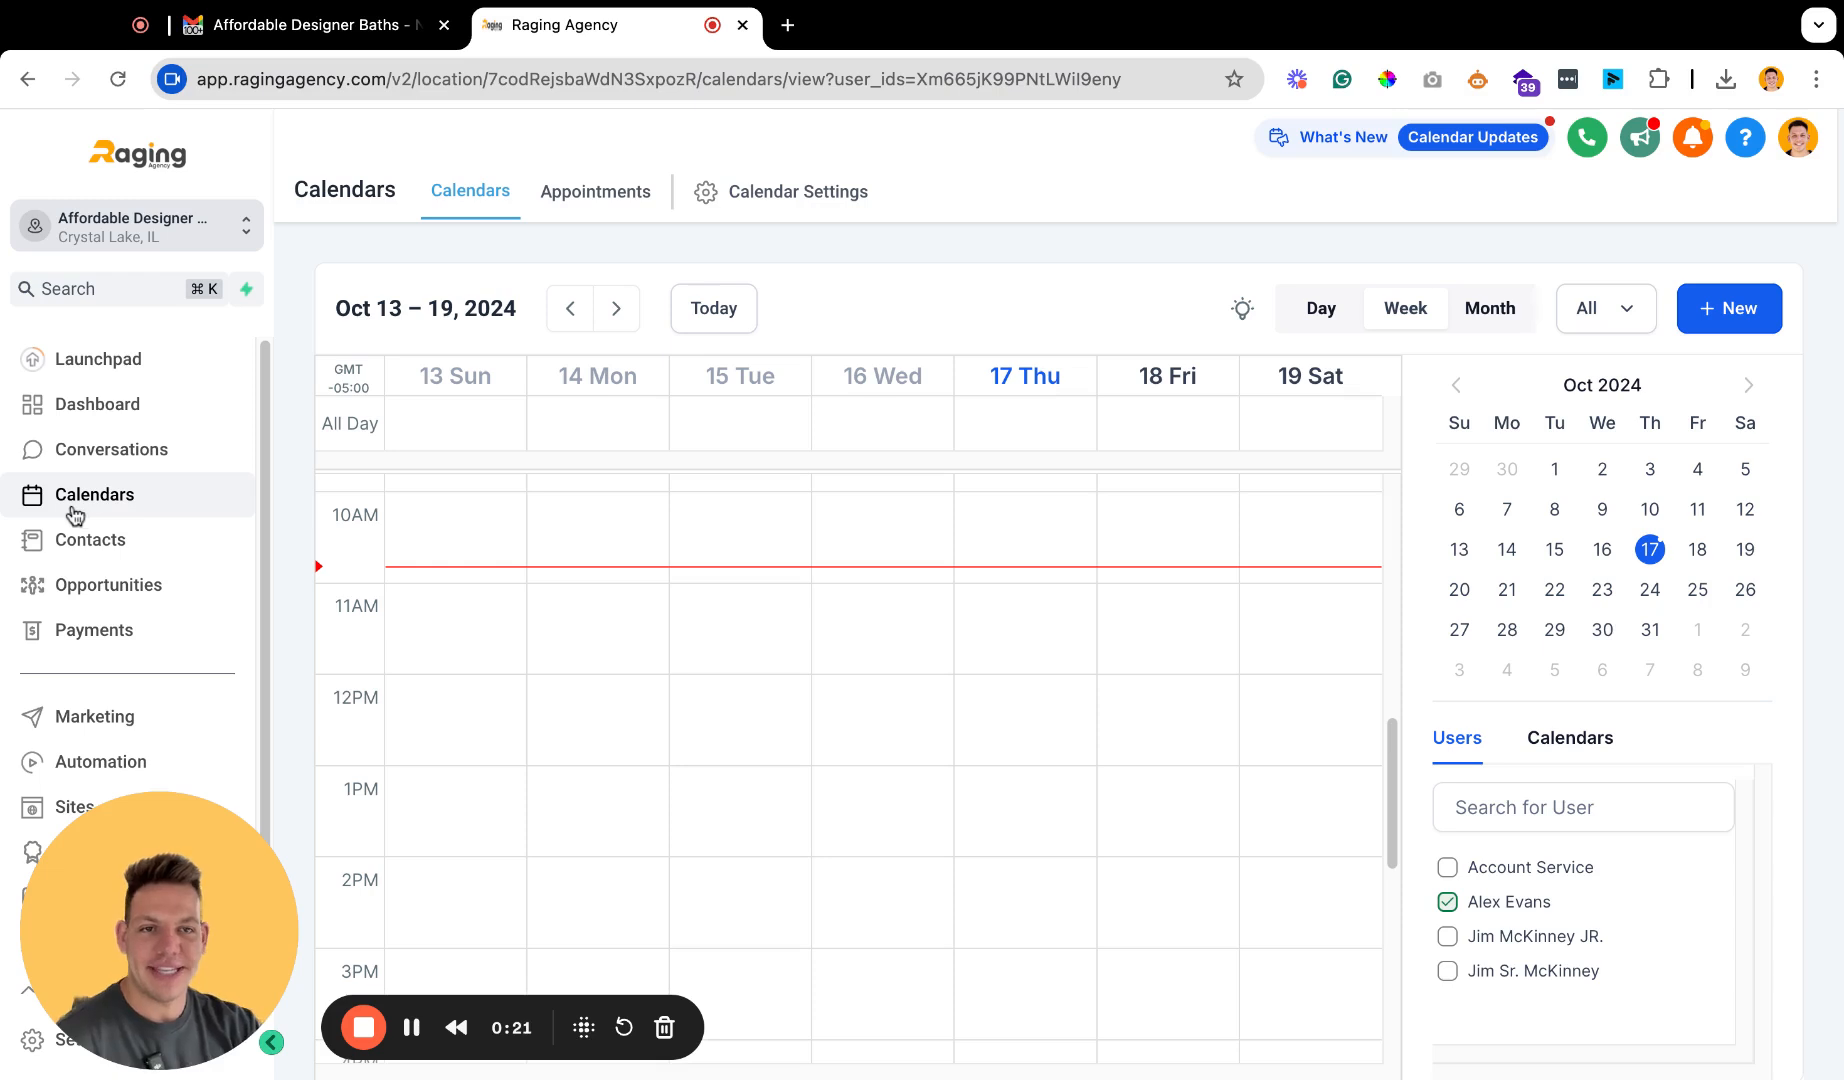
Open the calendar settings and start creating a new calendar with the Round Robin scheduling type.
left_click(758, 215)
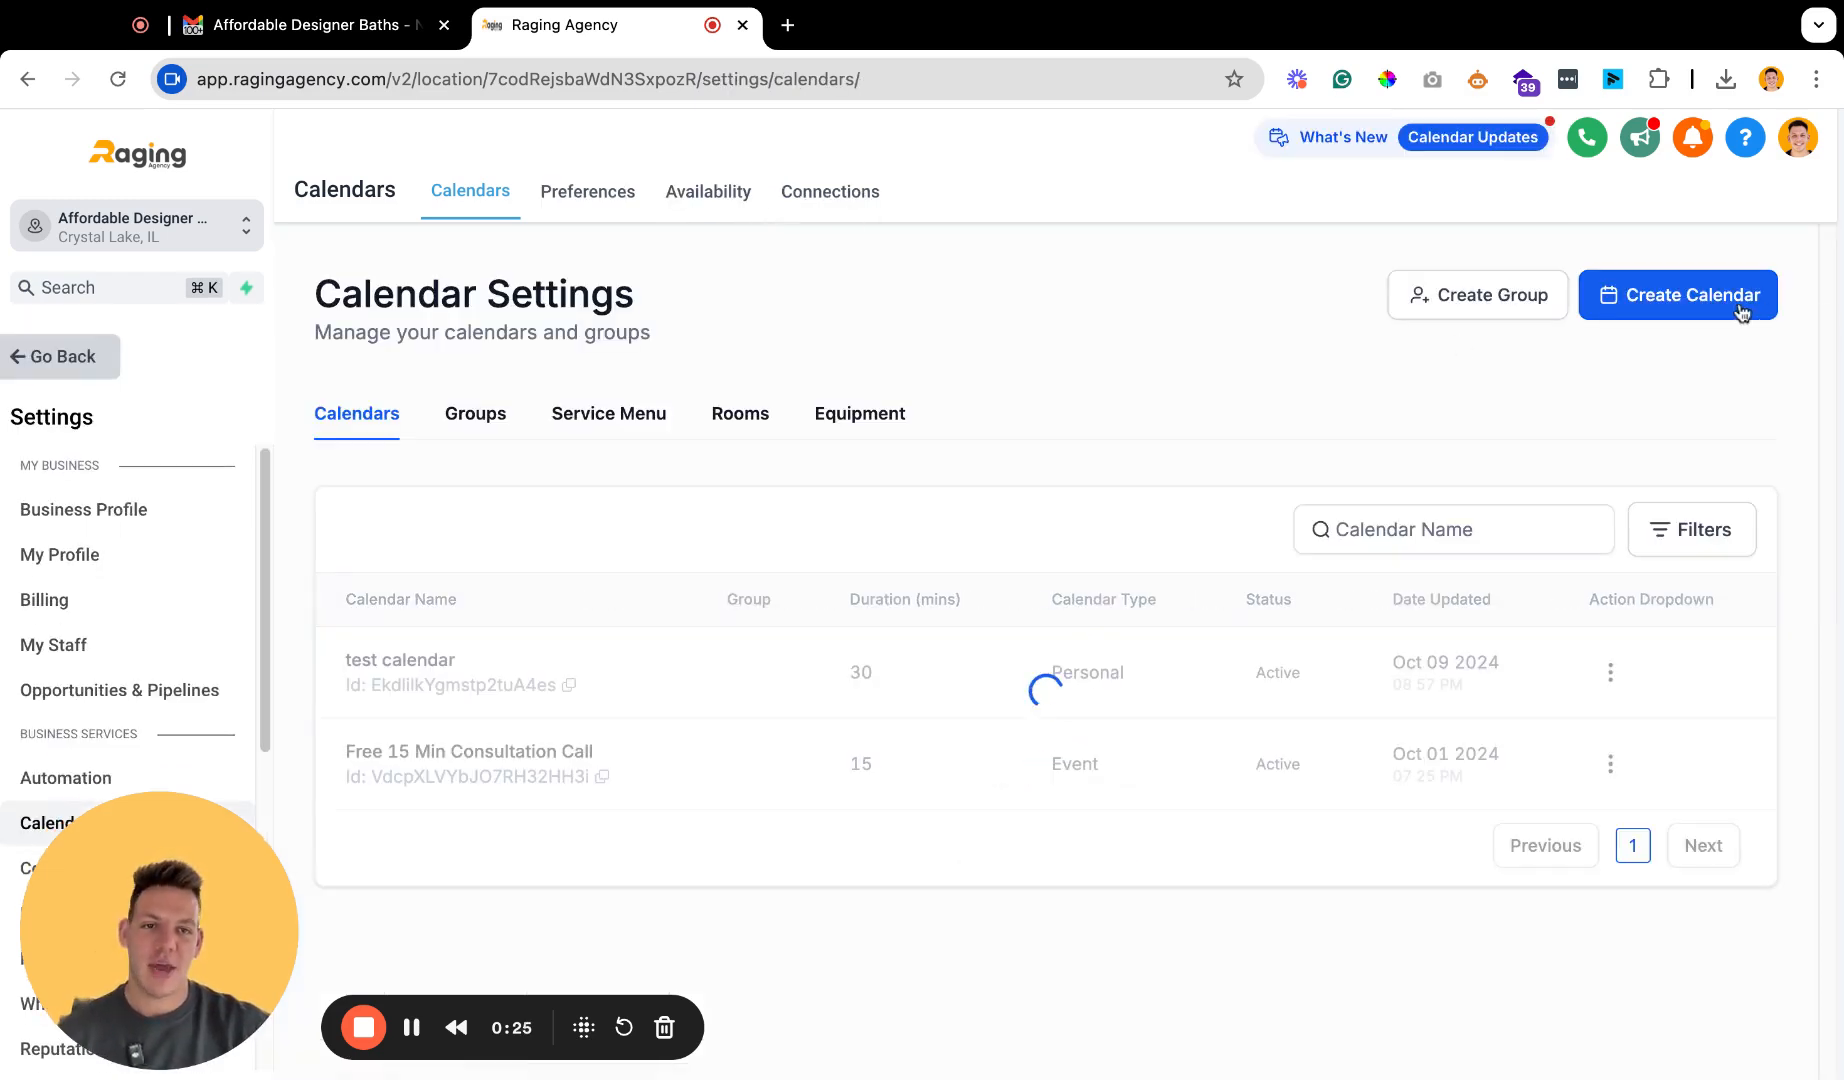
left_click(1692, 312)
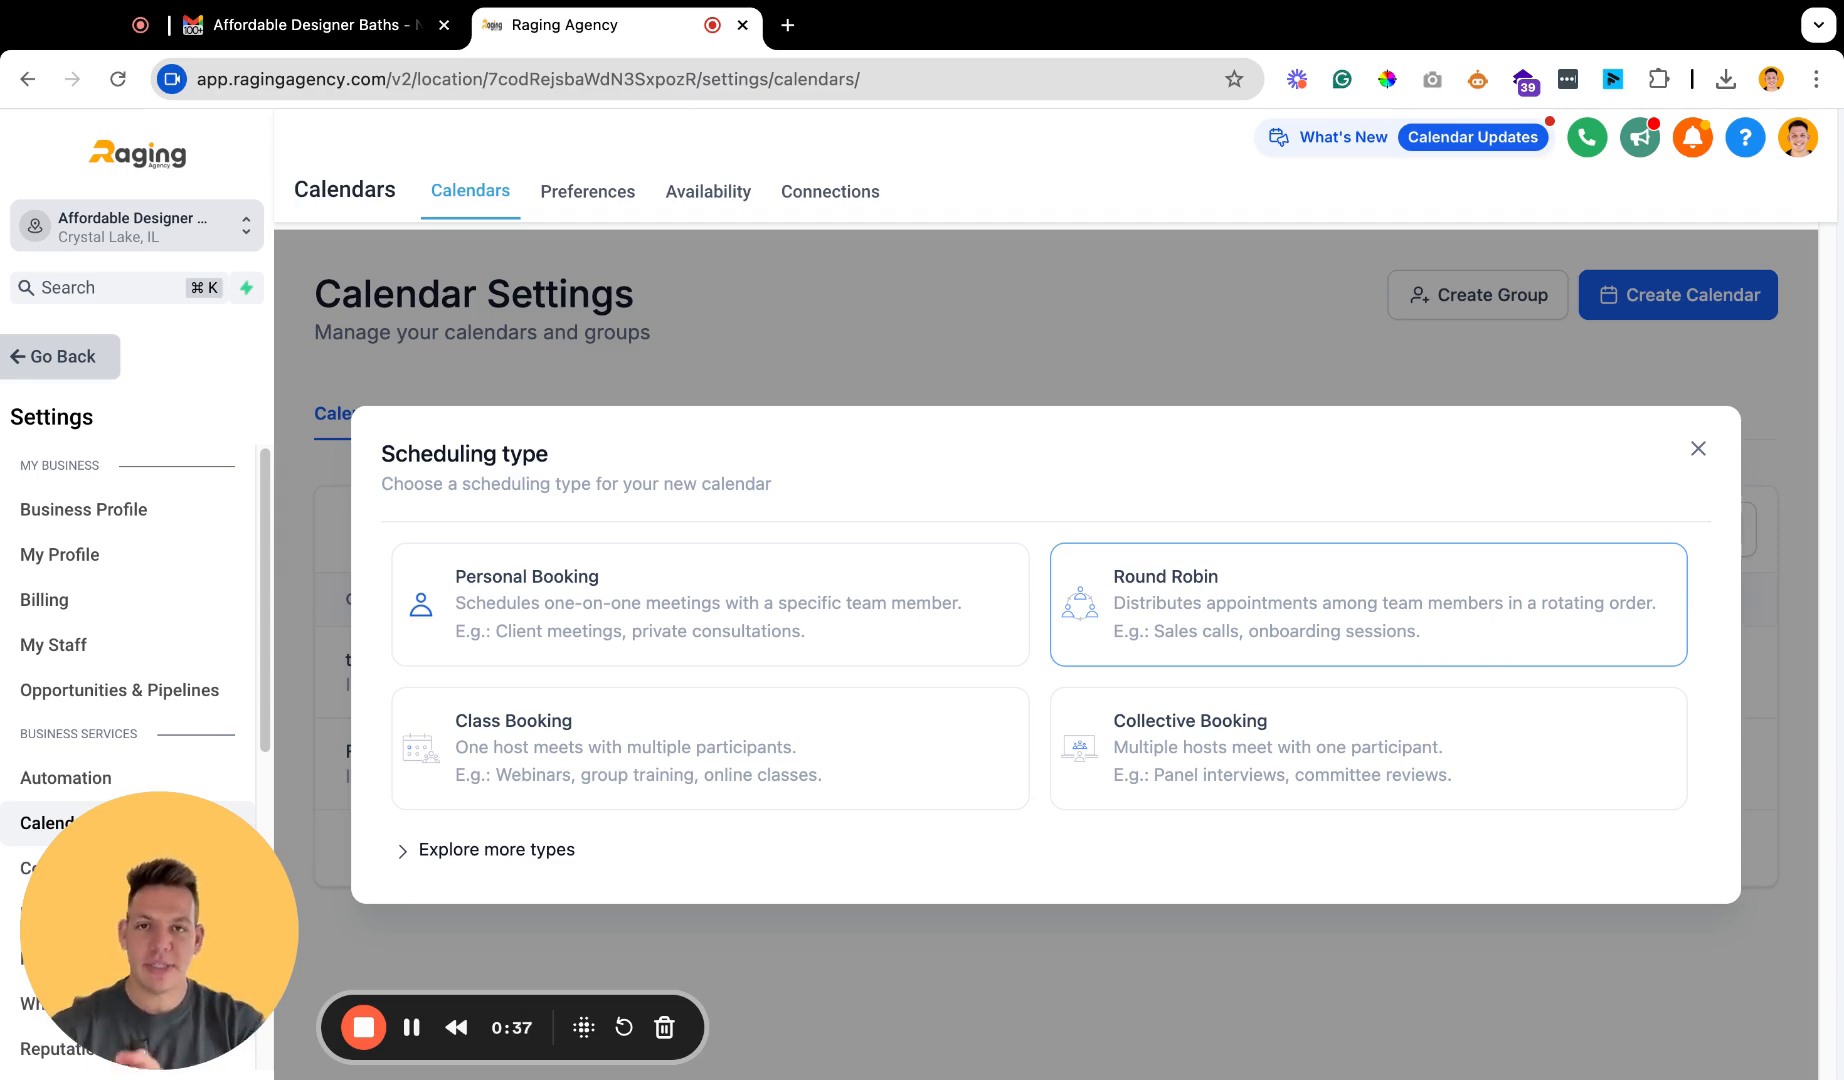
left_click(1144, 609)
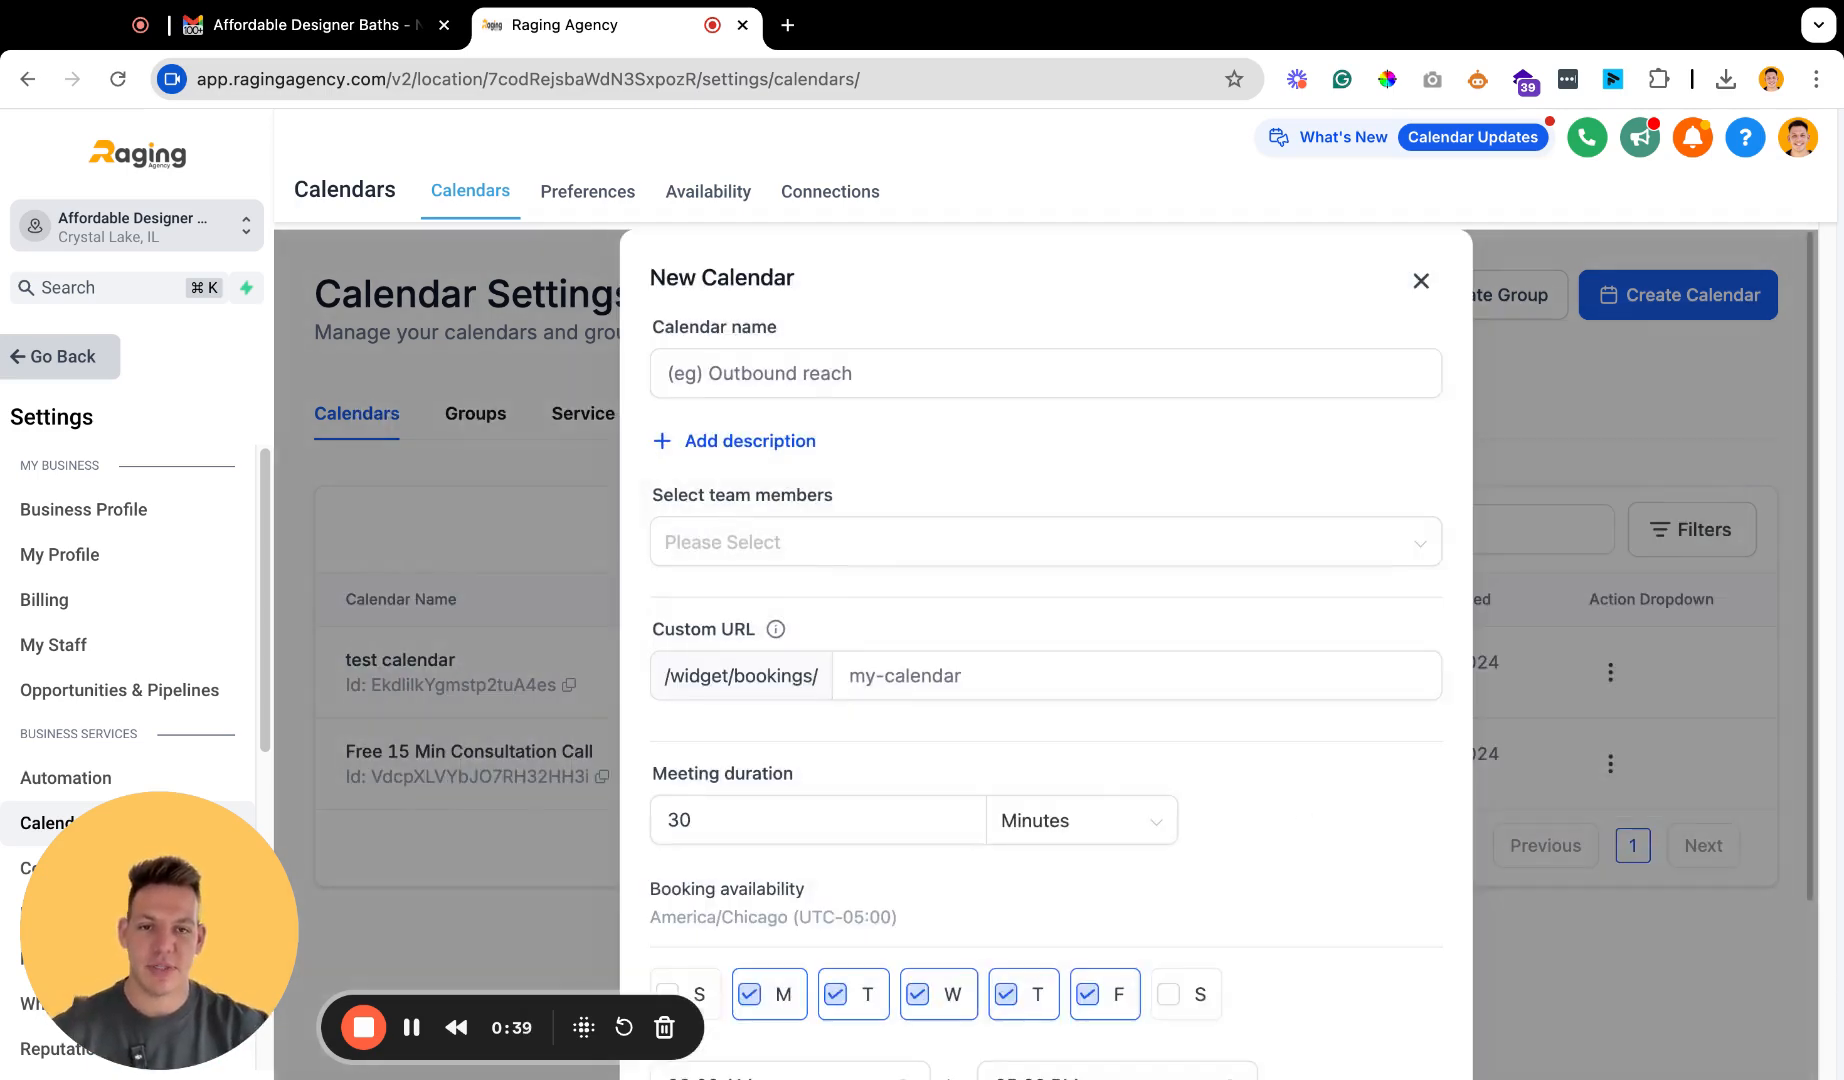
scroll(1099, 753, "down", 1)
scroll(900, 550, "up", 1)
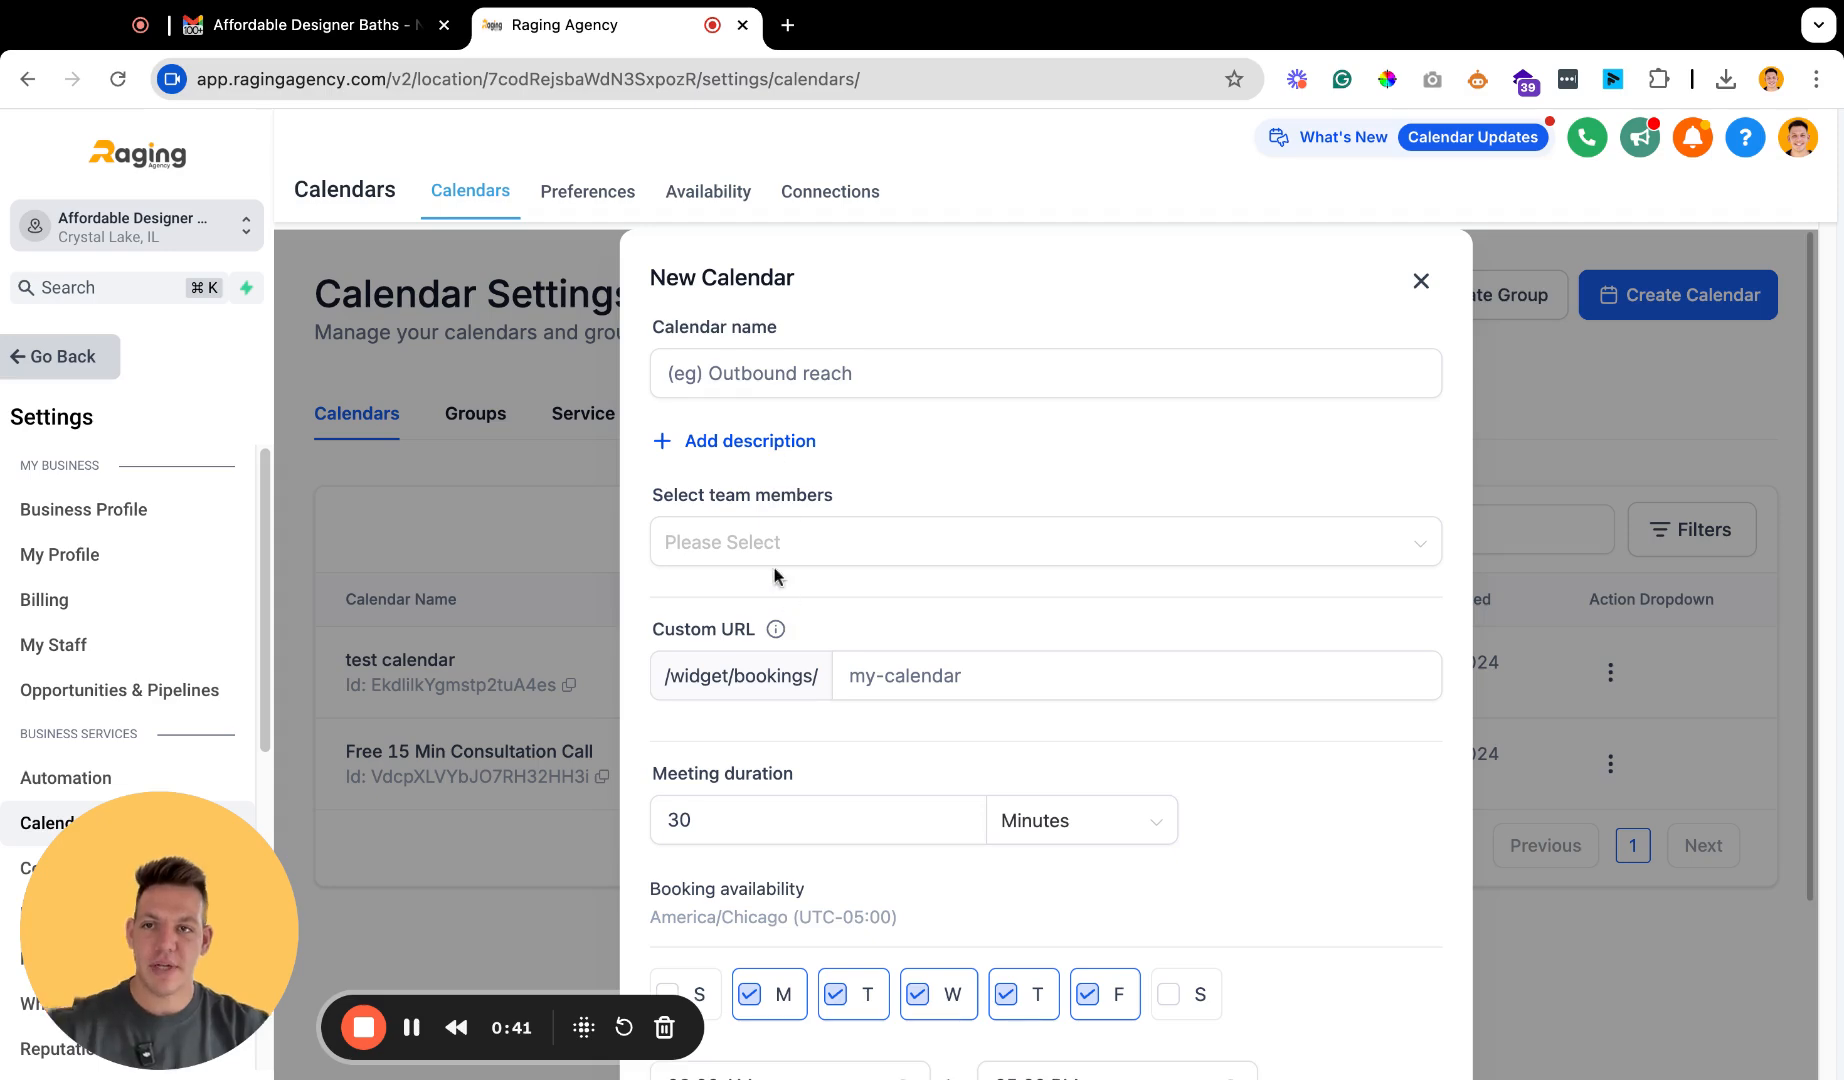
Check the client's requirements email in Gmail, then name the new calendar "Affordable Designer Baths Sales Call" back in Raging Agency.
left_click(316, 30)
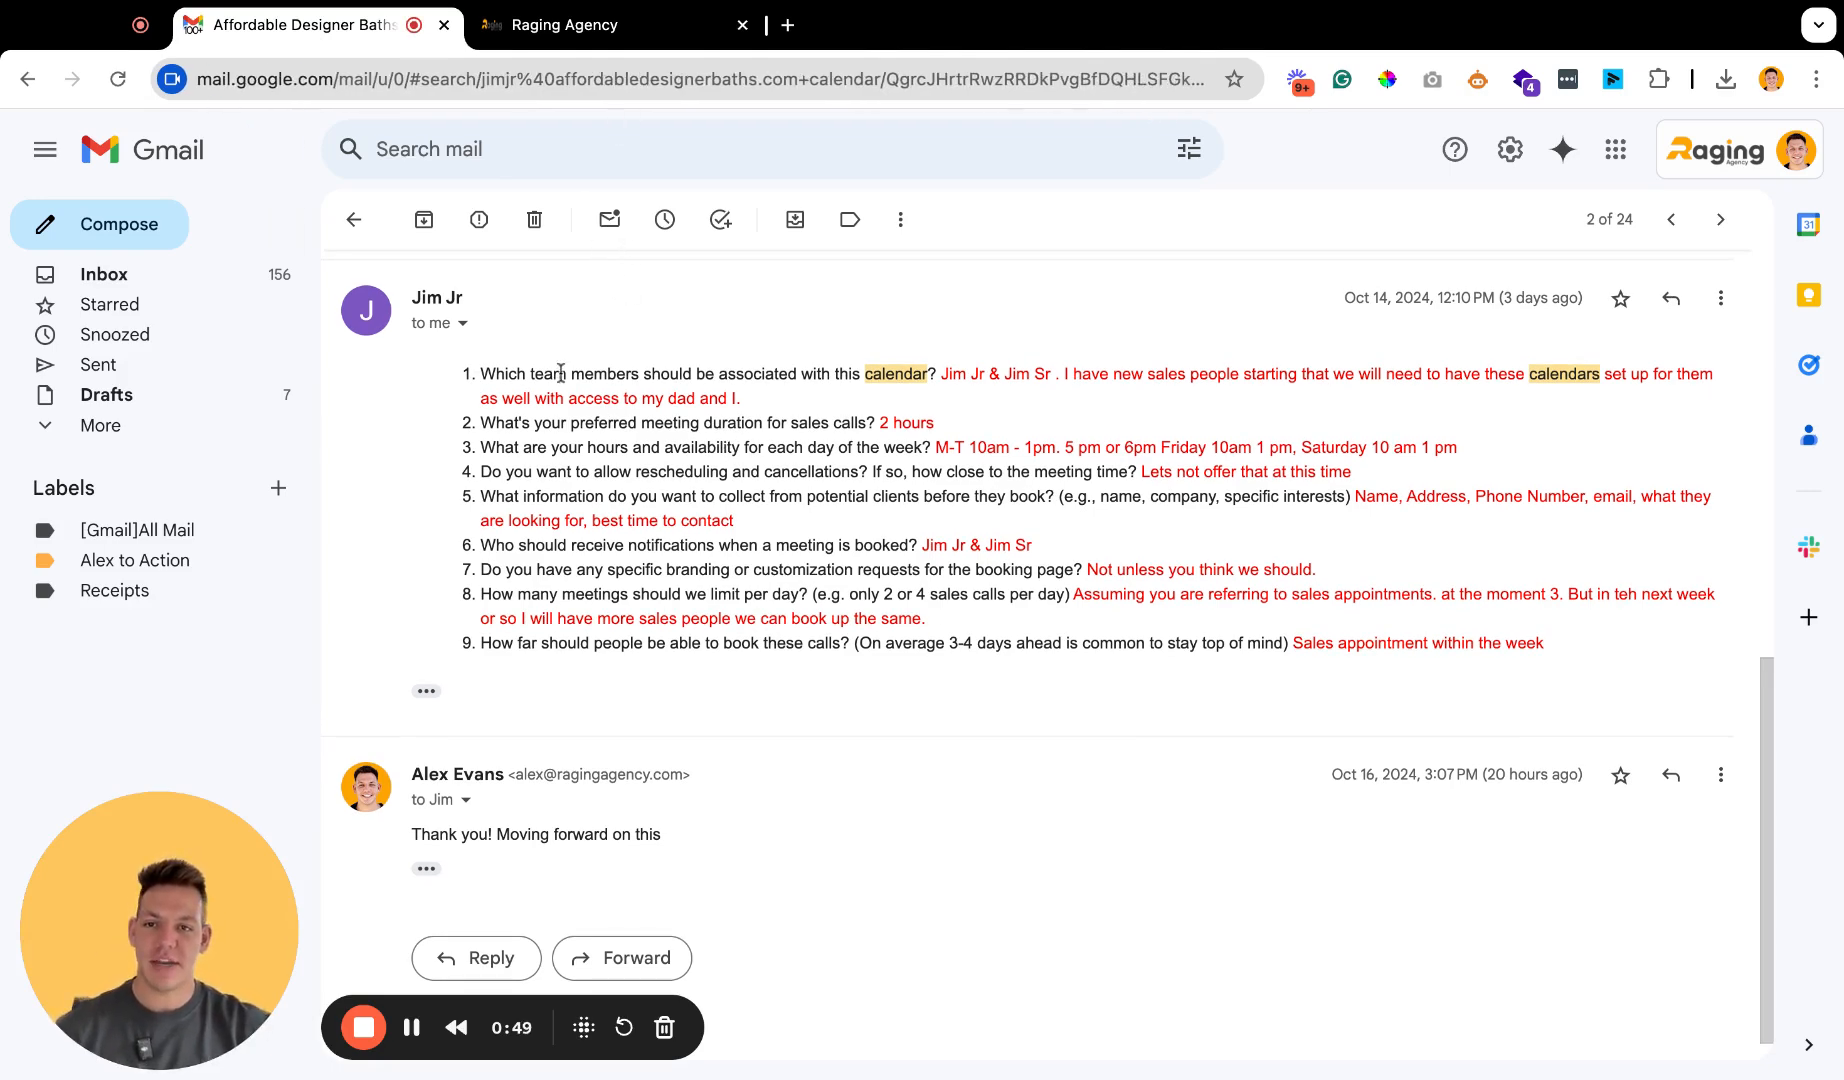
scroll(561, 373, "up", 1)
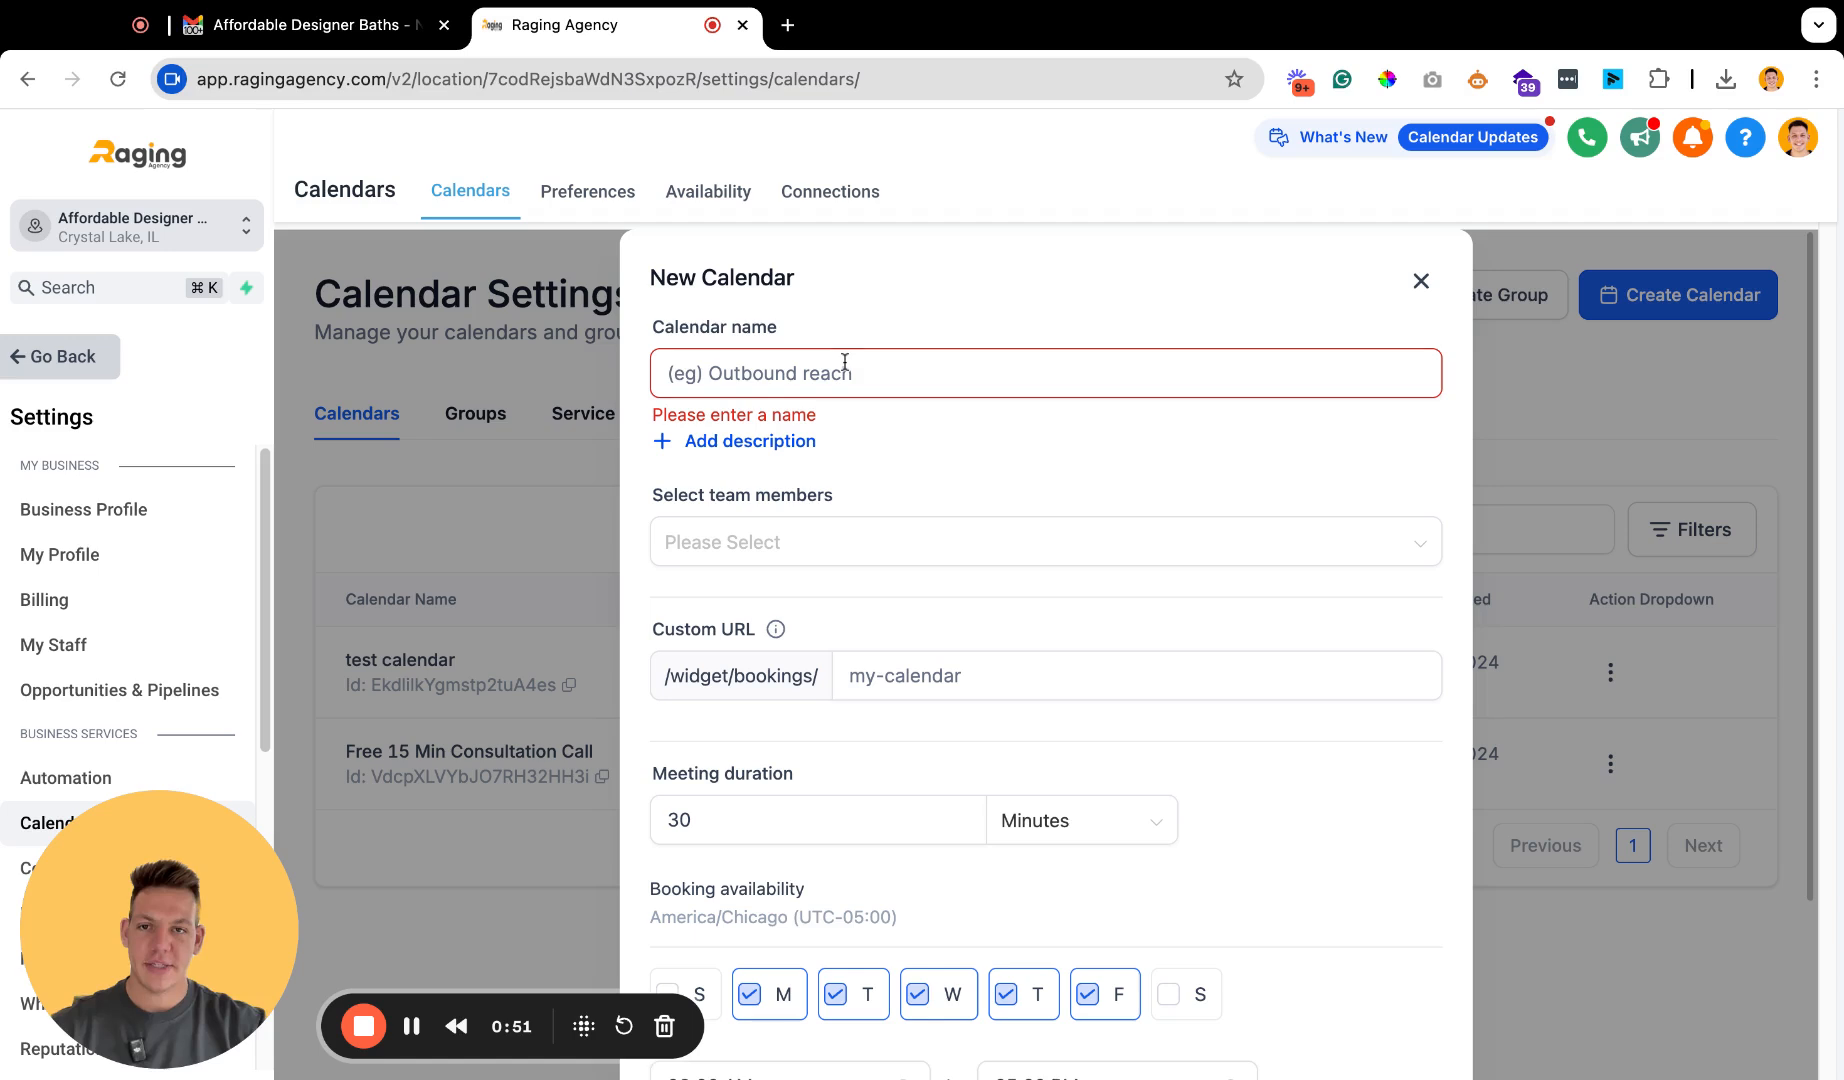
left_click(845, 362)
type("Affordable Designer Baths Sales Call")
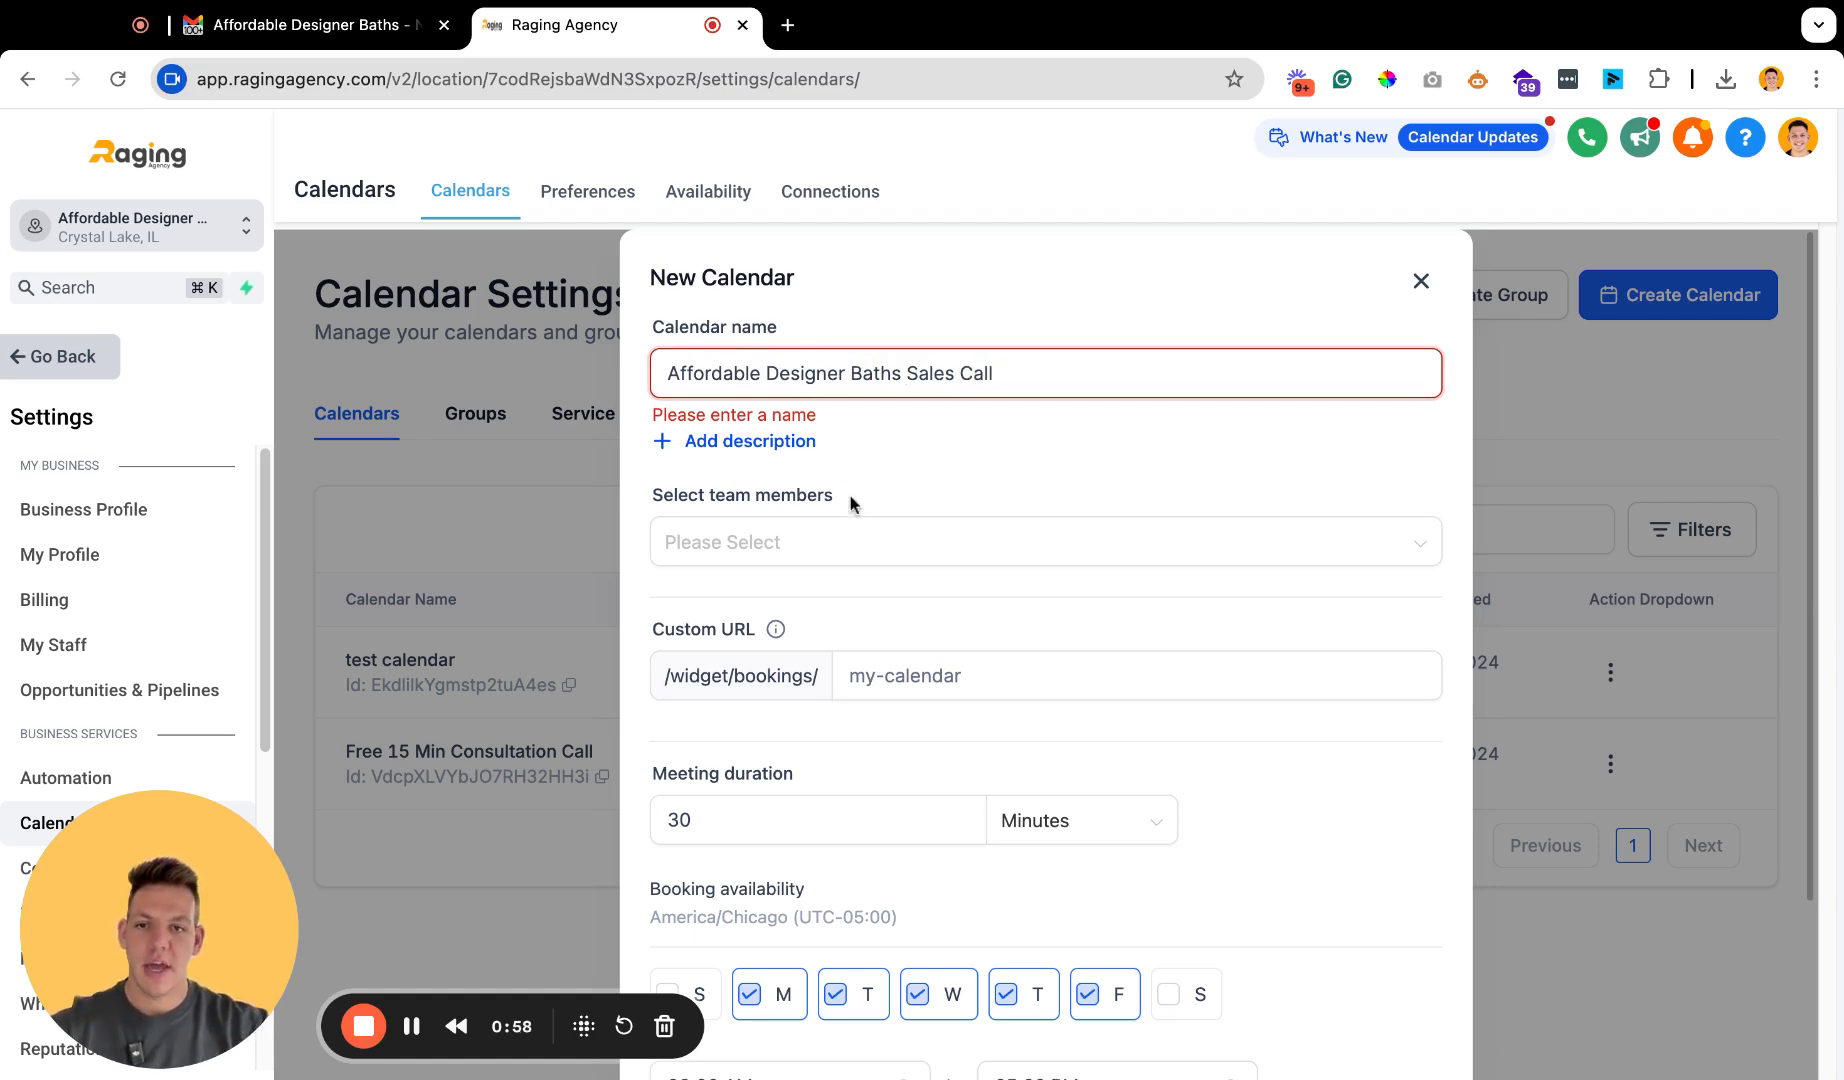
Assign the client's junior team member to the calendar and set its custom URL to adb-sales.
left_click(862, 535)
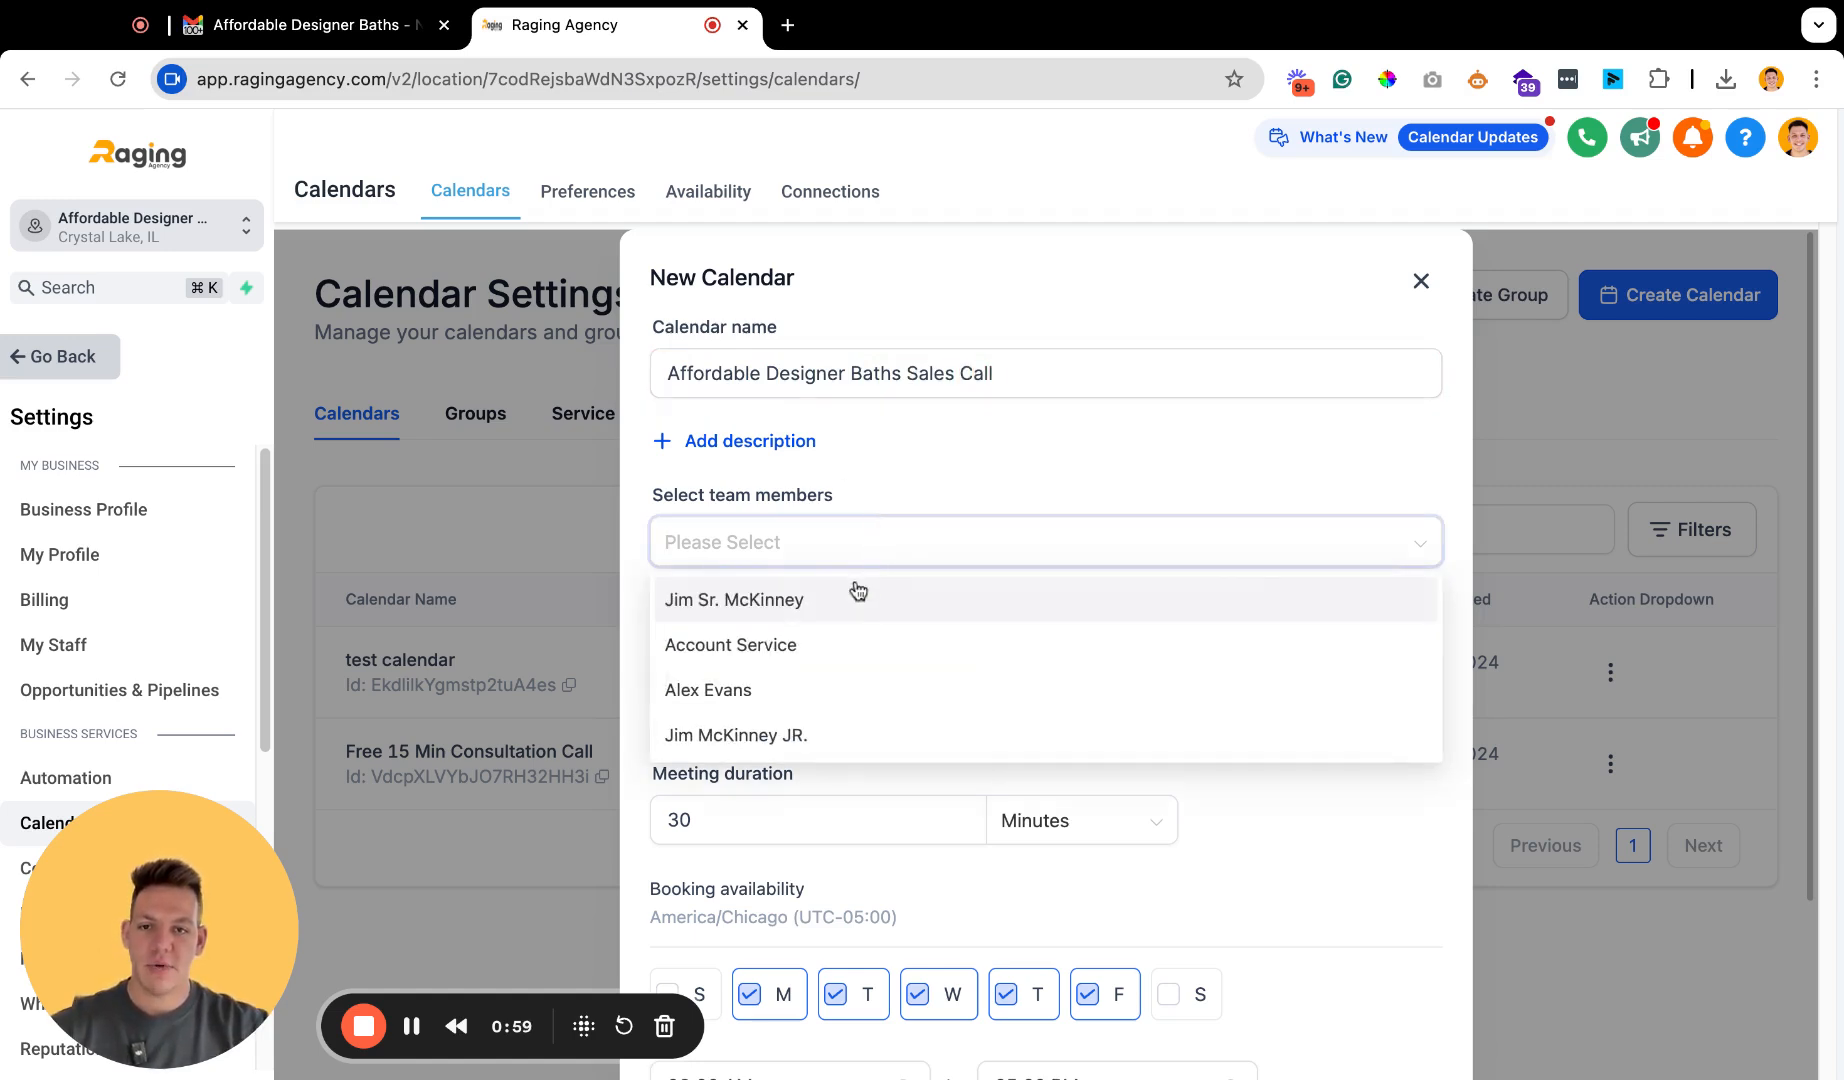
left_click(872, 740)
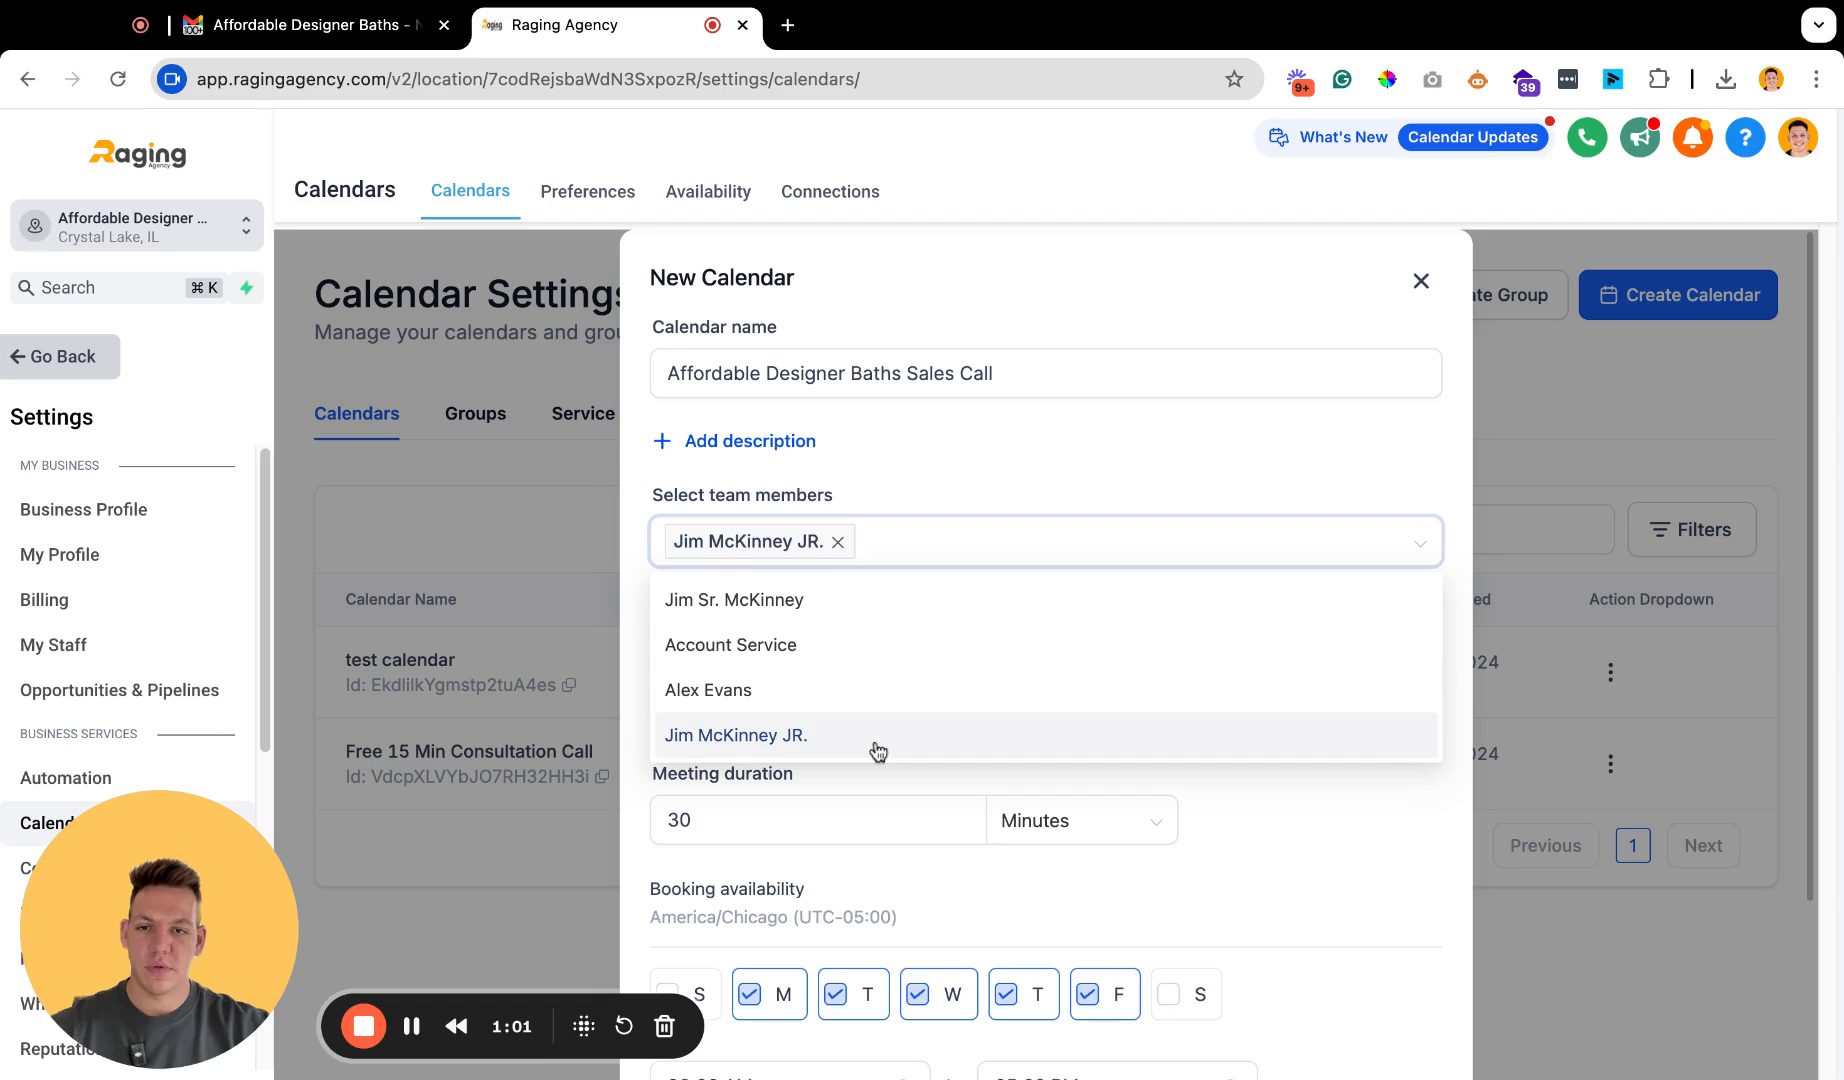
left_click(1152, 490)
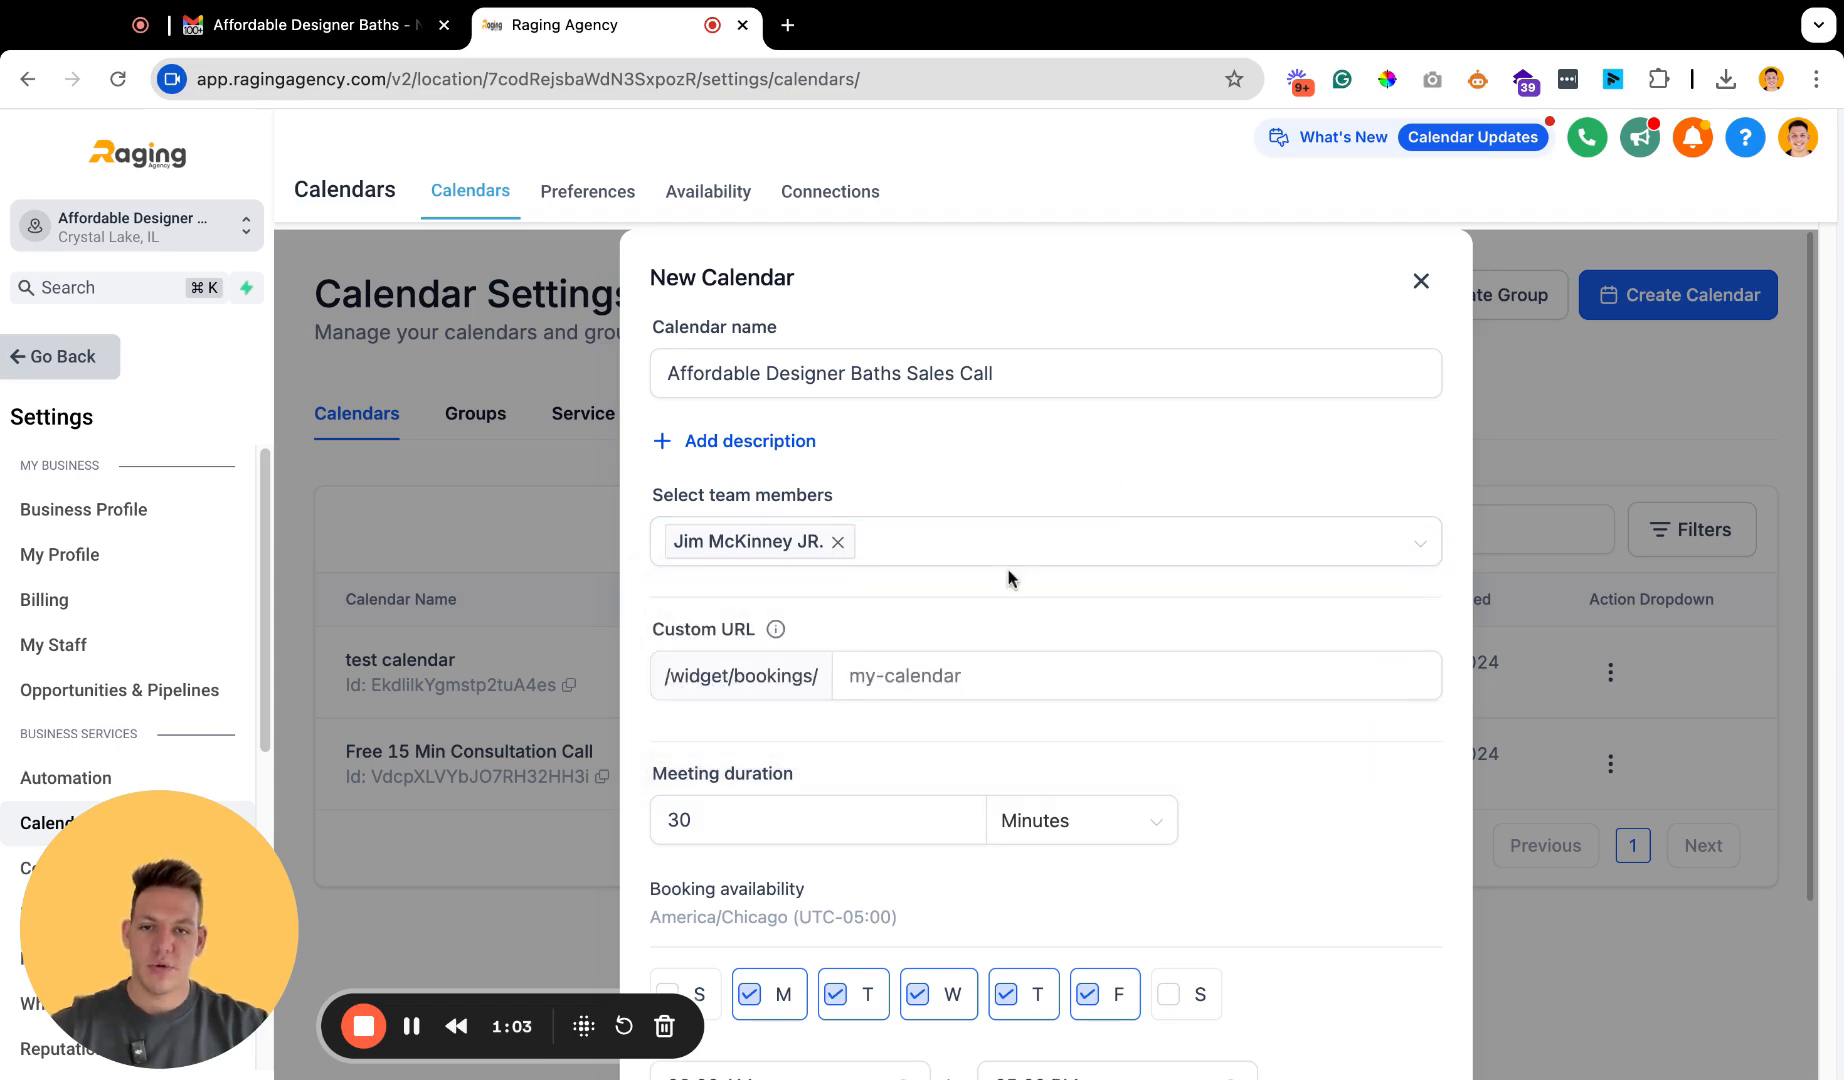
scroll(1010, 570, "down", 2)
left_click(962, 495)
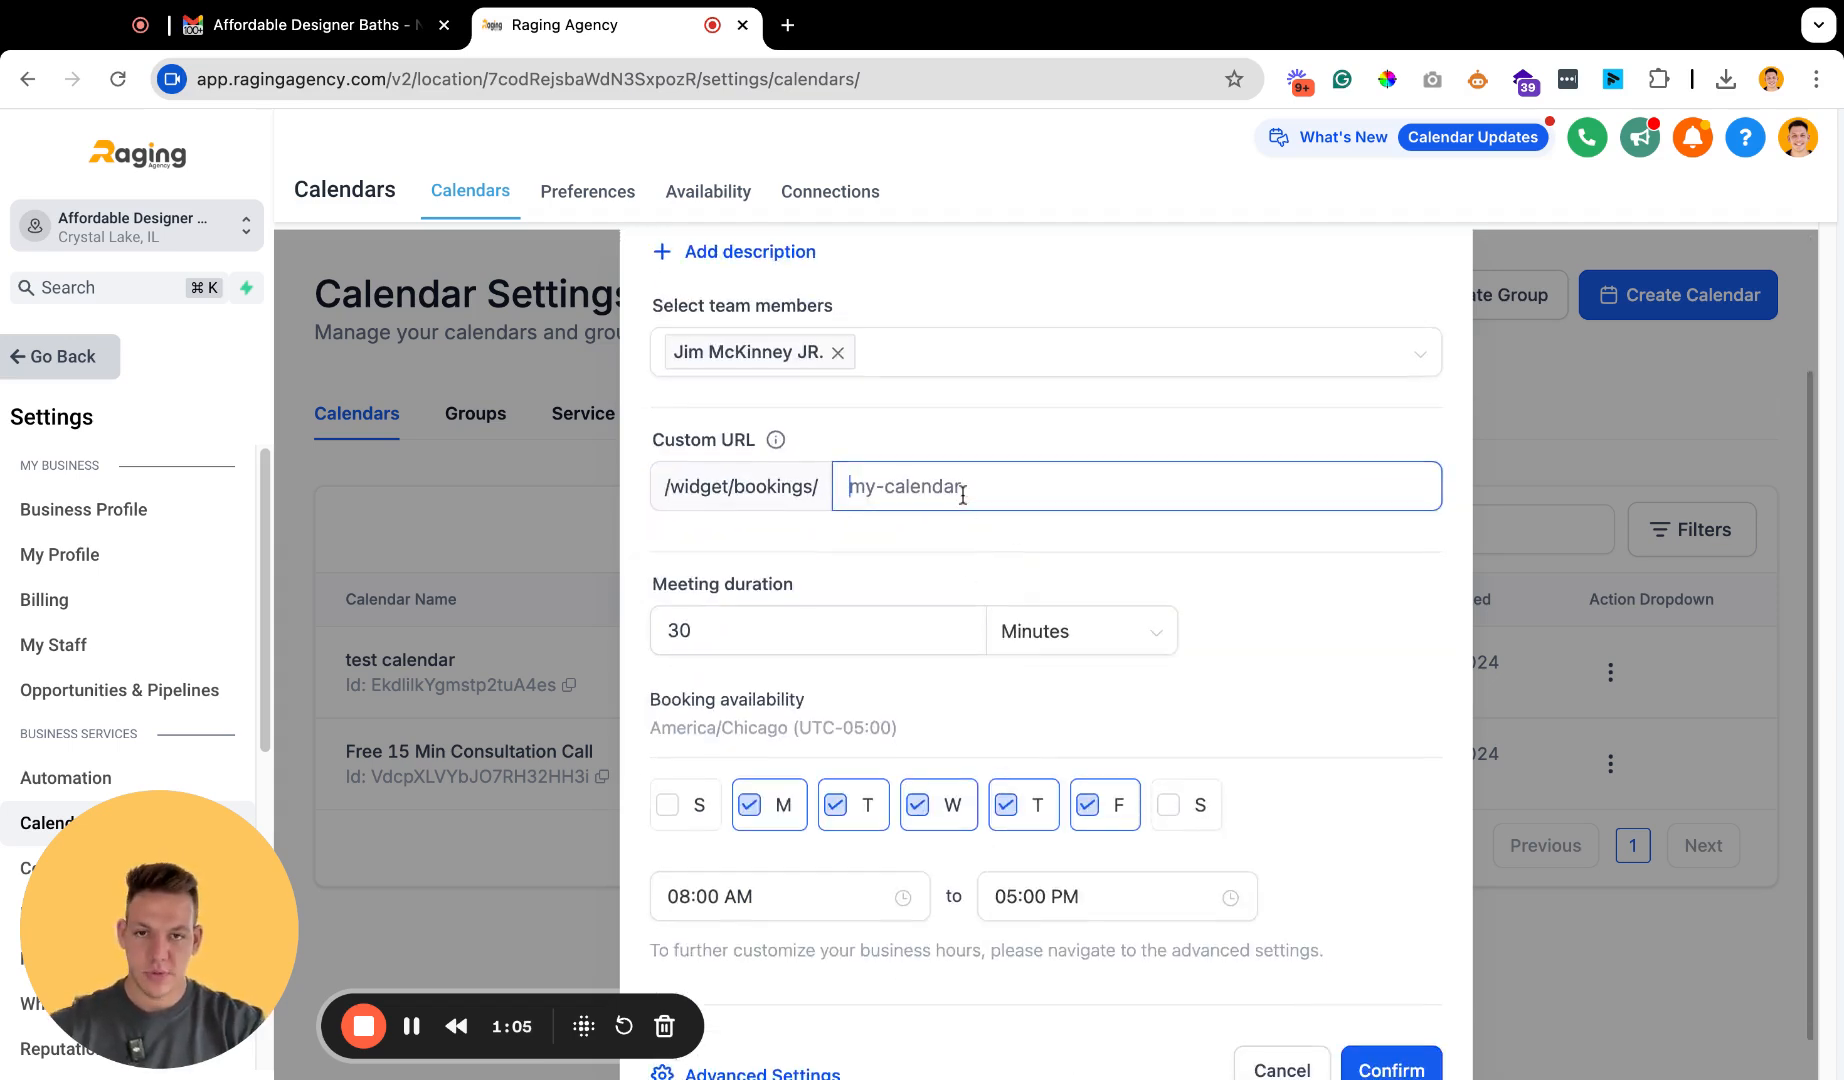
type("ad")
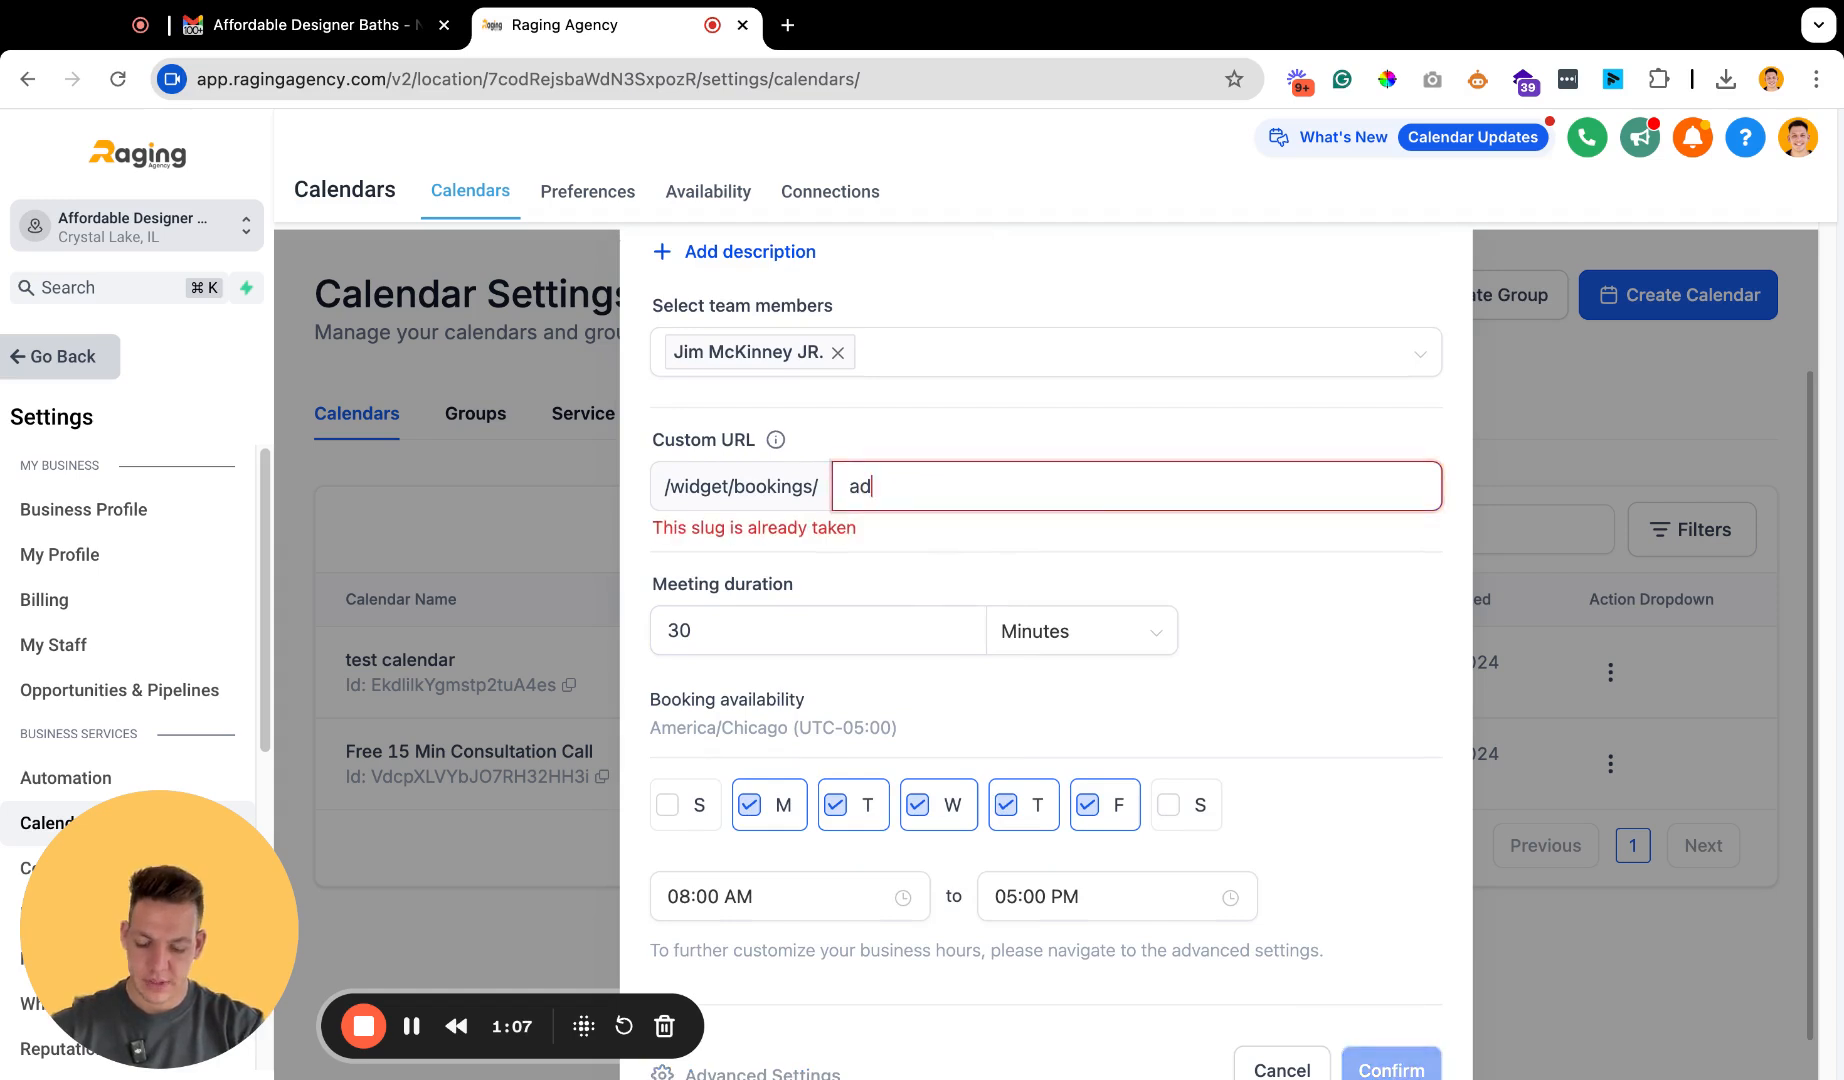
type("b-sales")
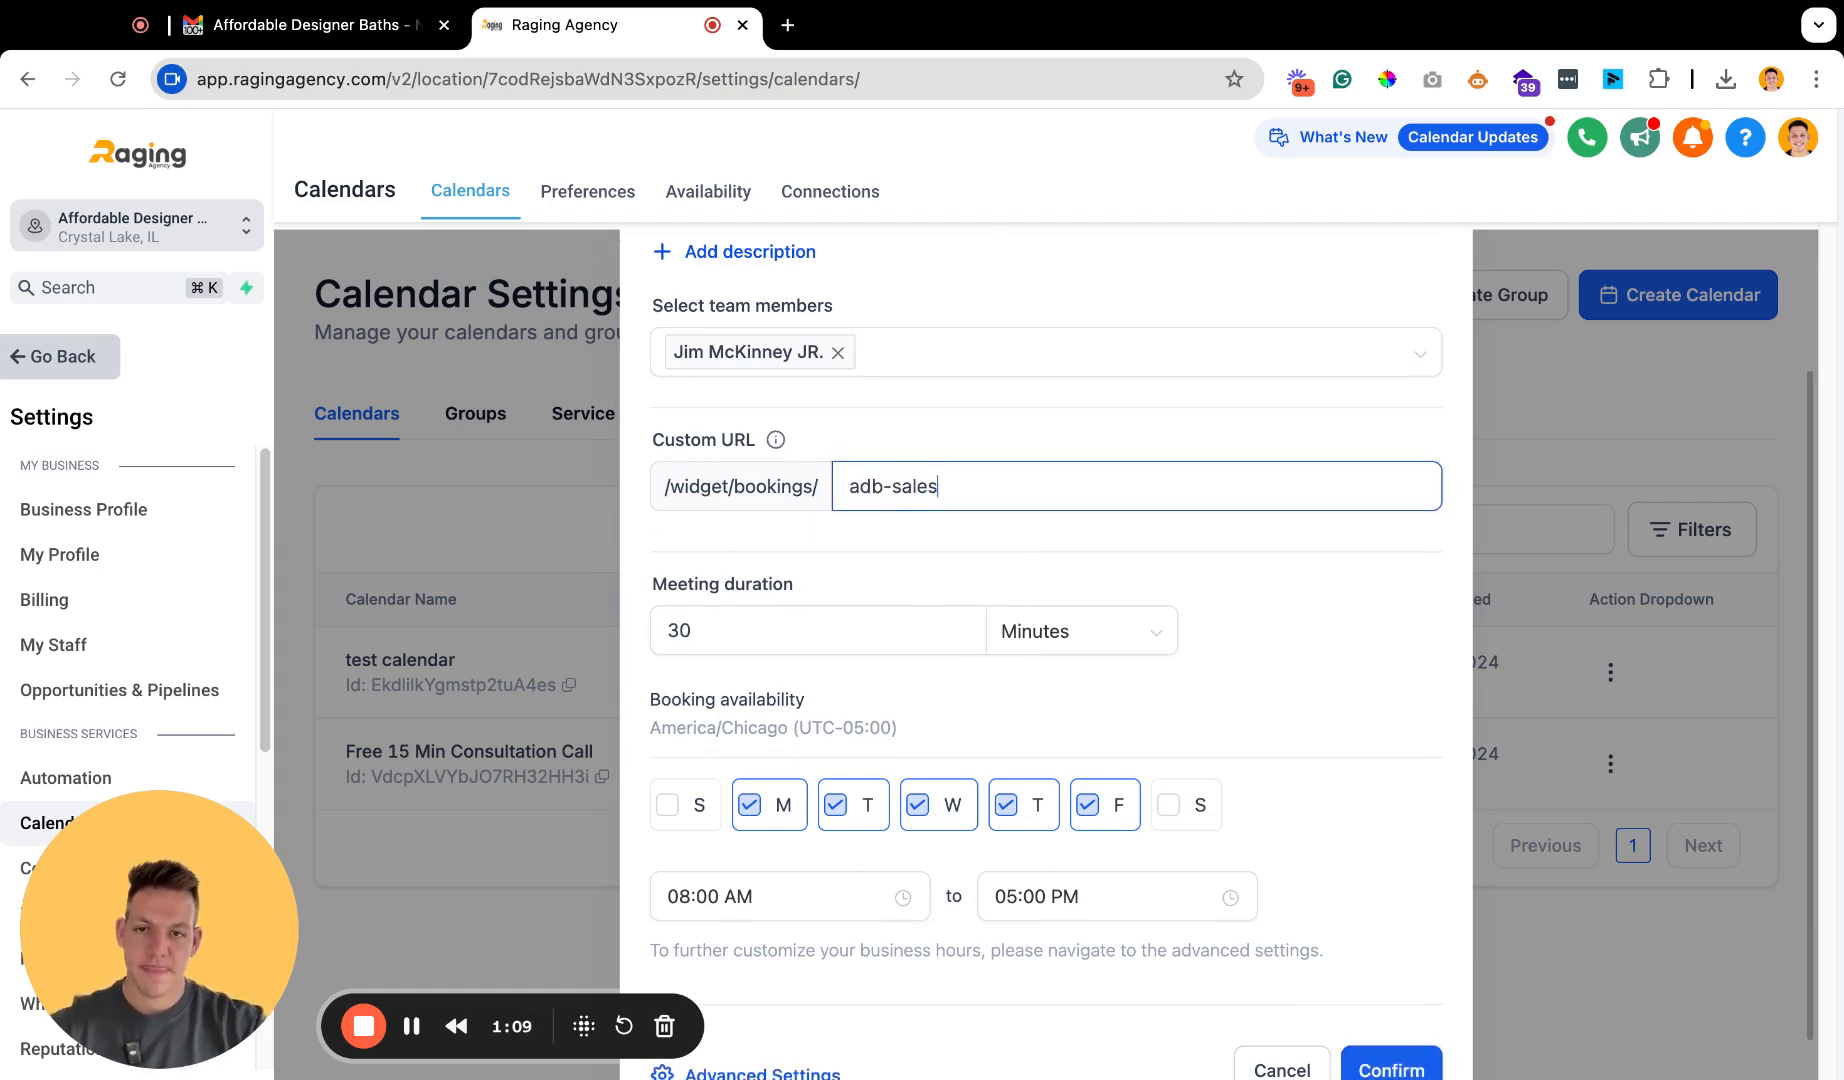
Set the calendar's meeting duration to 2 hours.
left_click(1103, 632)
left_click(1100, 732)
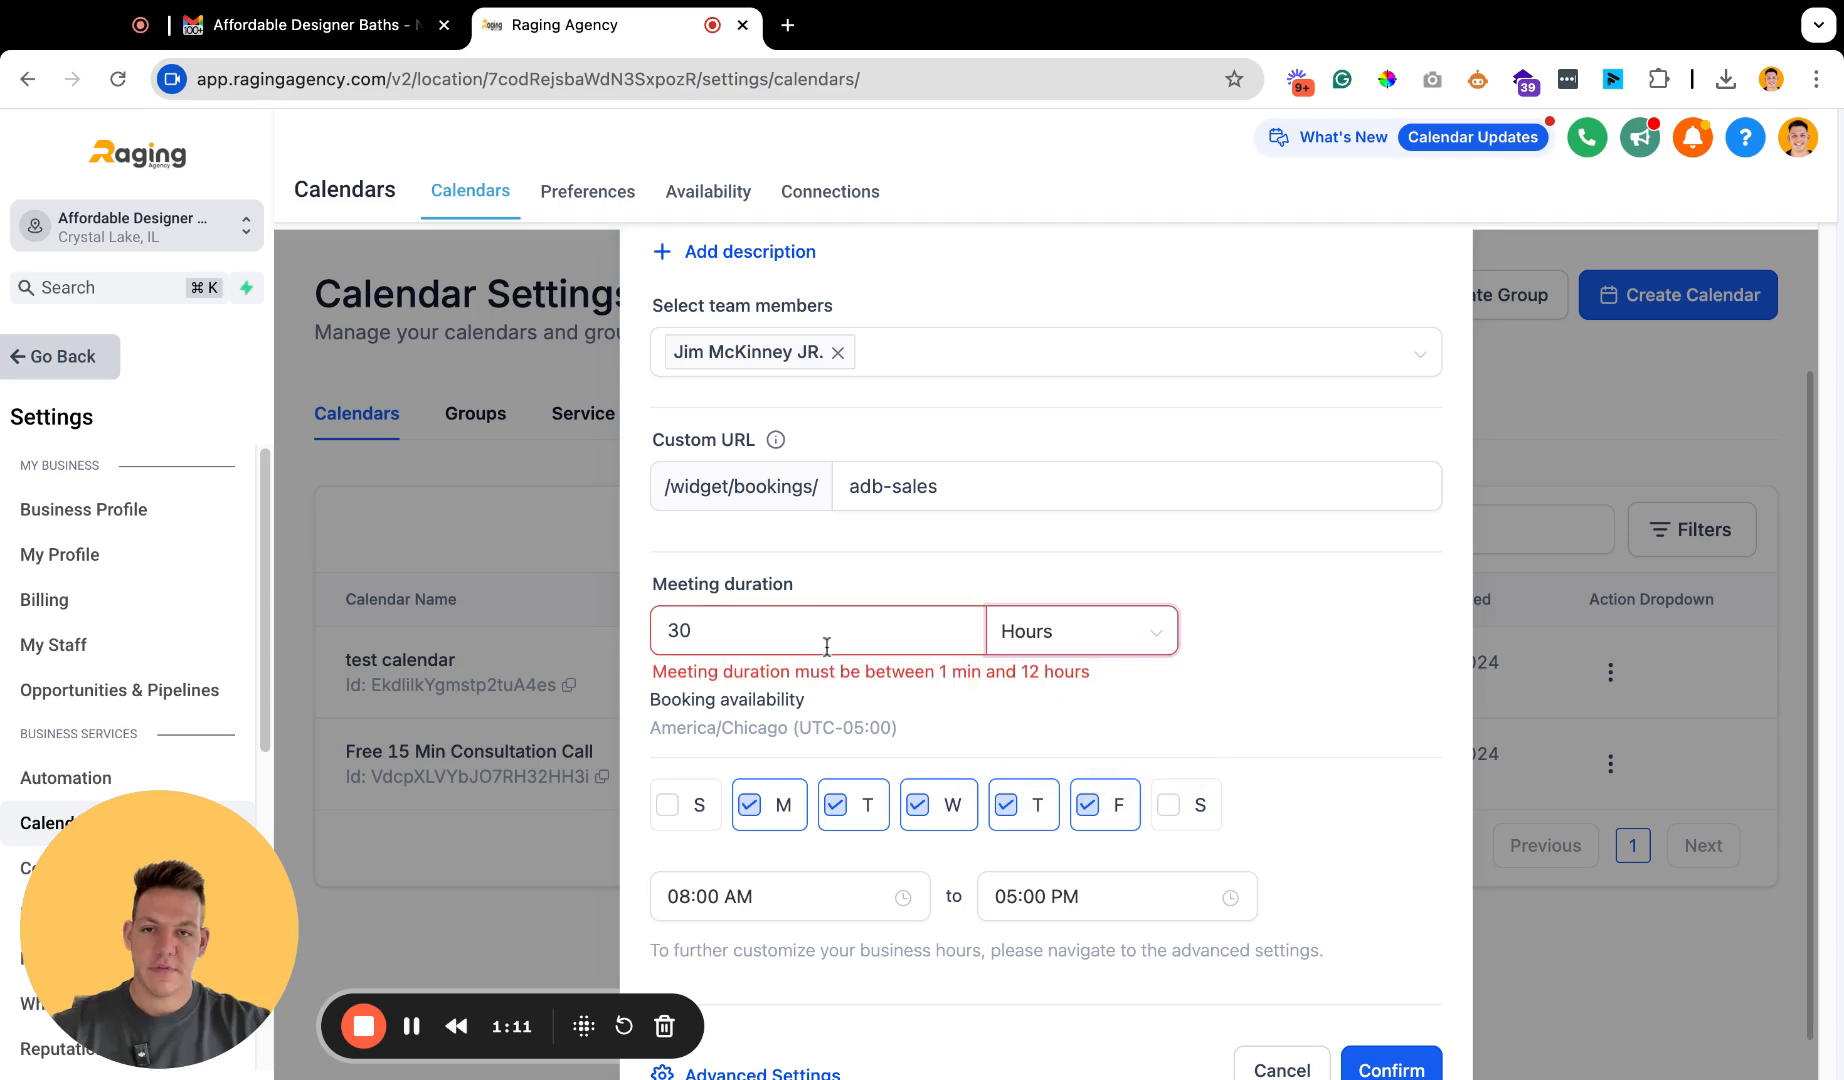
double_click(811, 642)
type("2")
Set booking availability to Monday through Thursday, 10:00 AM to 01:00 PM, following the client's Gmail answers, and open the calendar's advanced settings.
scroll(1260, 609, "down", 1)
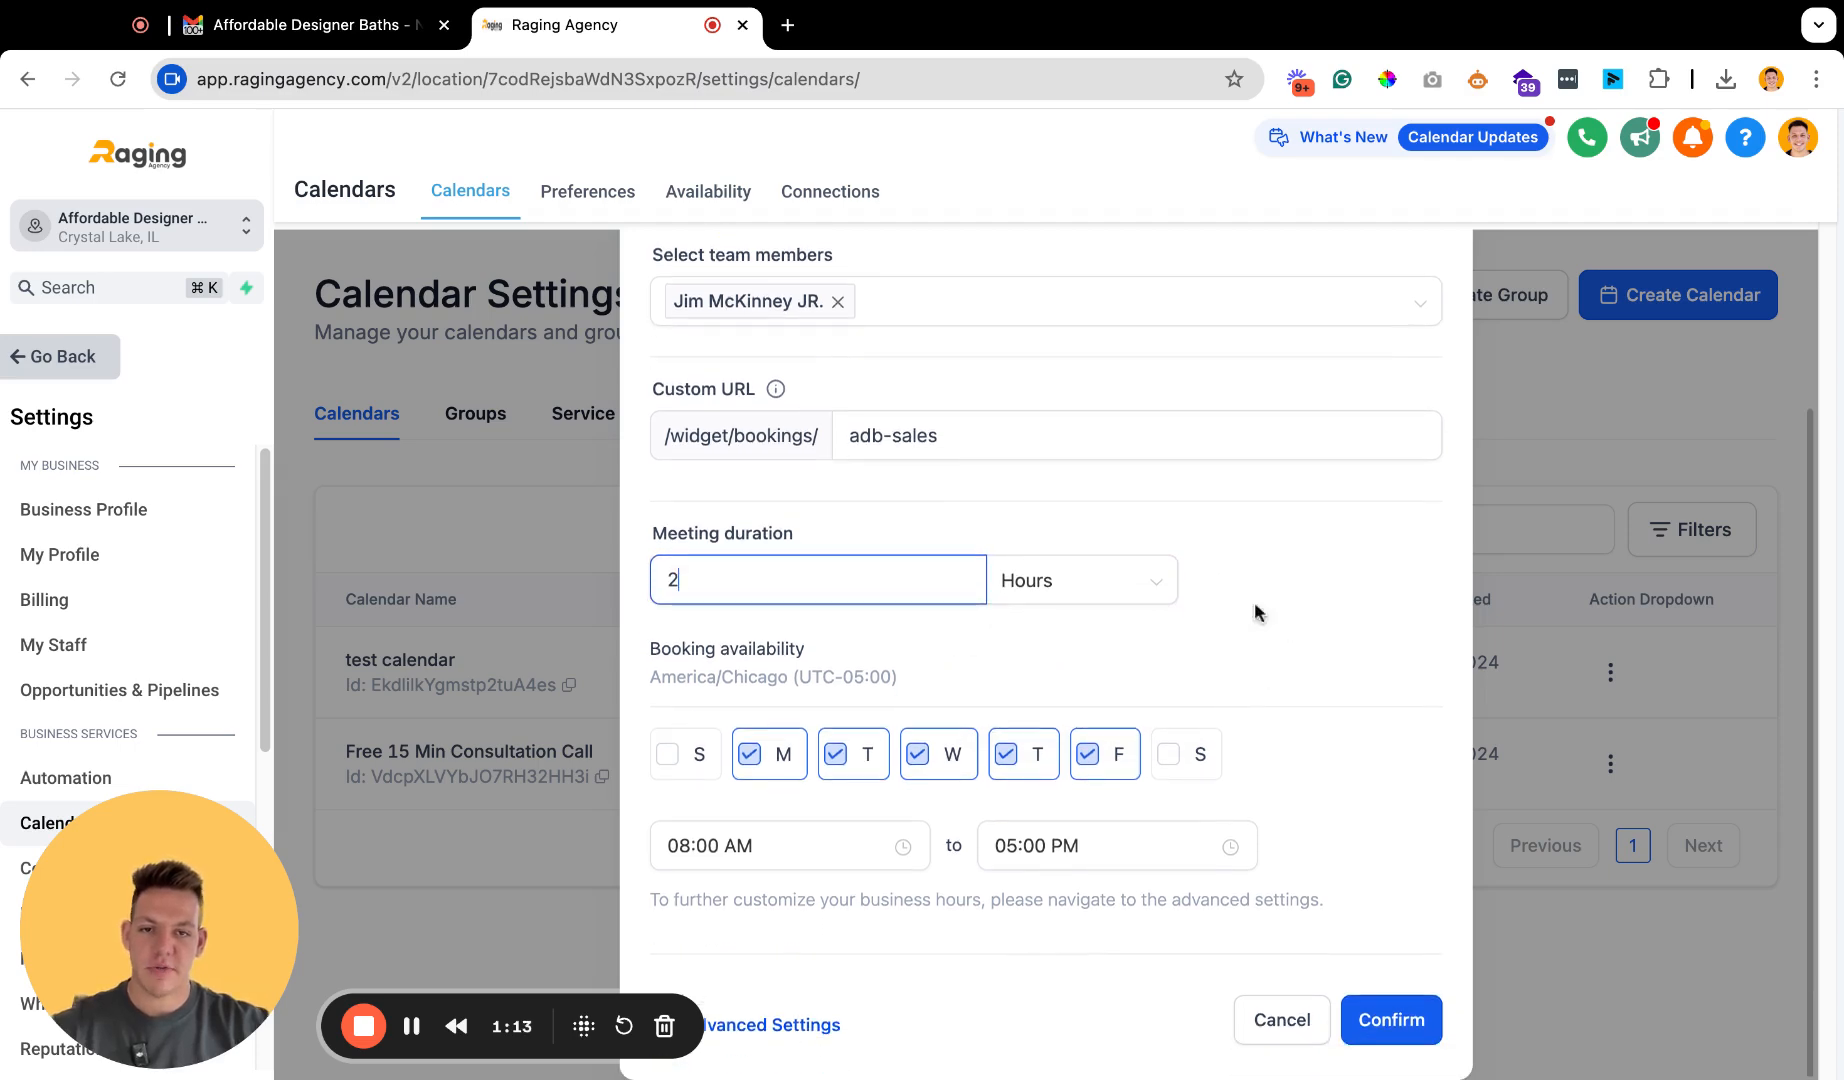
left_click(330, 24)
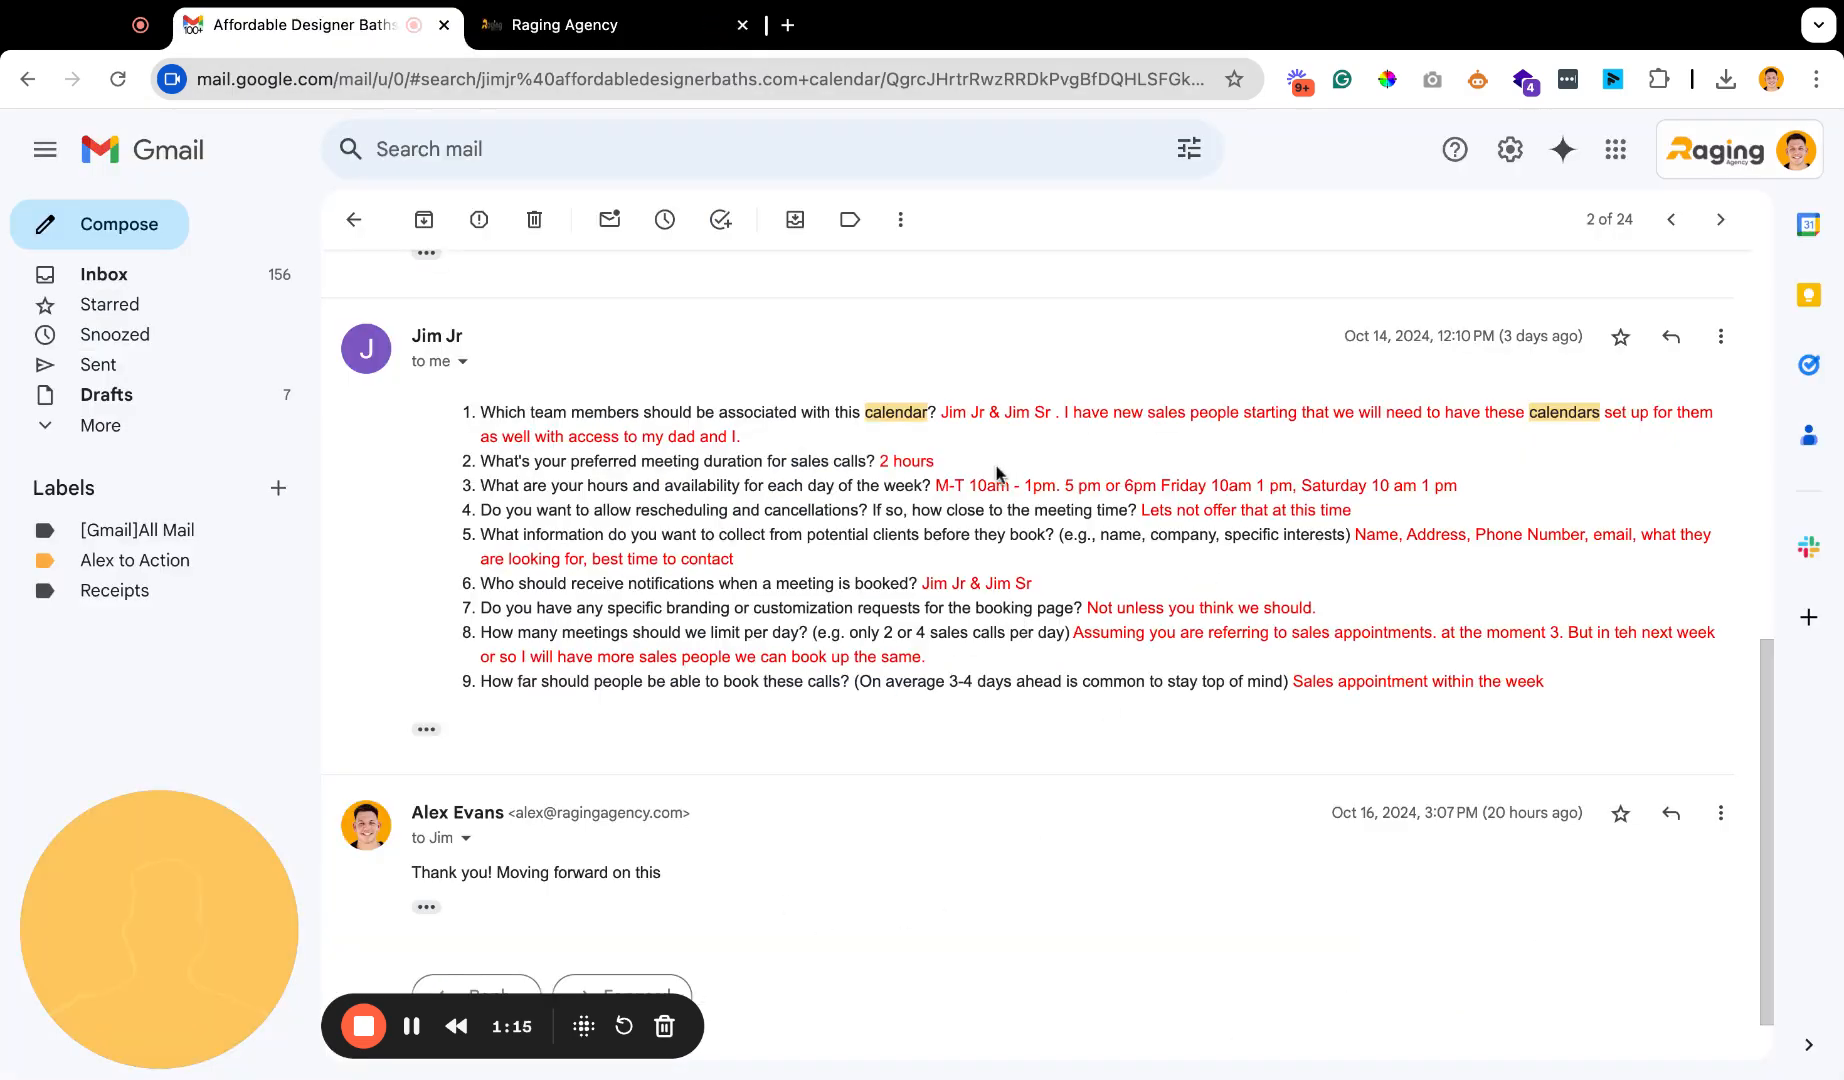
left_click_drag(925, 485, 1457, 487)
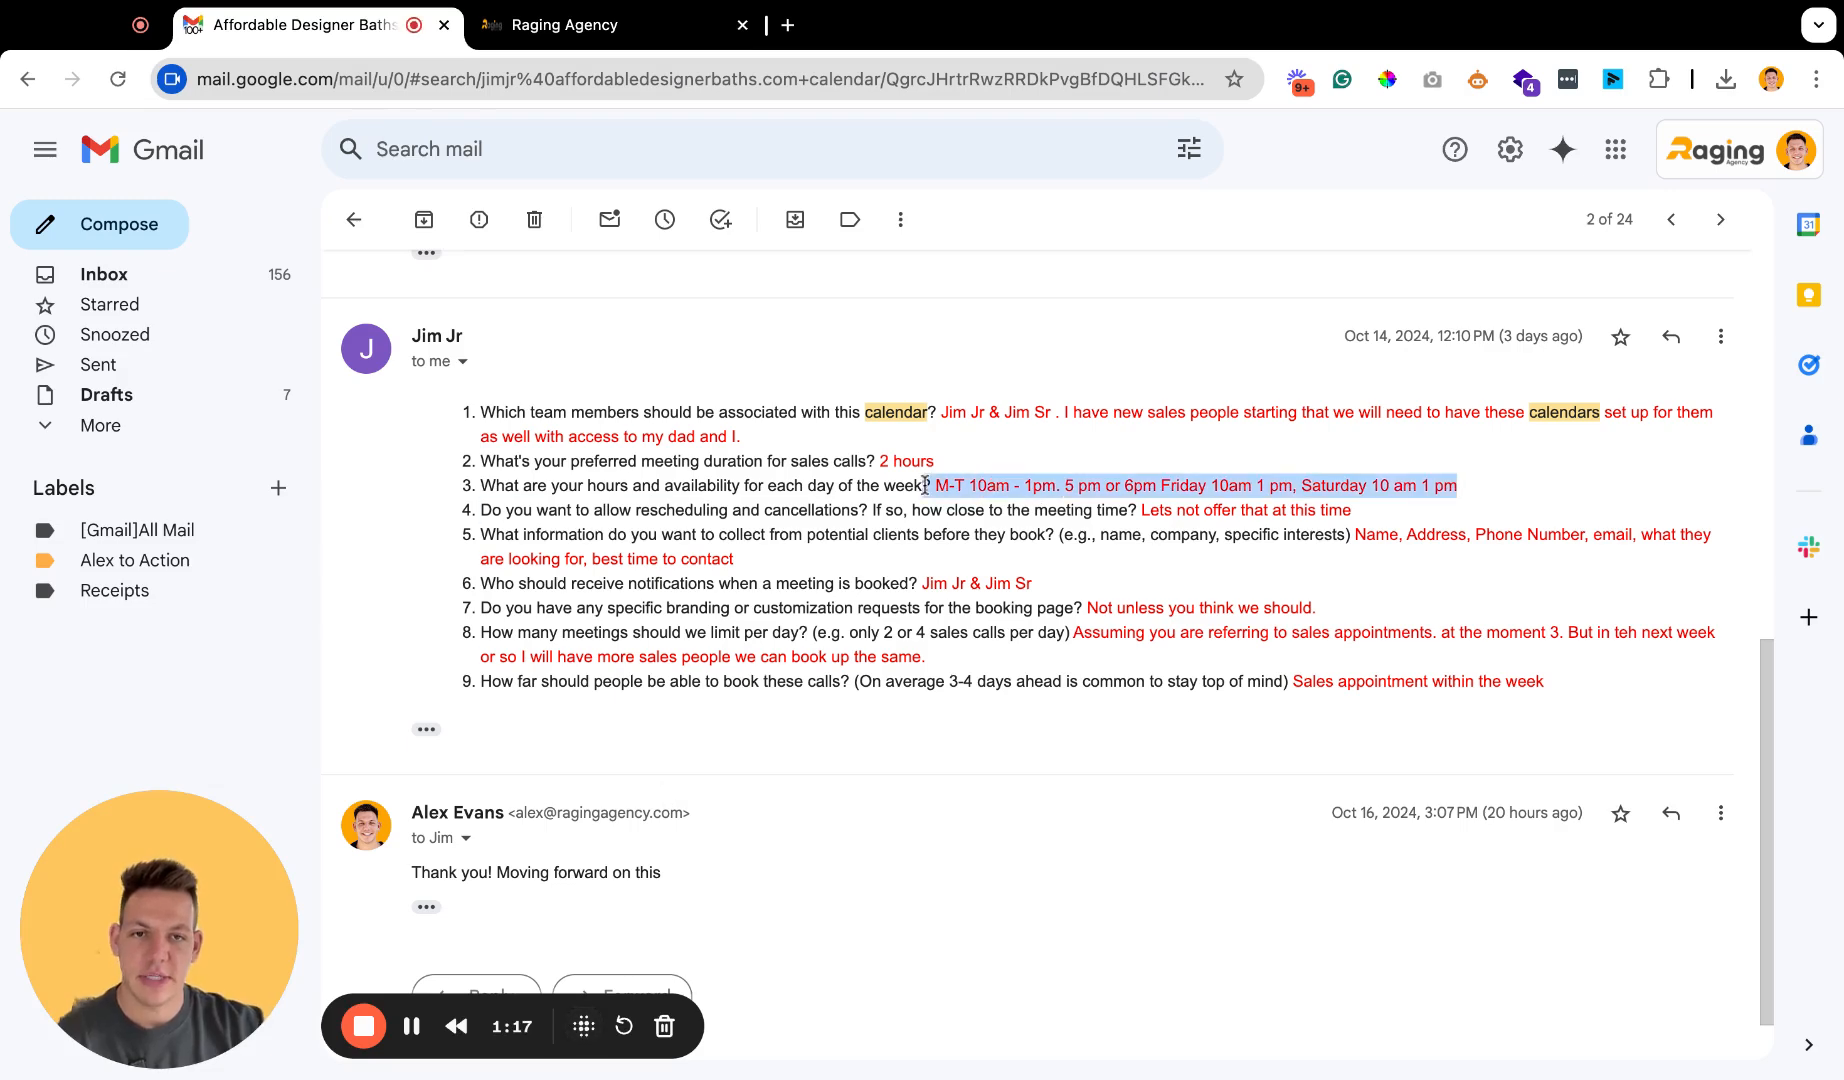
key("ctrl+Tab")
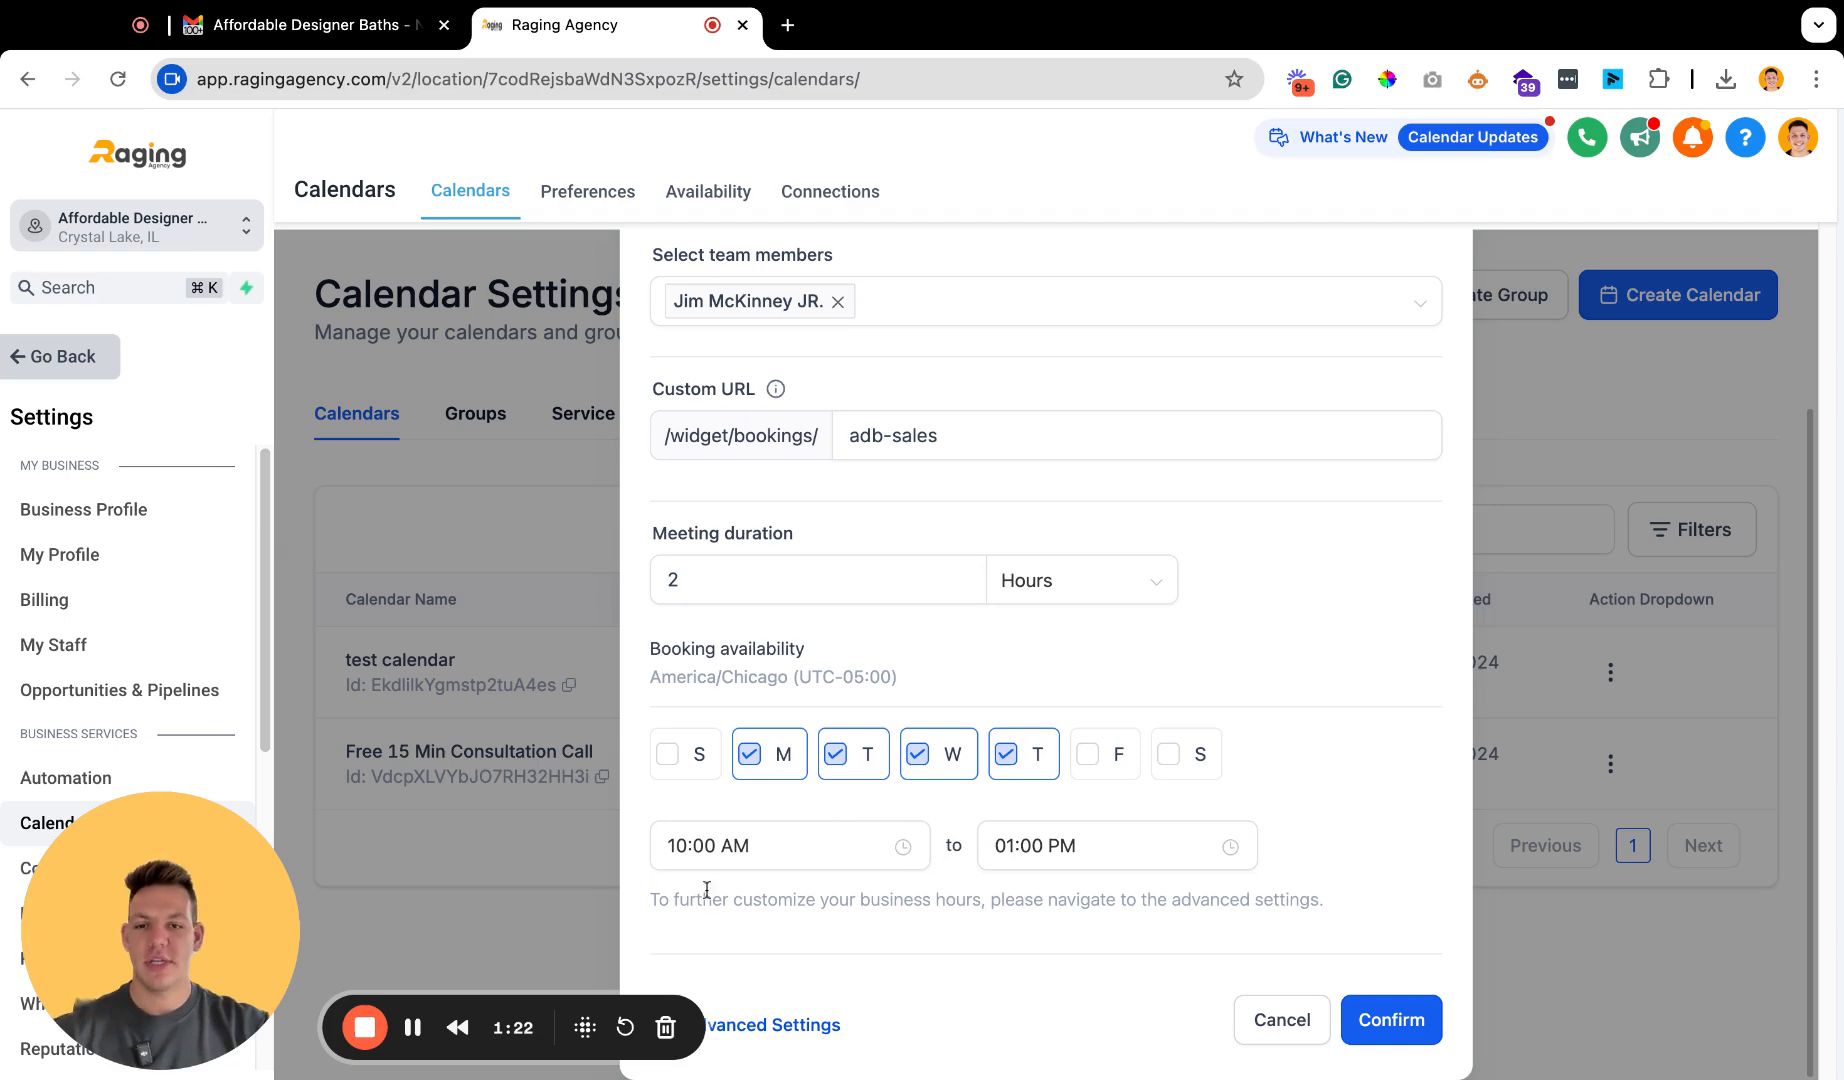
left_click(810, 1040)
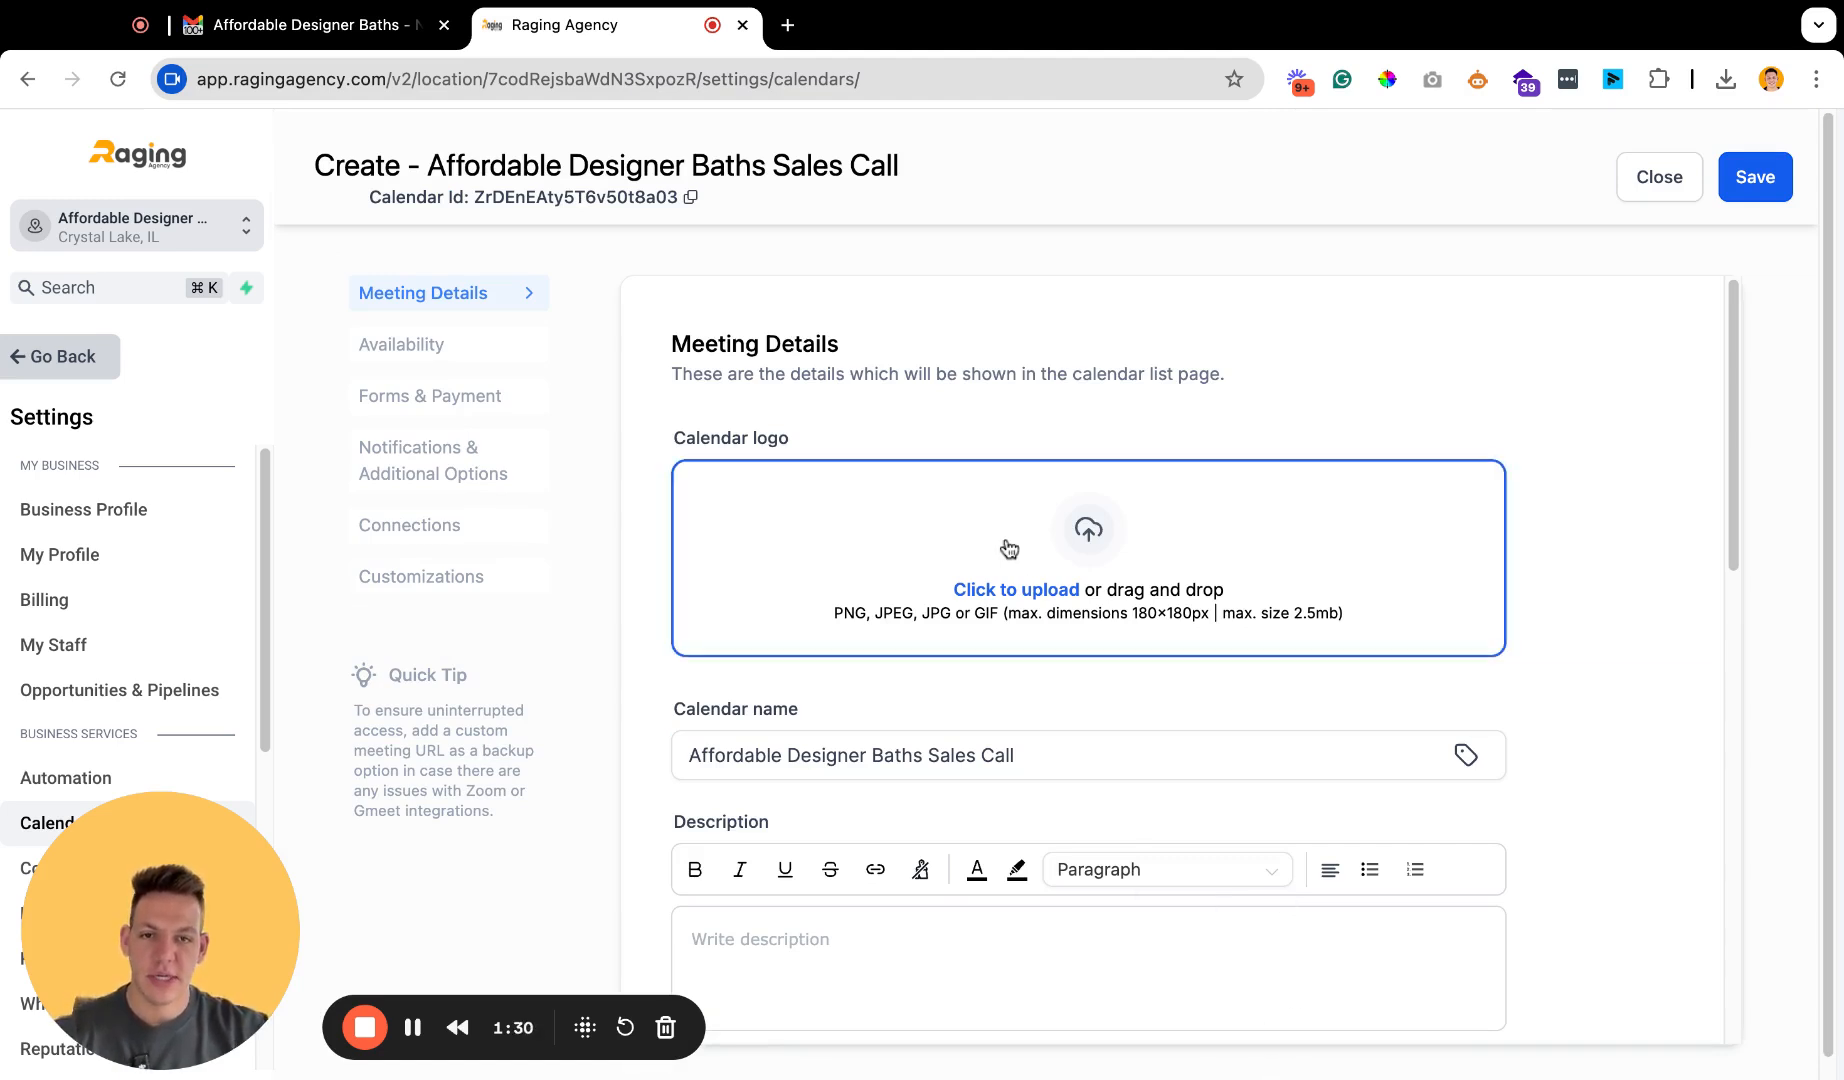
Examine the calendar's Meeting Details, including logo, description, custom URL, invite title, appointment distribution, team members and event color.
scroll(1116, 548, "down", 1)
scroll(1000, 620, "down", 2)
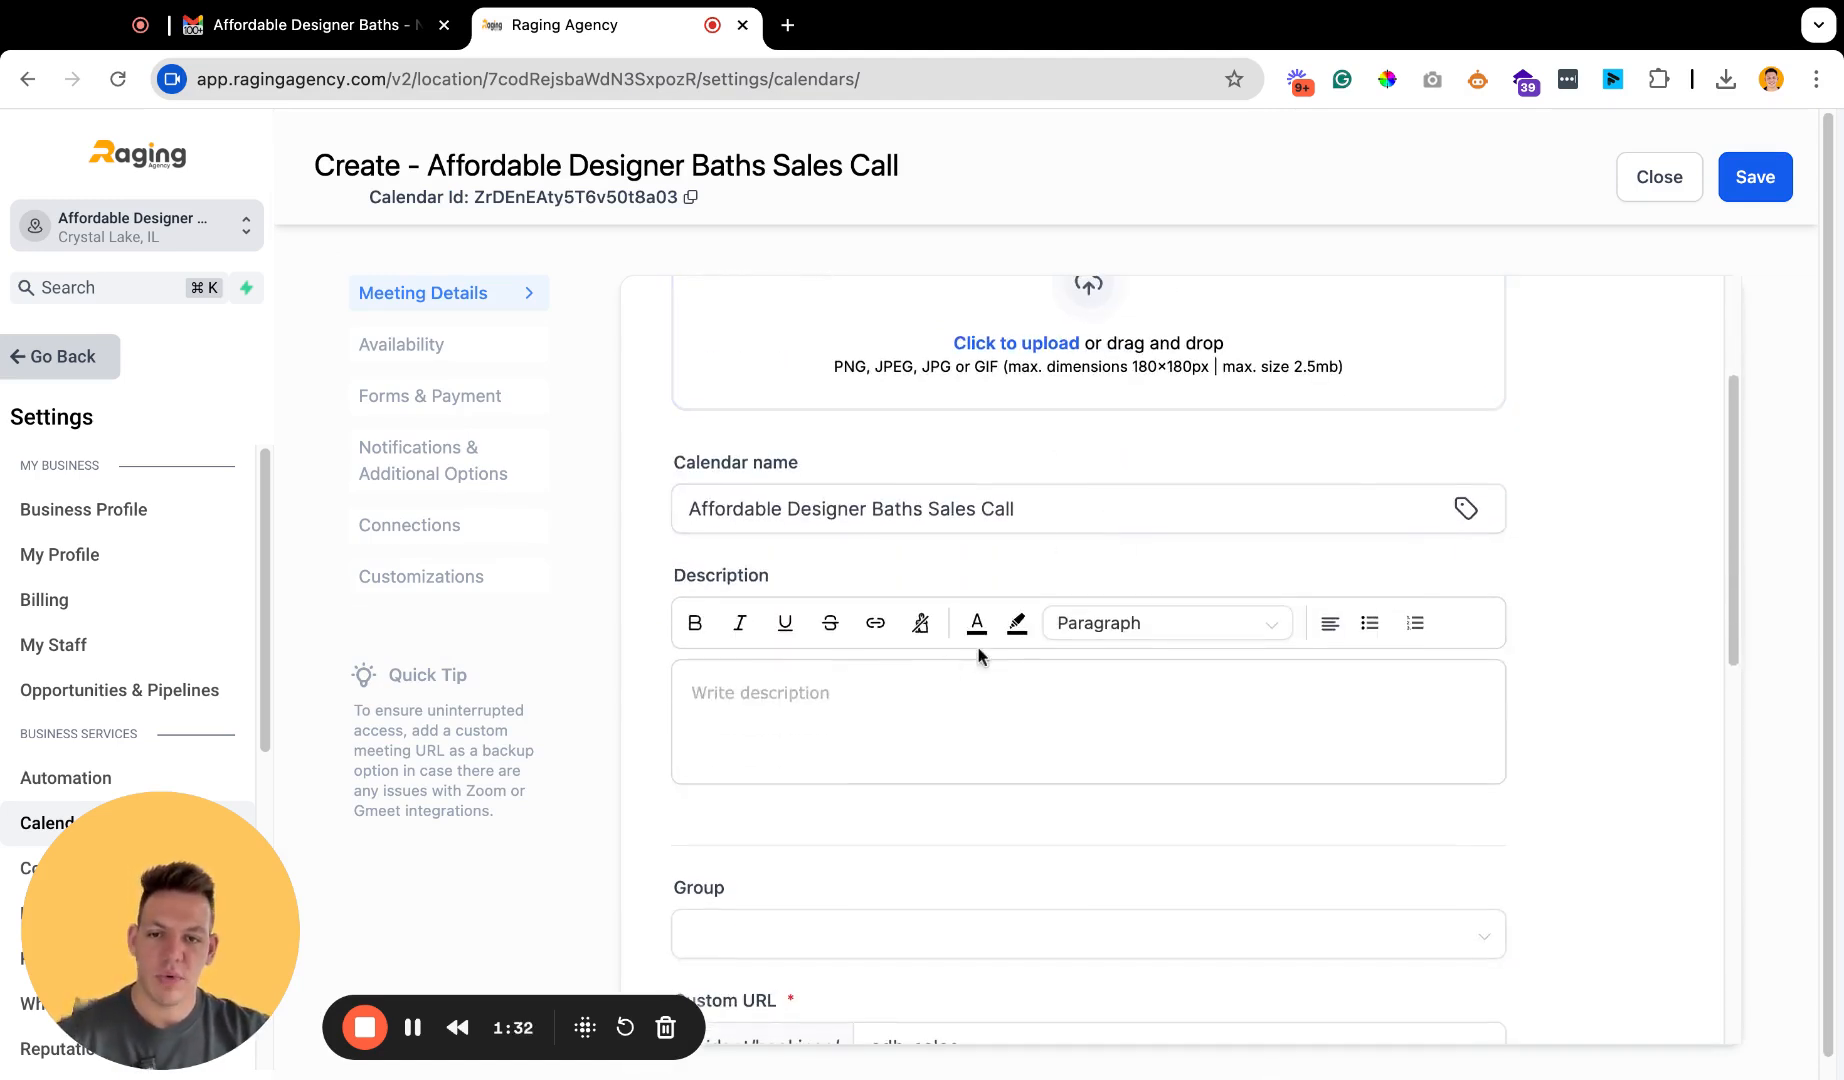
scroll(975, 660, "down", 2)
scroll(982, 706, "down", 3)
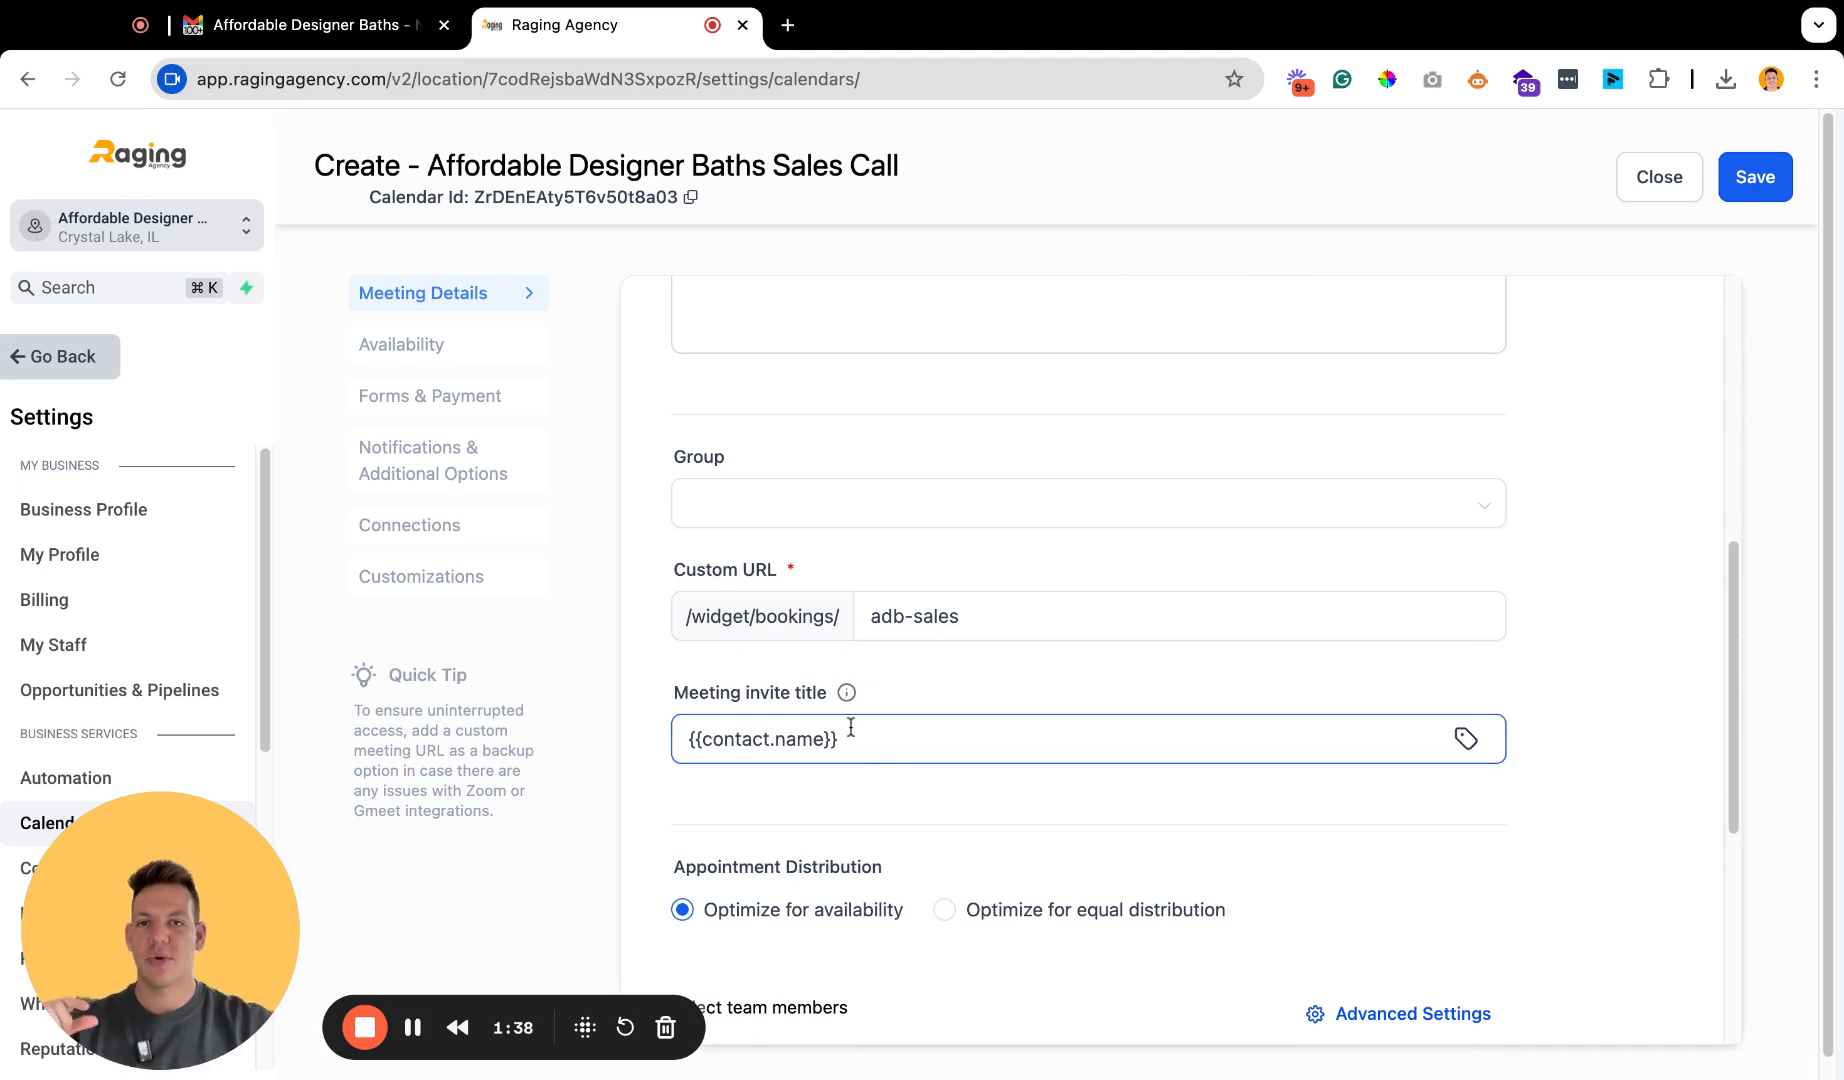
scroll(975, 770, "down", 4)
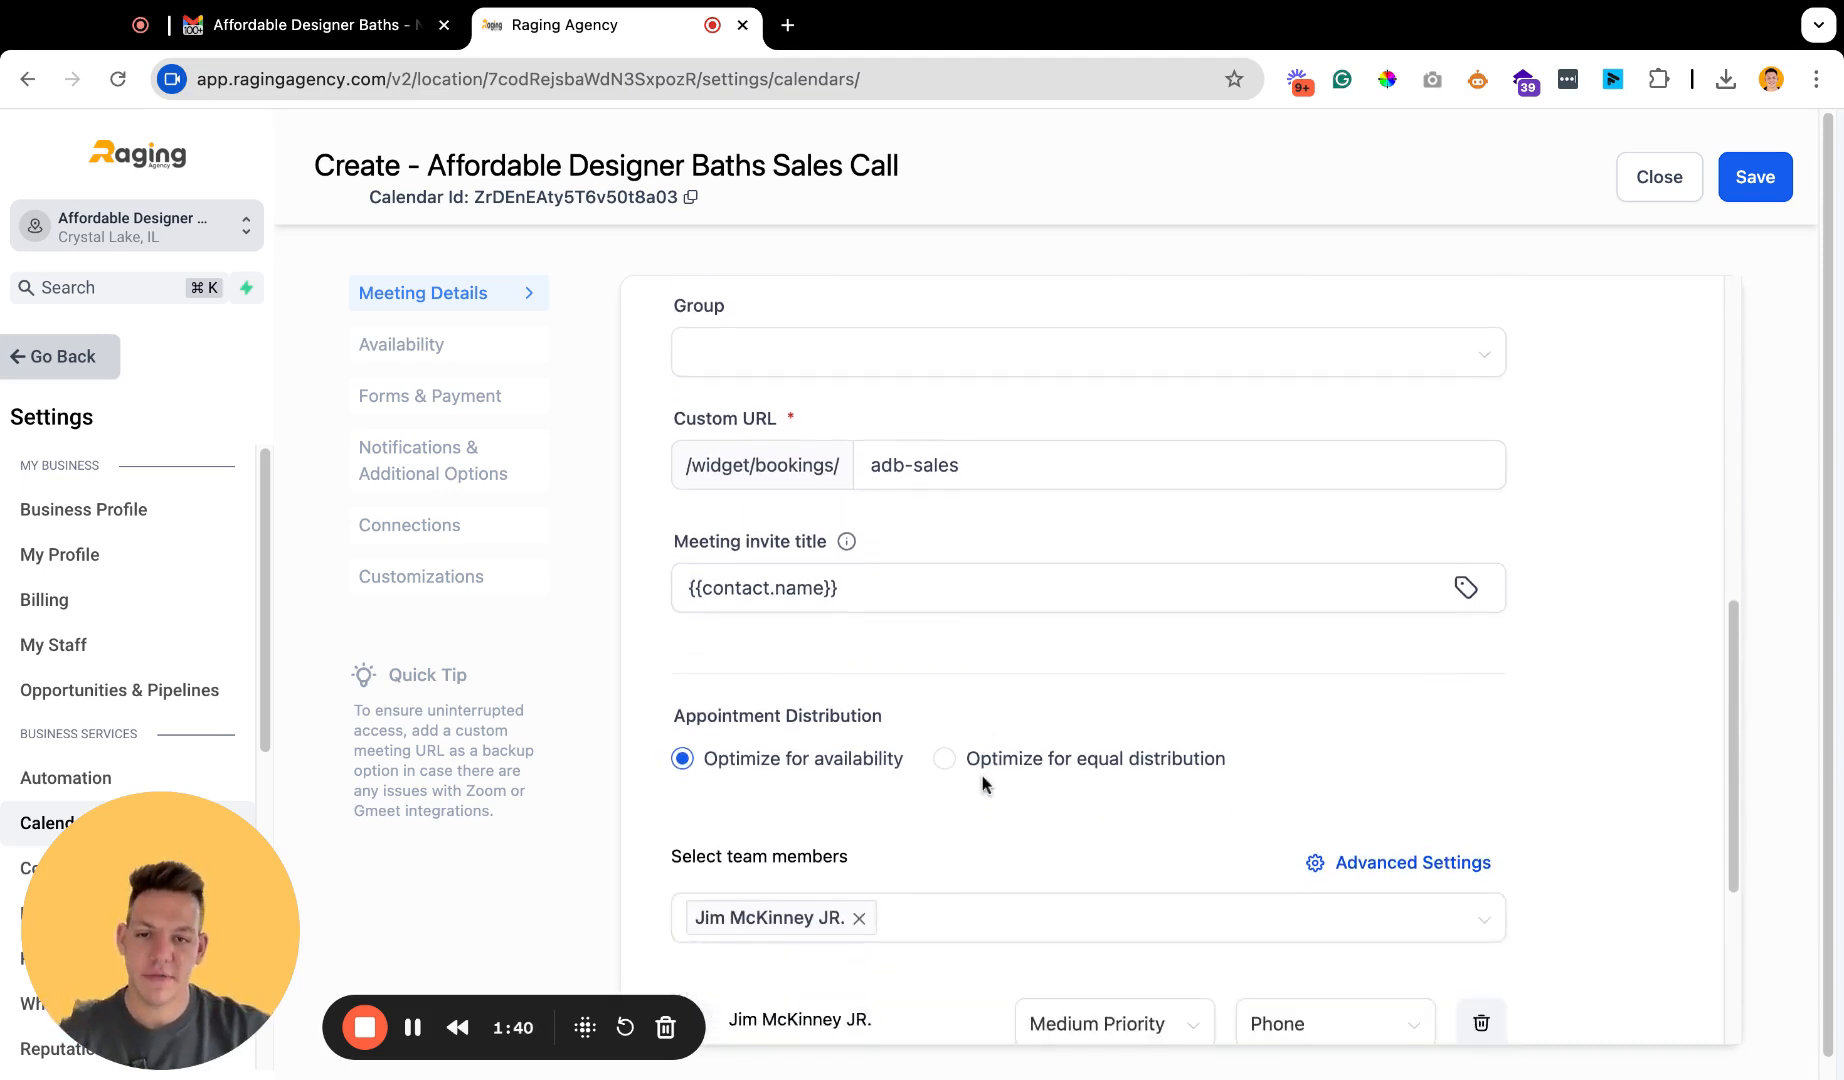
scroll(1036, 861, "down", 2)
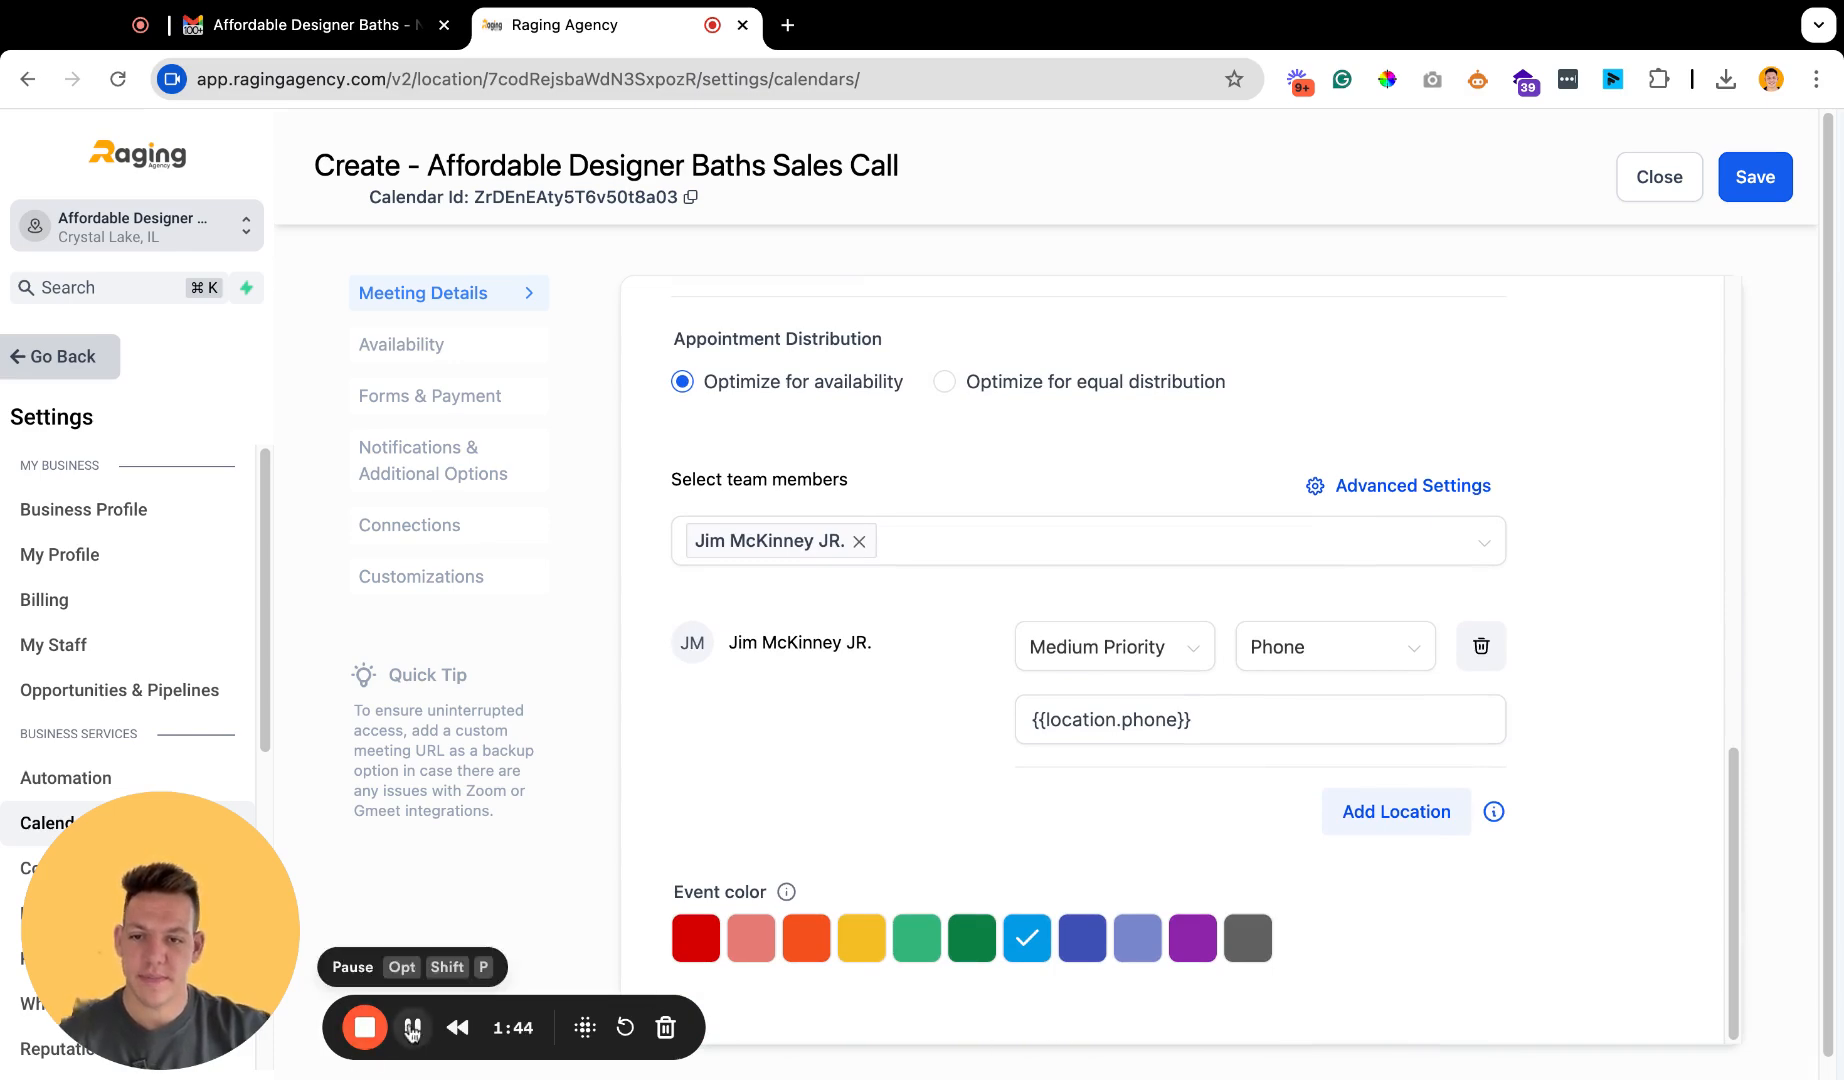
scroll(975, 740, "up", 10)
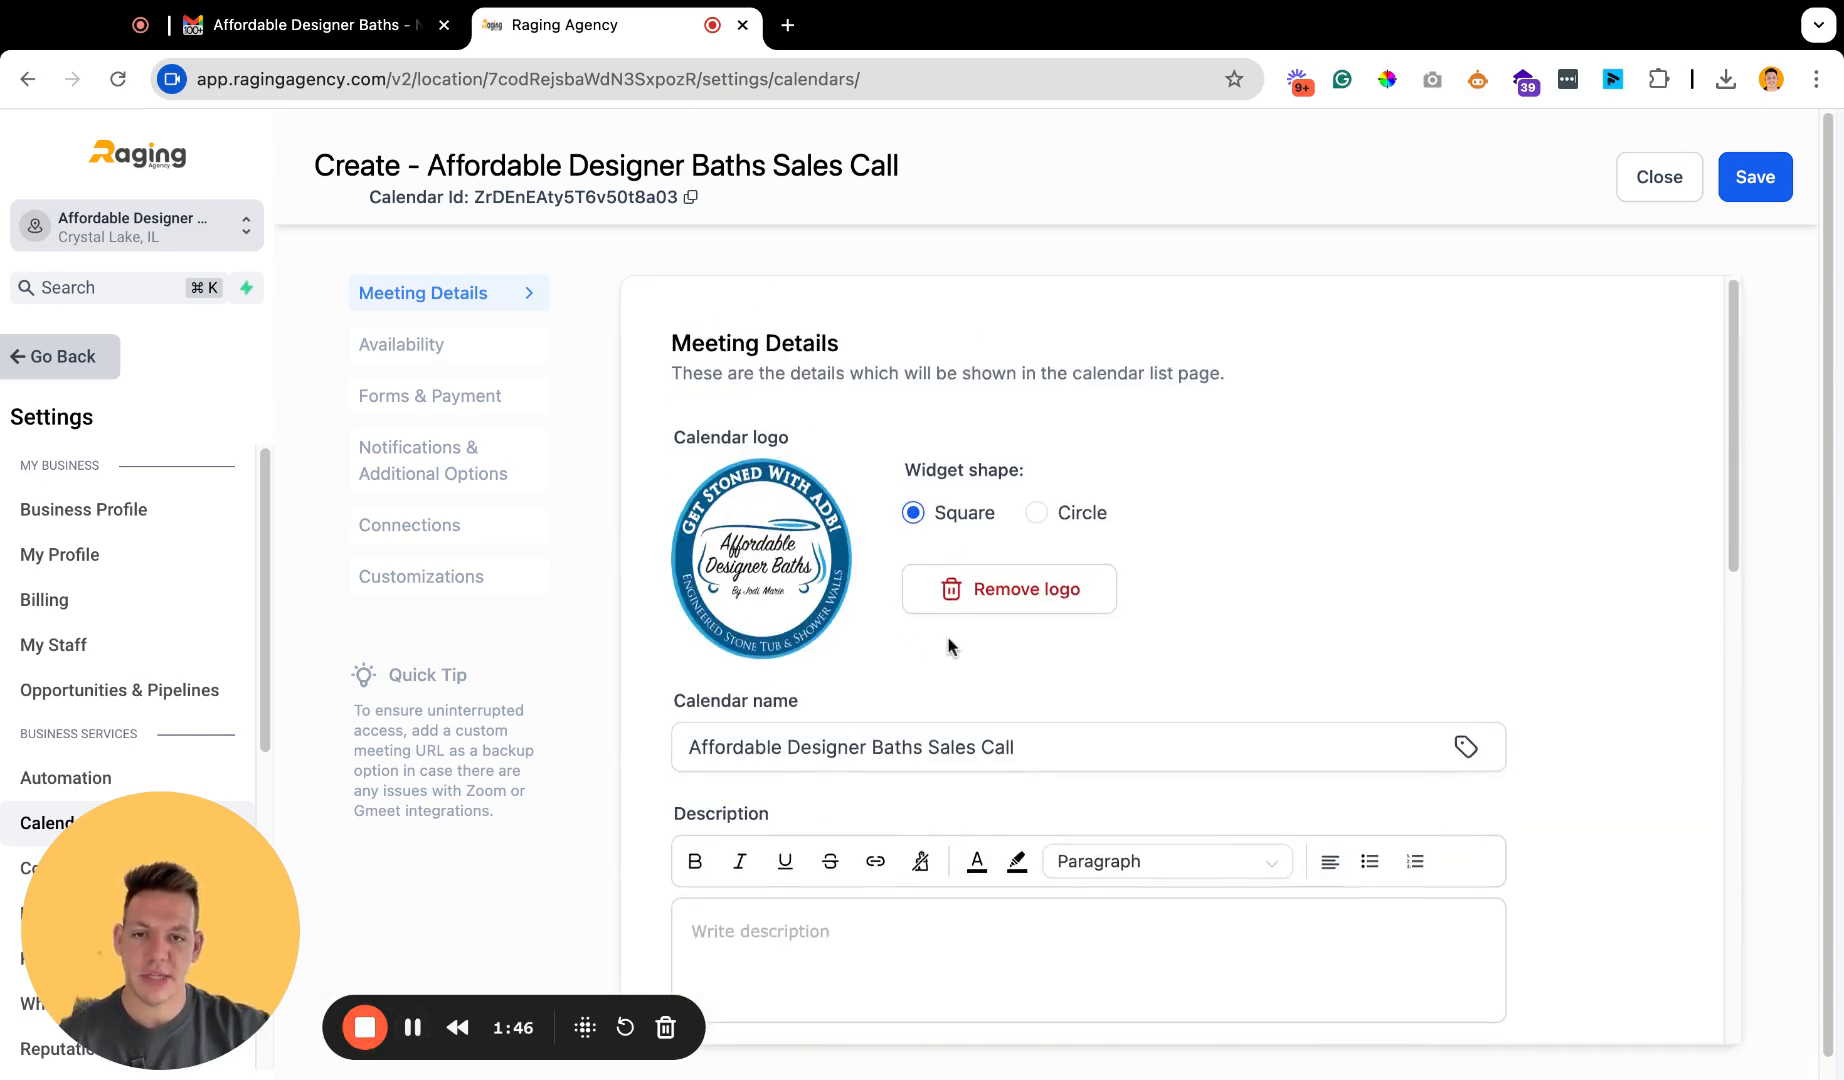
scroll(930, 645, "down", 2)
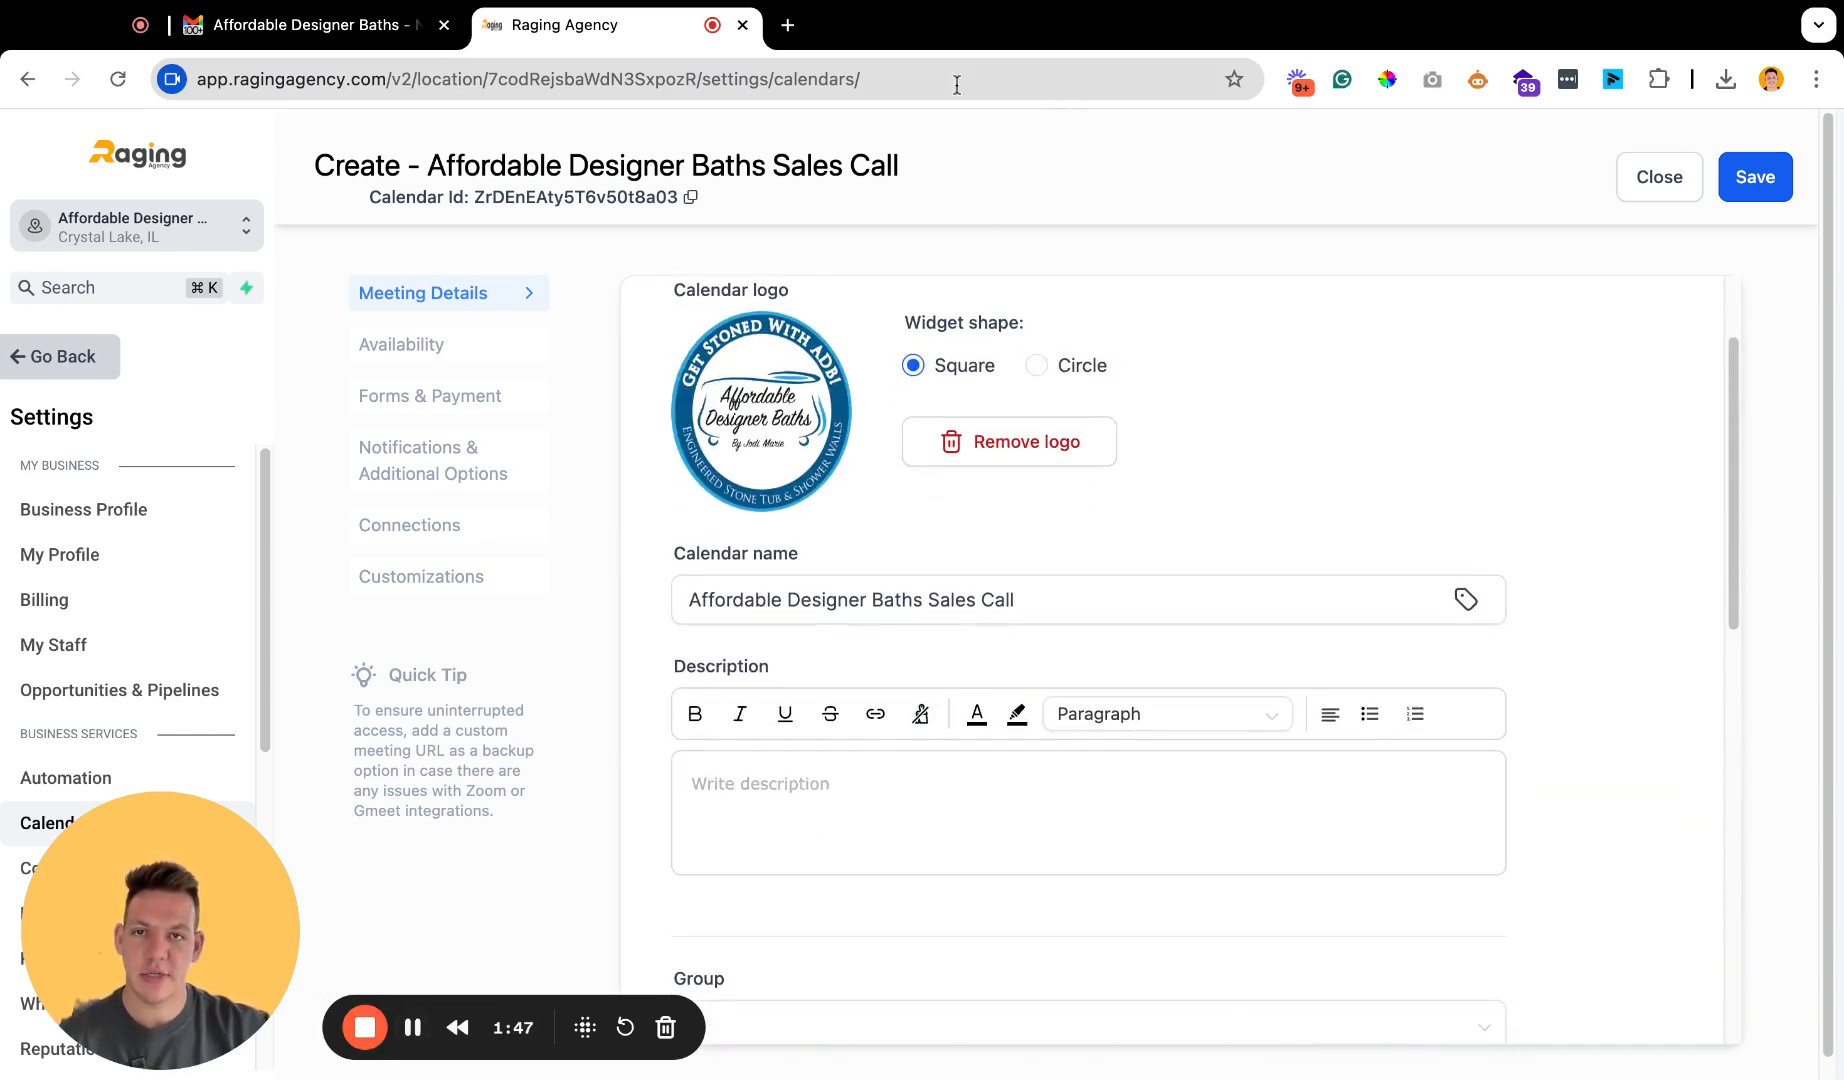
Copy the client's full list of calendar questions and answers from the Gmail message and paste it into a new Claude chat.
left_click(387, 25)
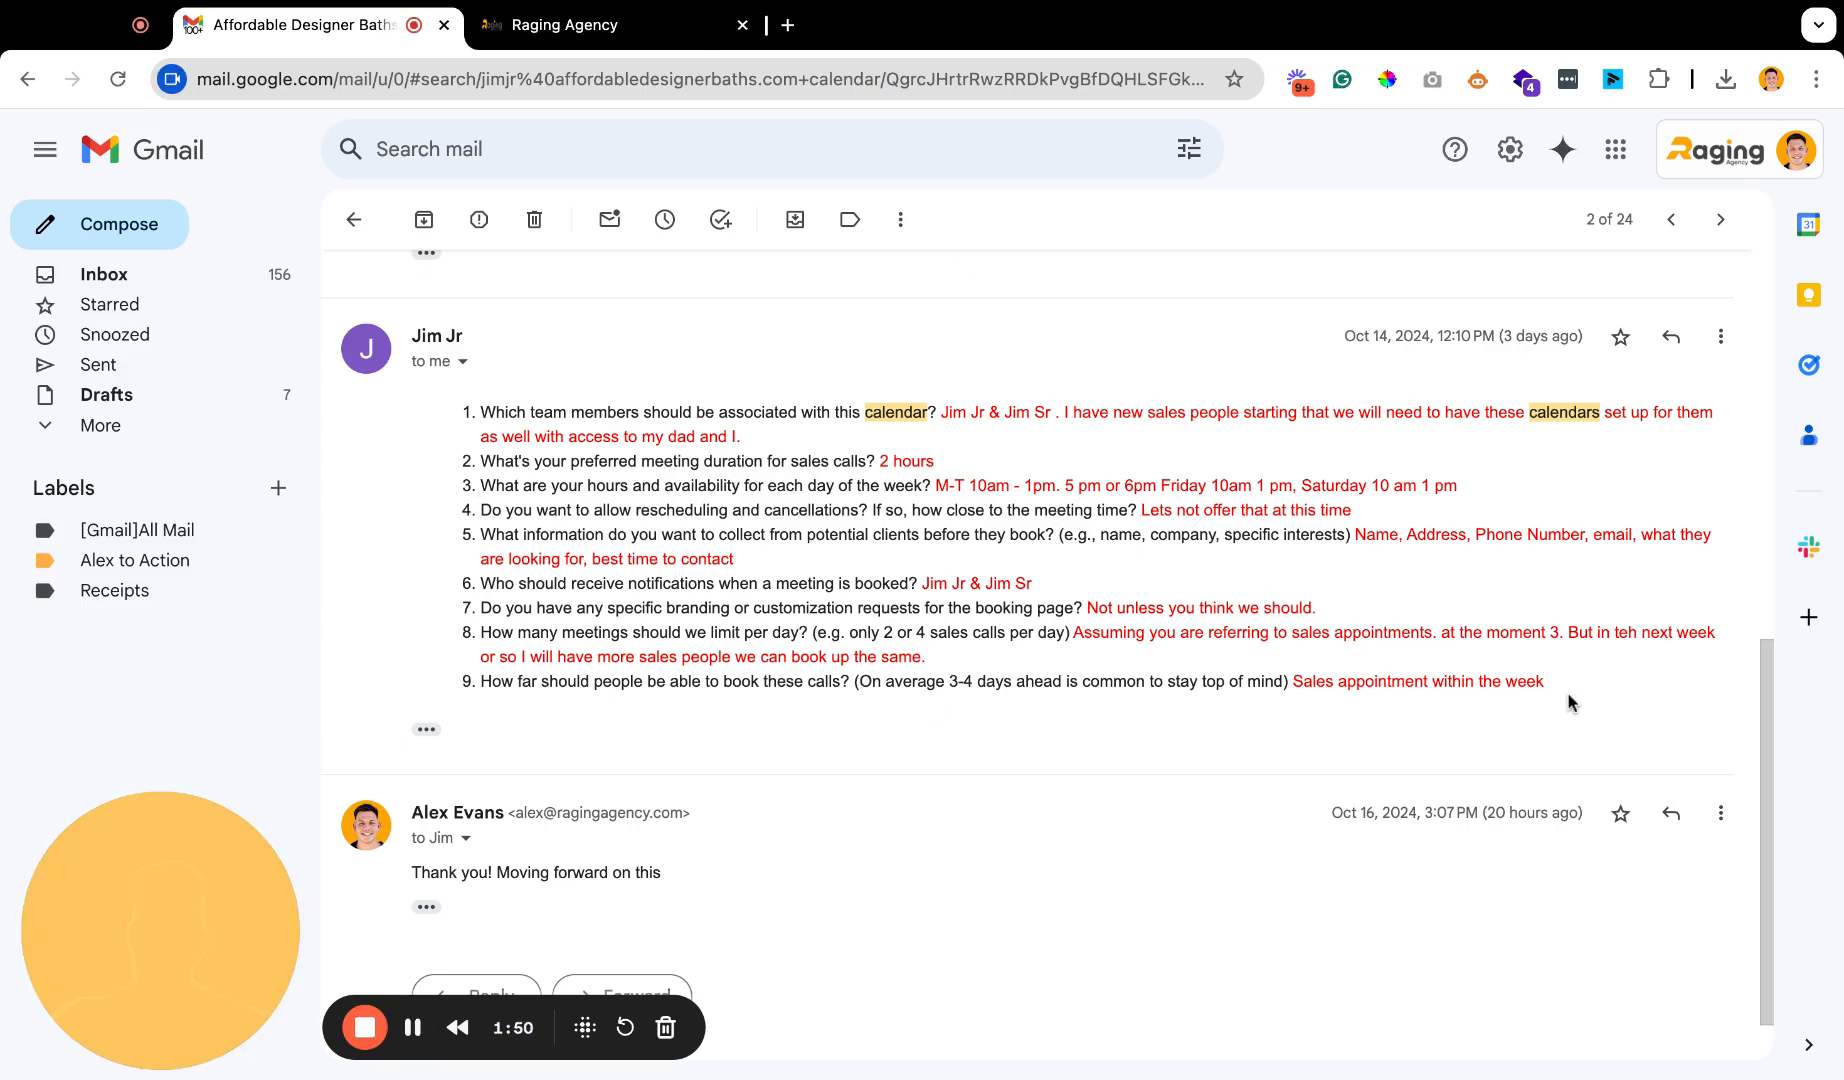
left_click_drag(1568, 700, 460, 430)
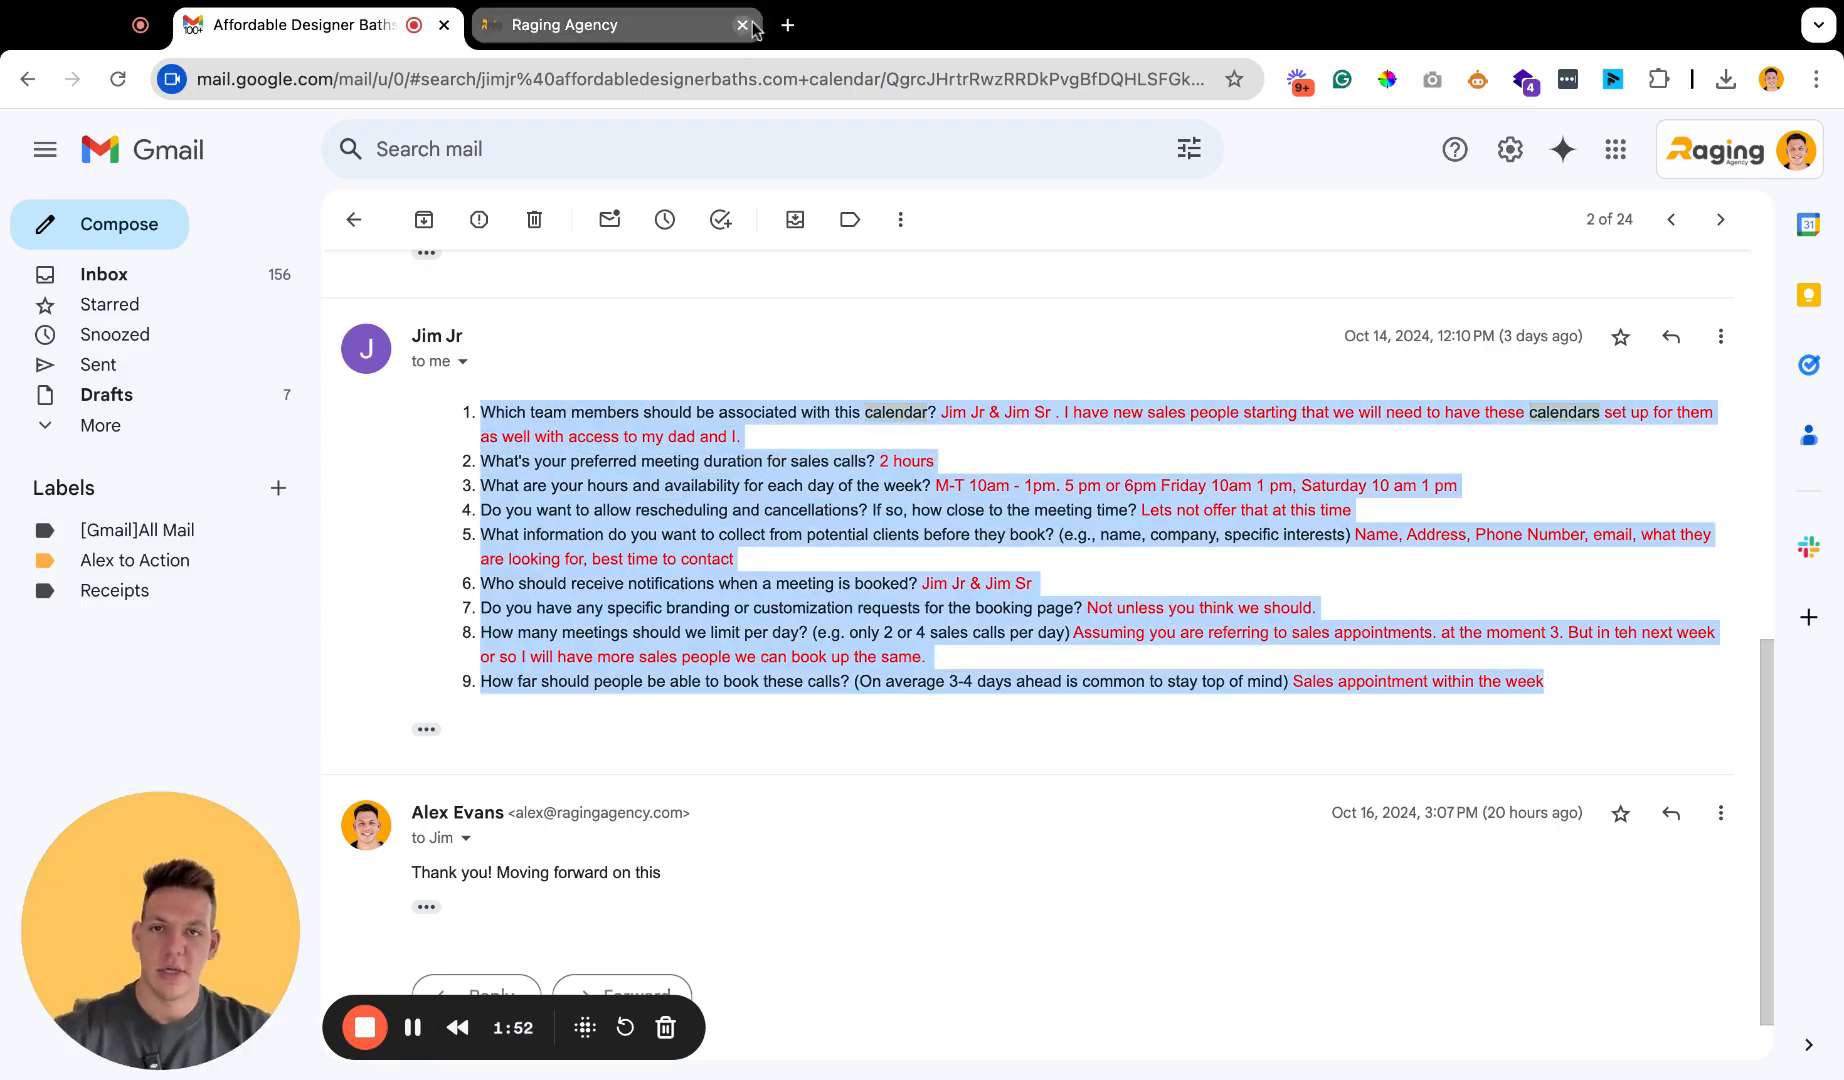
left_click(788, 24)
type("claude")
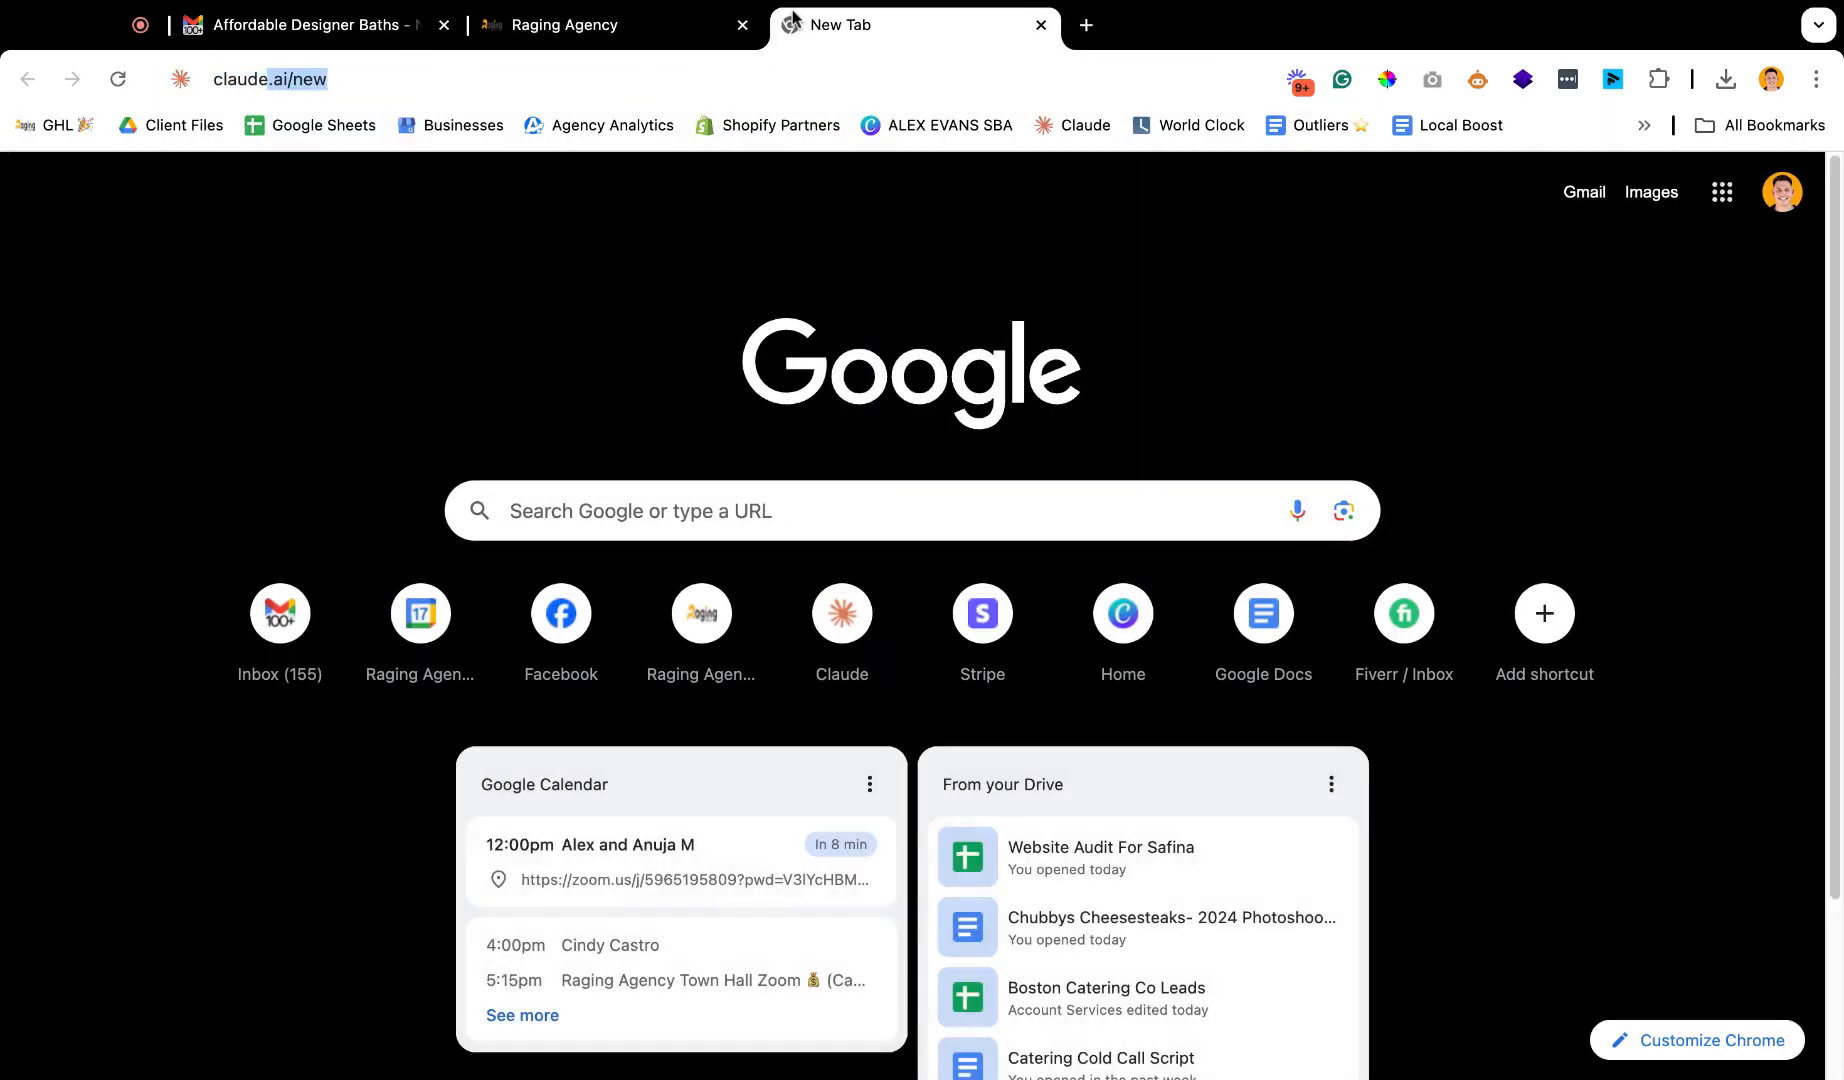
key("Return")
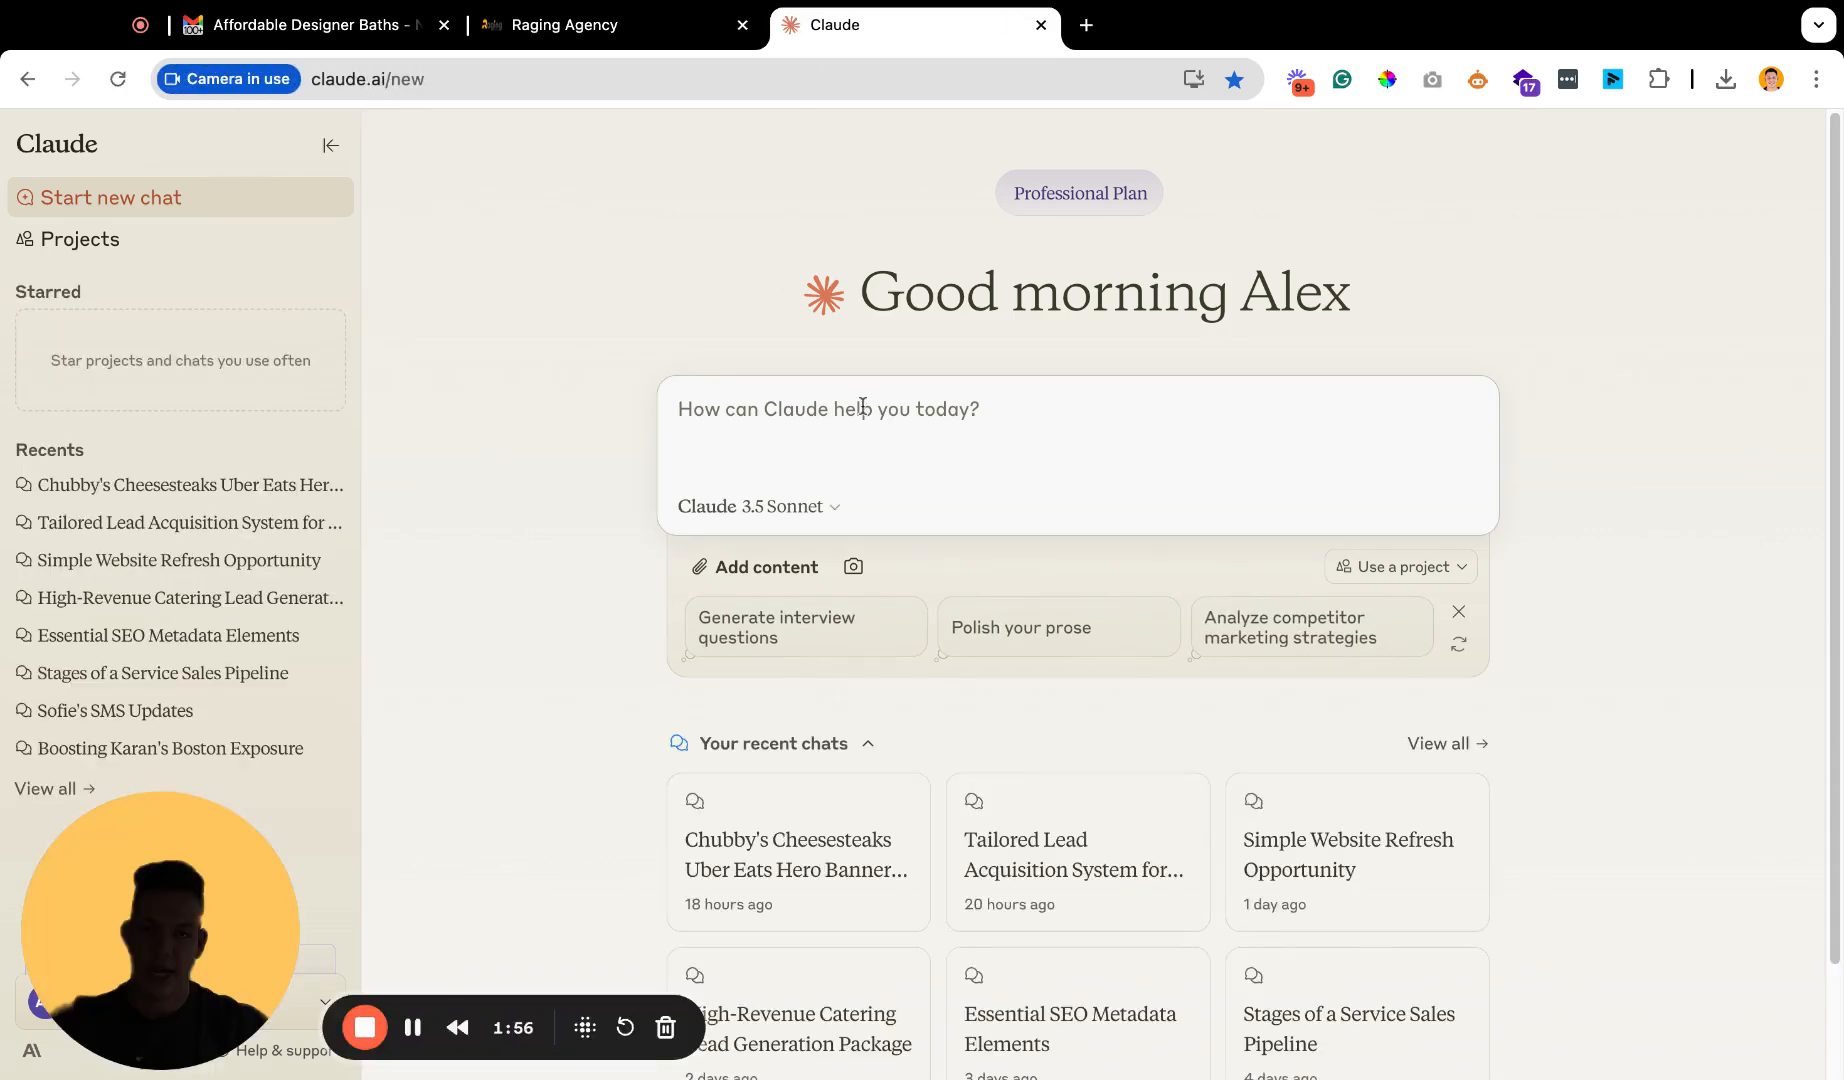
key("super+v")
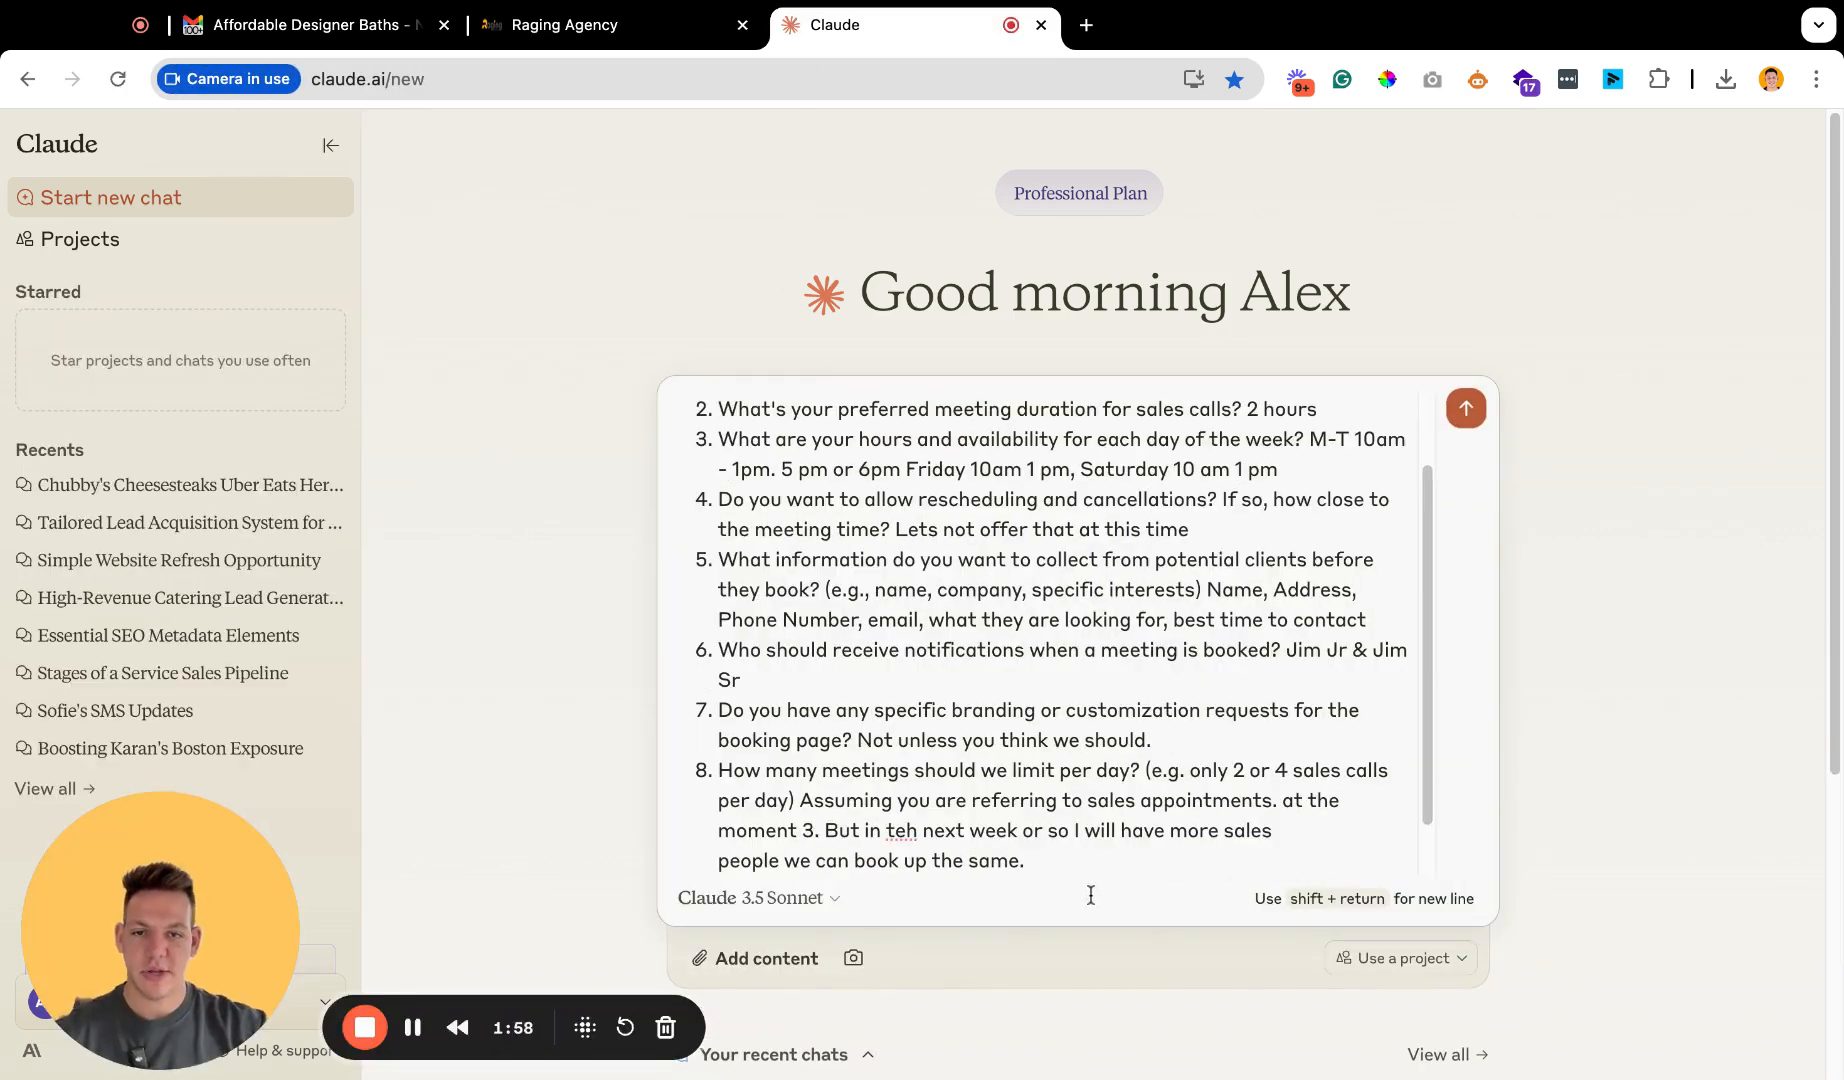
Below the pasted answers, add "---" and ask Claude for a brief and concise calendar description for Affordable Designer Baths' sales calendar, then send the prompt.
scroll(1091, 895, "down", 5)
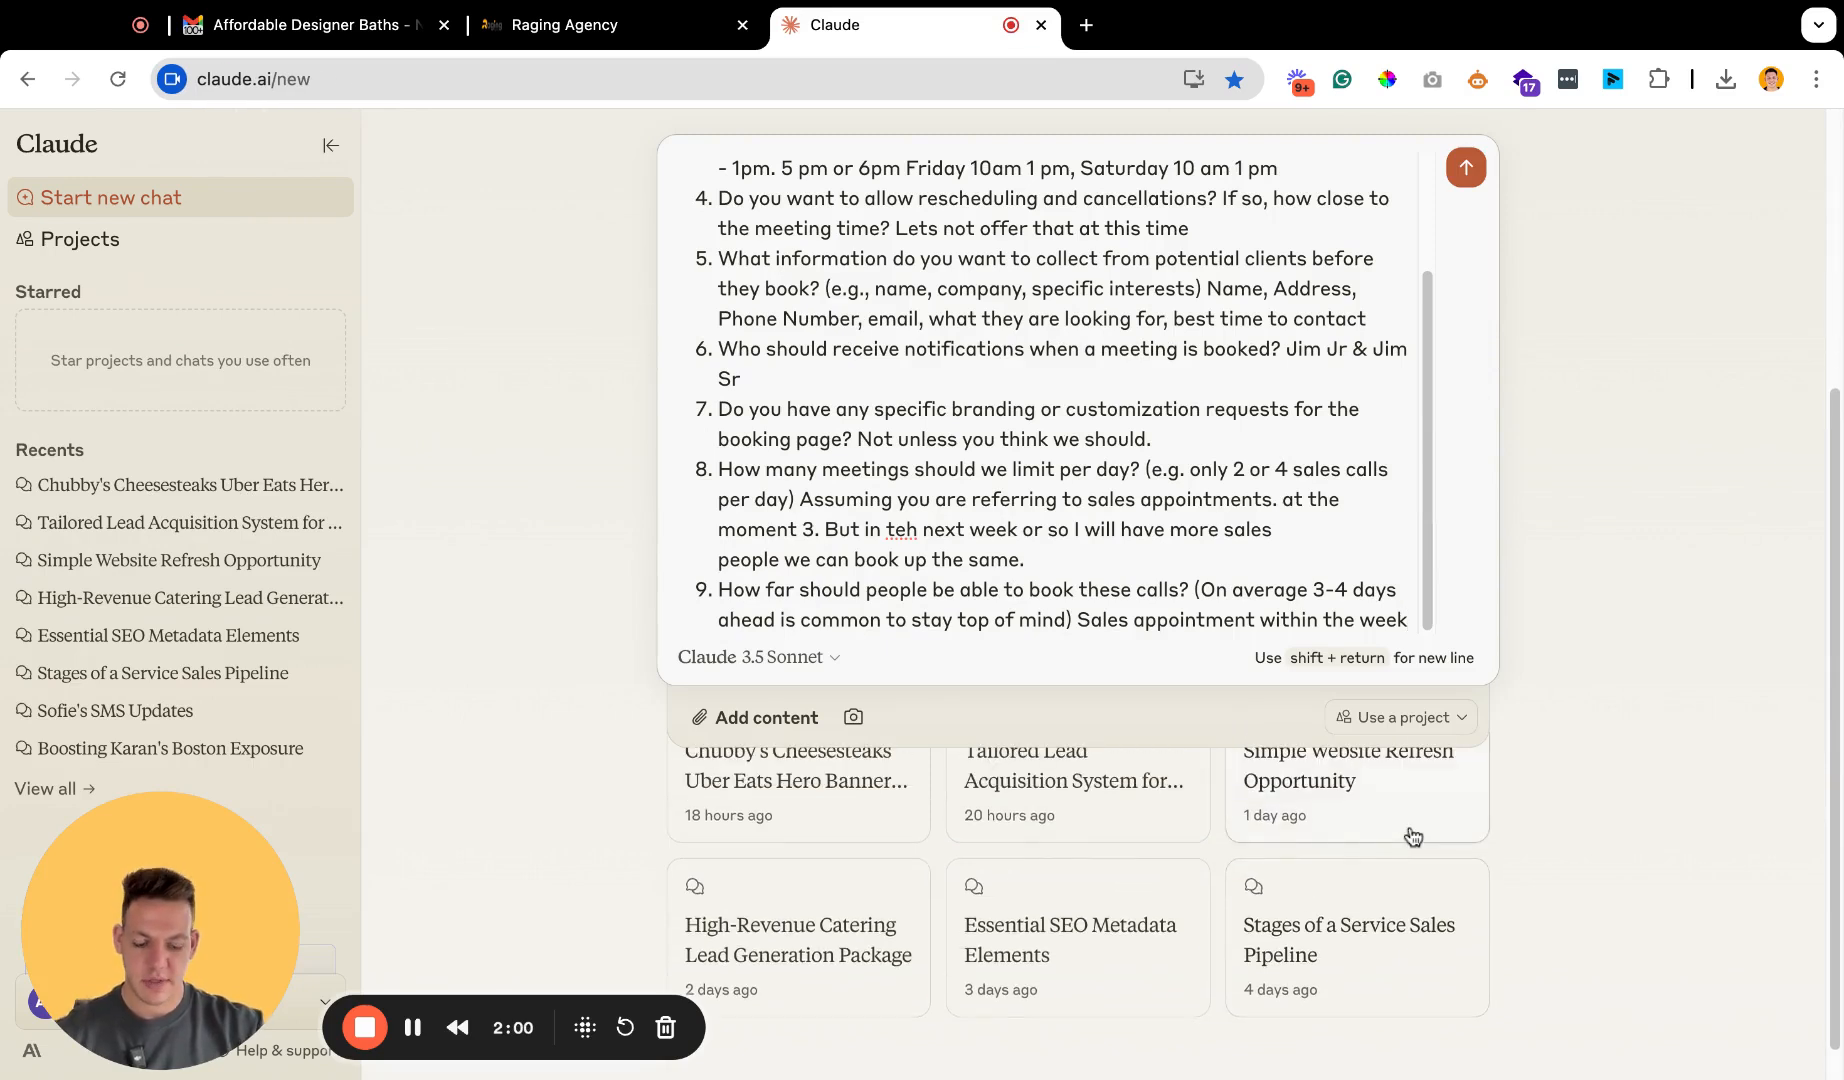
key("shift+Return")
key("shift+Return")
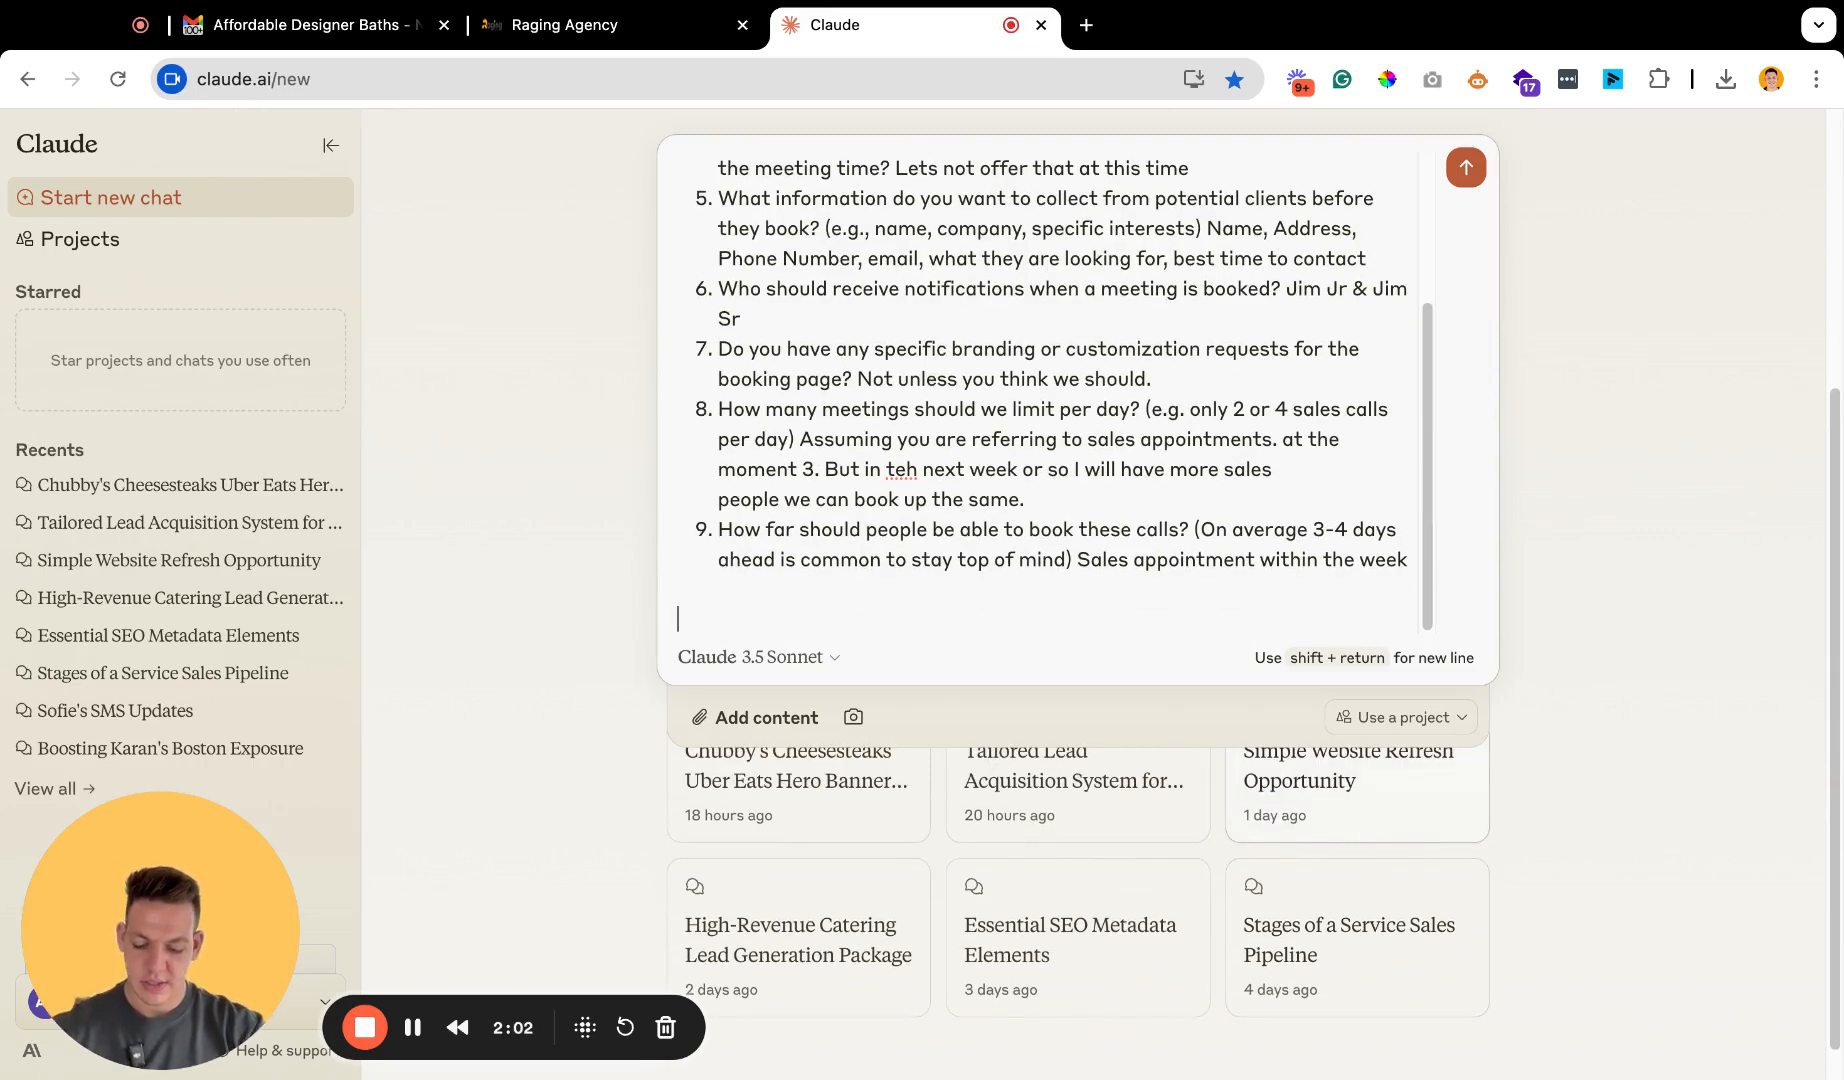
type("---")
key("shift+Return")
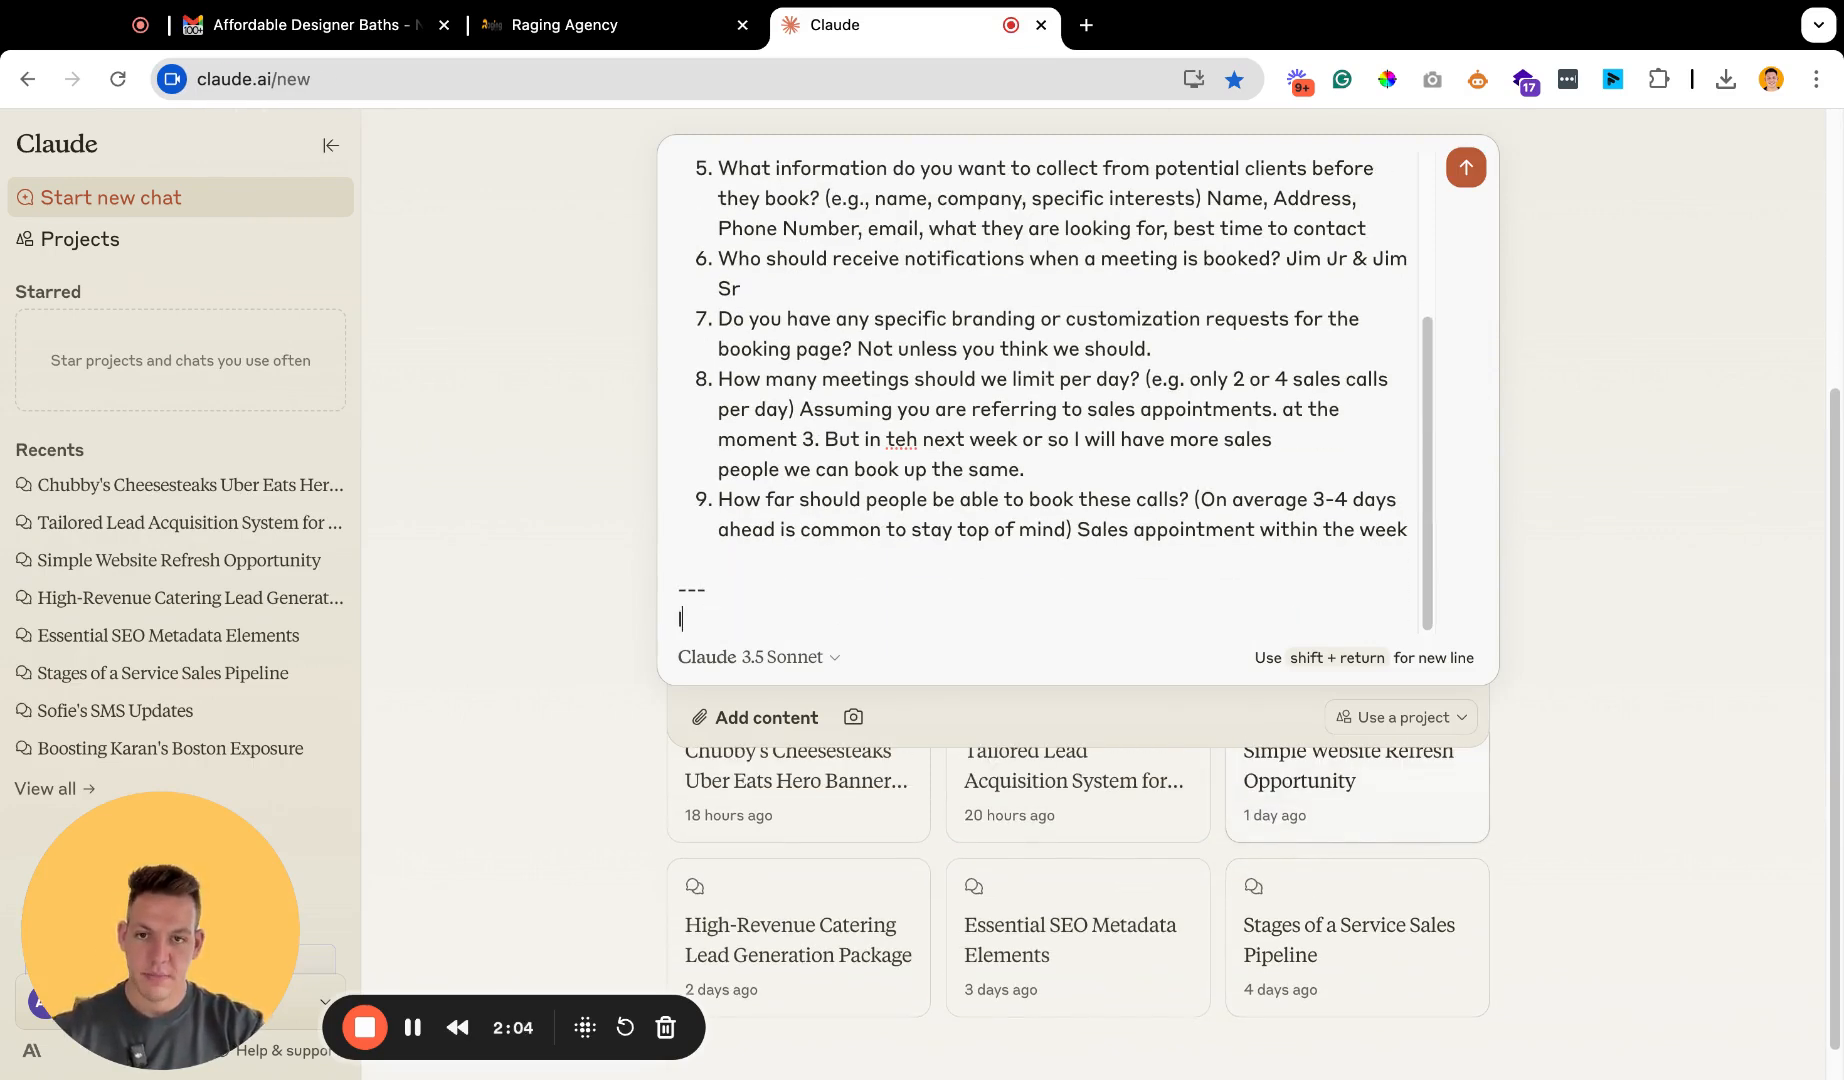
type("please ")
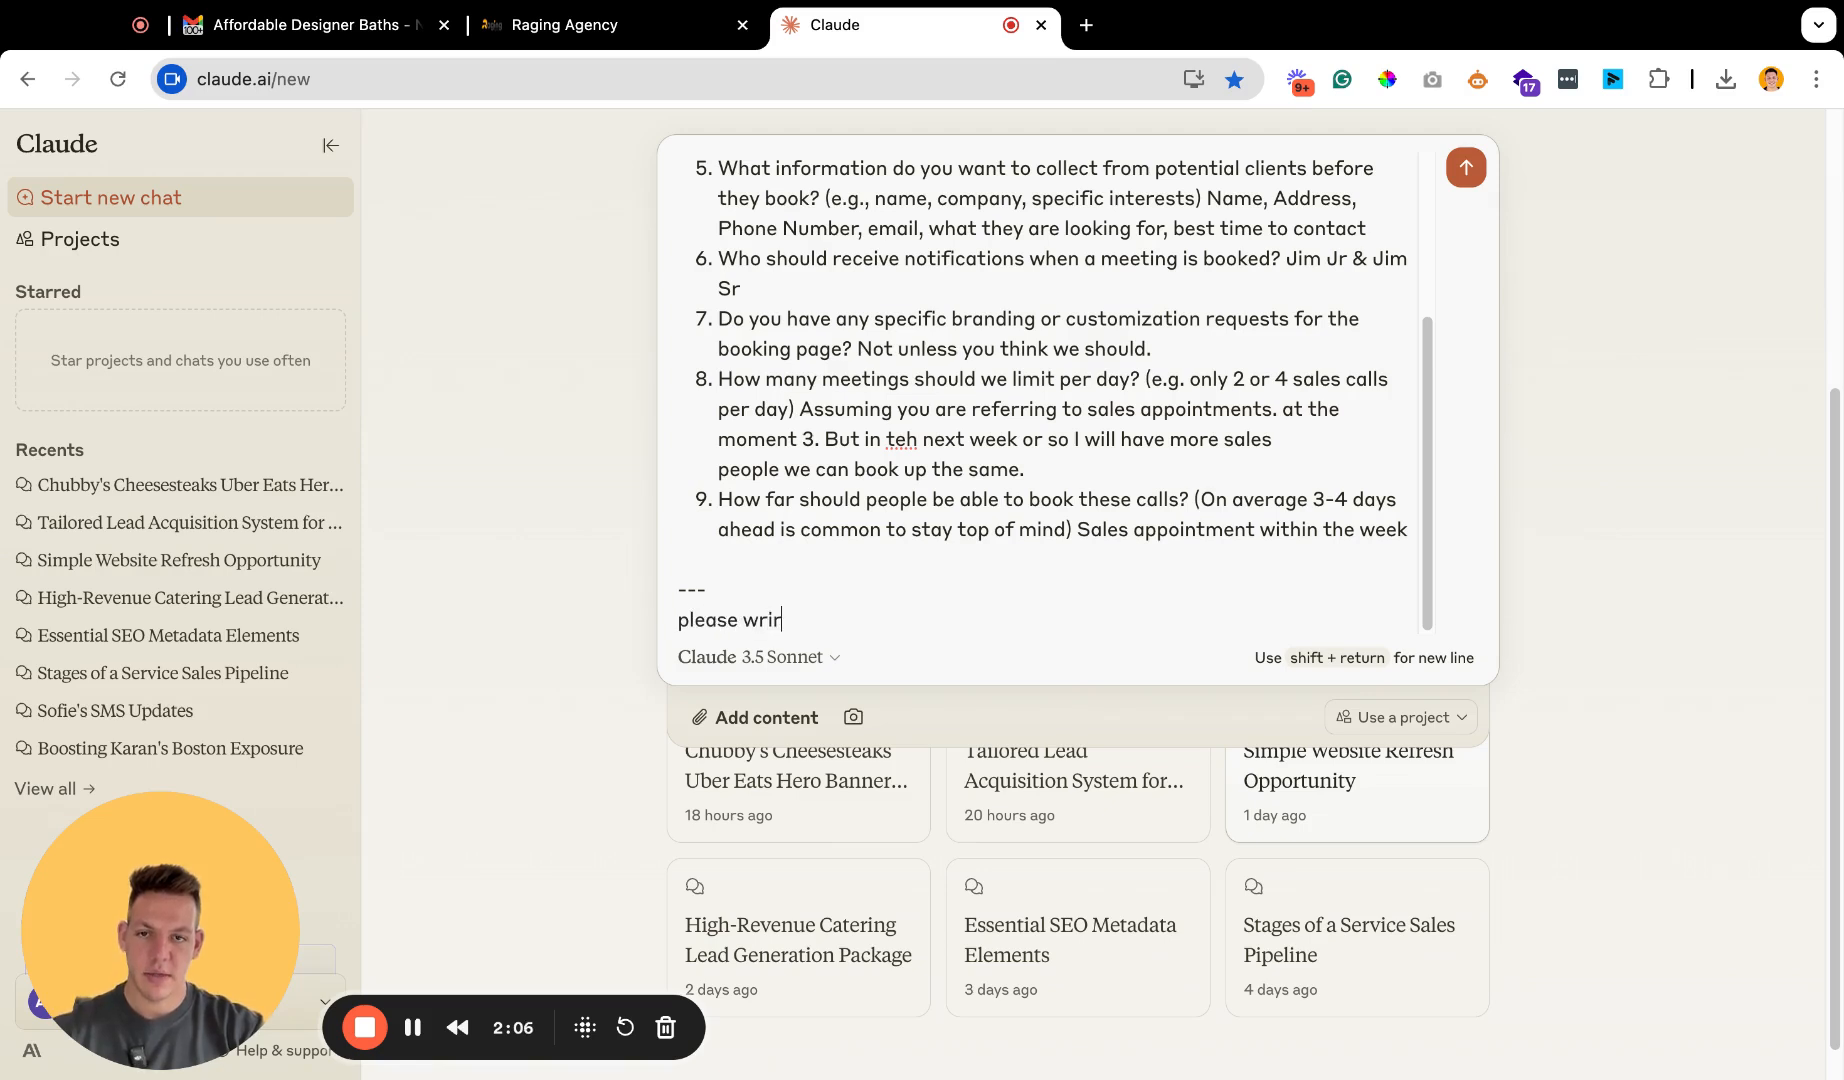
type("write a brief and c")
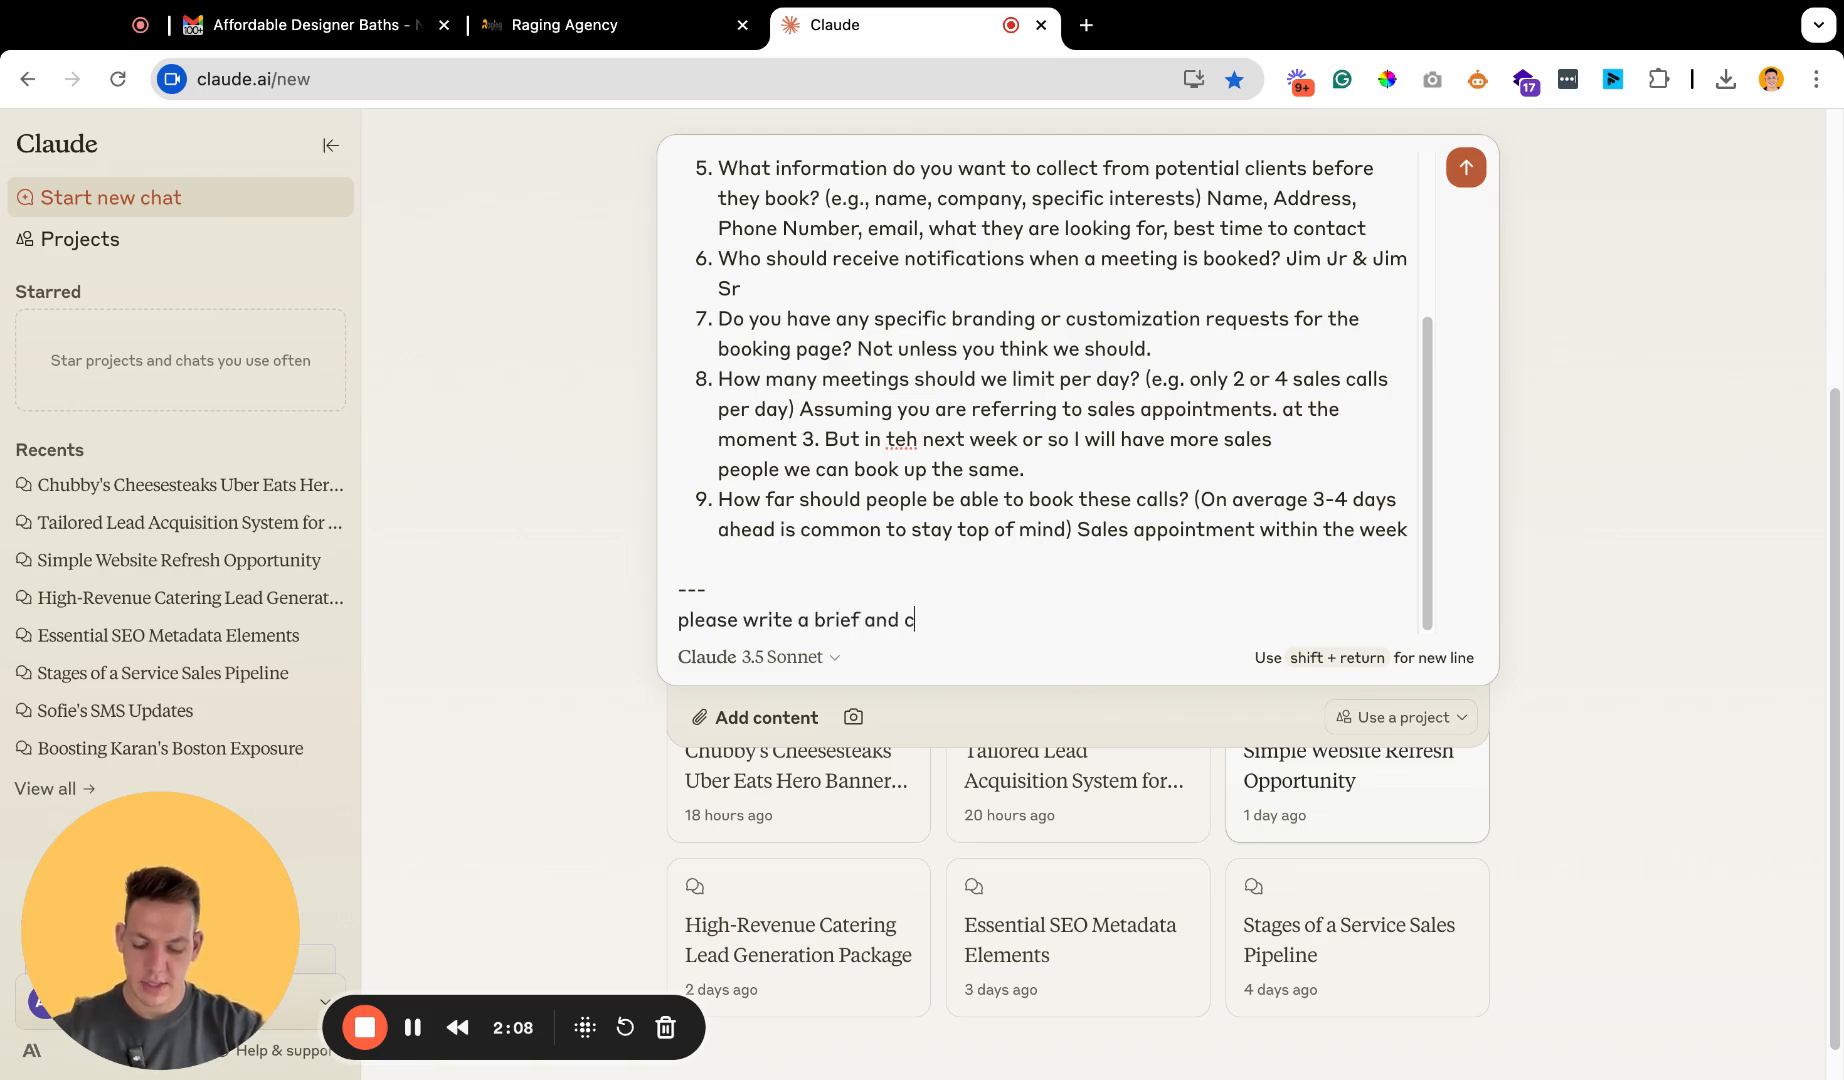
type("oncise cale")
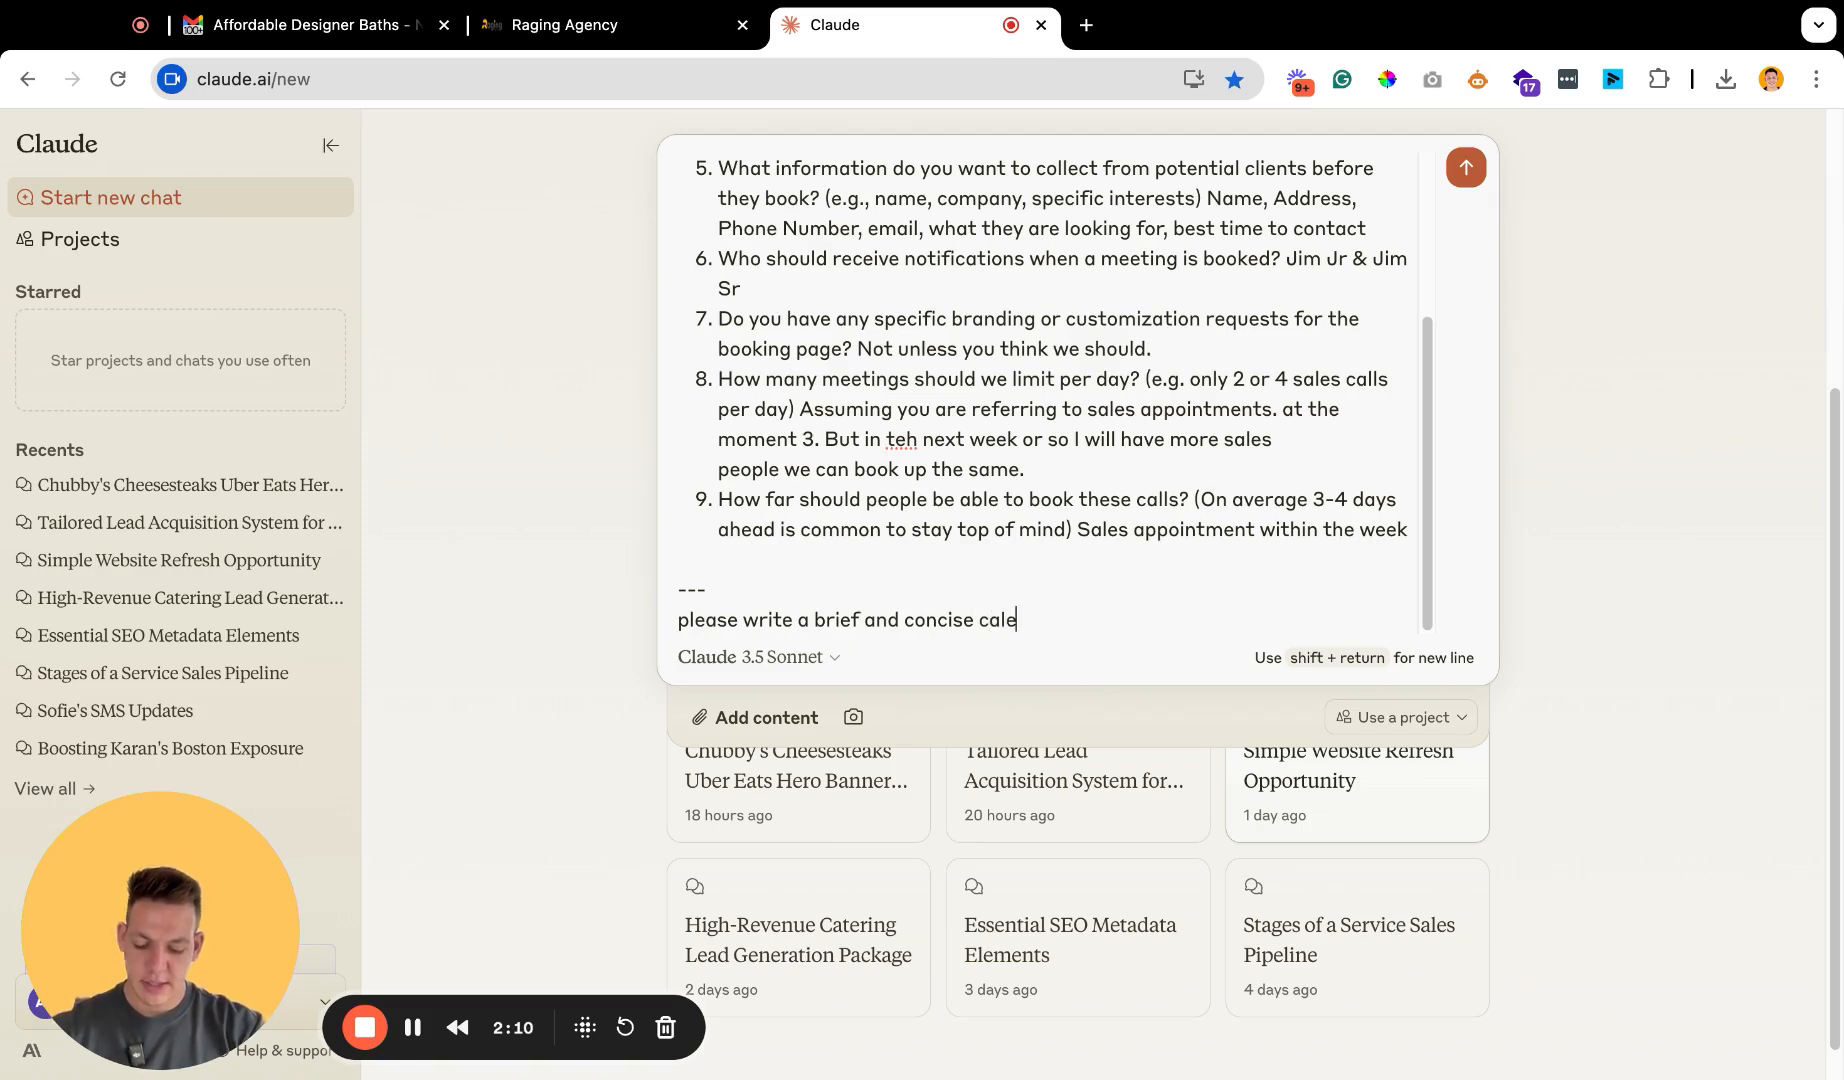
type("ndar description f")
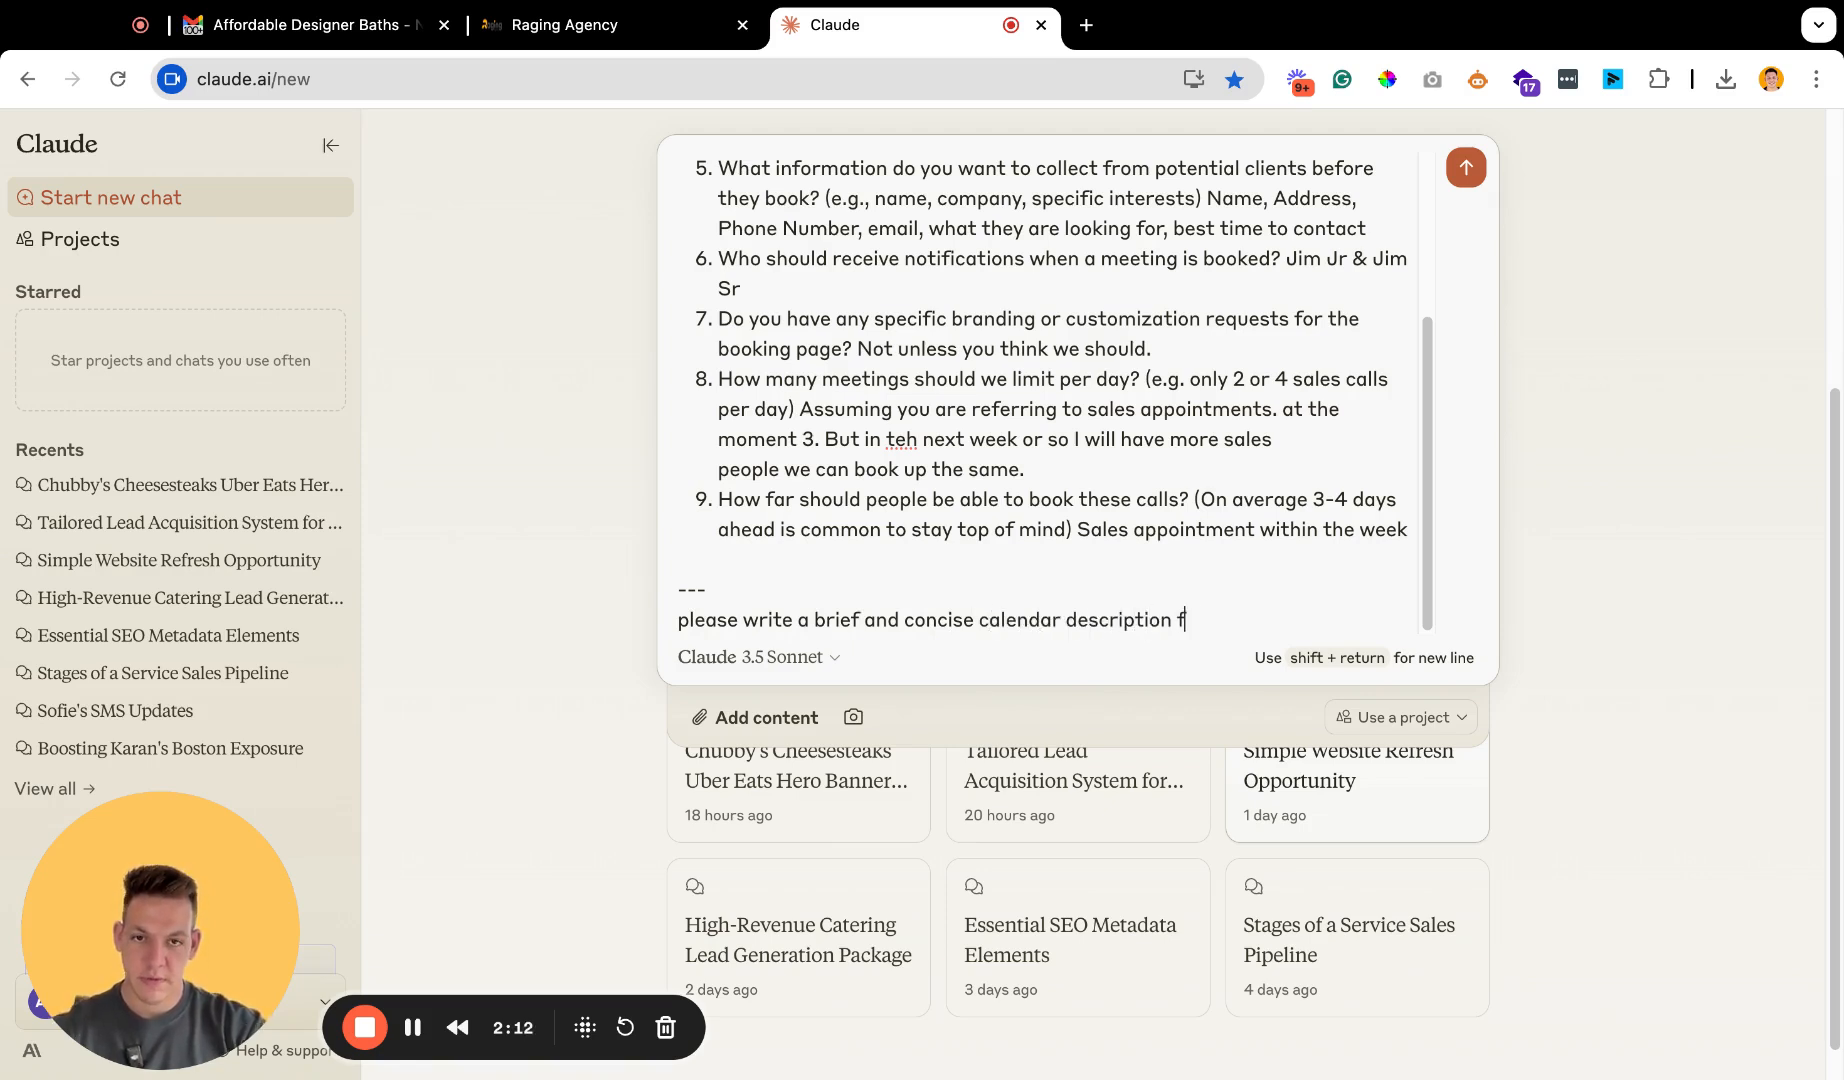
type("or this sales ca")
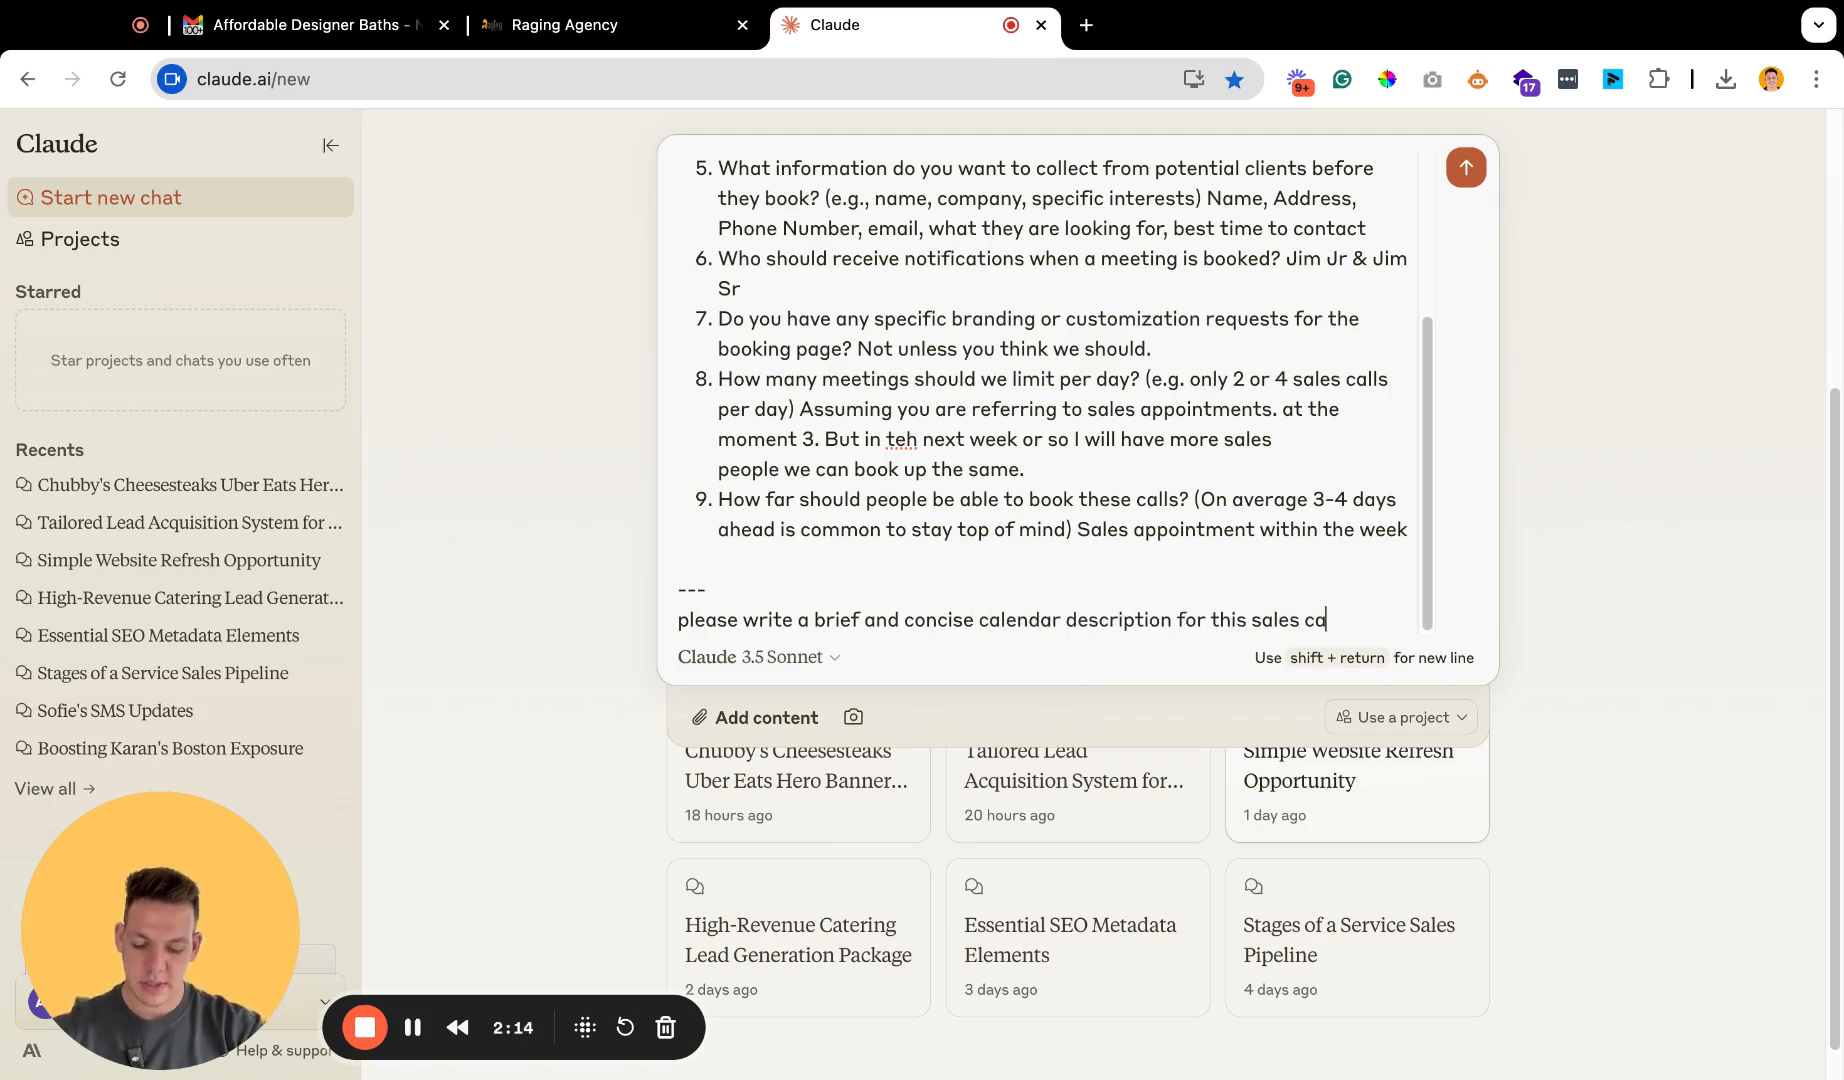
type("lendar for Affordable Desi")
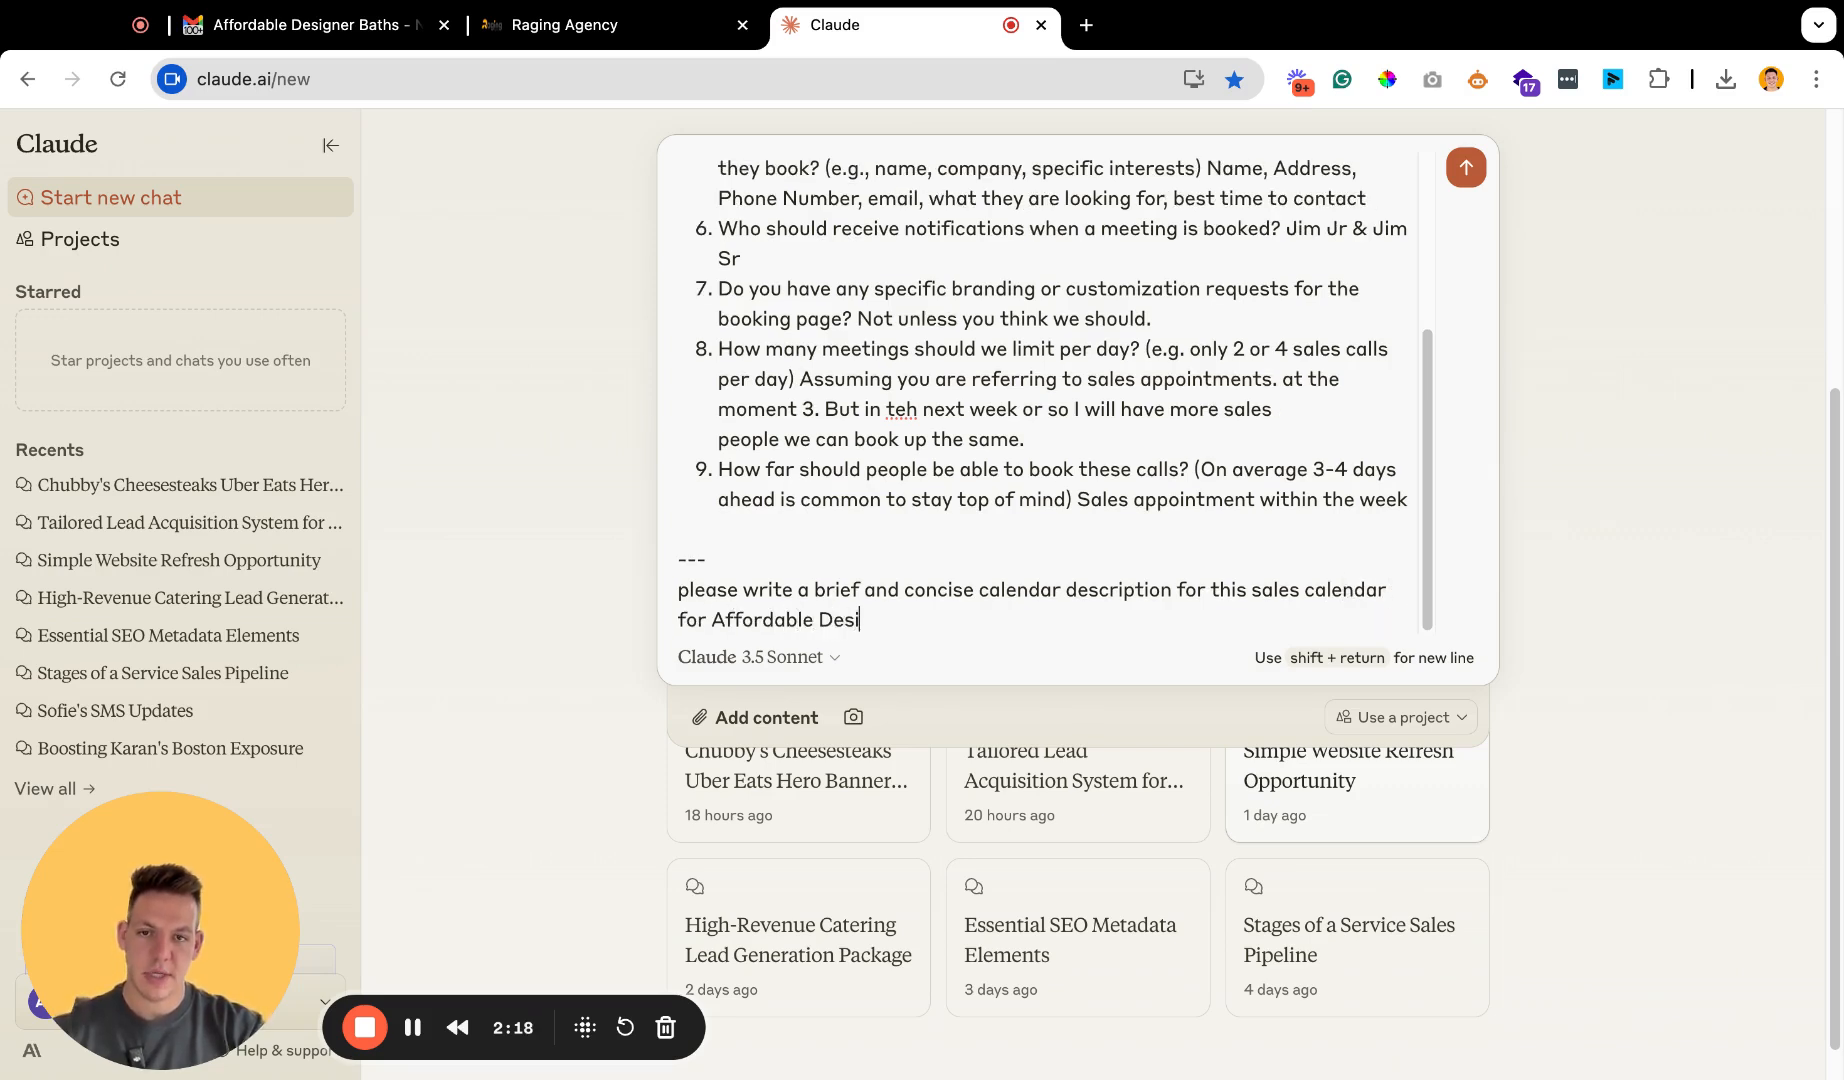
type("gner Baths")
key("Return")
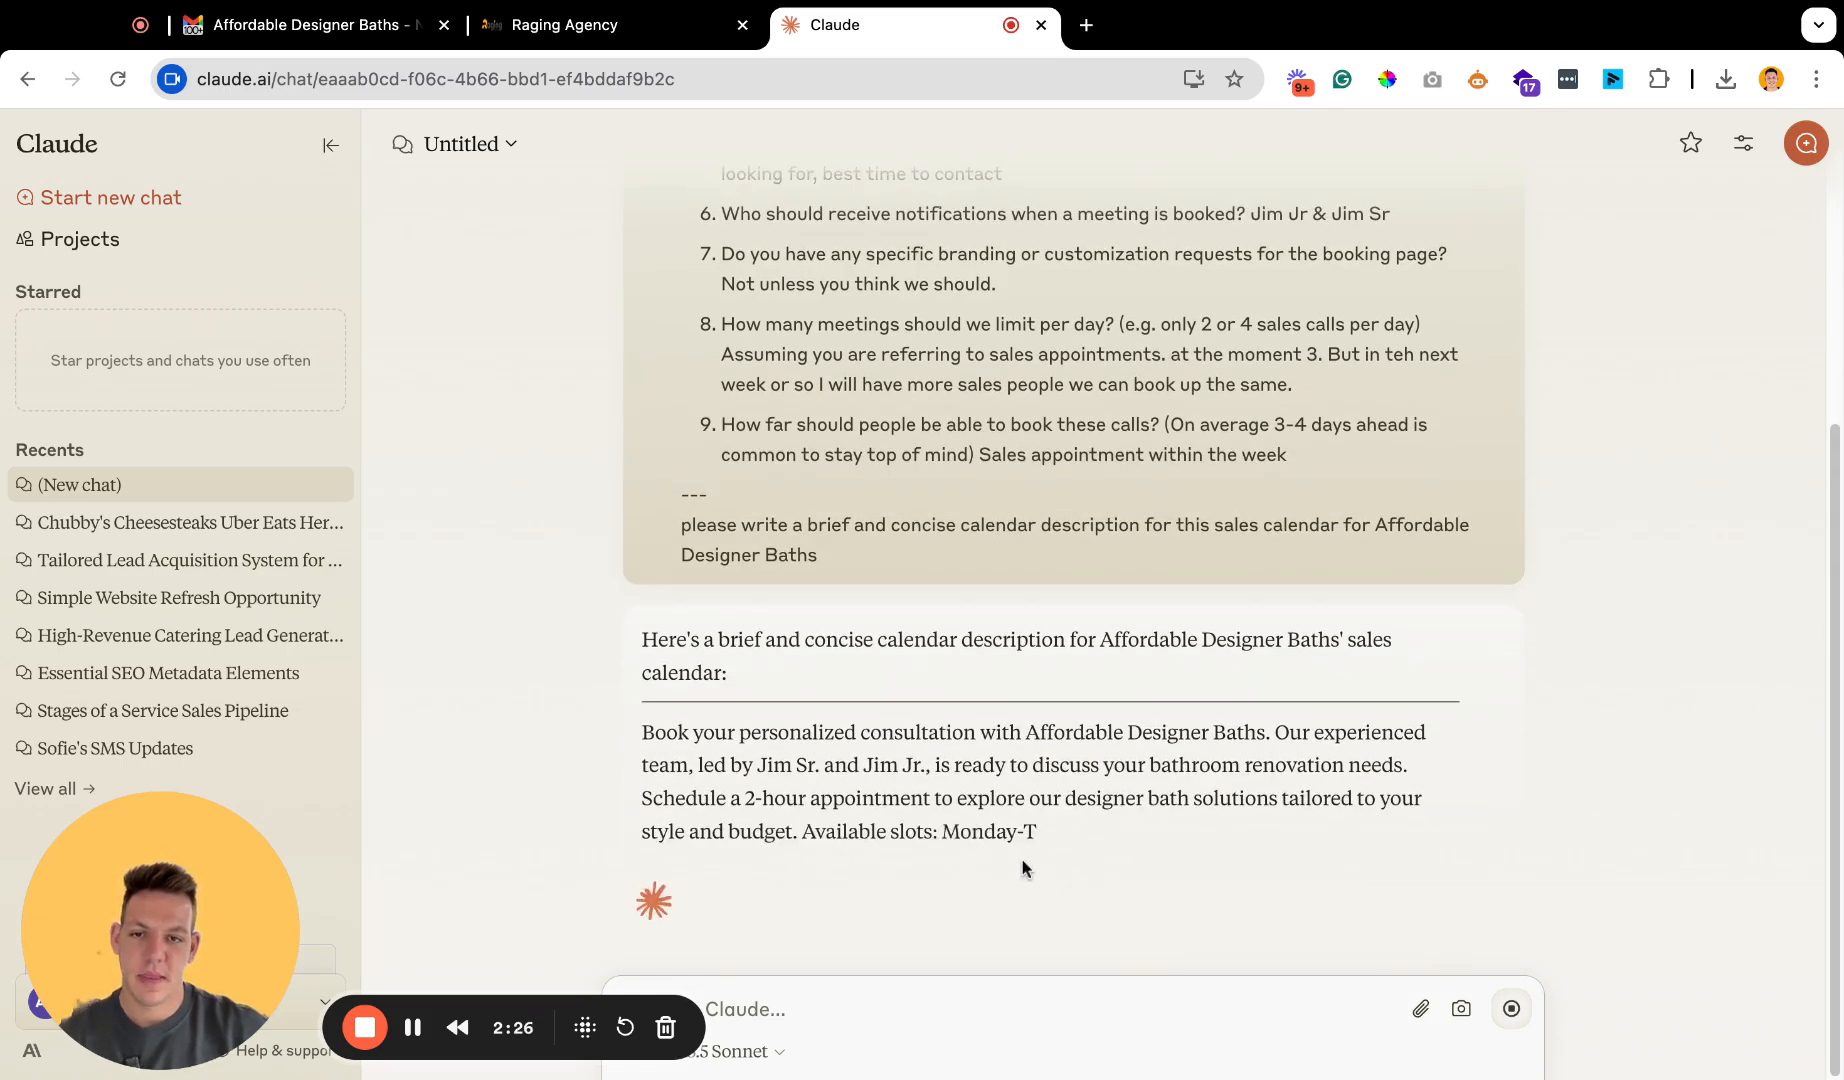
Copy Claude's description from "Book your personalized consultation" through "style and budget." and paste it into the Raging Agency calendar's description.
scroll(1088, 822, "up", 2)
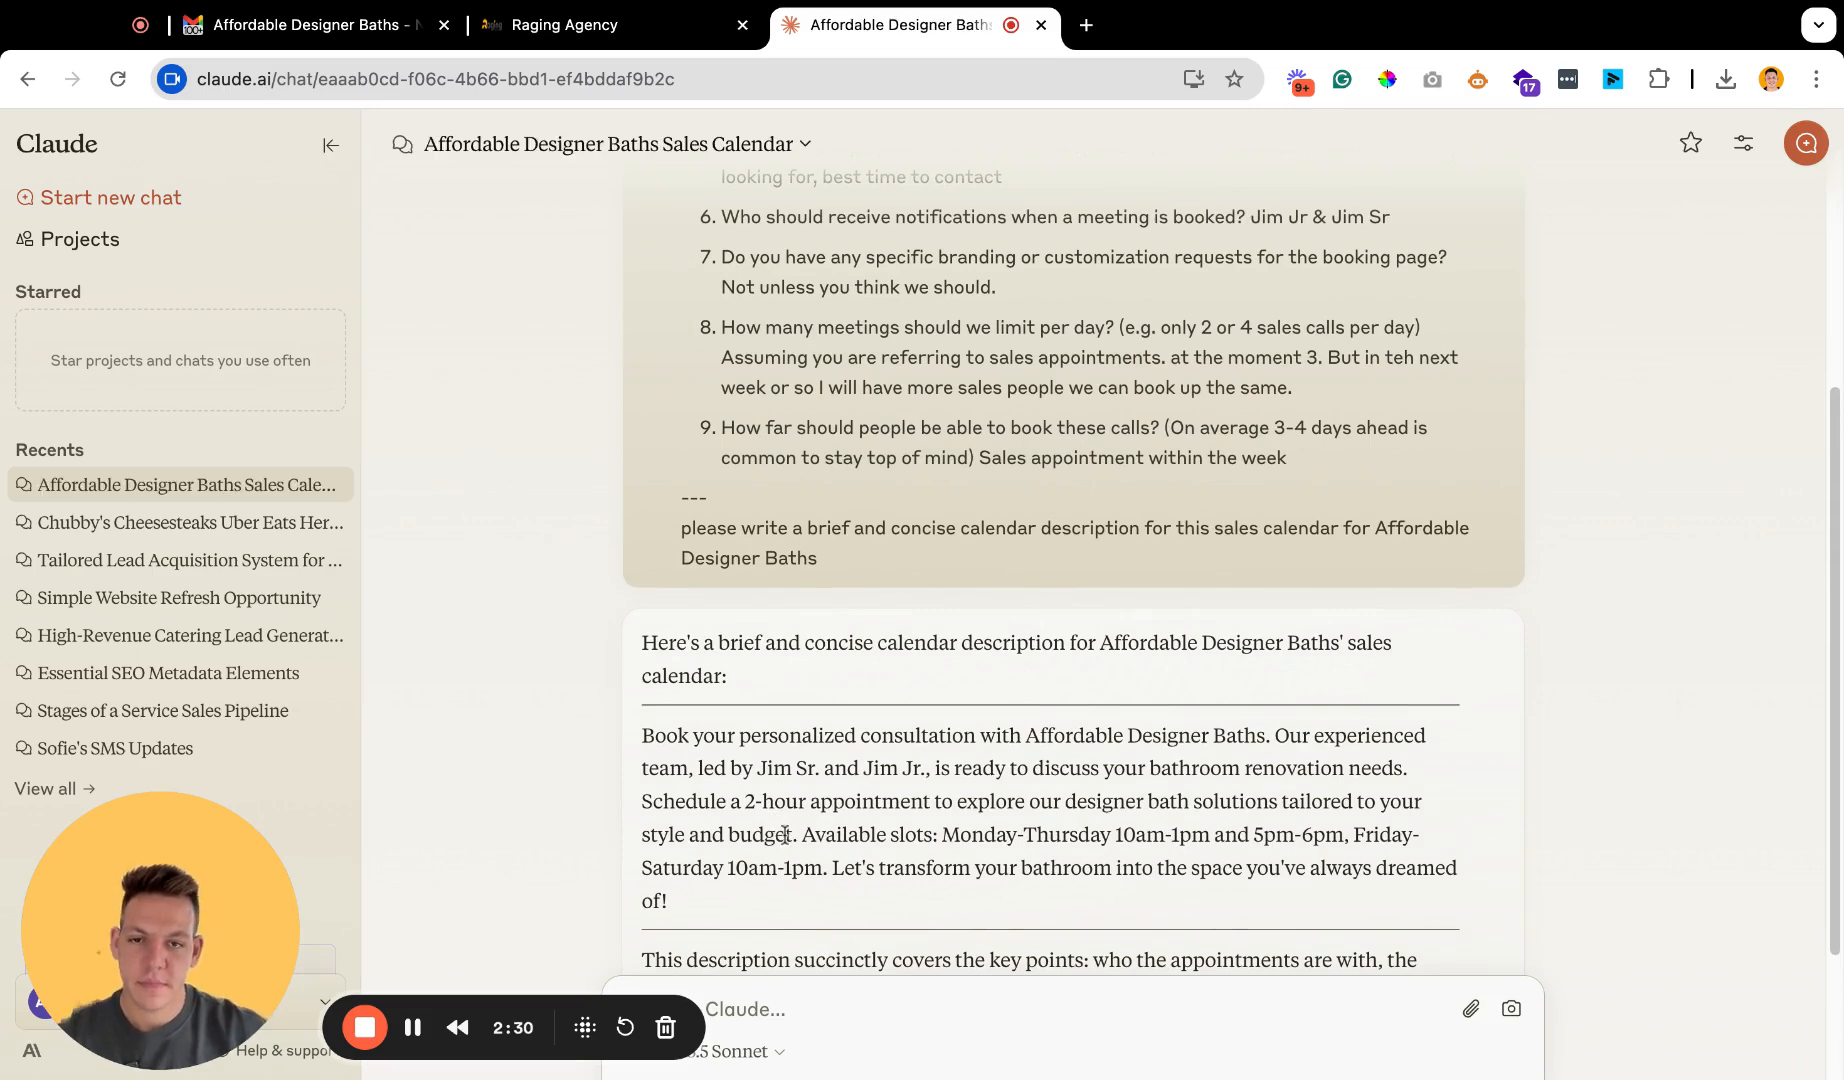
left_click_drag(795, 831, 632, 748)
key("super+c")
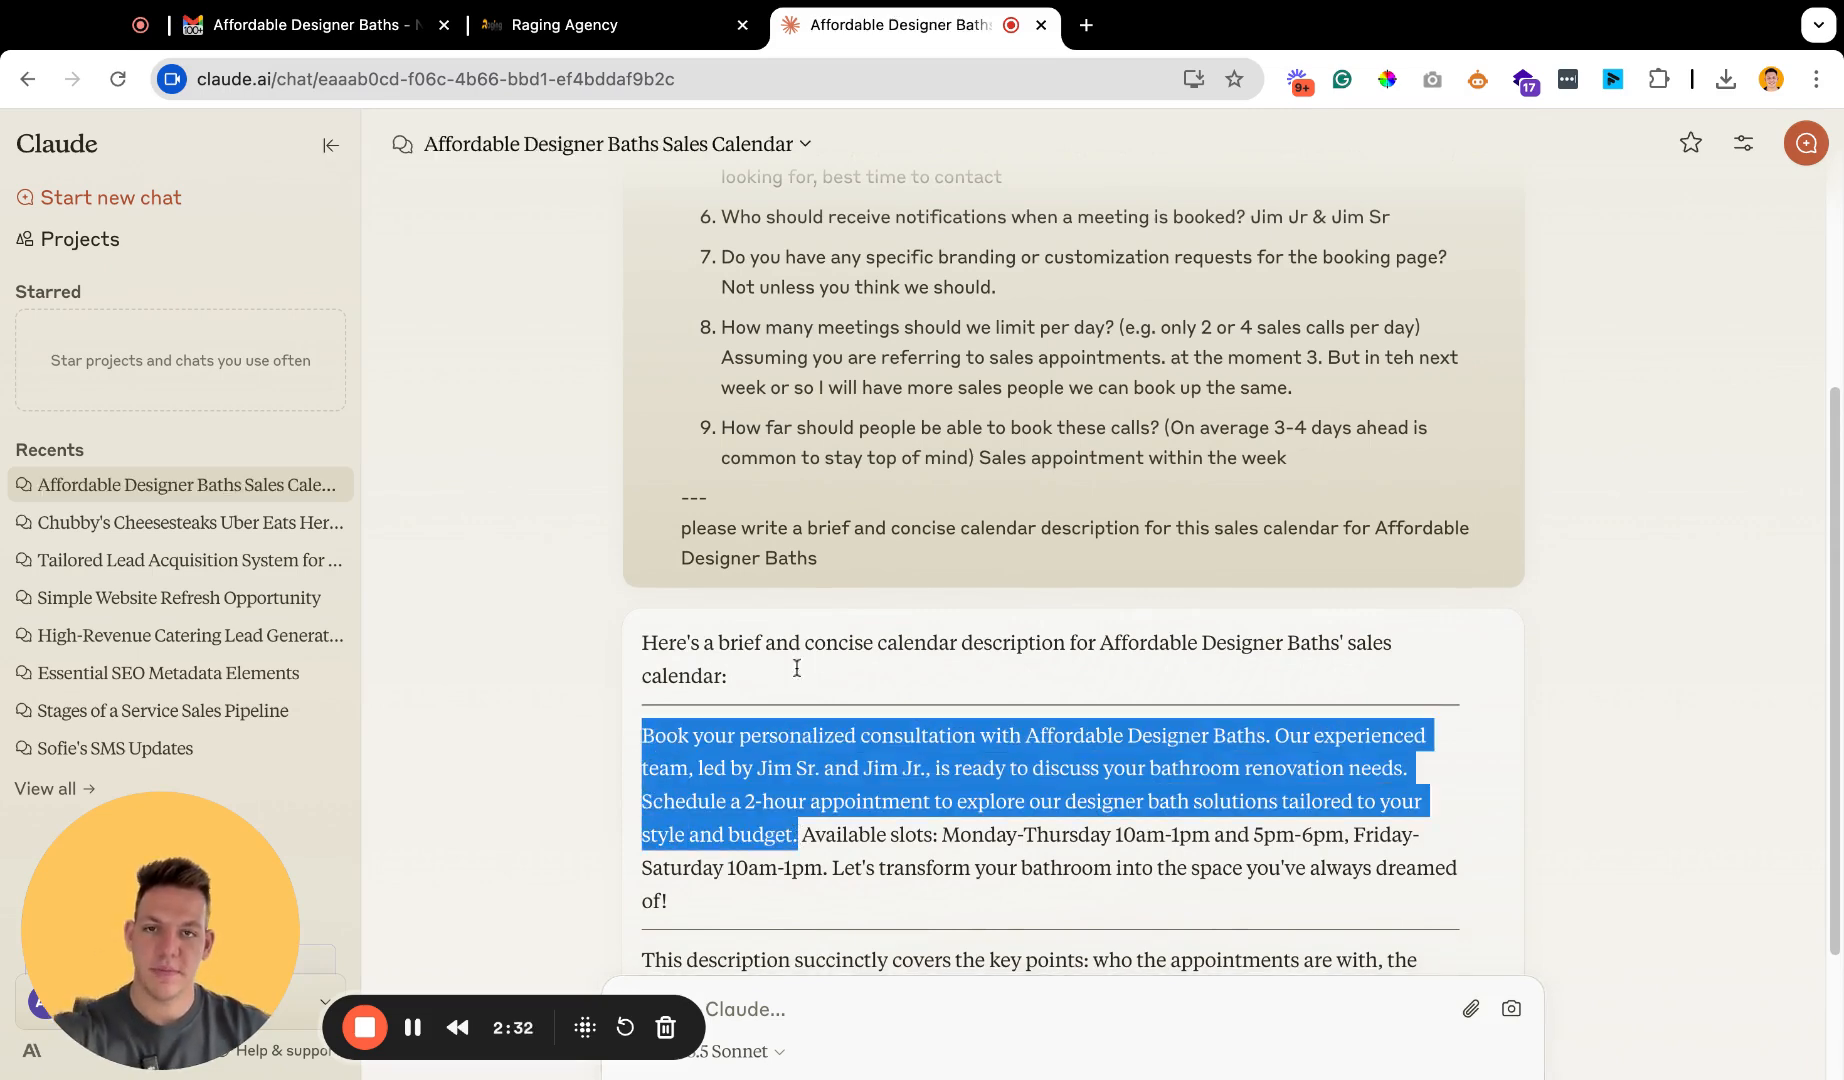
left_click(560, 24)
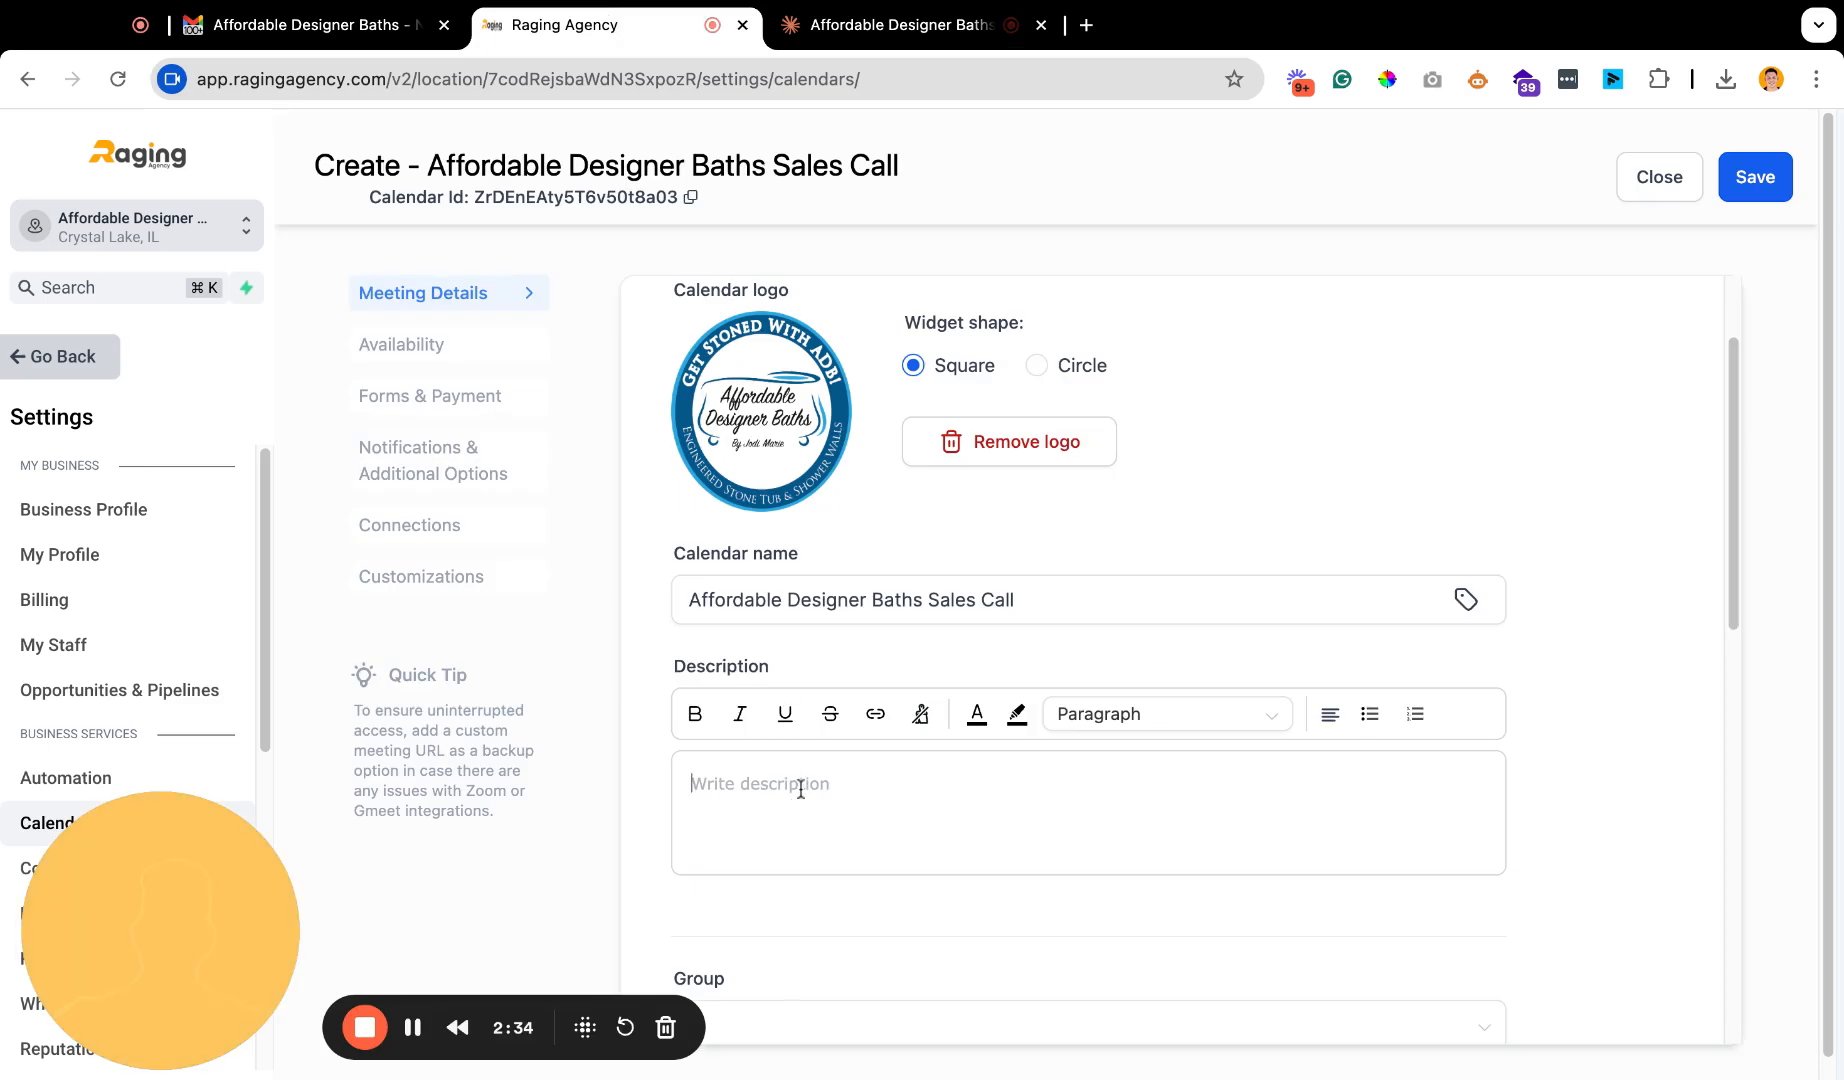
left_click(827, 772)
key("super+v")
Delete the sentence about the experienced team from the calendar description.
scroll(1036, 733, "down", 3)
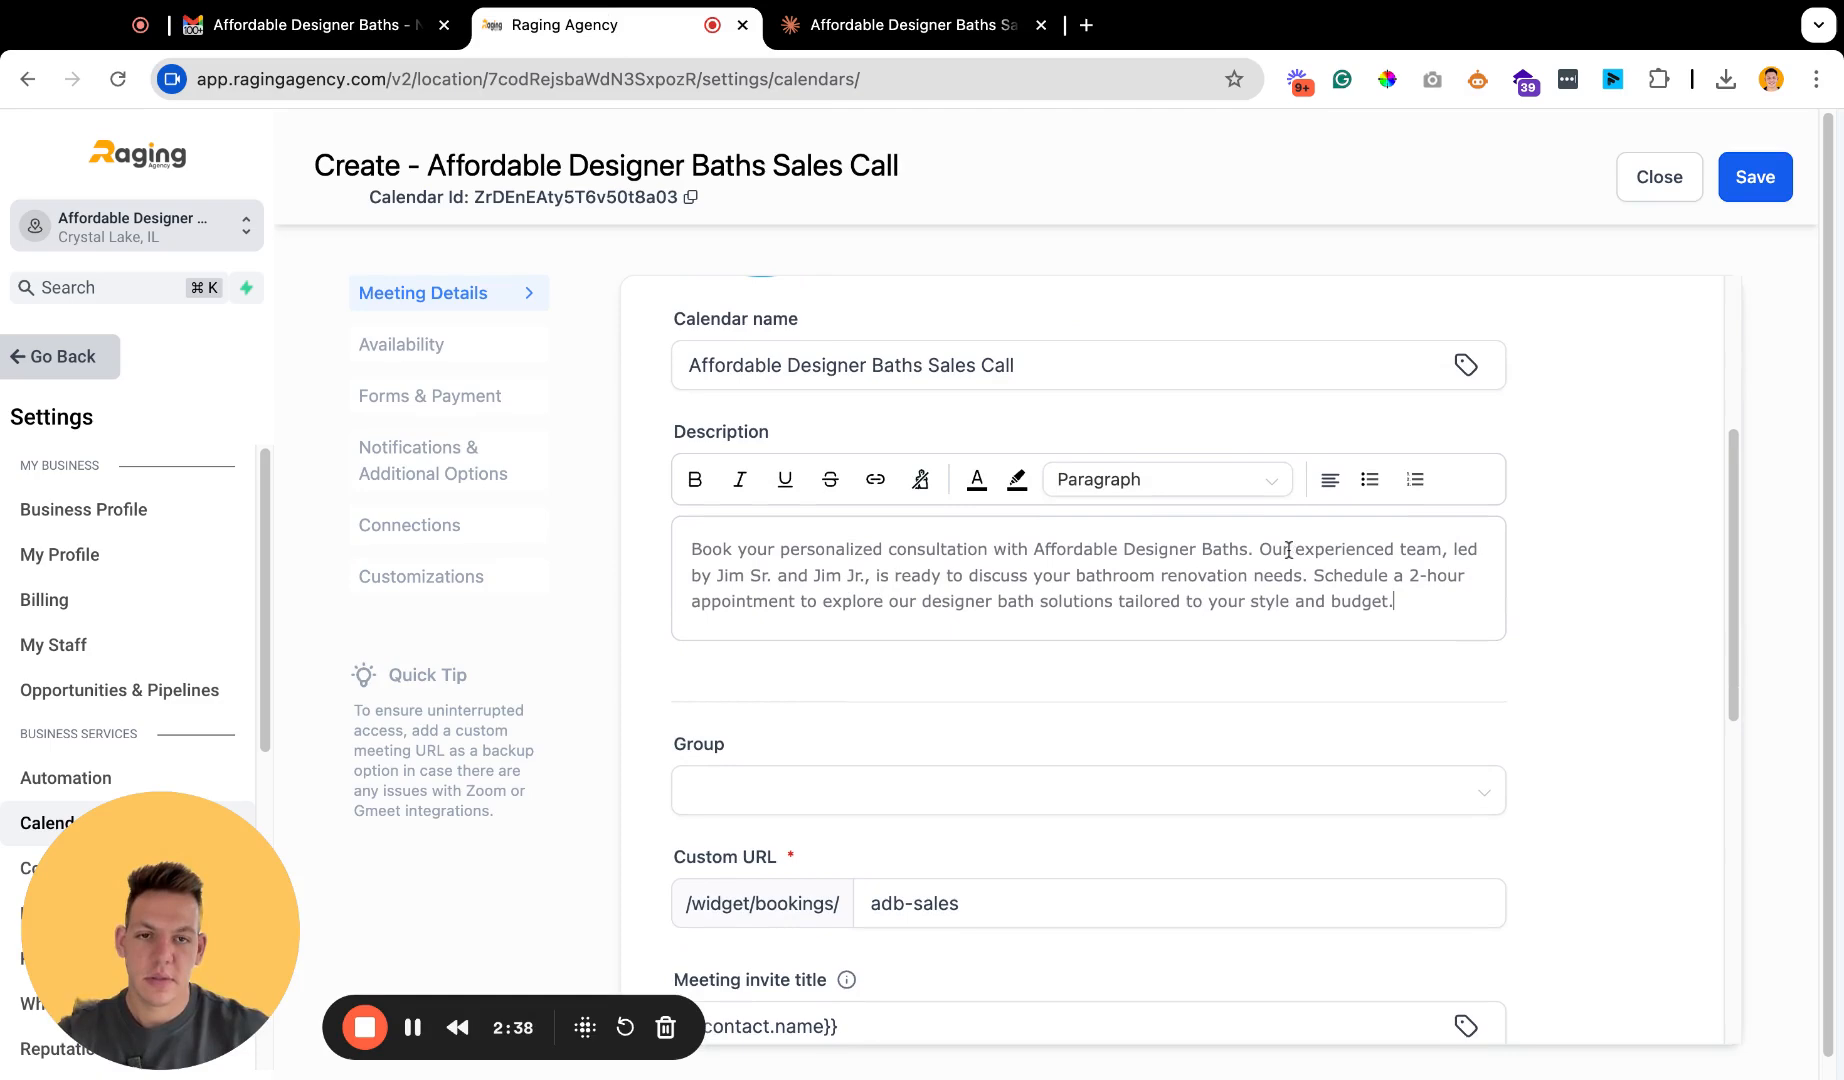
left_click_drag(1260, 549, 1312, 575)
key("BackSpace")
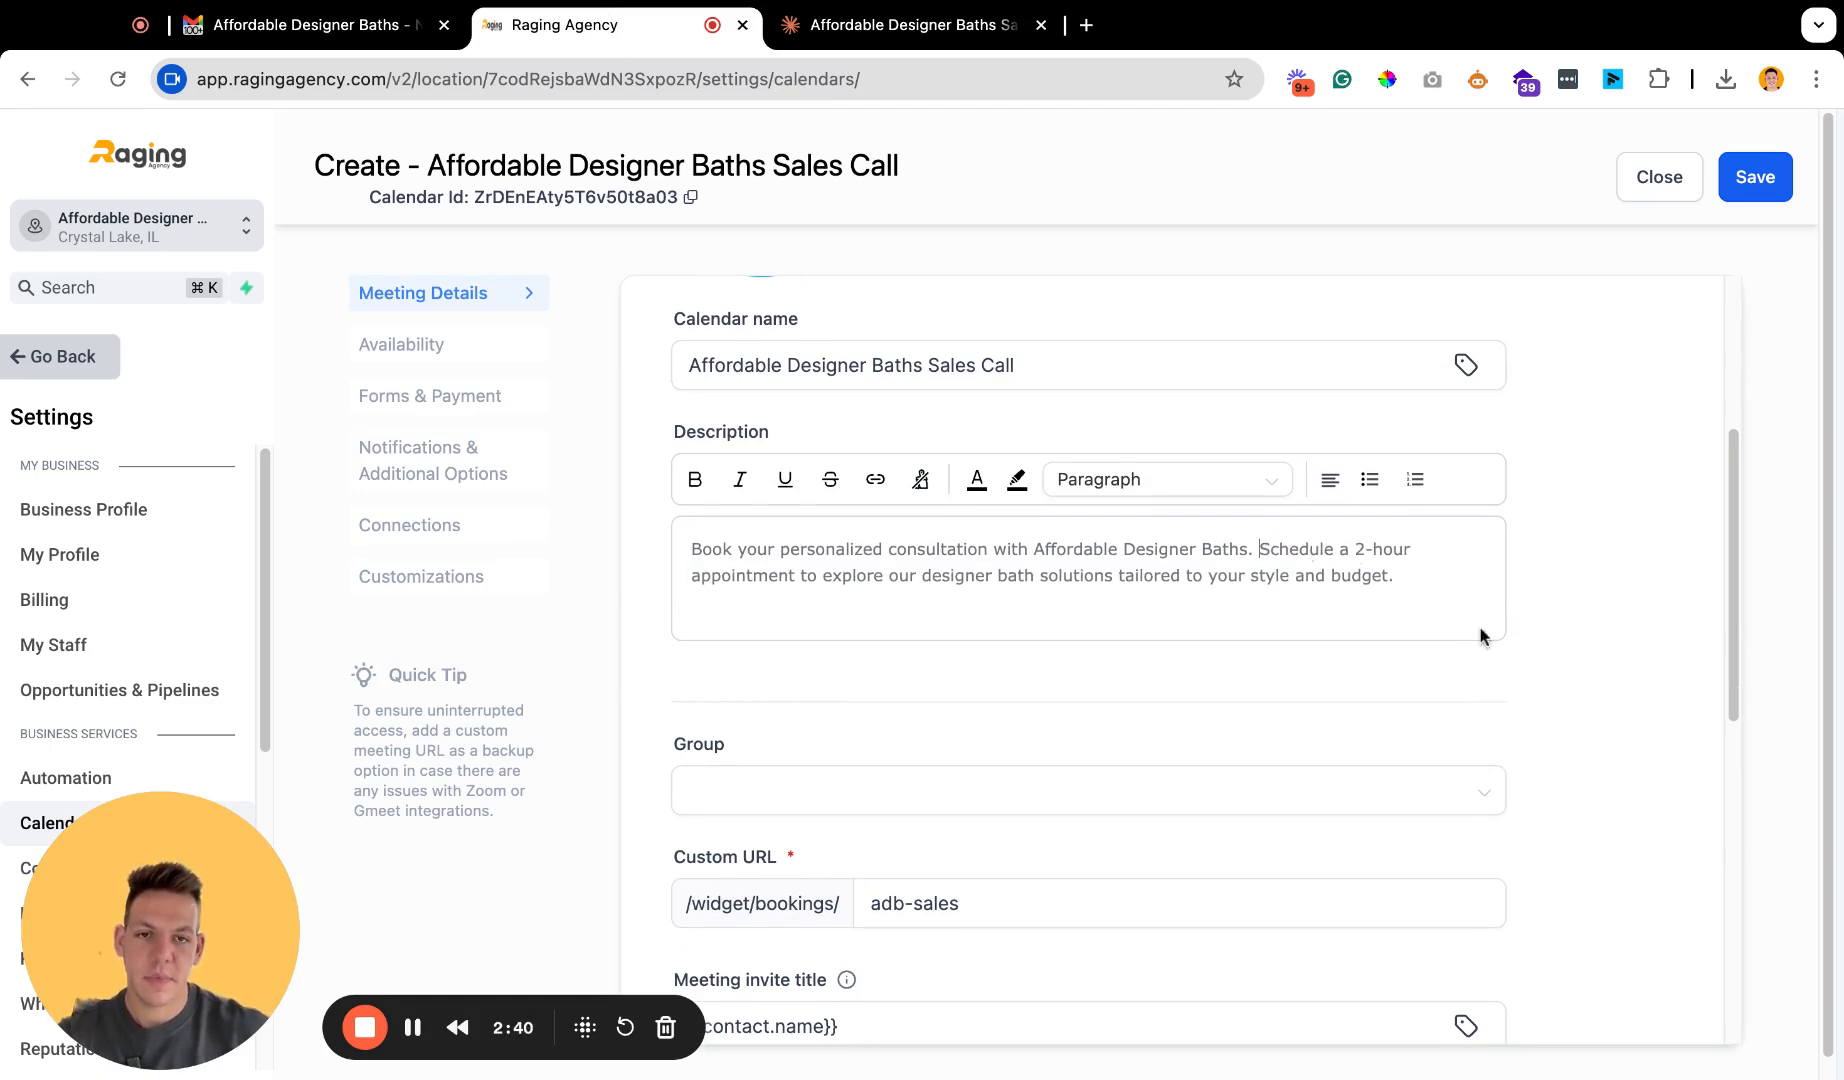
Extend the meeting invite title to "{{contact.name}} / Affordable Designer Baths".
scroll(1422, 577, "down", 5)
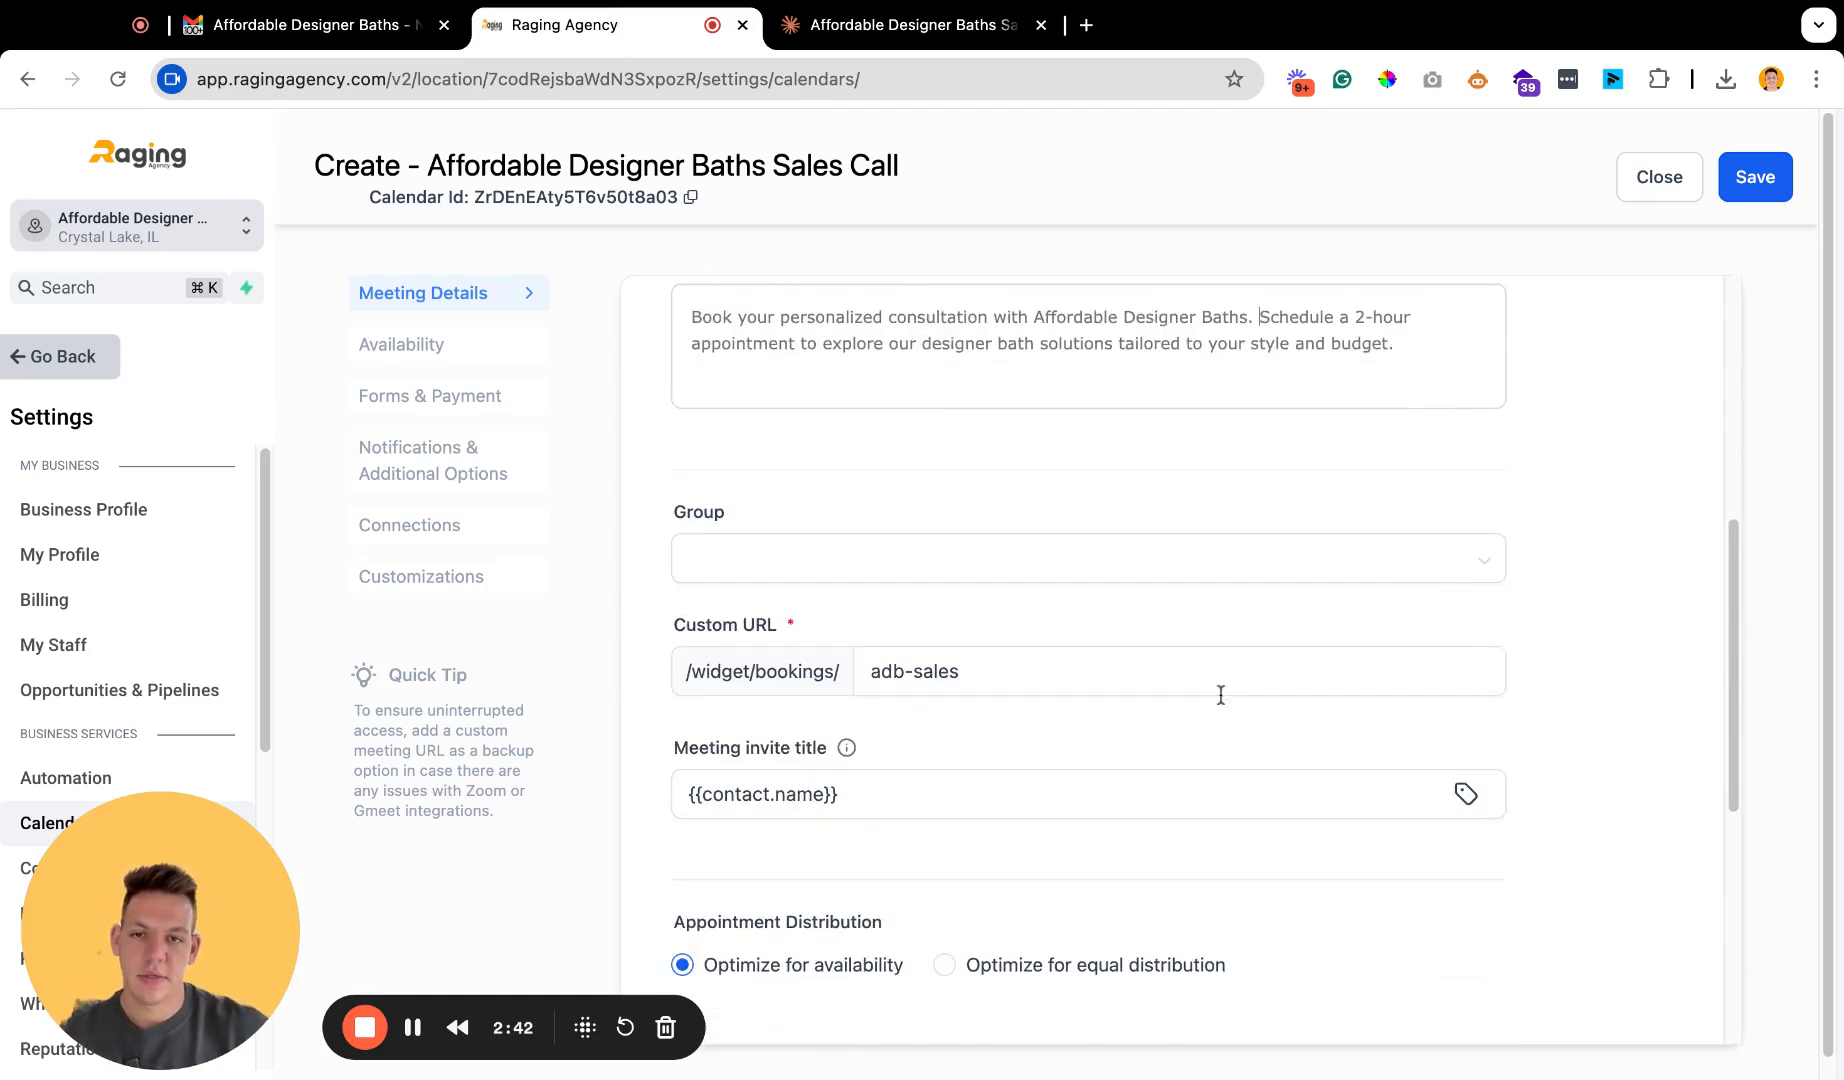
left_click(900, 600)
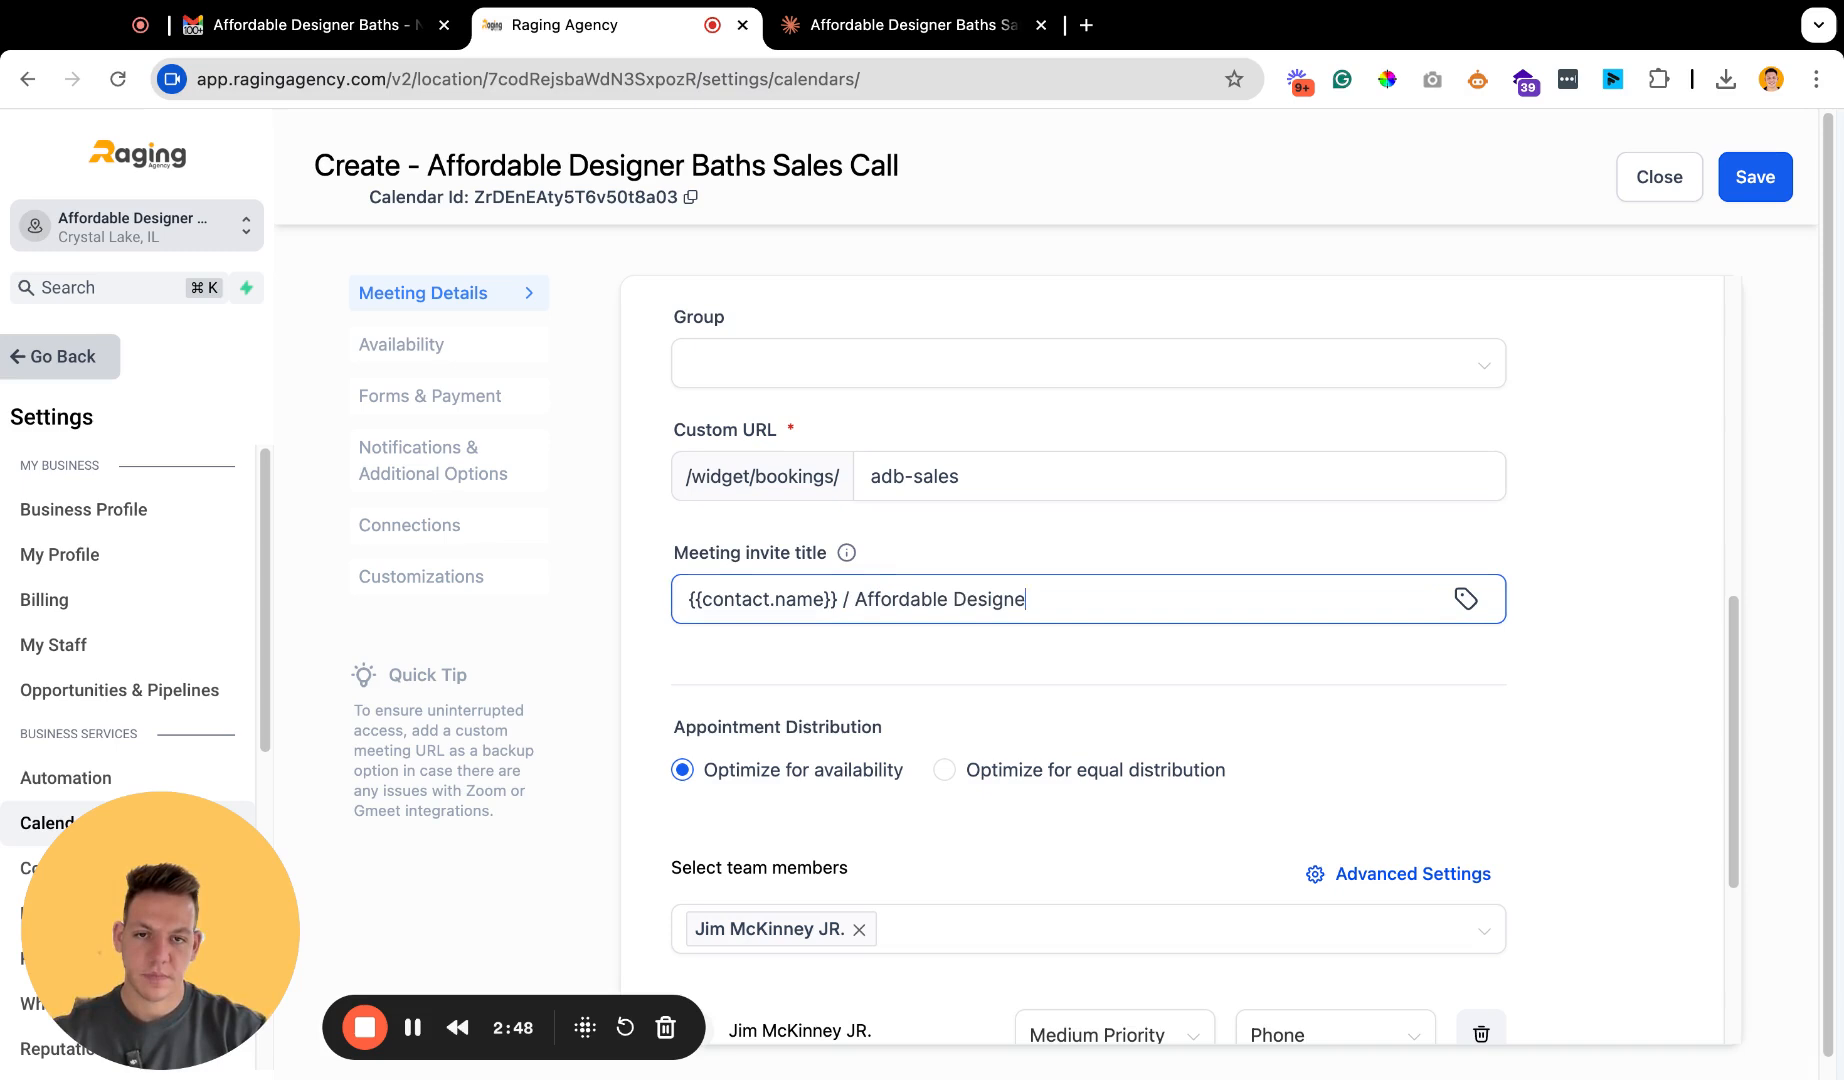
type("/ Affordable Designer ba")
key("BackSpace")
key("BackSpace")
type("Baths")
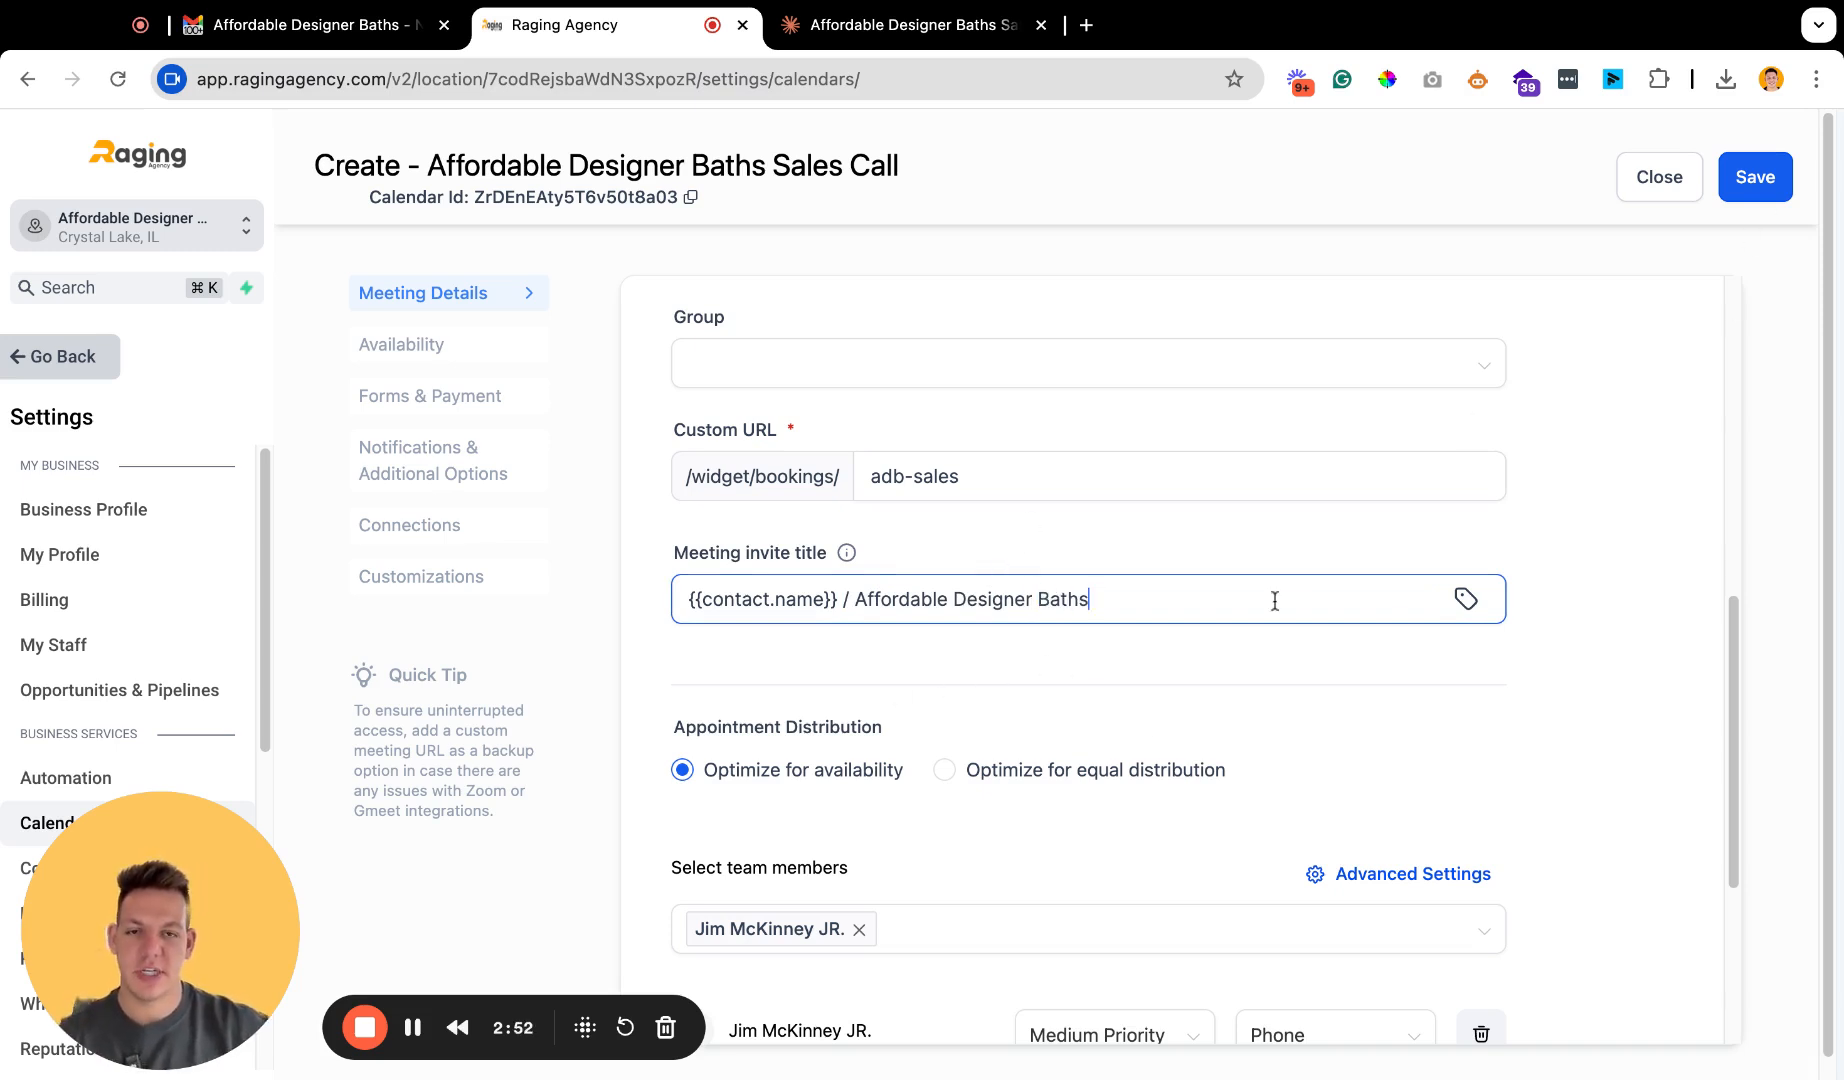
Review the meeting location options for the selected team member, keeping Phone selected.
scroll(1227, 729, "down", 4)
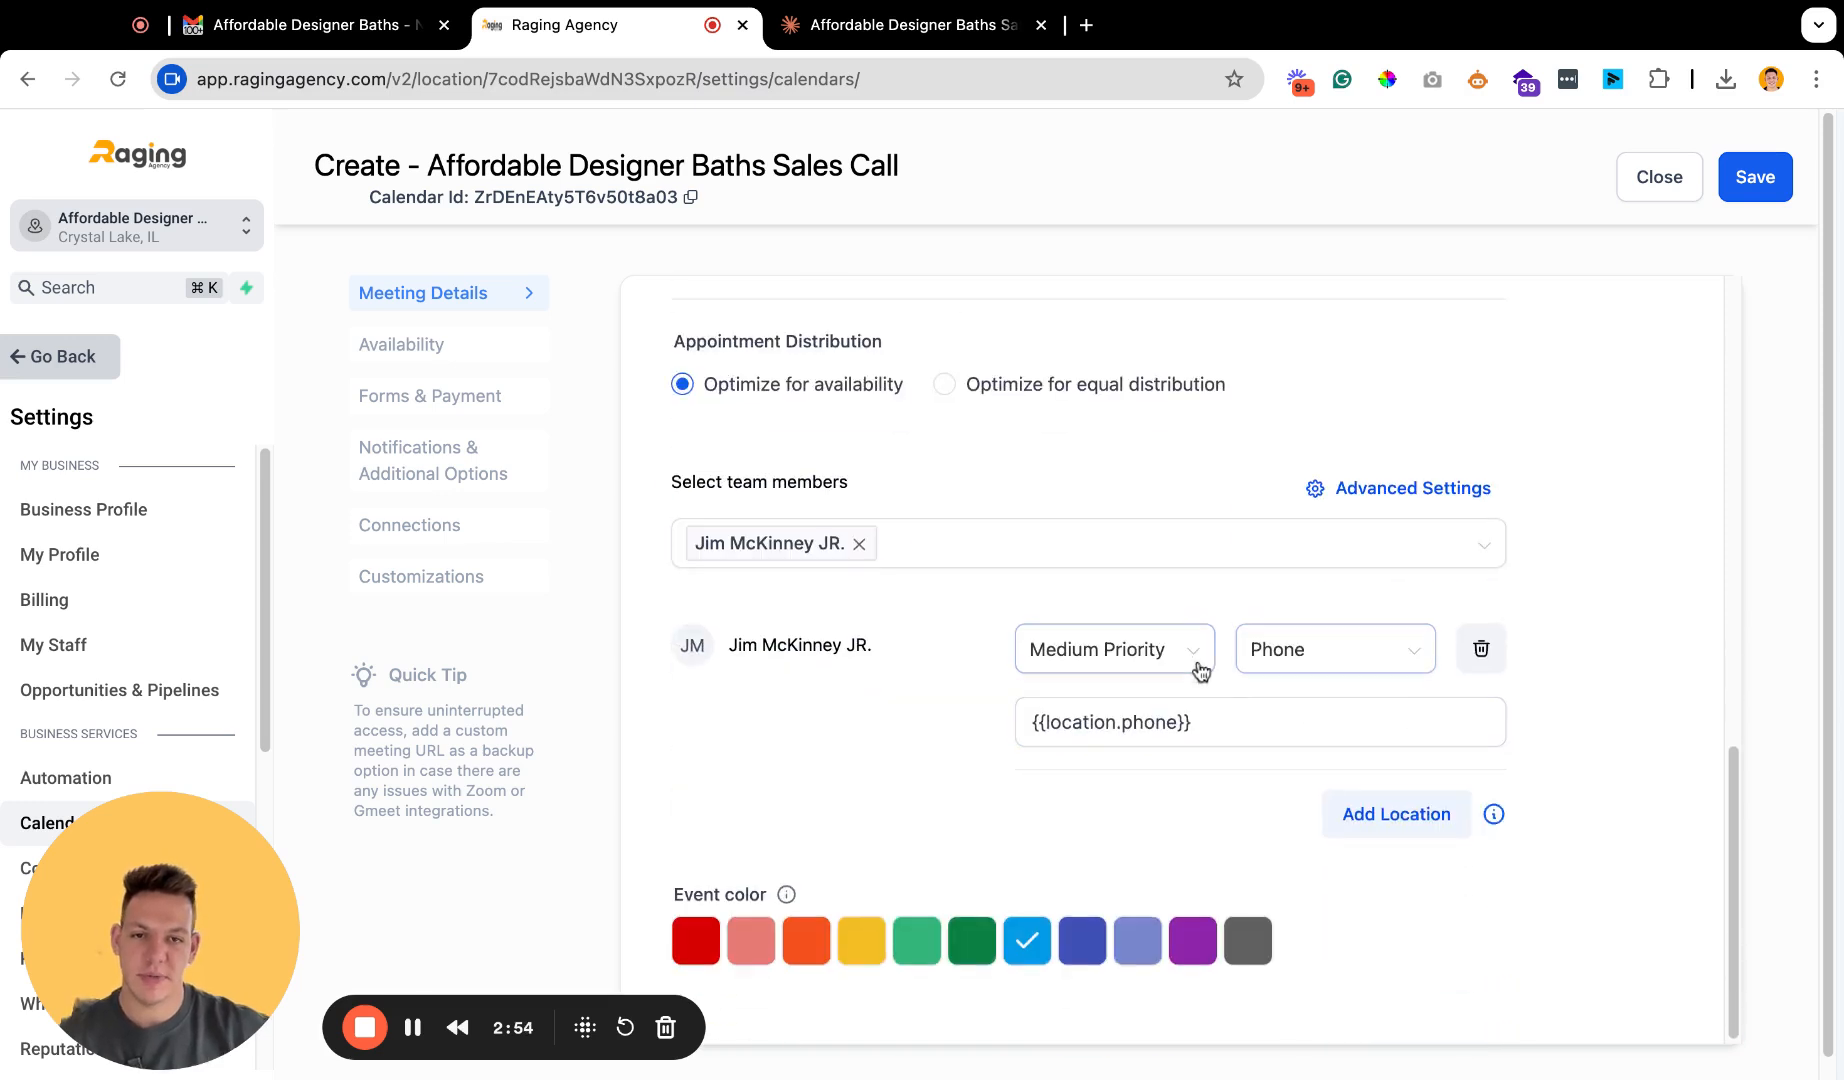
left_click(1325, 651)
left_click(1325, 659)
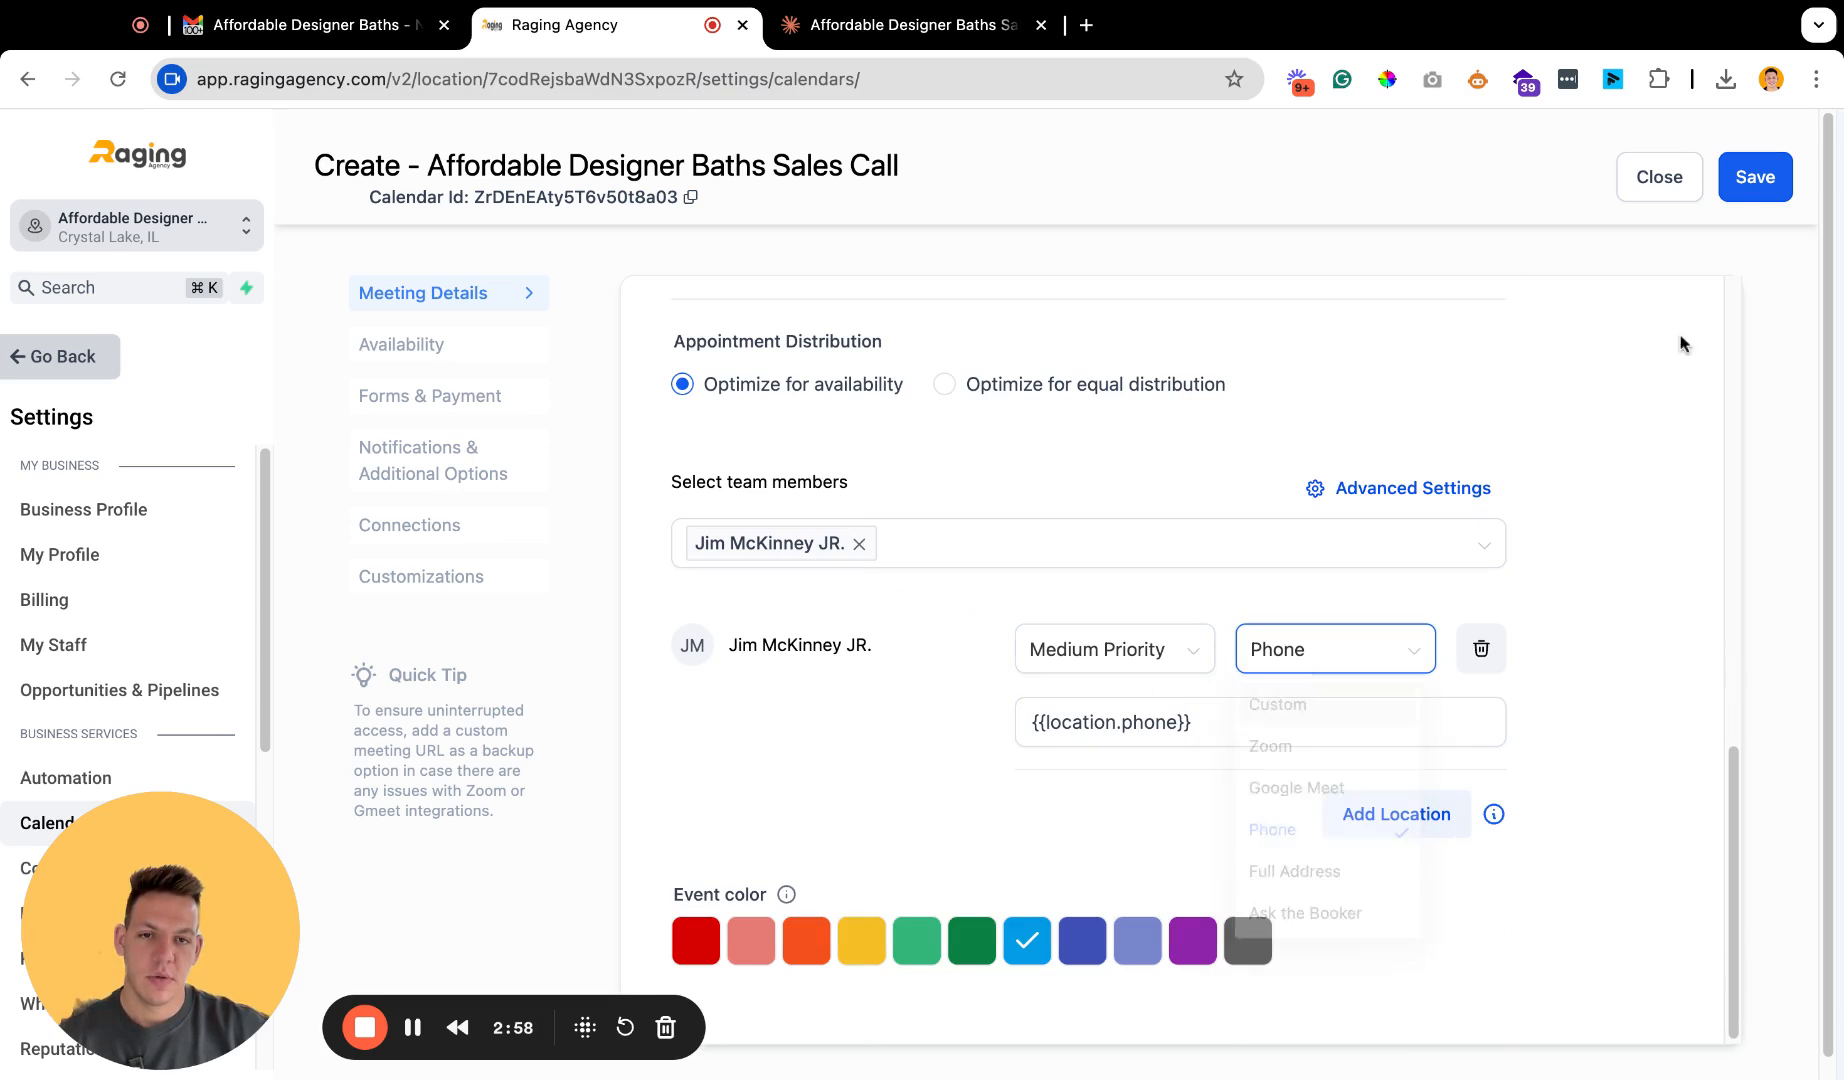
scroll(1115, 803, "down", 1)
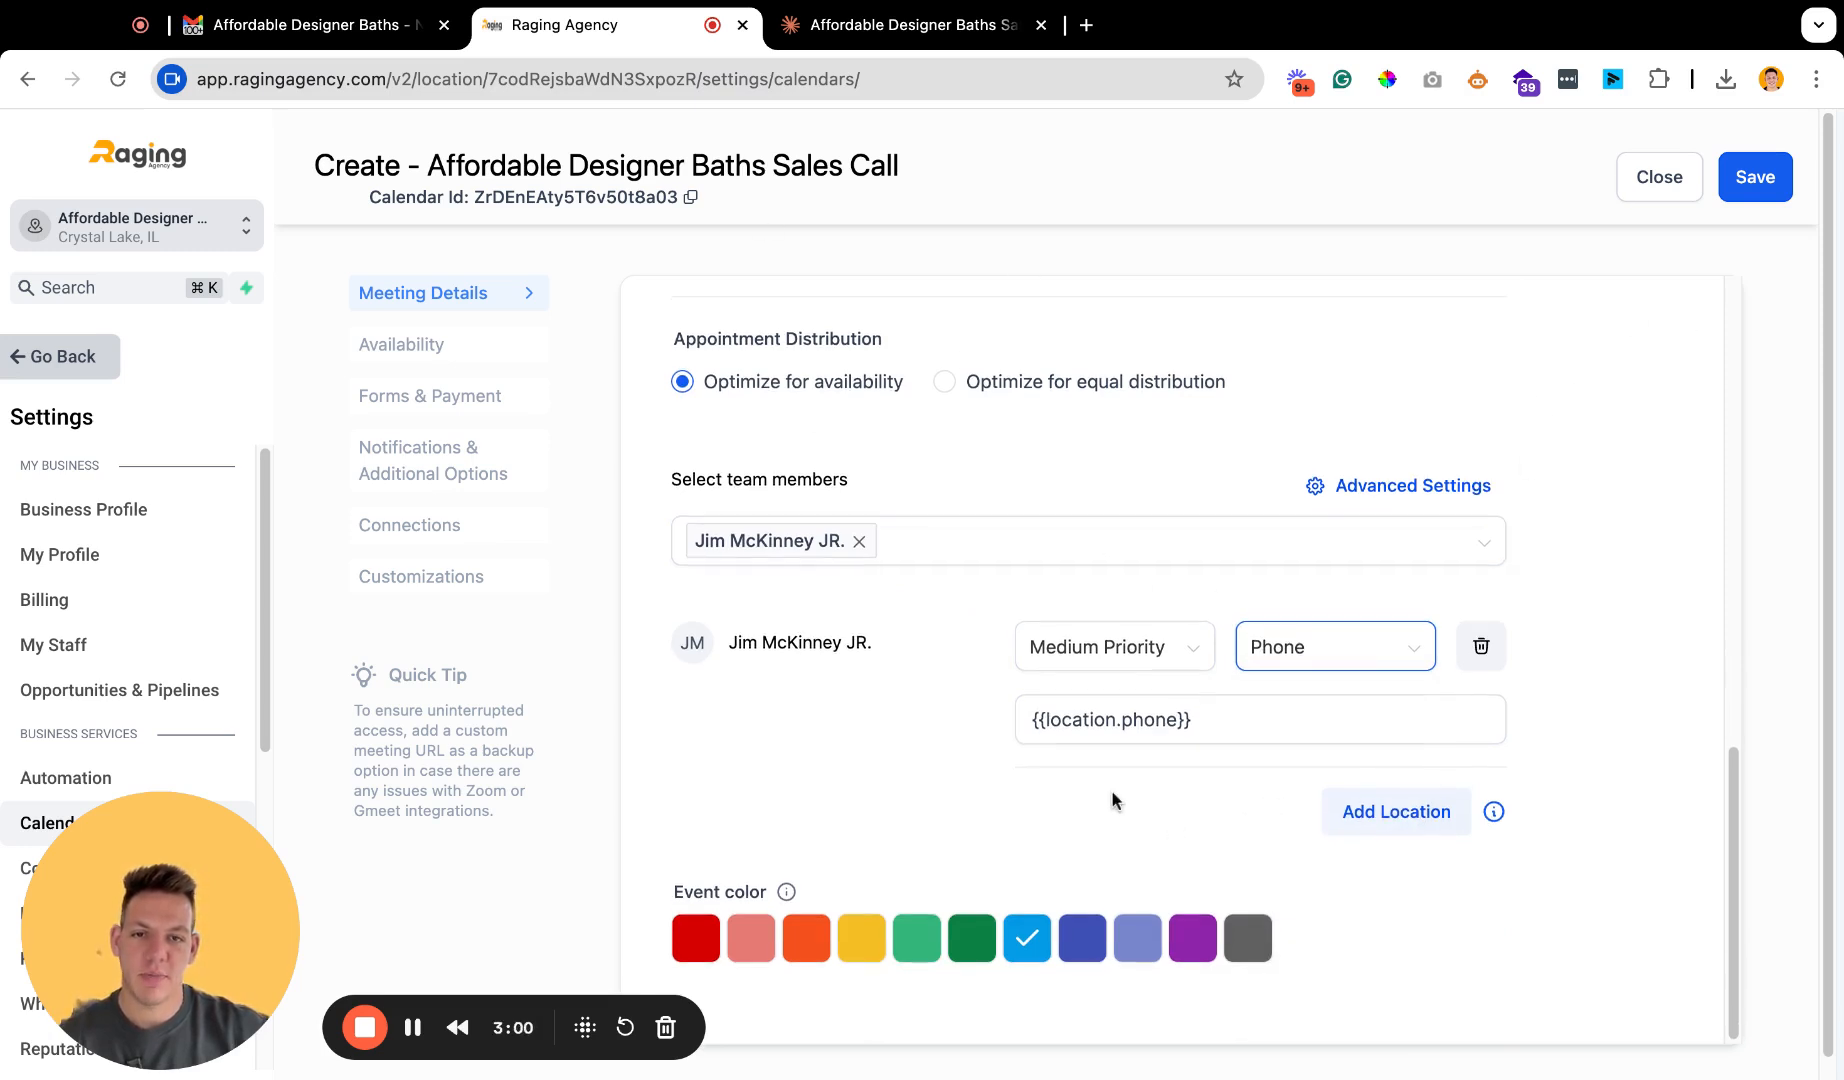
left_click(1307, 645)
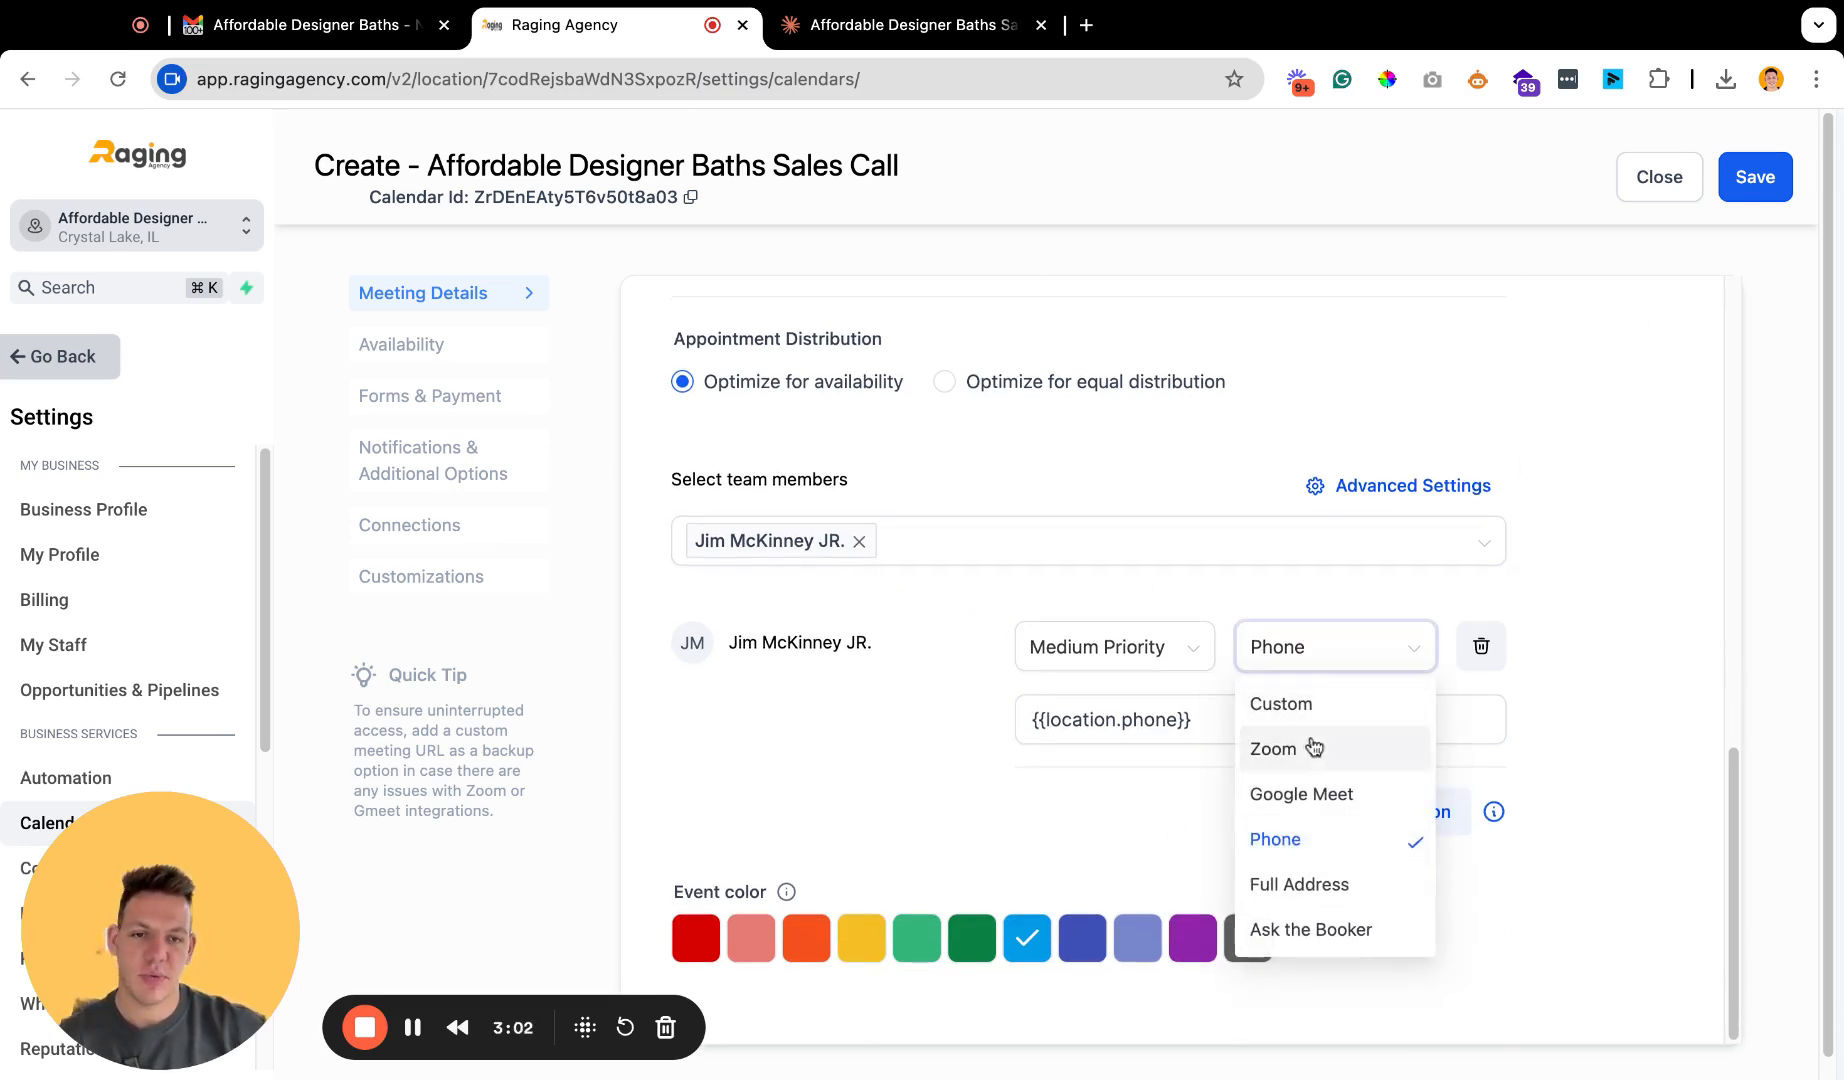
left_click(1588, 674)
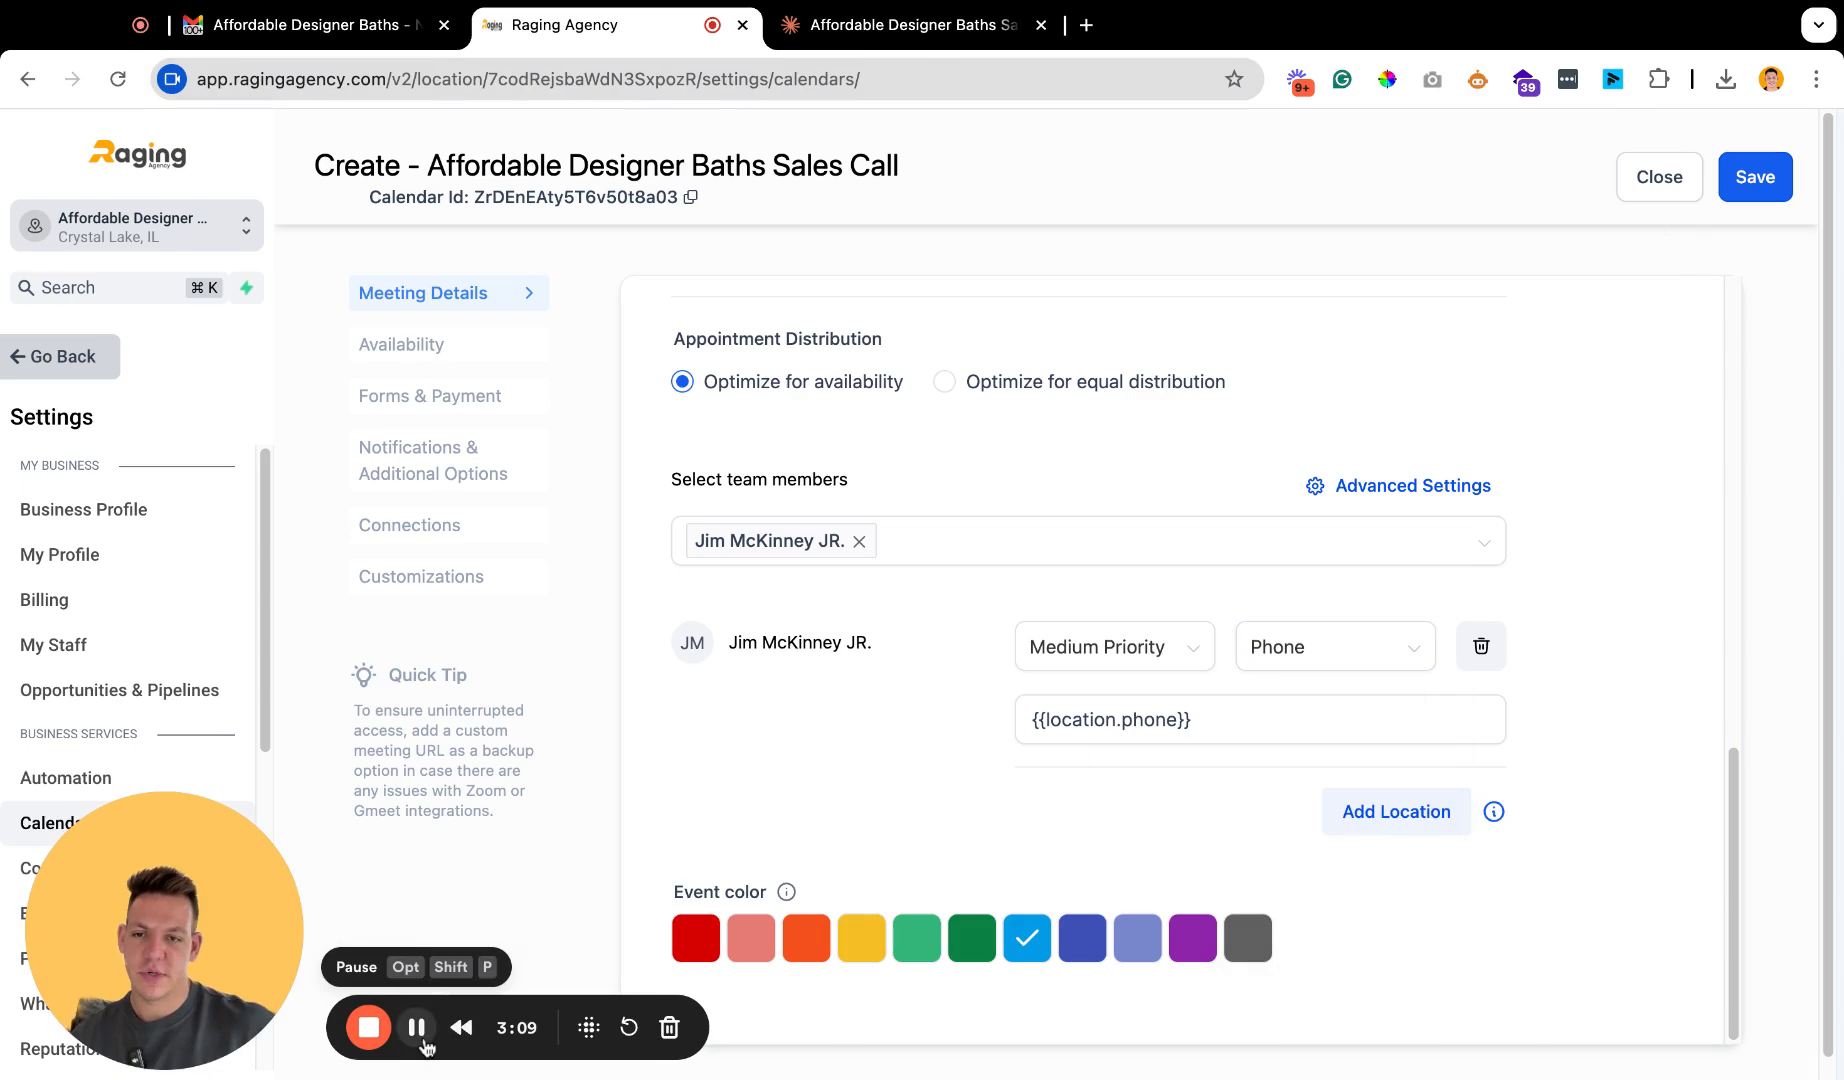
Save the calendar's updated meeting details.
scroll(1494, 754, "up", 5)
scroll(1168, 664, "up", 7)
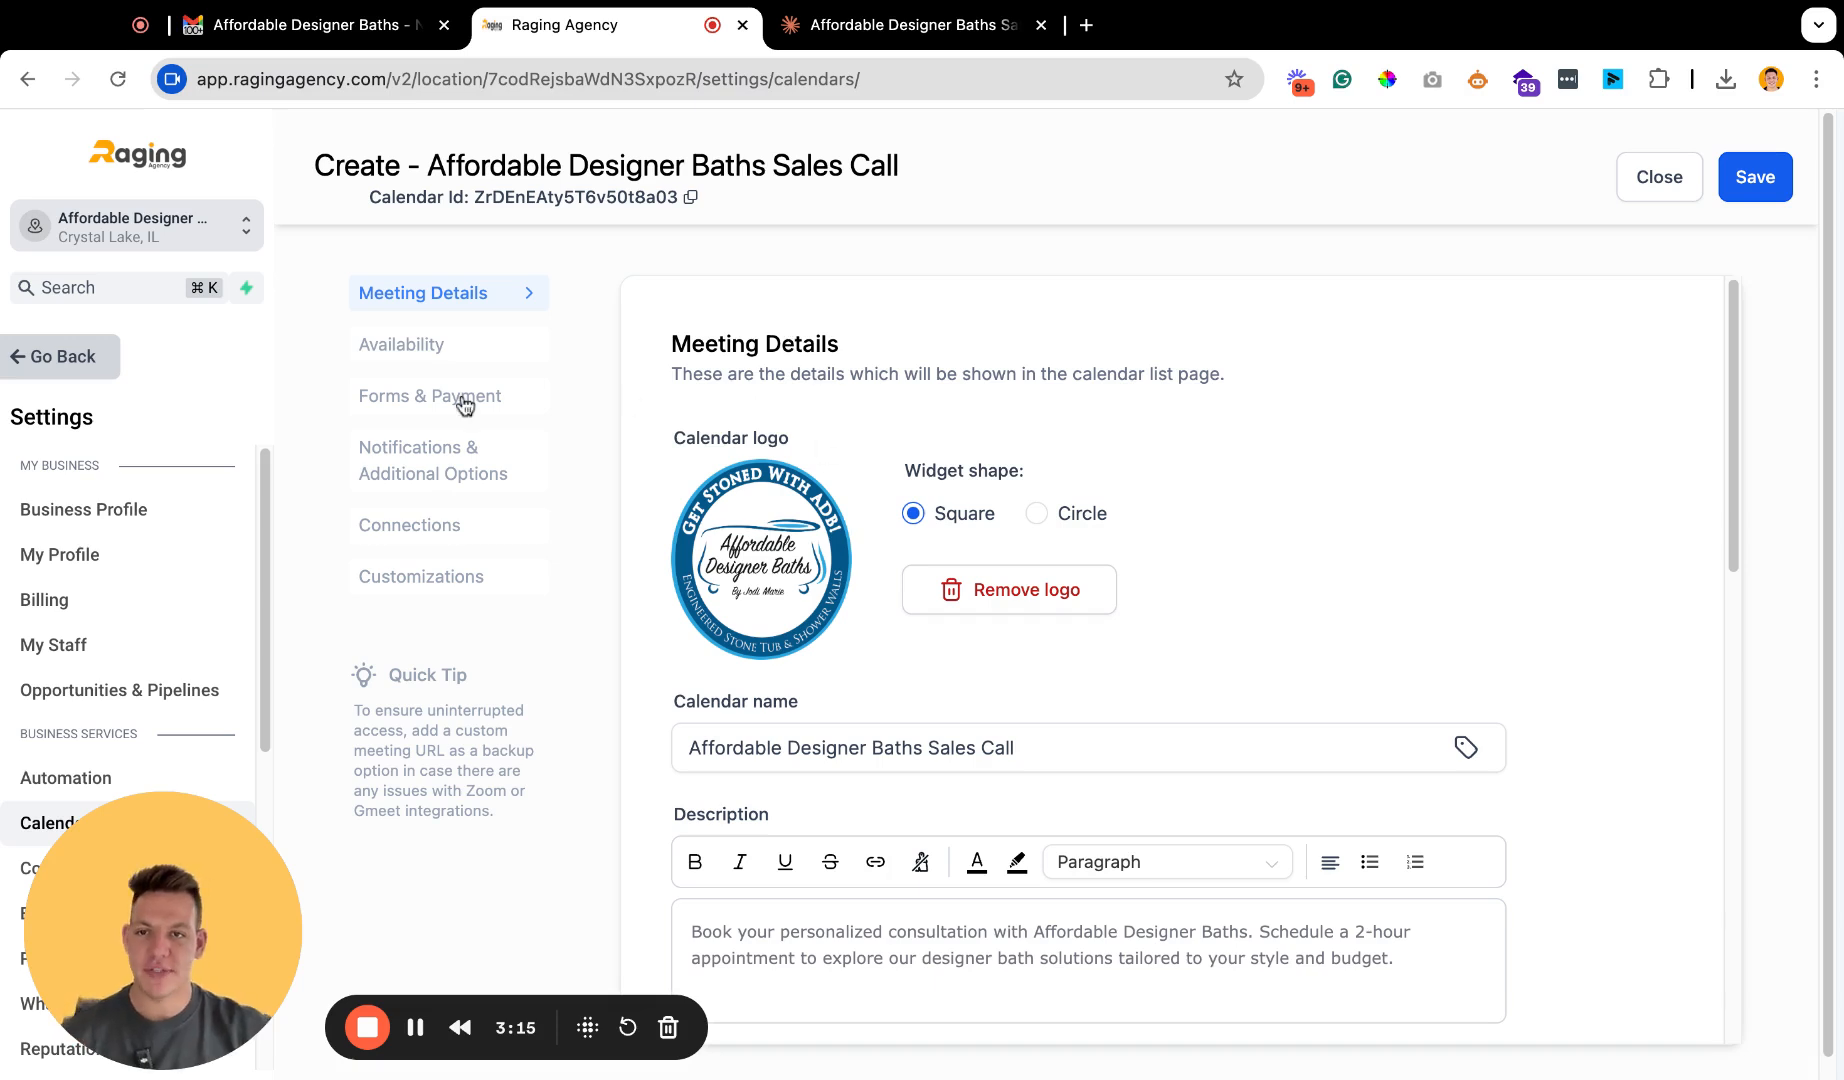
left_click(1783, 186)
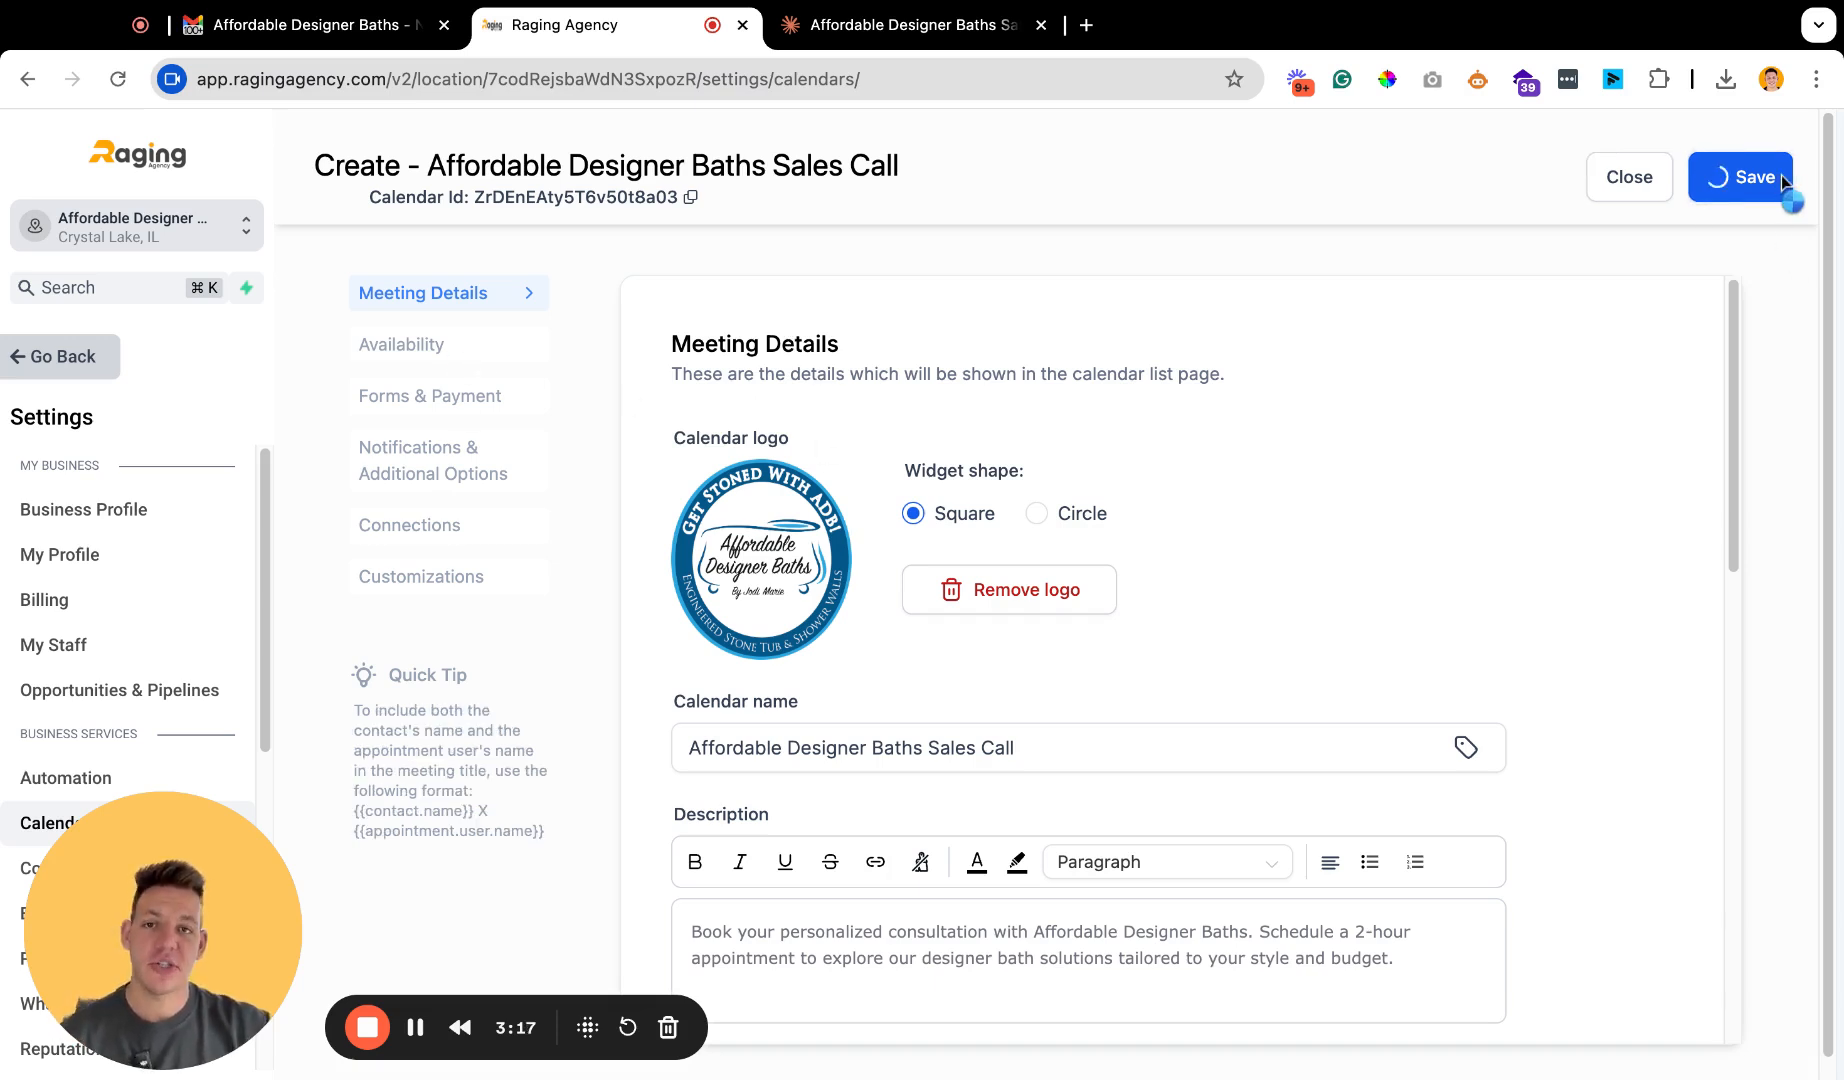
Add a second Monday availability slot from 05:00 PM to 06:00 PM, following the client's Gmail answers.
left_click(426, 352)
scroll(820, 460, "down", 3)
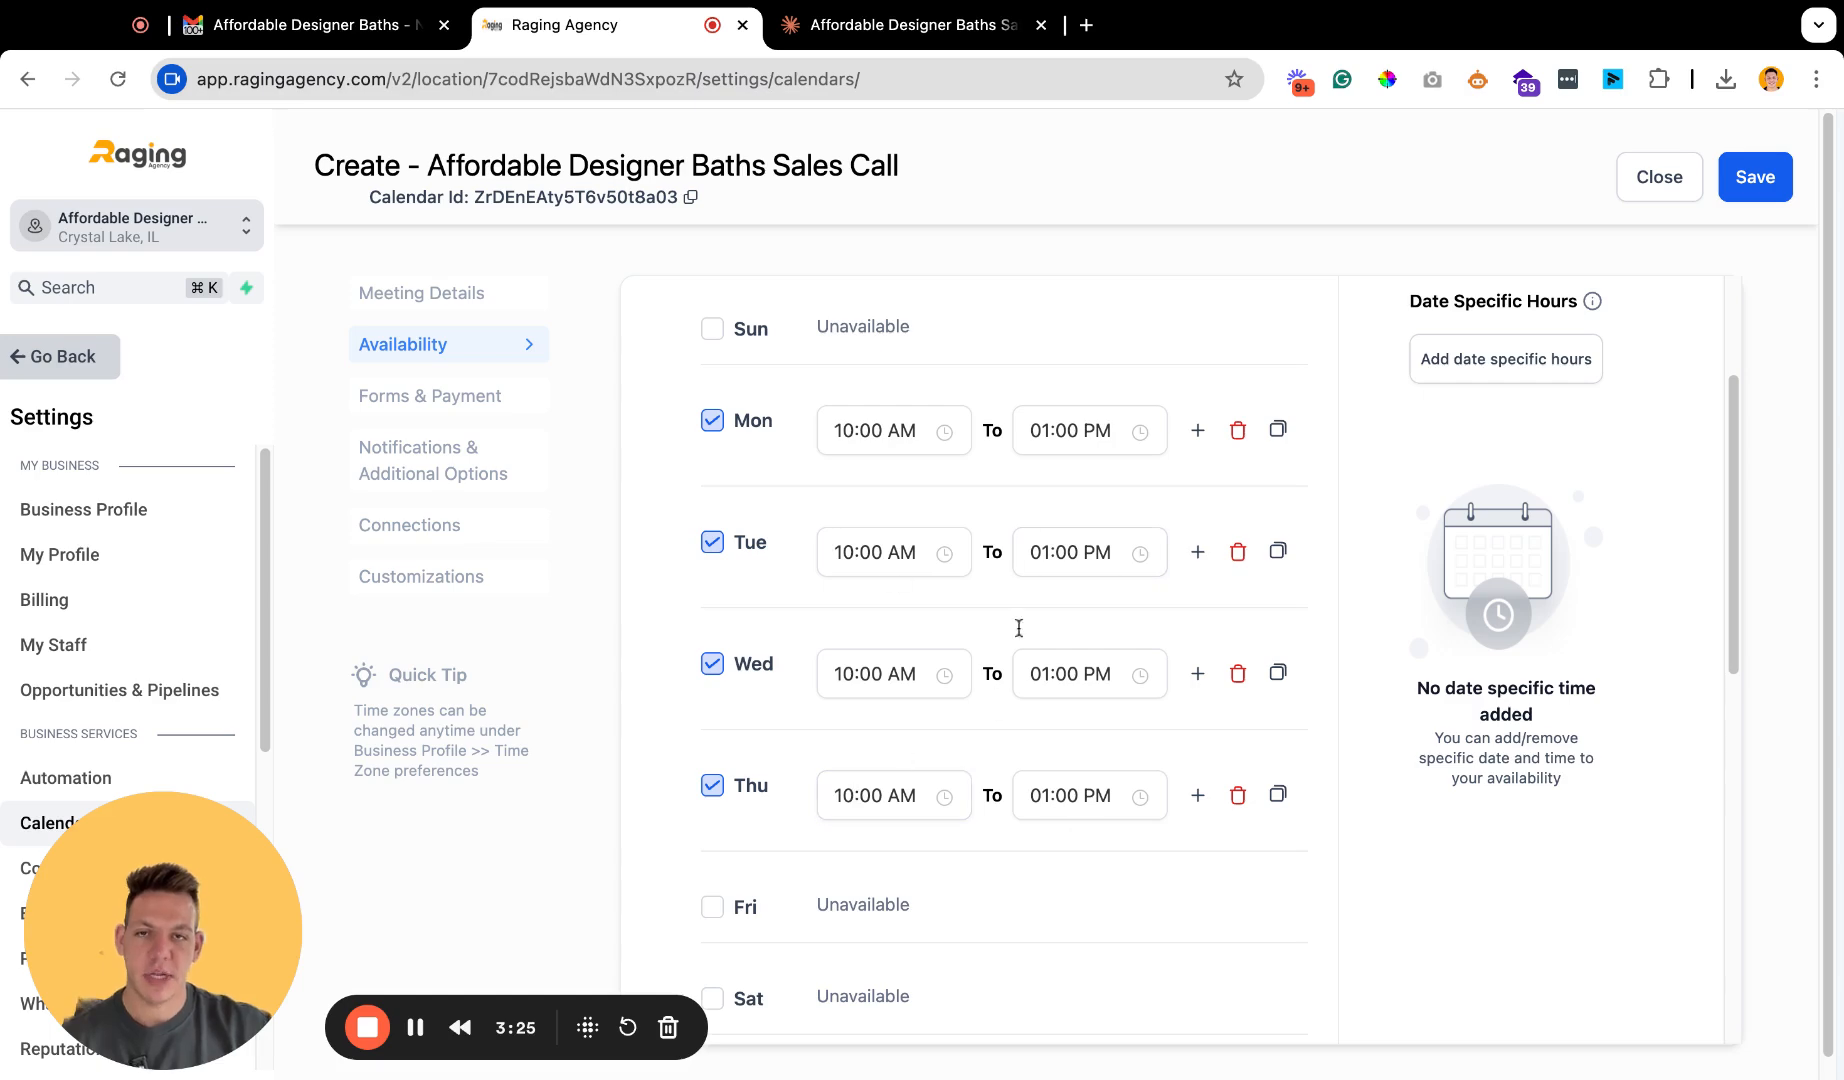
left_click(300, 24)
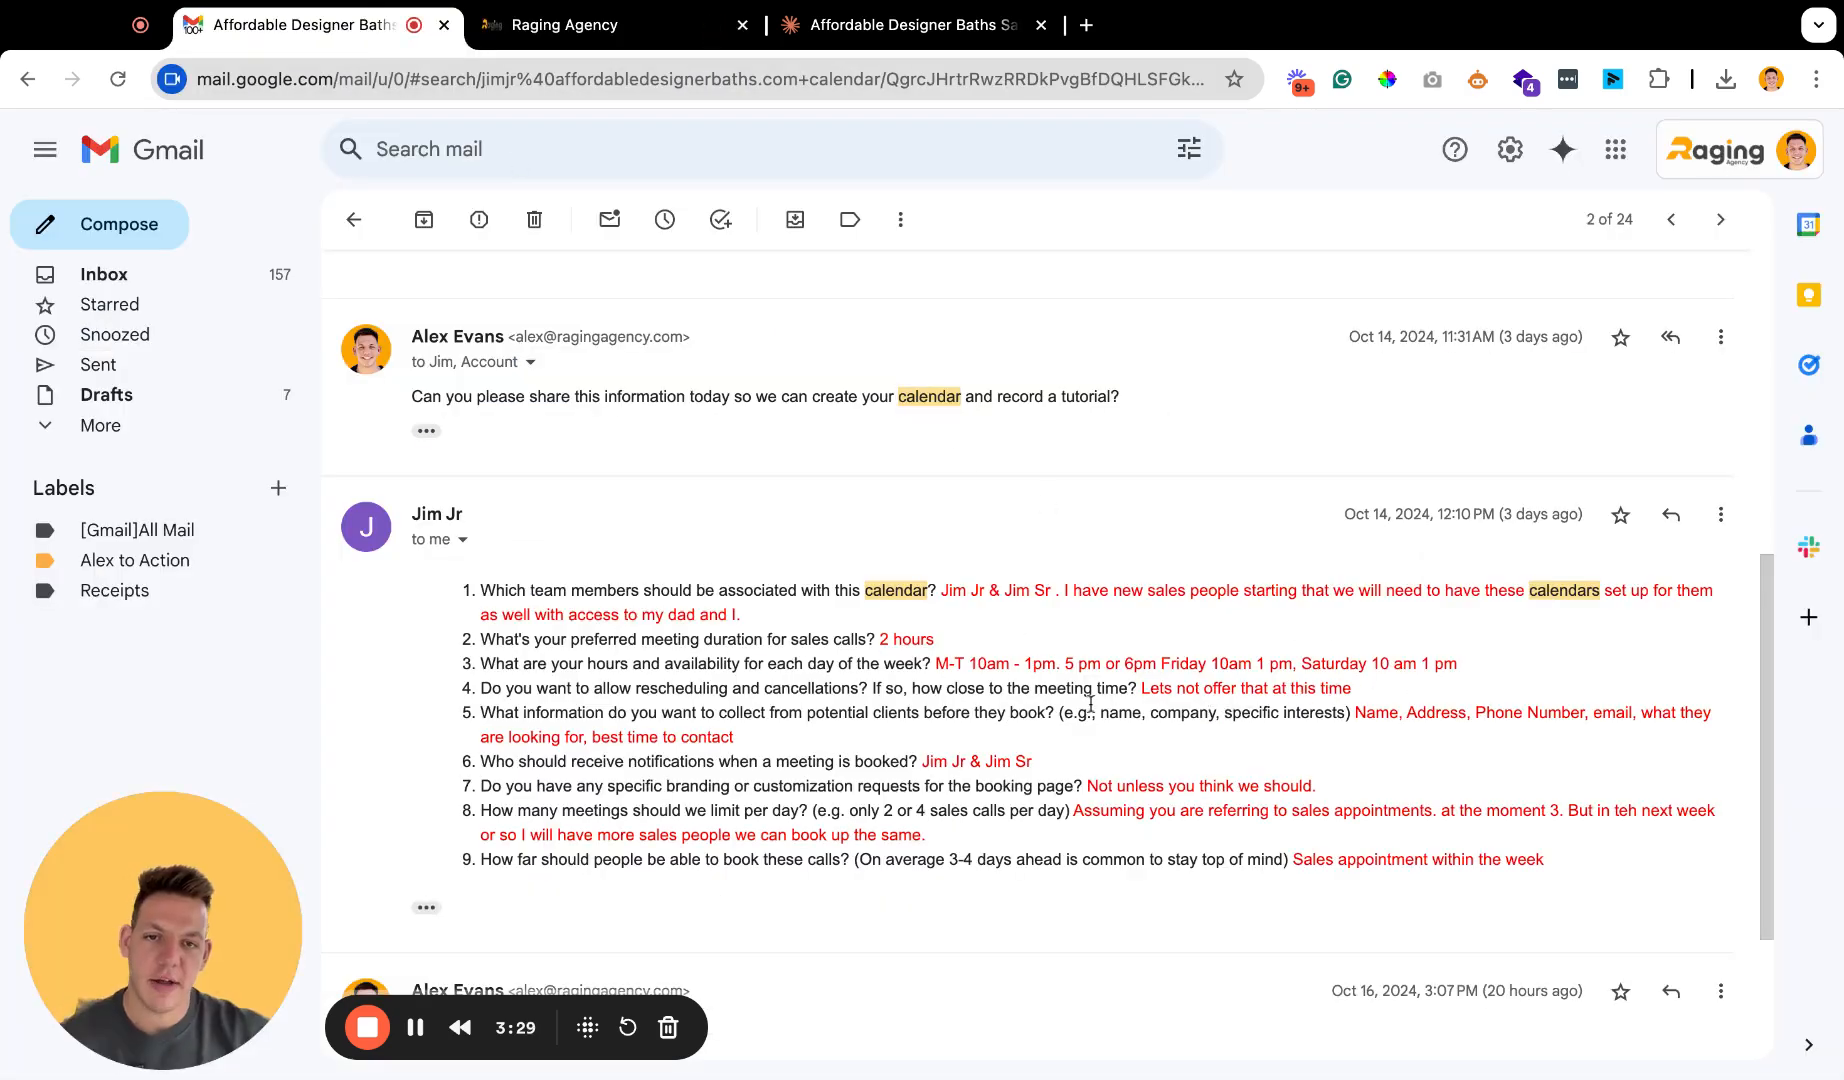
left_click(600, 30)
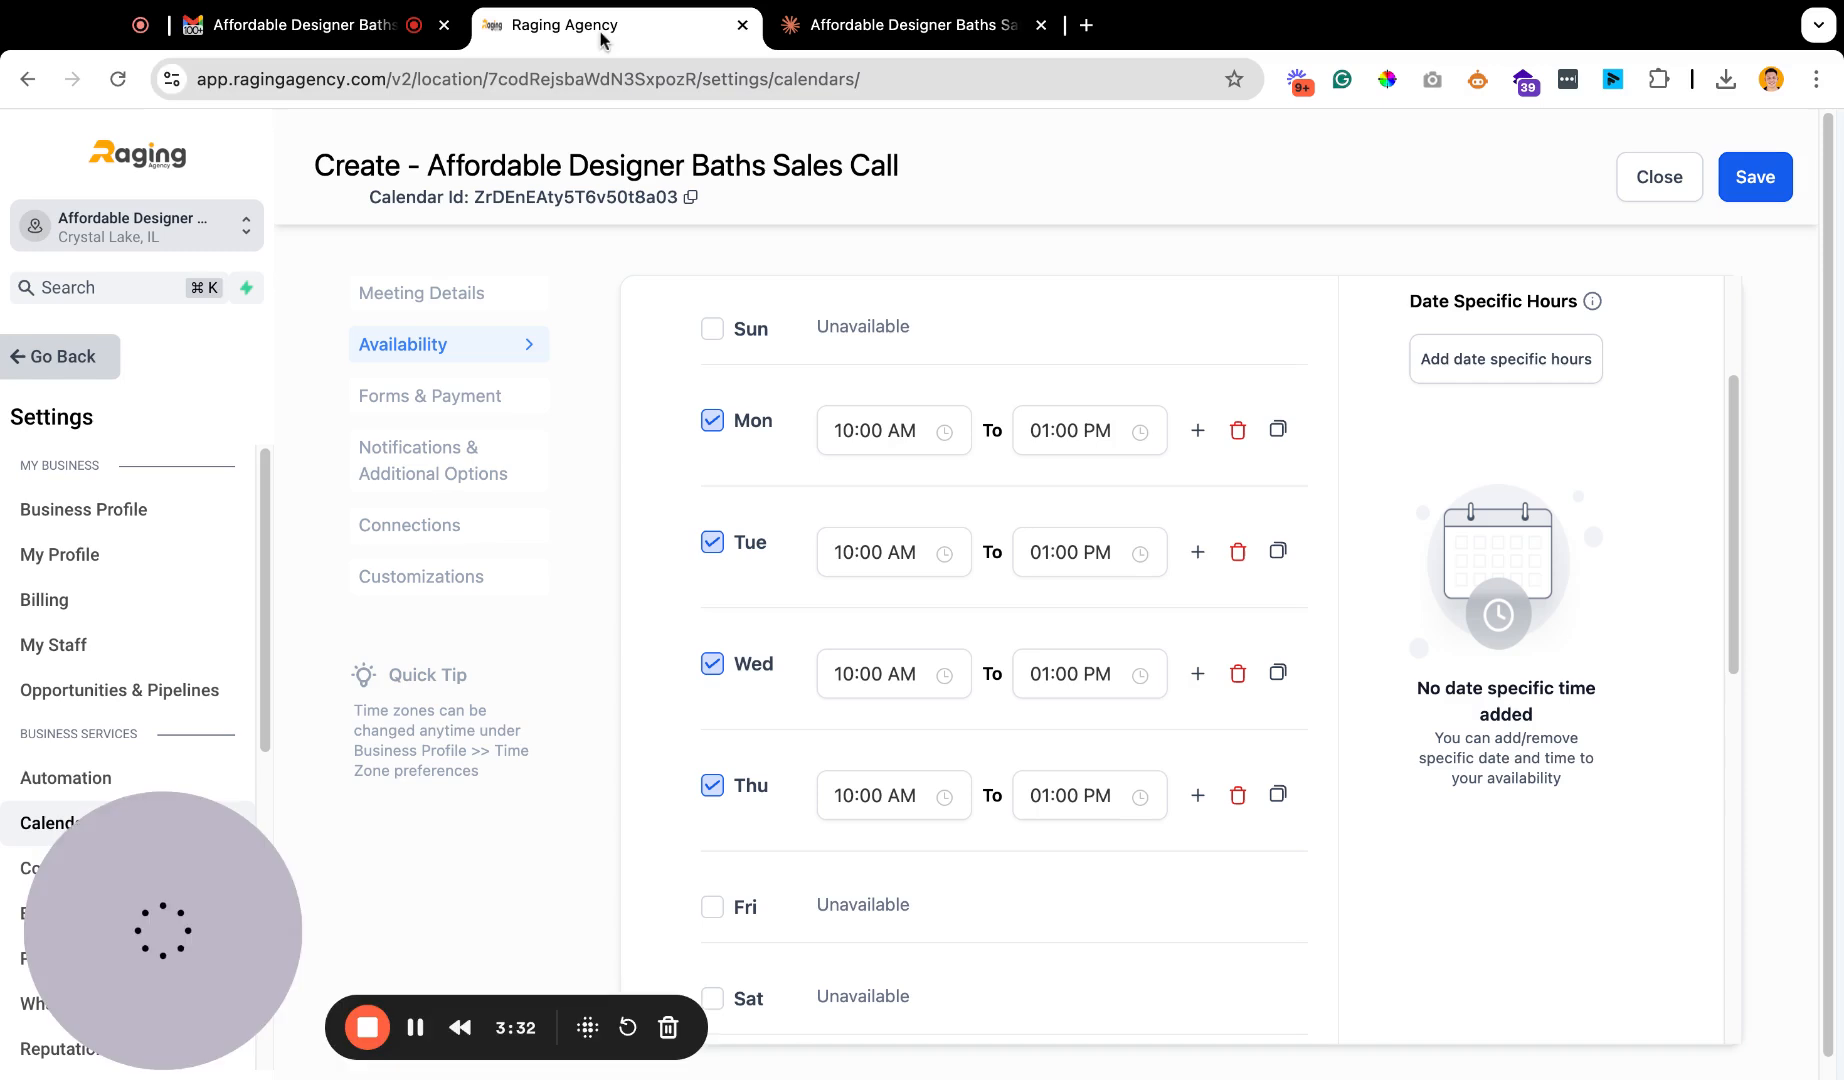
left_click(1197, 436)
left_click(856, 491)
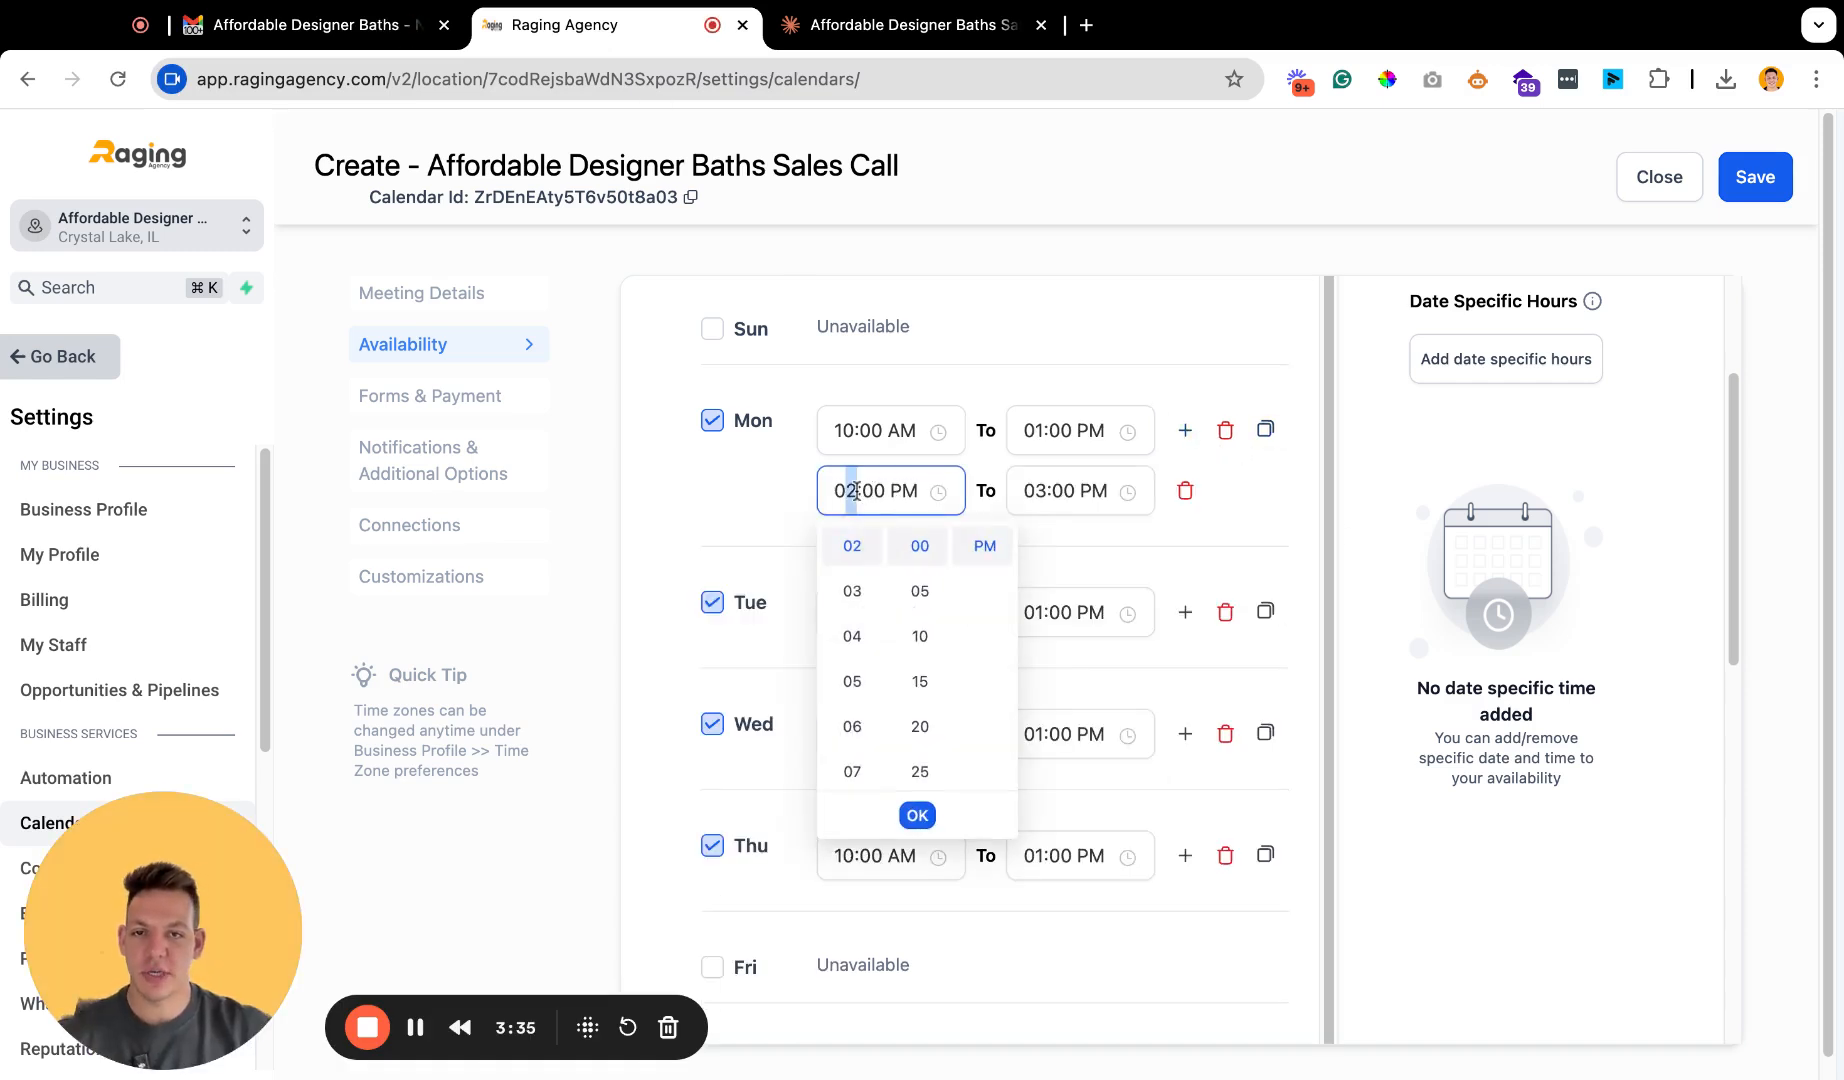
type("5")
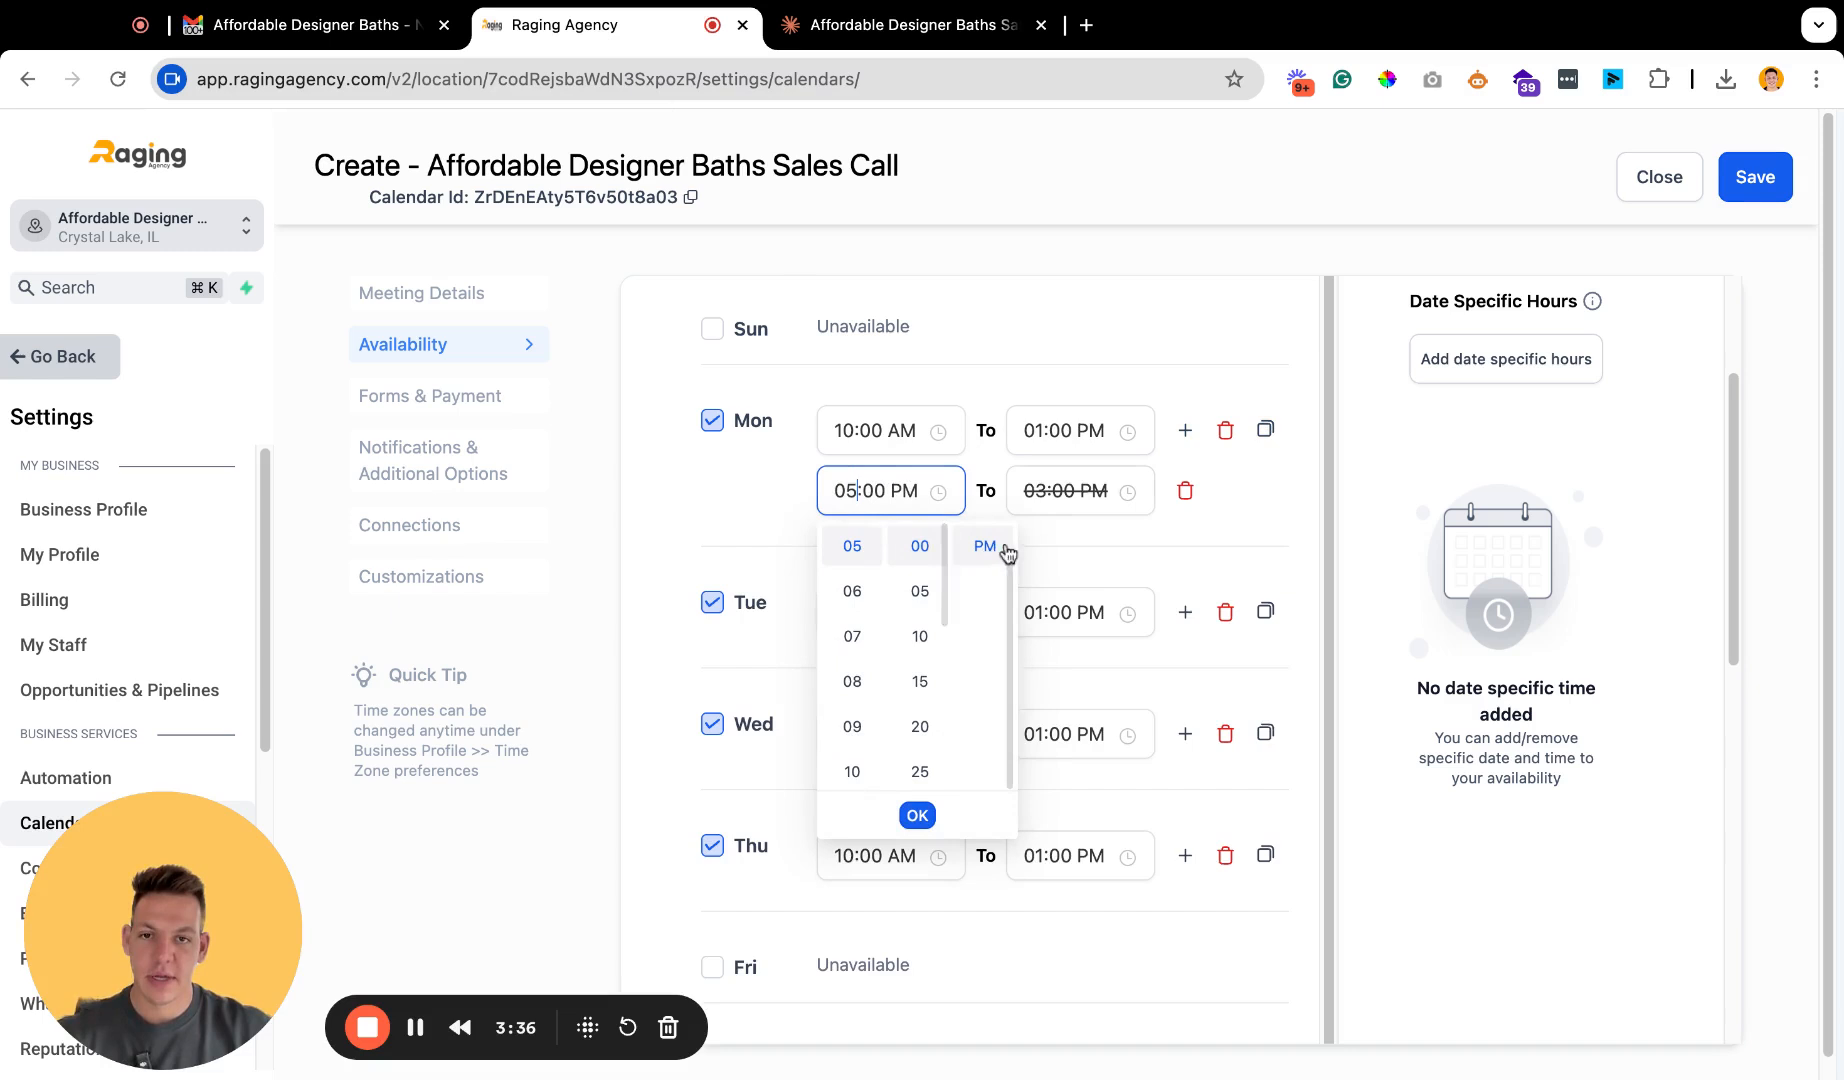
left_click(1045, 488)
type("6")
left_click(1180, 518)
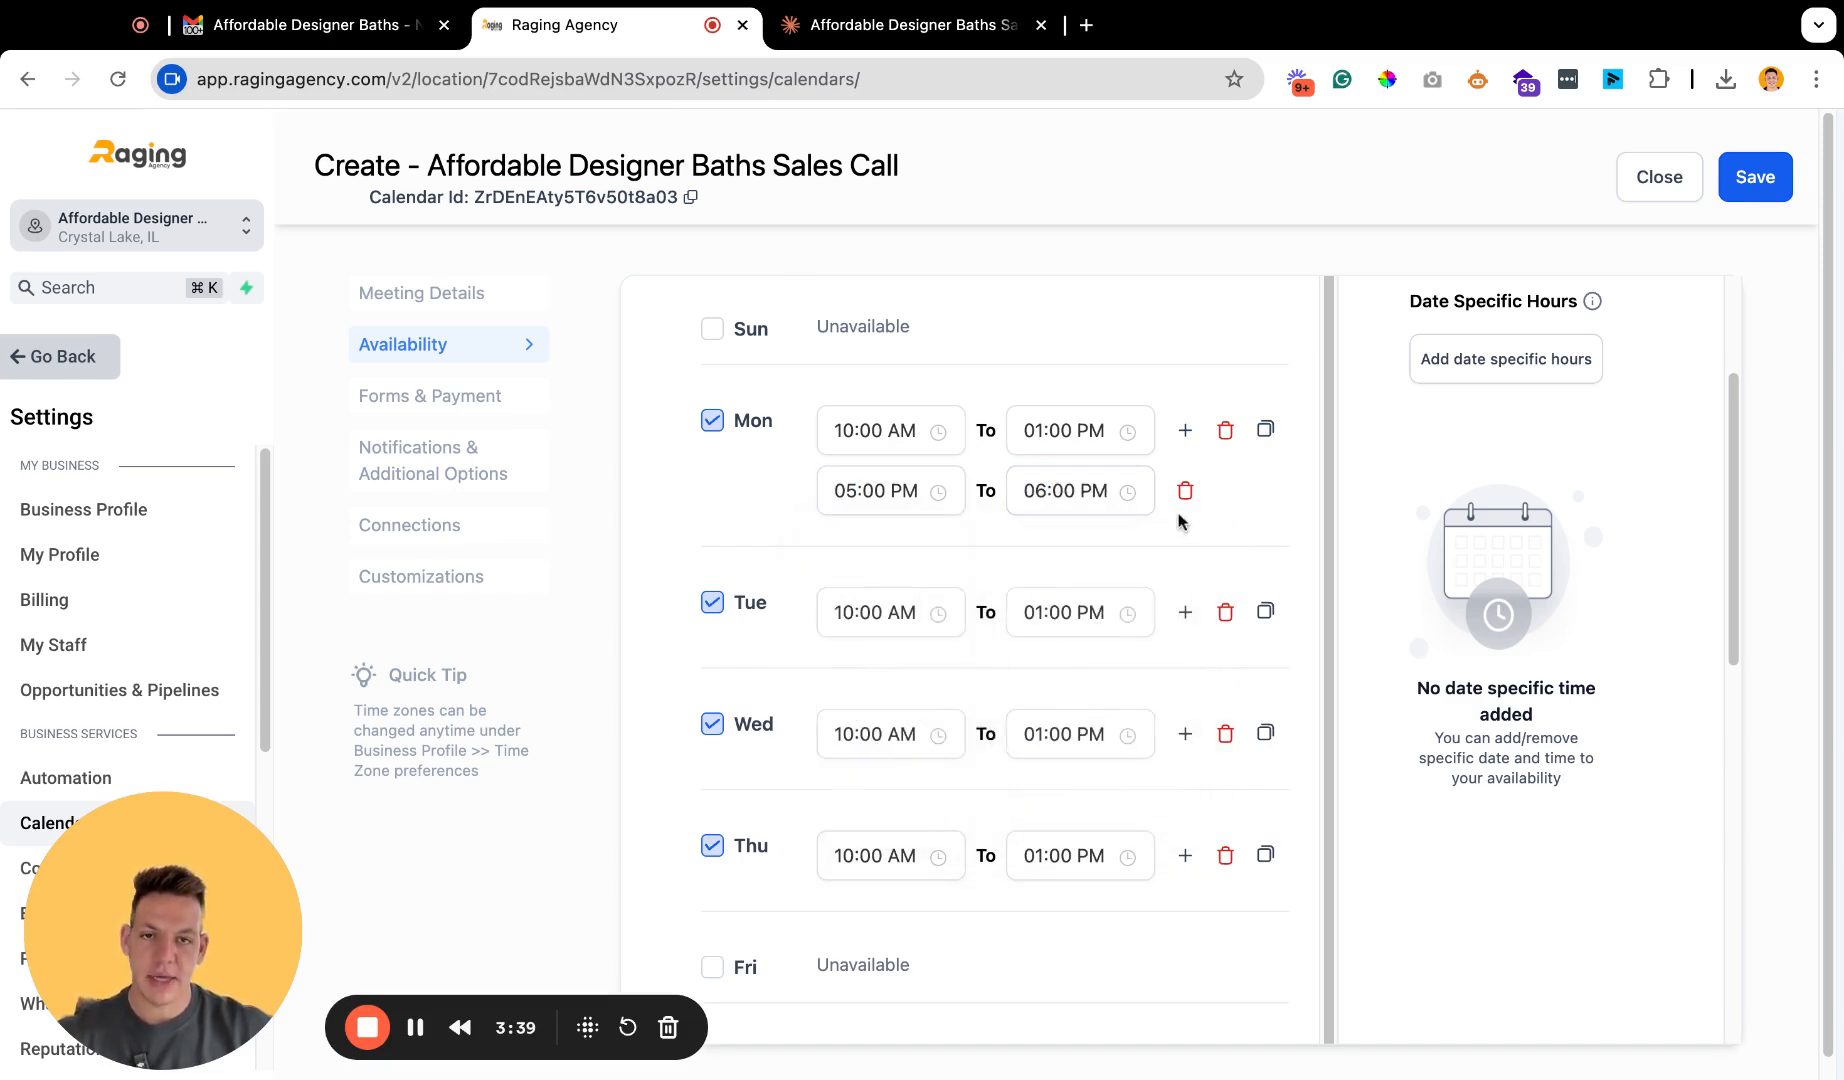
Copy Monday's availability times to Tuesday, Wednesday and Thursday.
left_click(1272, 431)
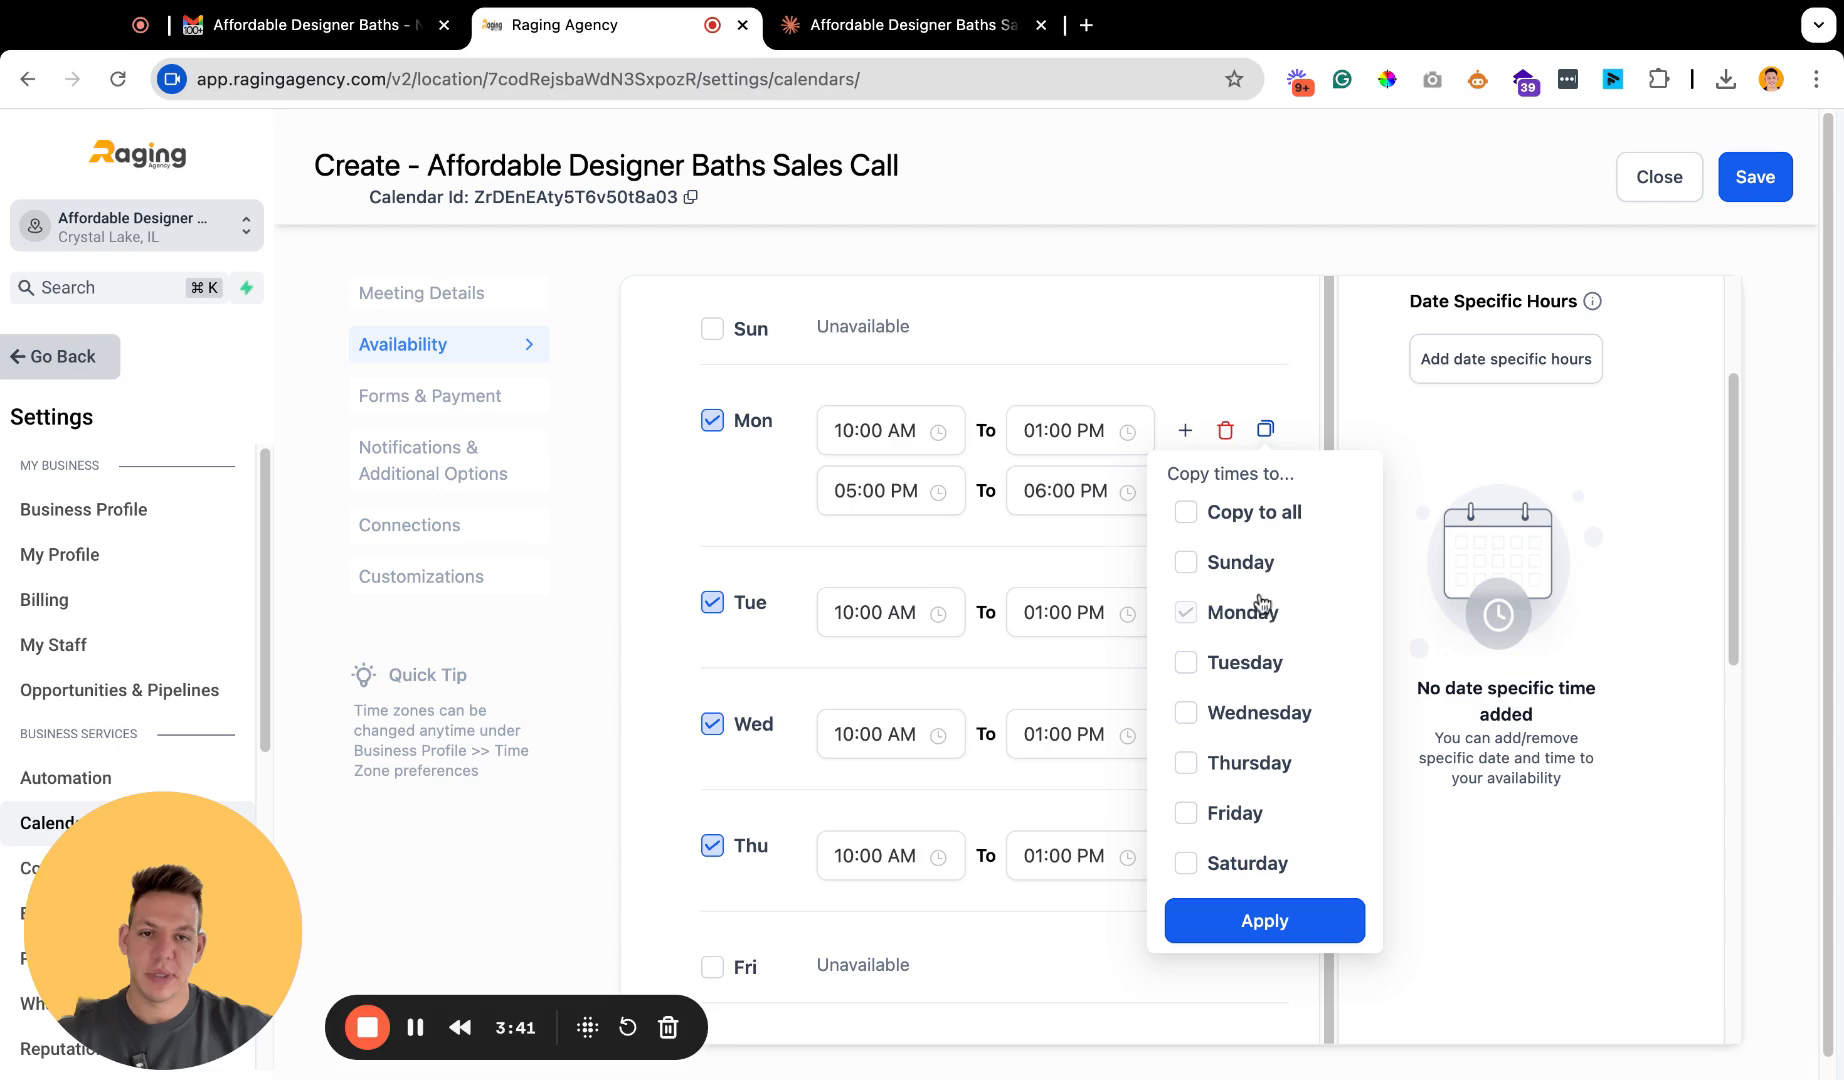
left_click(1234, 662)
left_click(1250, 712)
left_click(1255, 764)
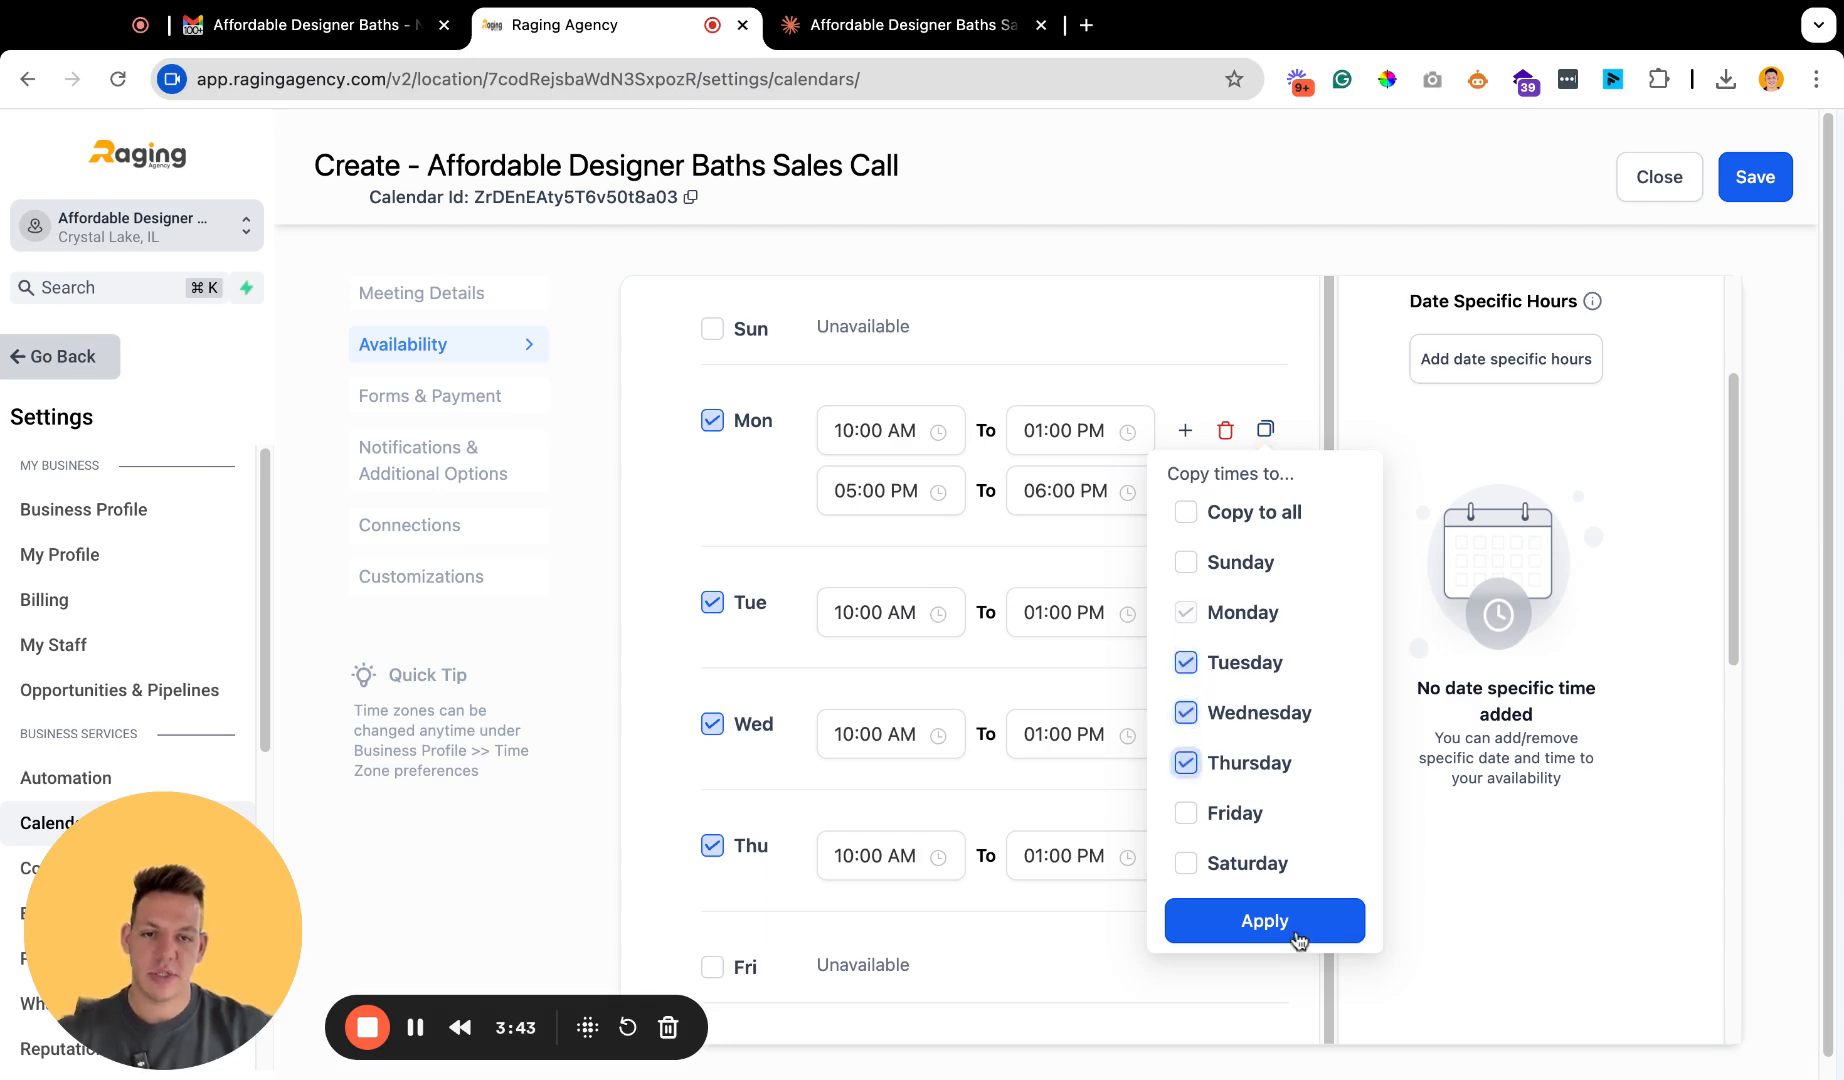
left_click(1295, 921)
Enable Friday availability and set it from 10:00 AM to 01:00 PM, following the client's Gmail answers.
scroll(1045, 617, "down", 2)
scroll(1045, 617, "down", 5)
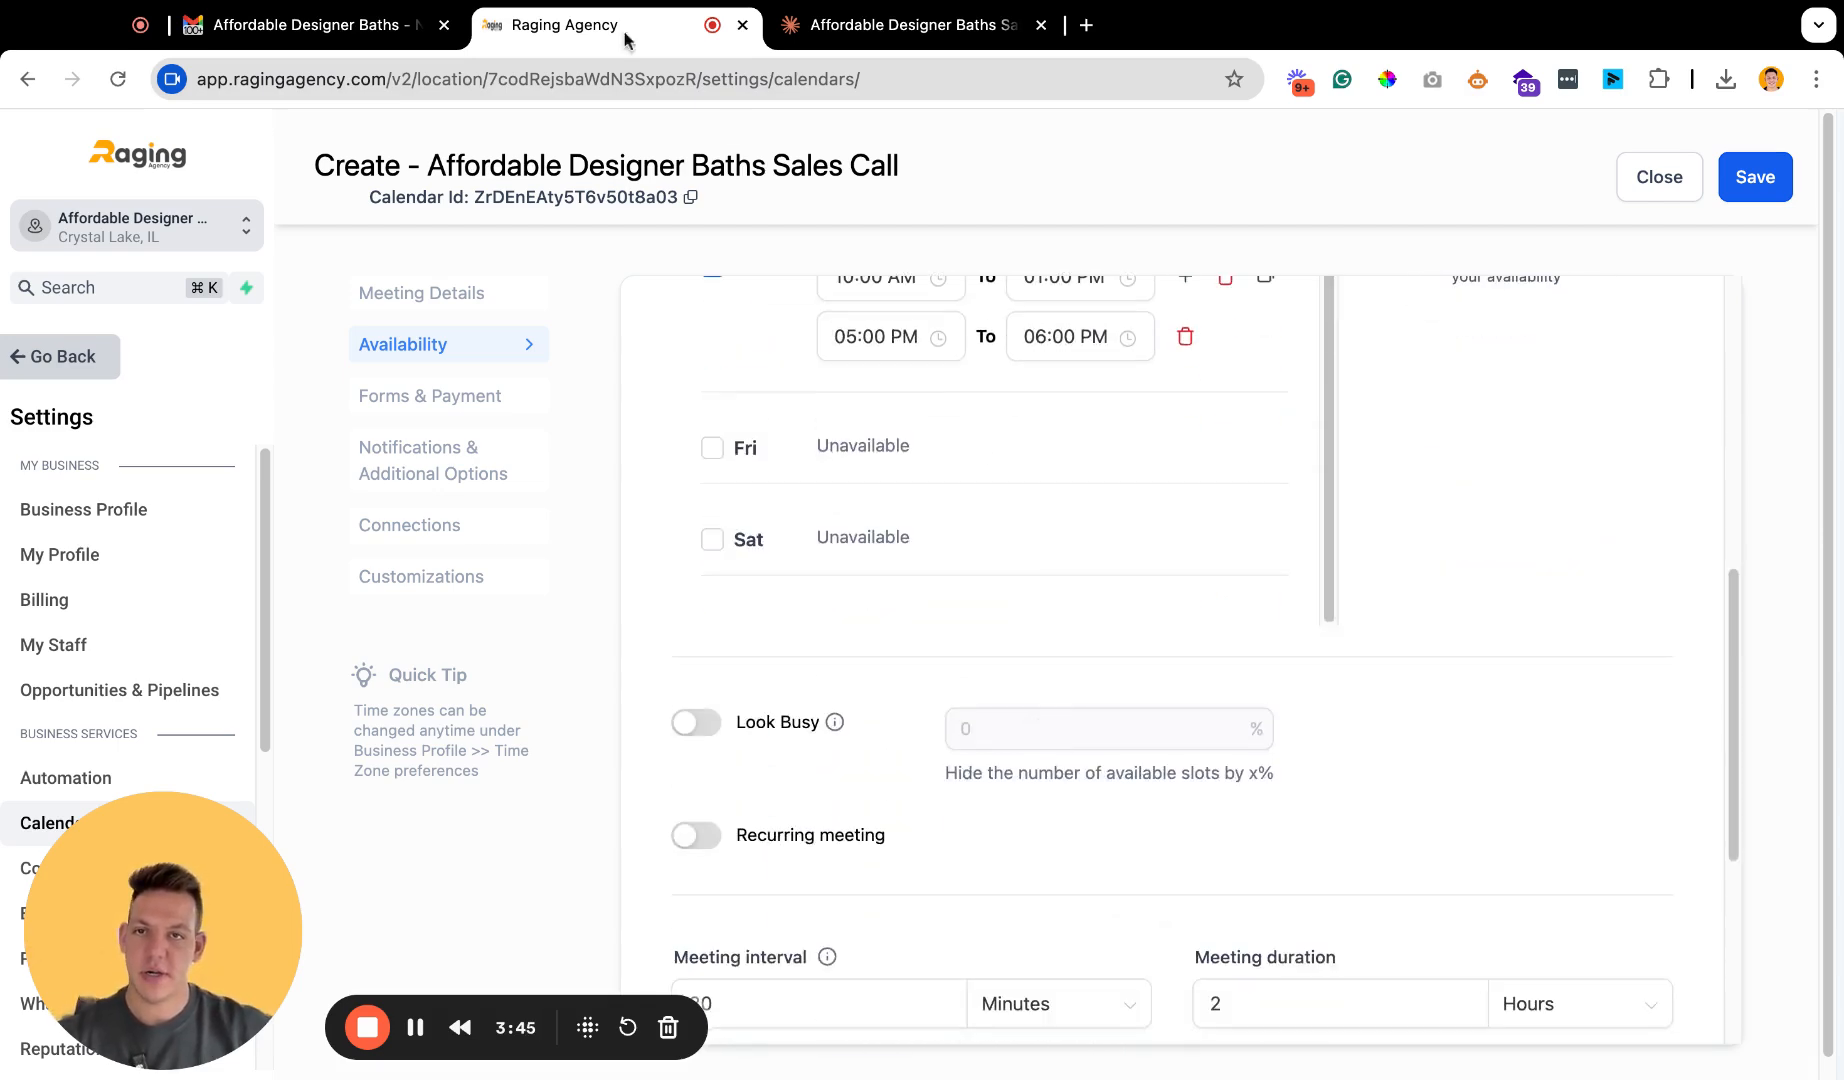
left_click(315, 30)
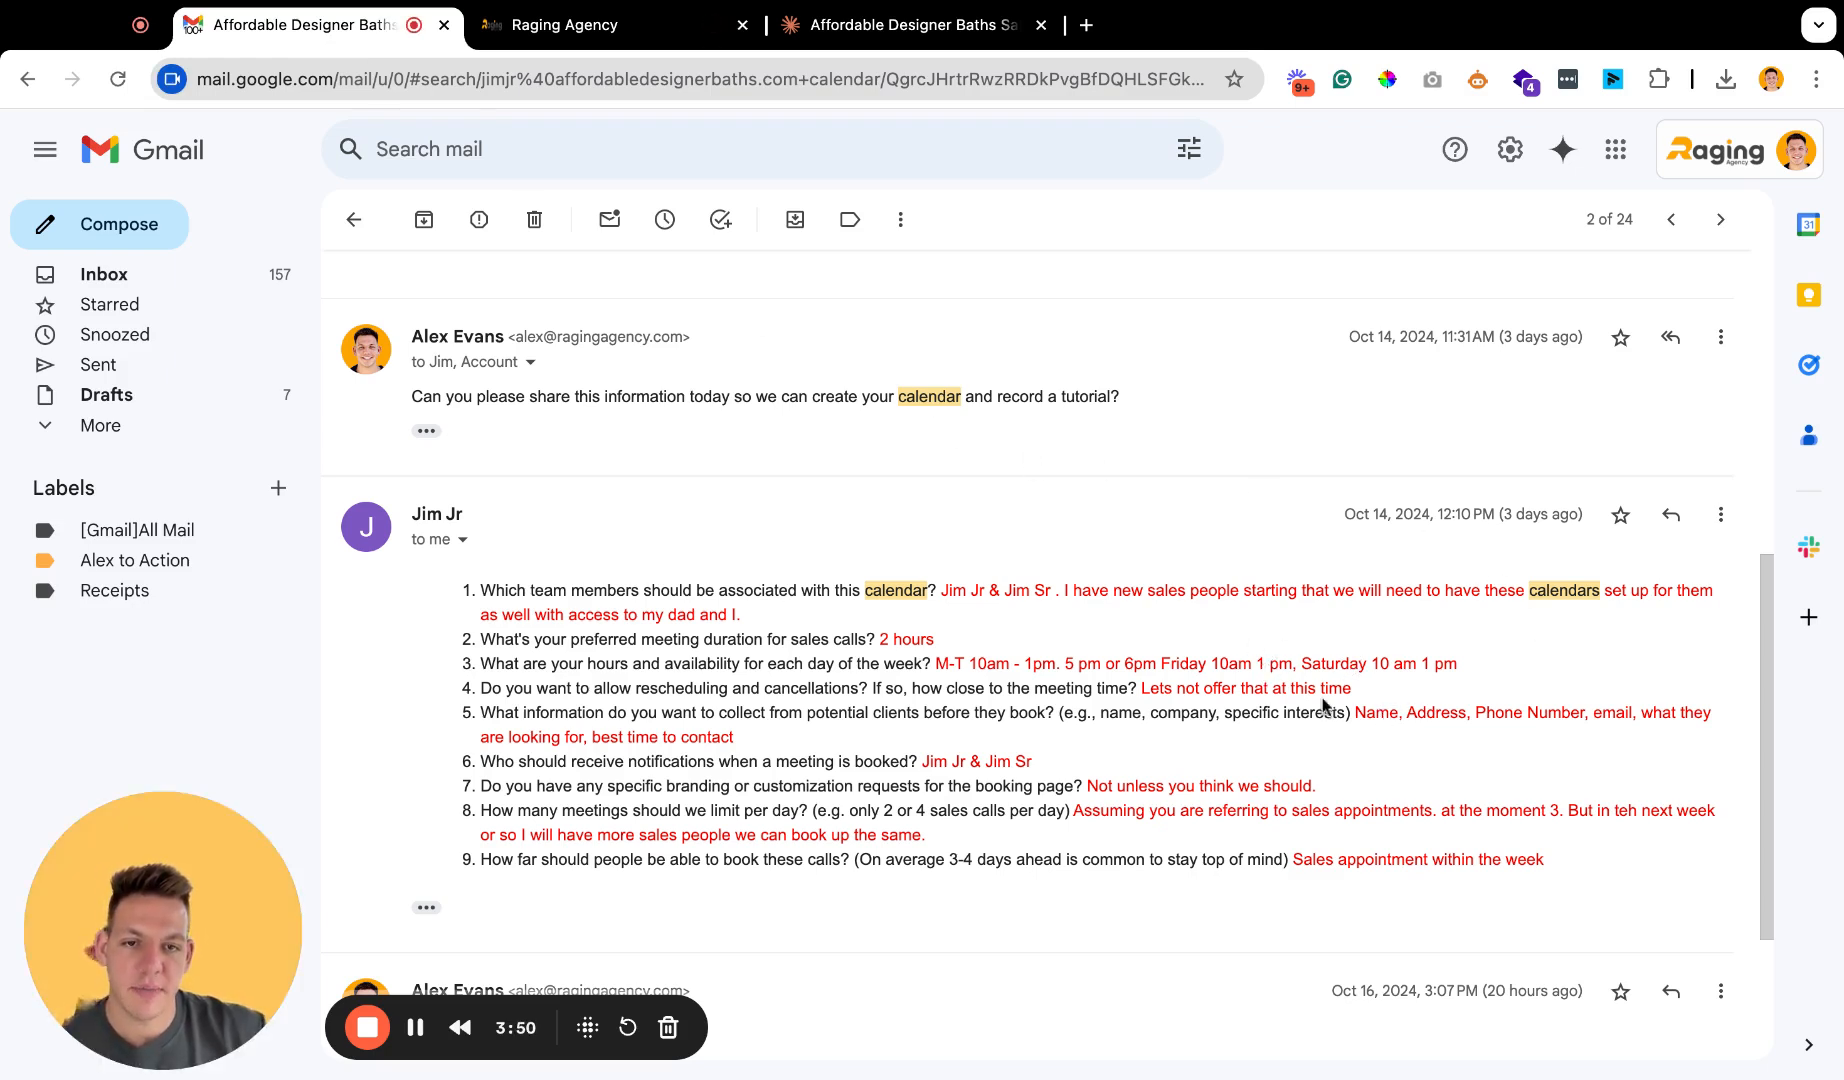
left_click(590, 25)
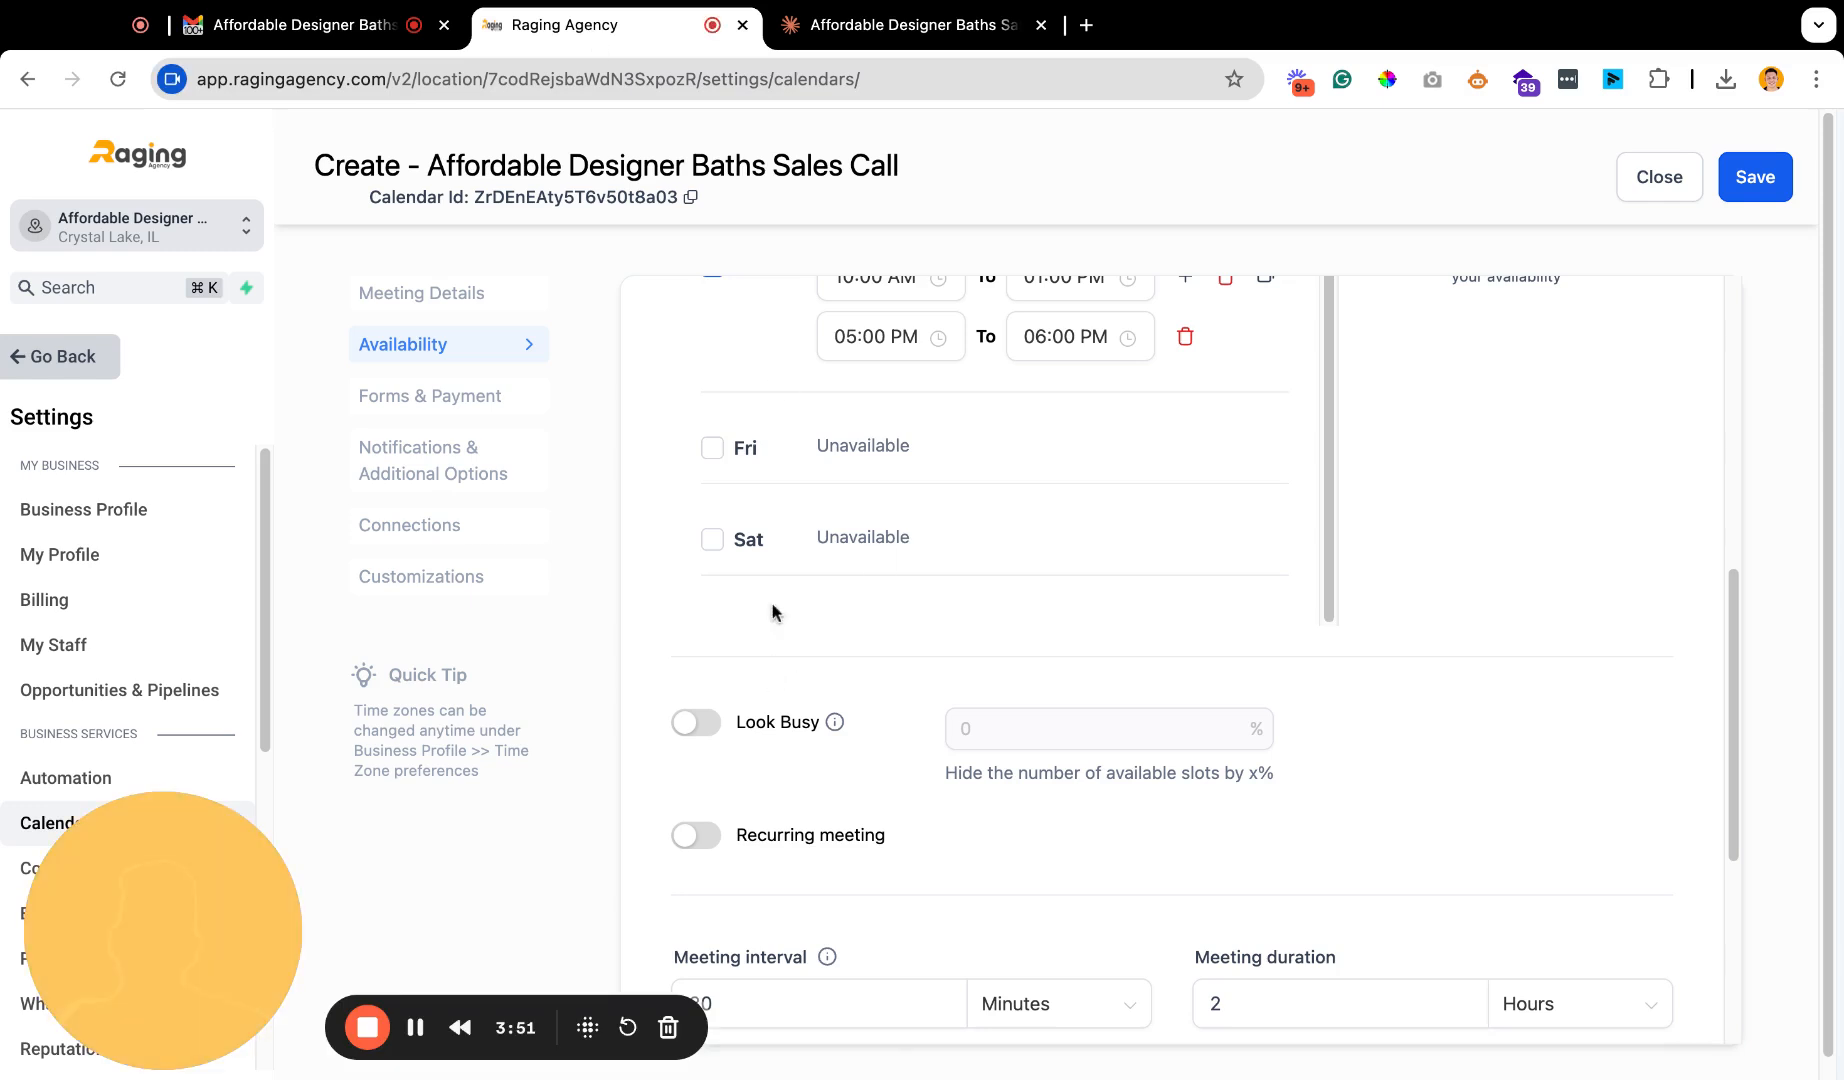
scroll(932, 582, "down", 2)
left_click(712, 453)
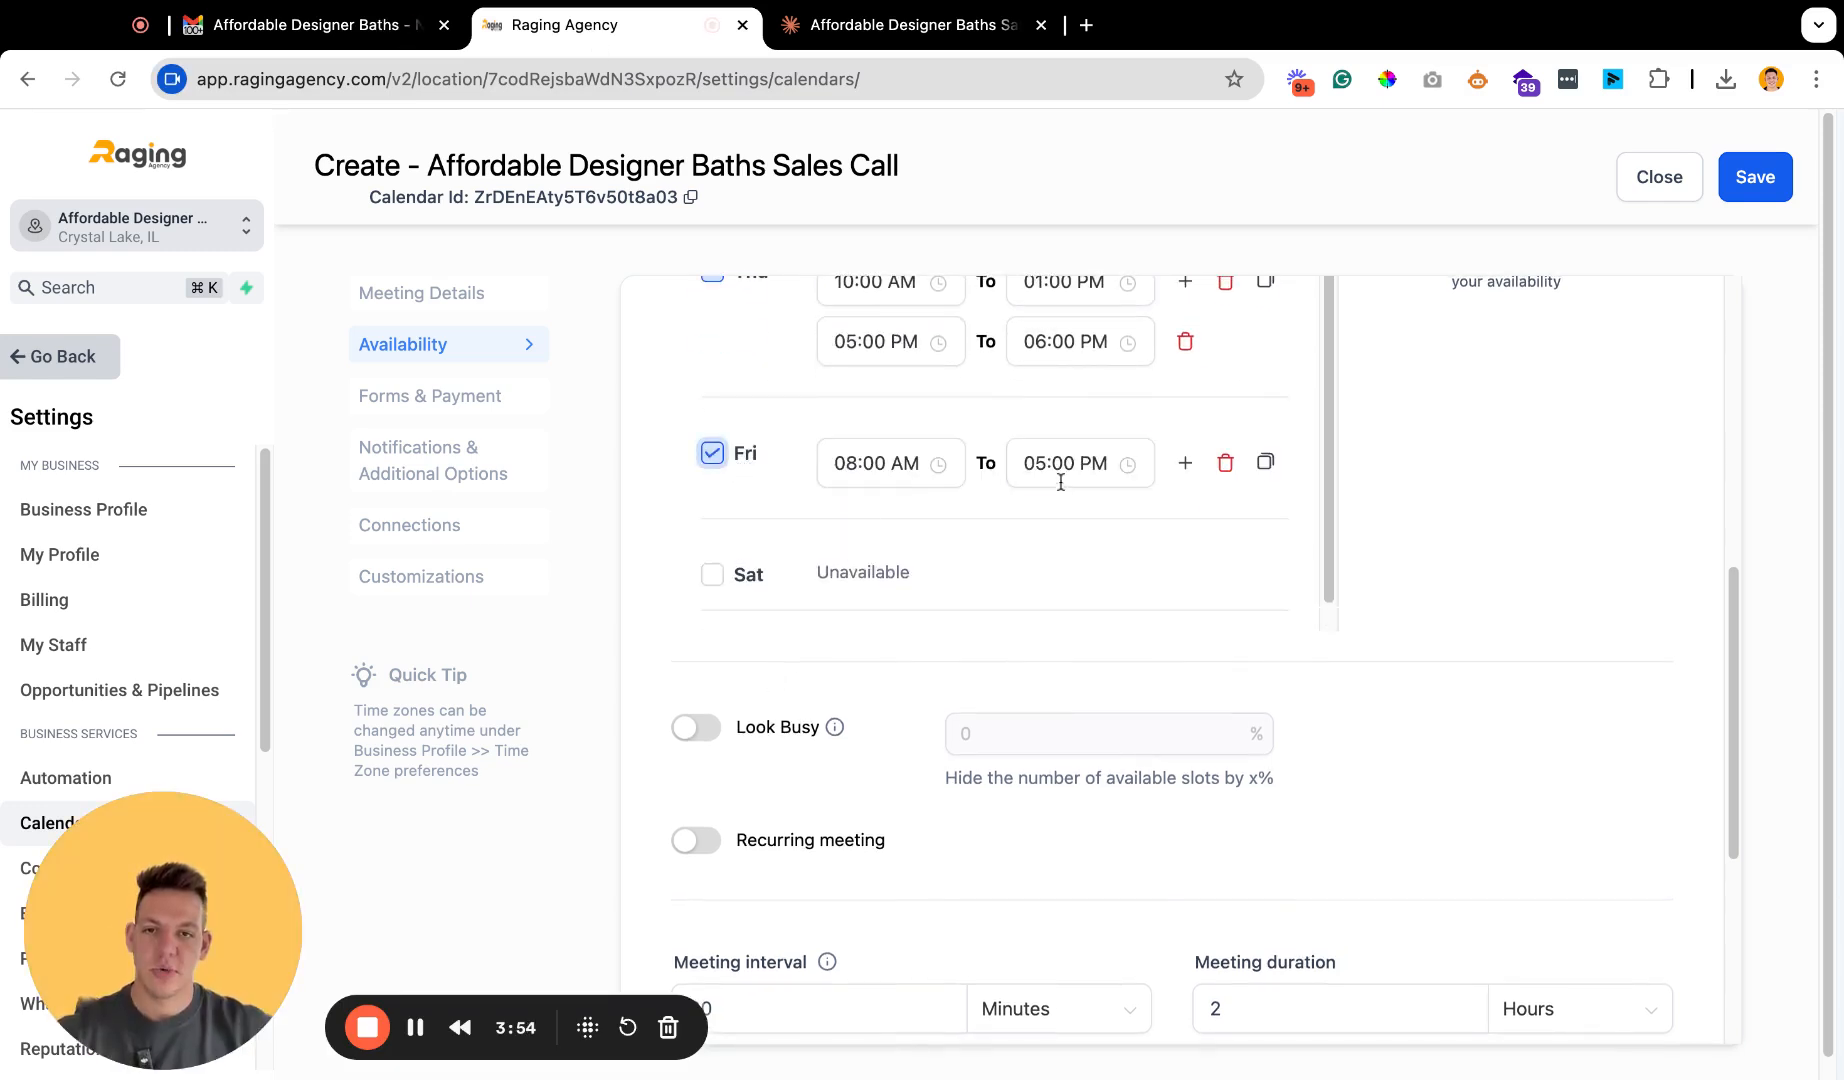
left_click(860, 463)
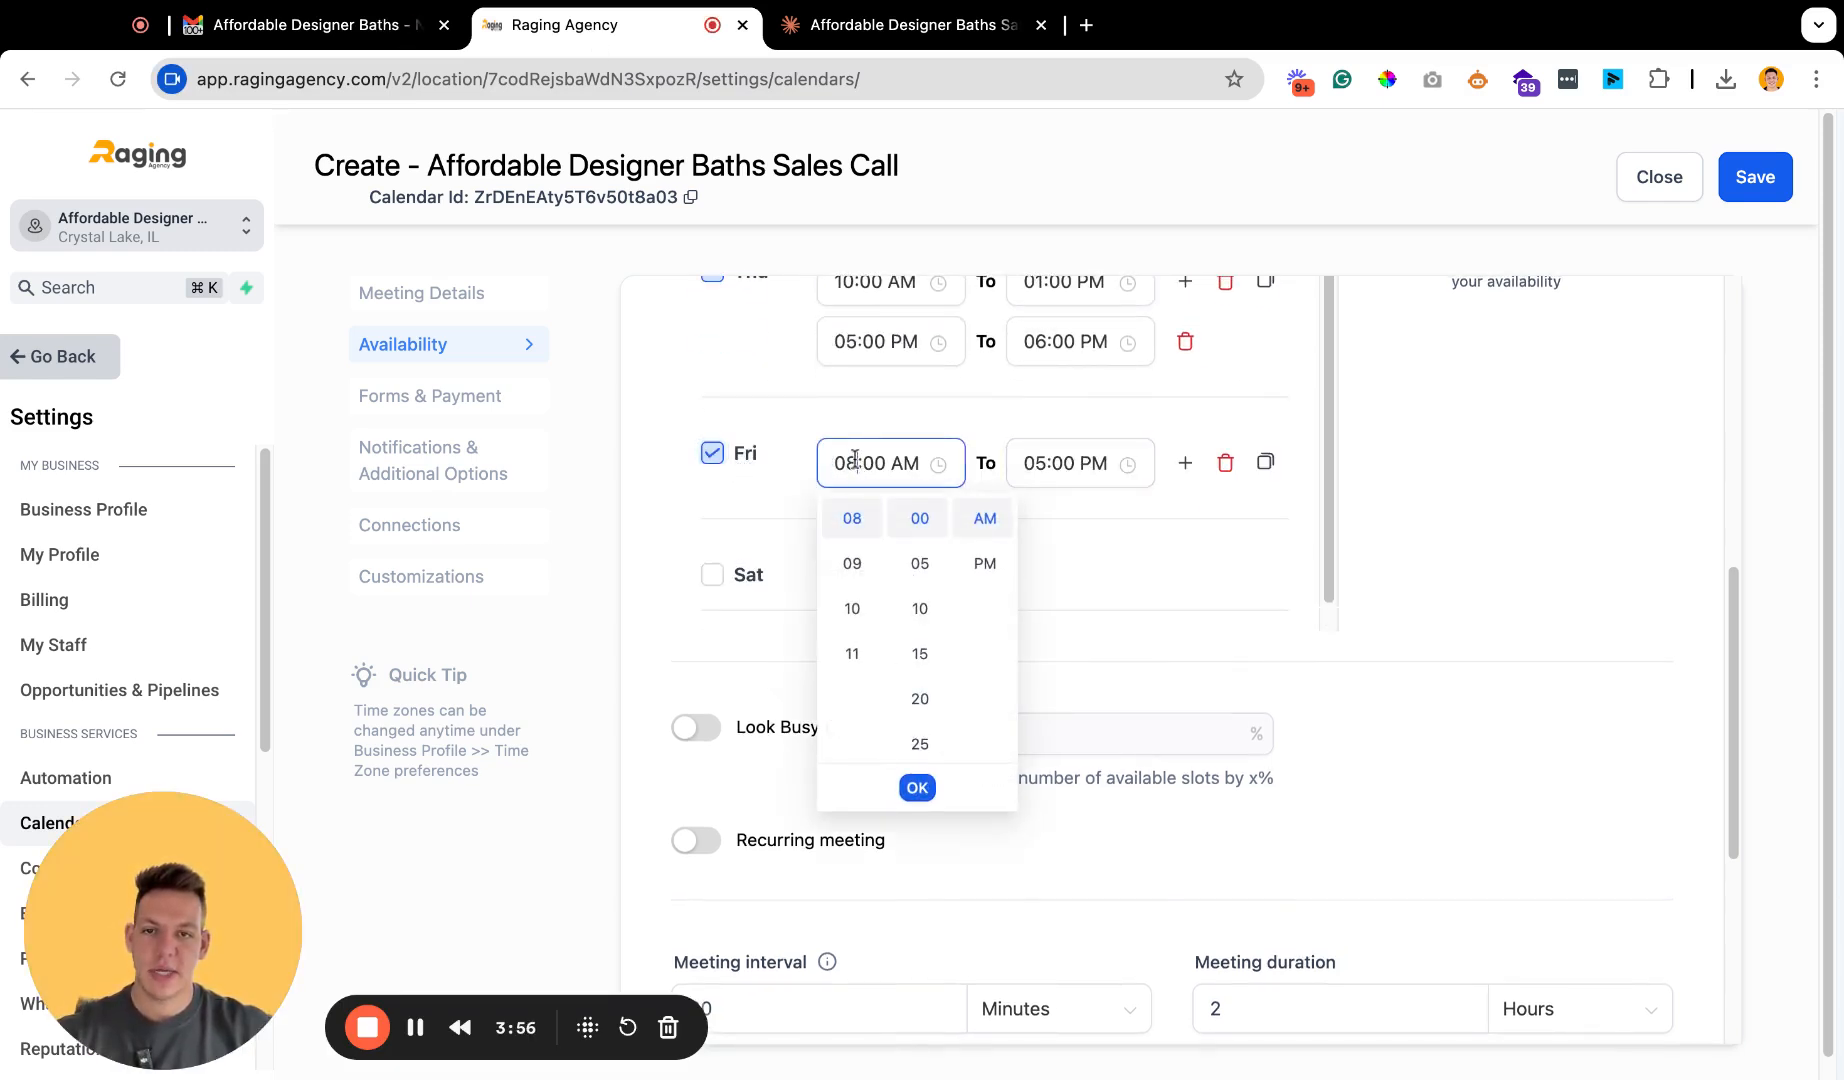
double_click(855, 460)
type("1")
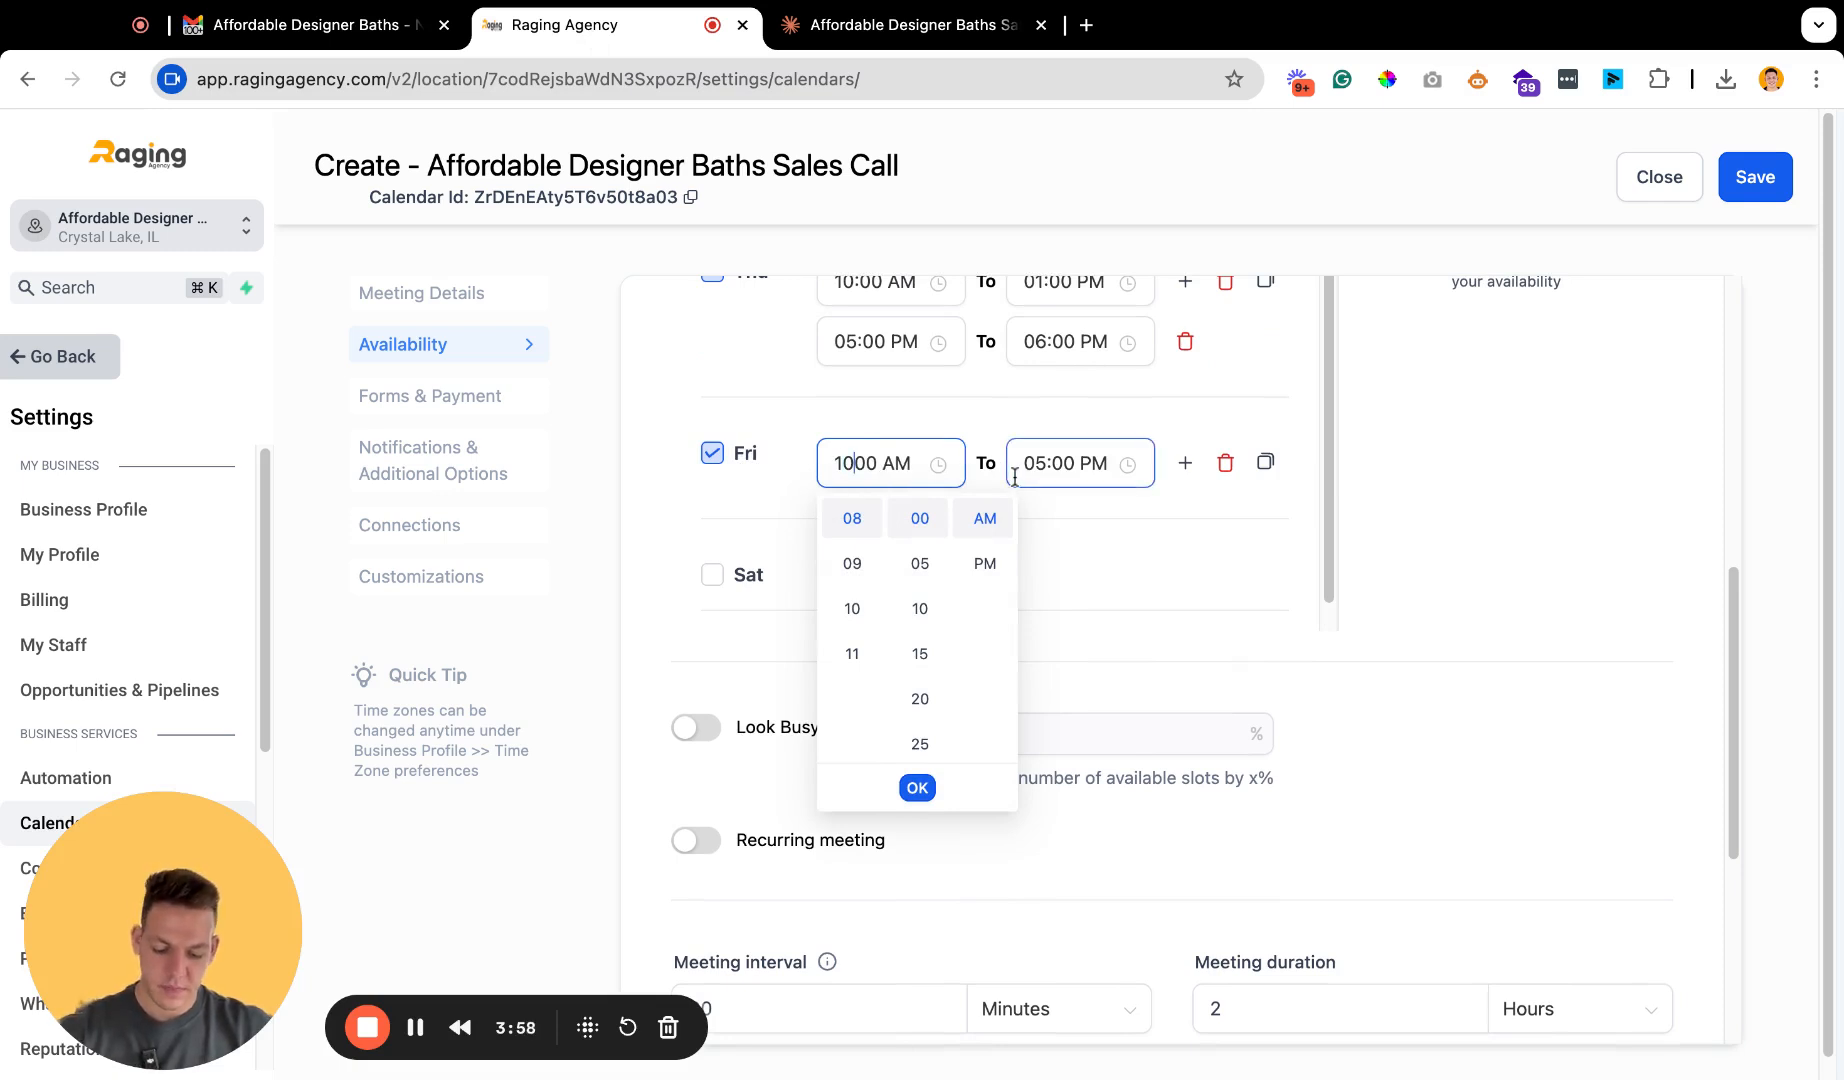
type("0:")
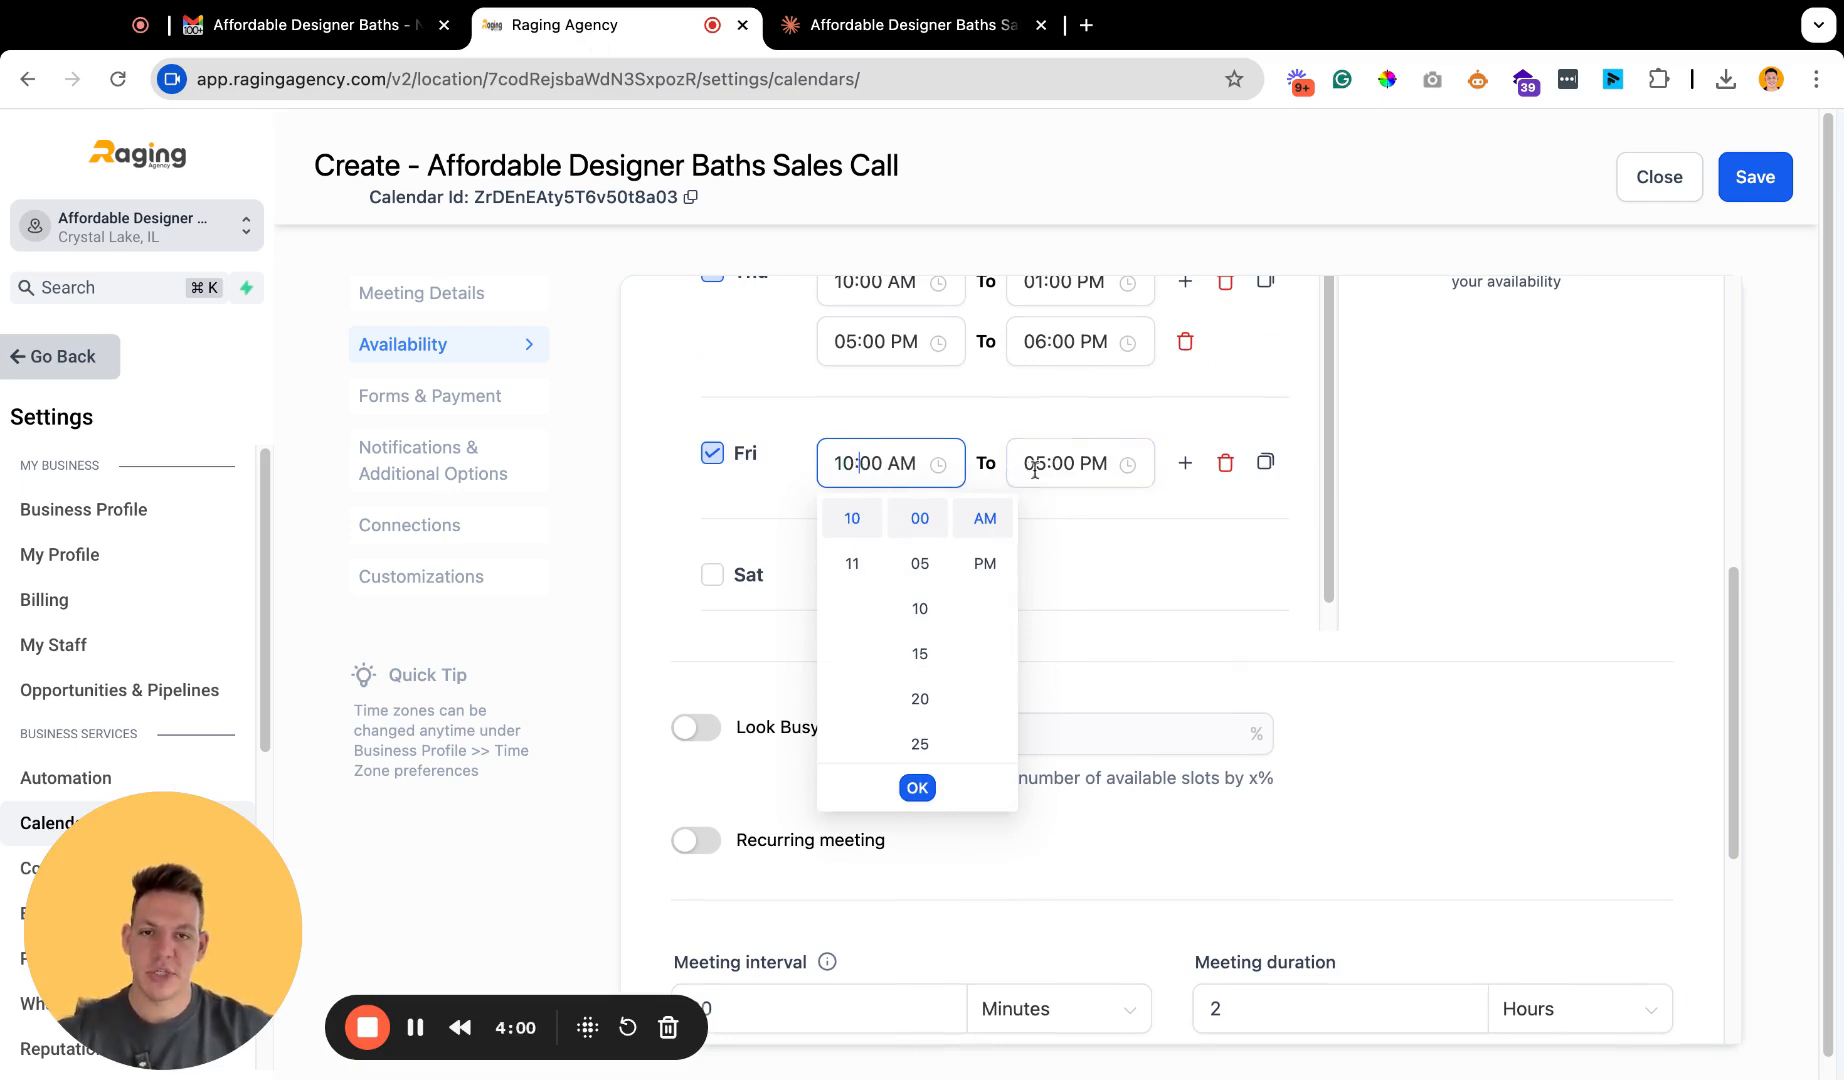
left_click(1041, 465)
left_click_drag(1047, 465, 1036, 465)
type("1")
left_click(1414, 484)
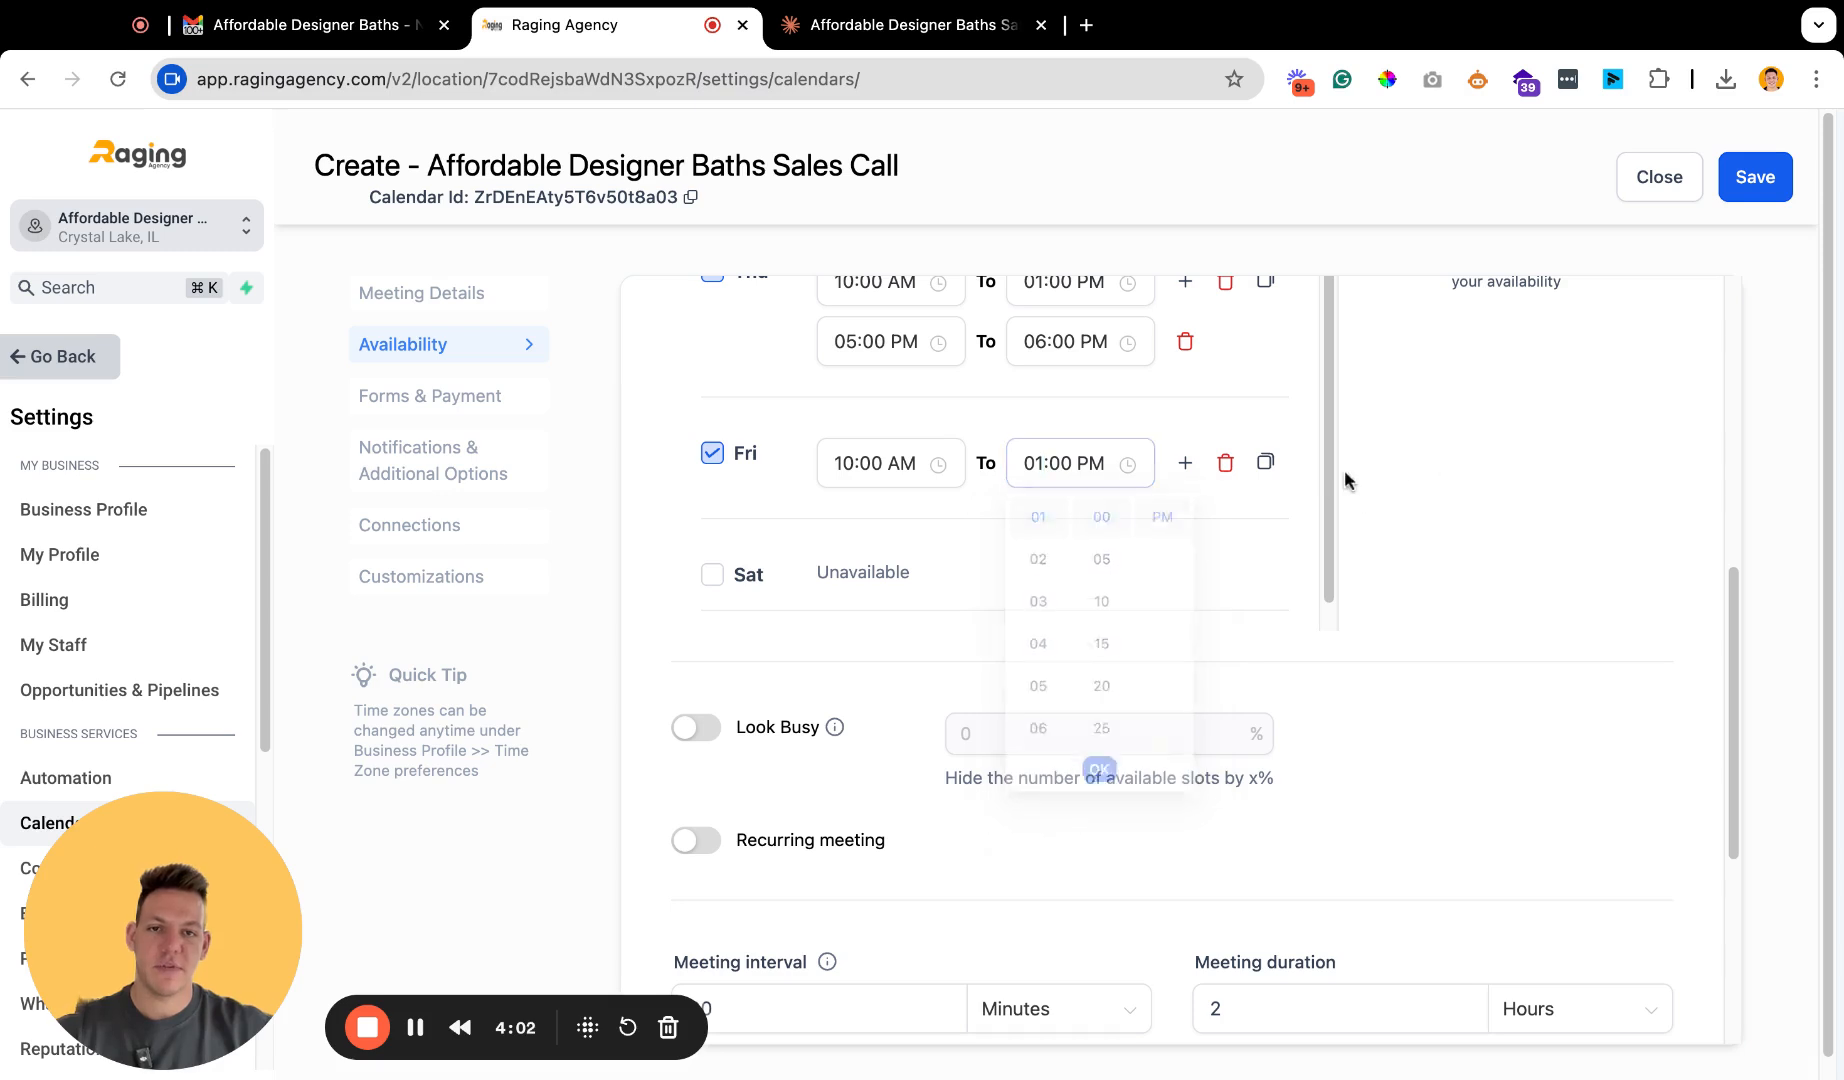
Enable Saturday availability and copy Friday's times to it.
left_click(735, 574)
scroll(1293, 424, "down", 1)
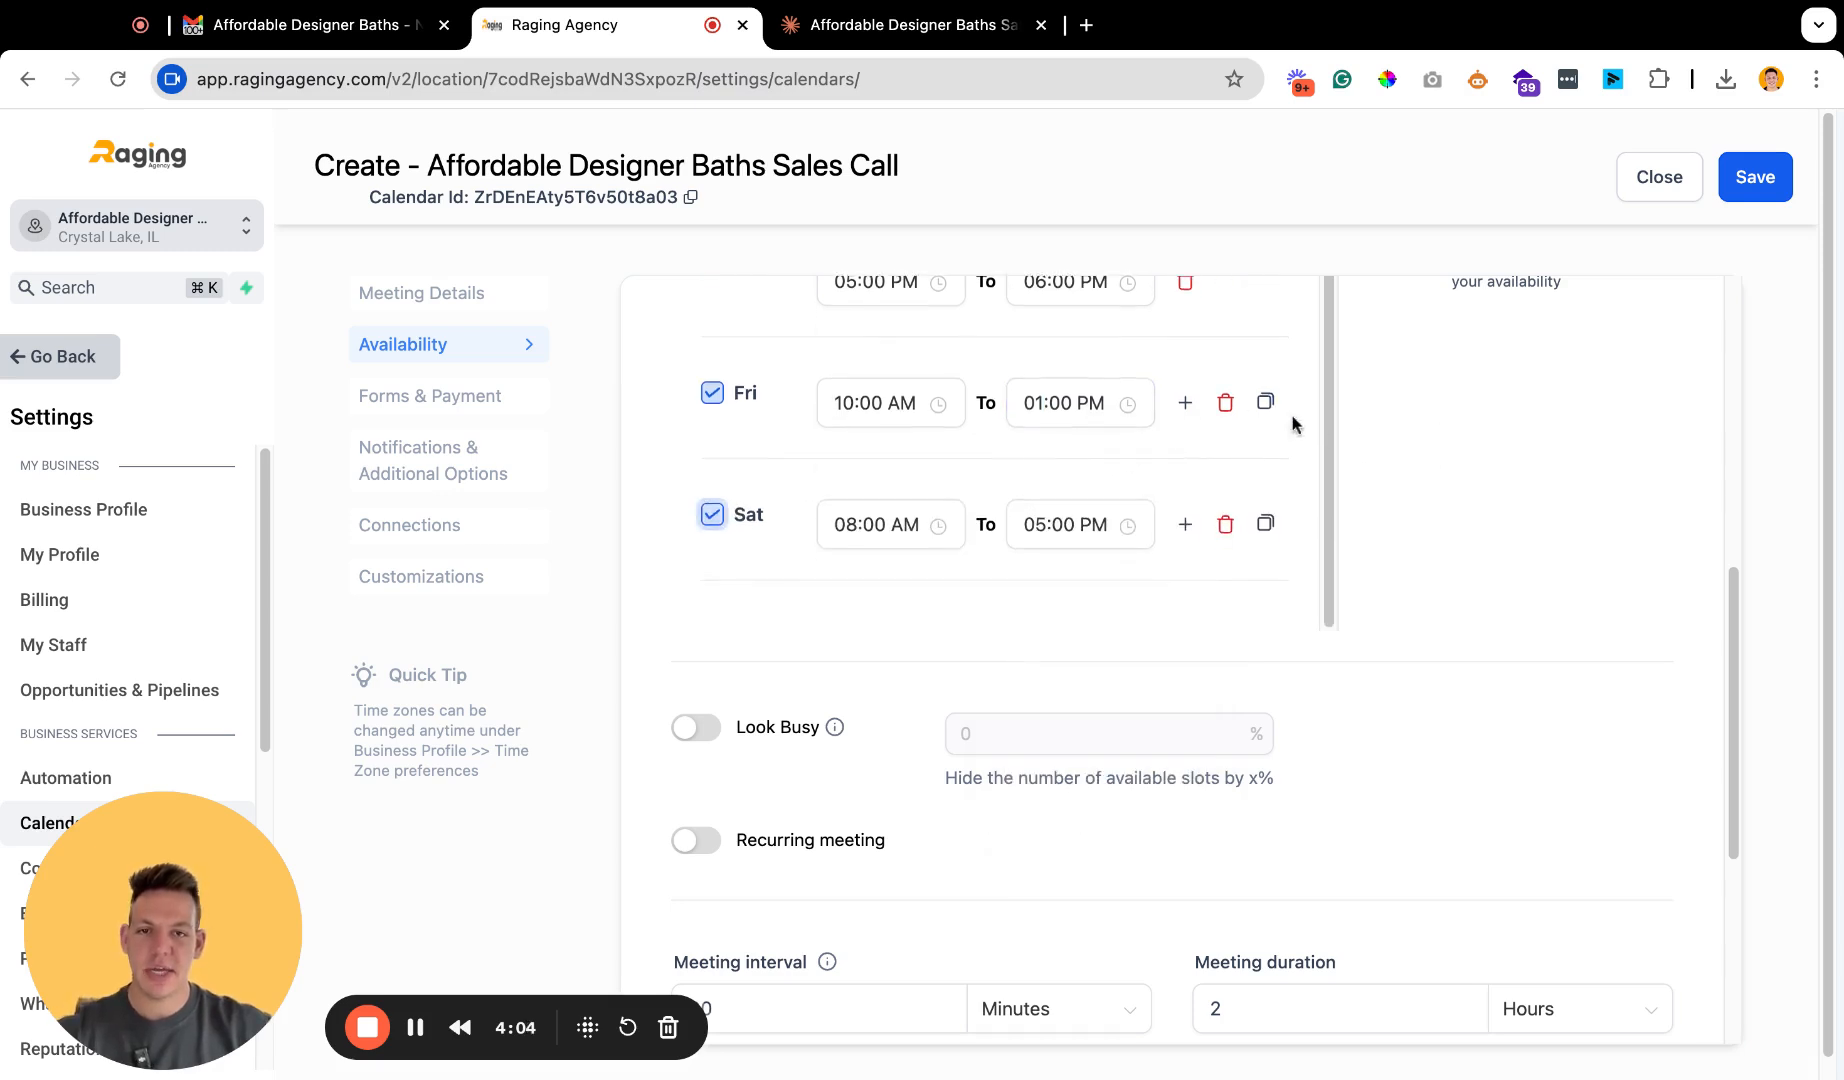
left_click(1266, 404)
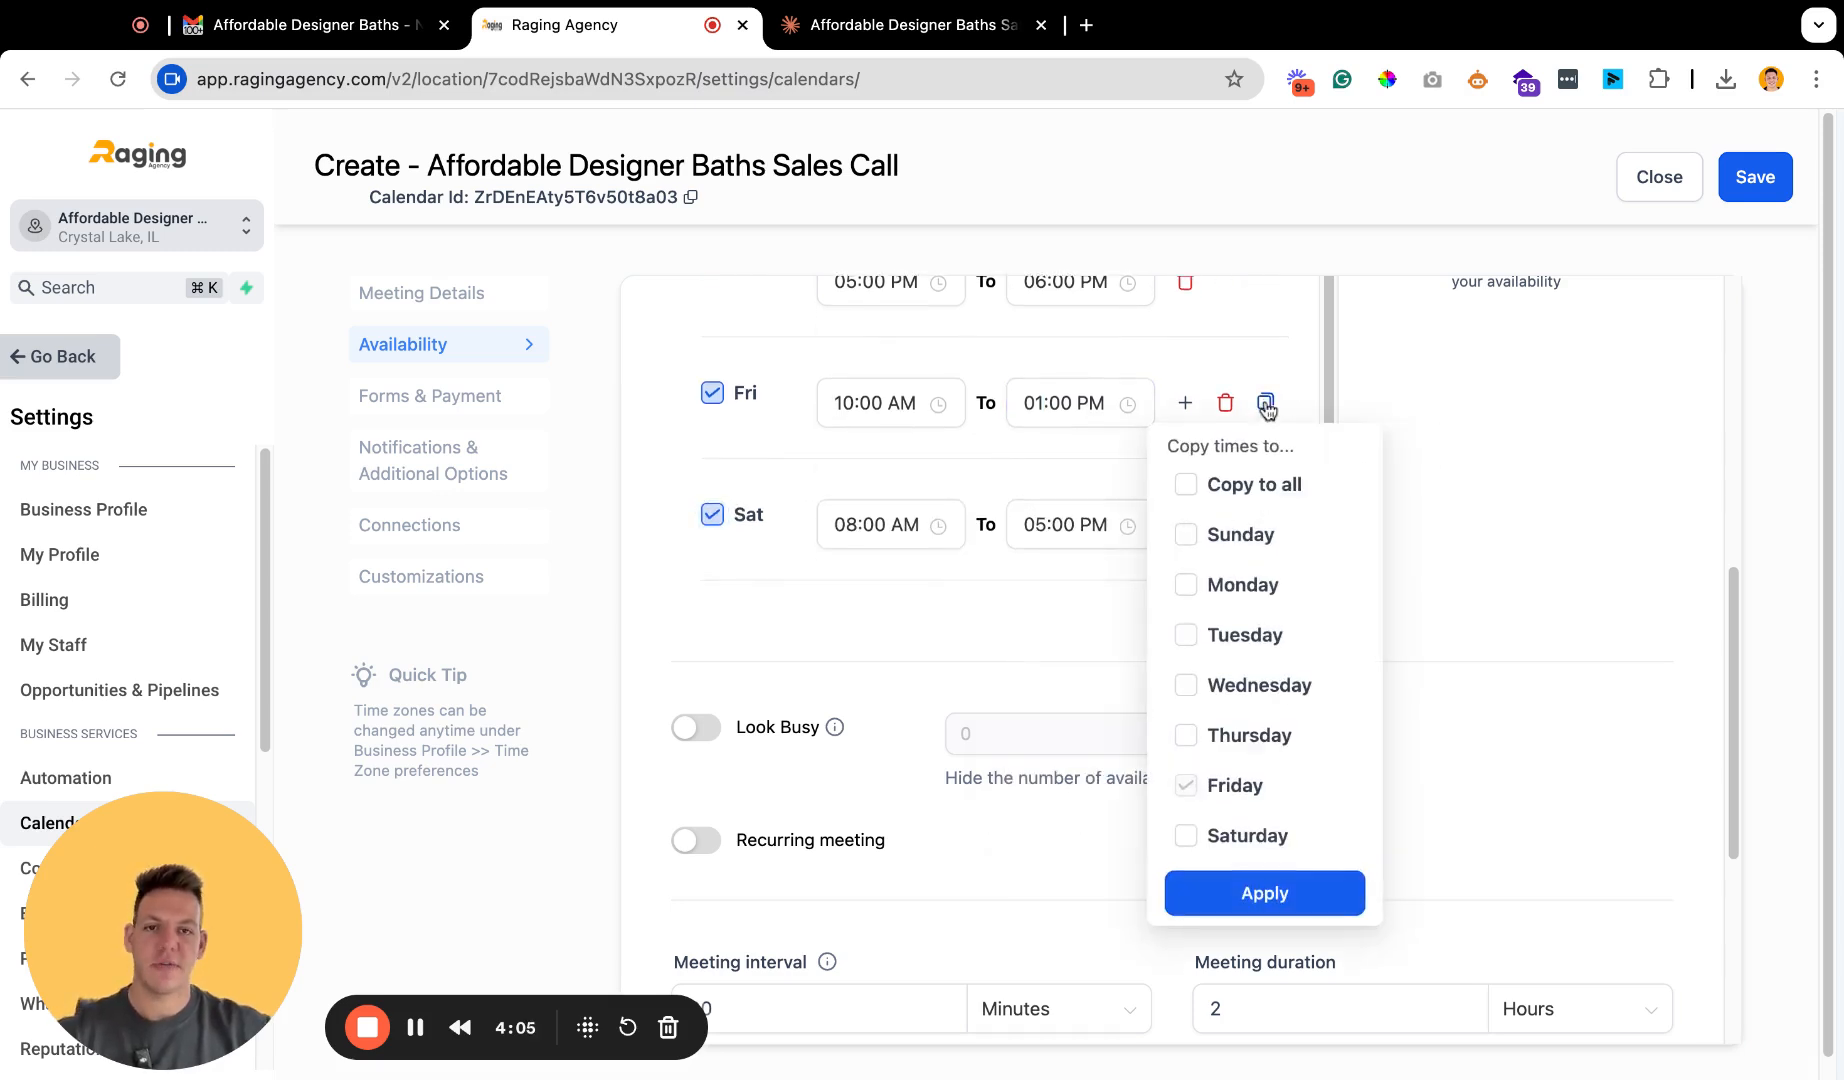
left_click(1224, 843)
left_click(1264, 892)
scroll(1010, 470, "down", 1)
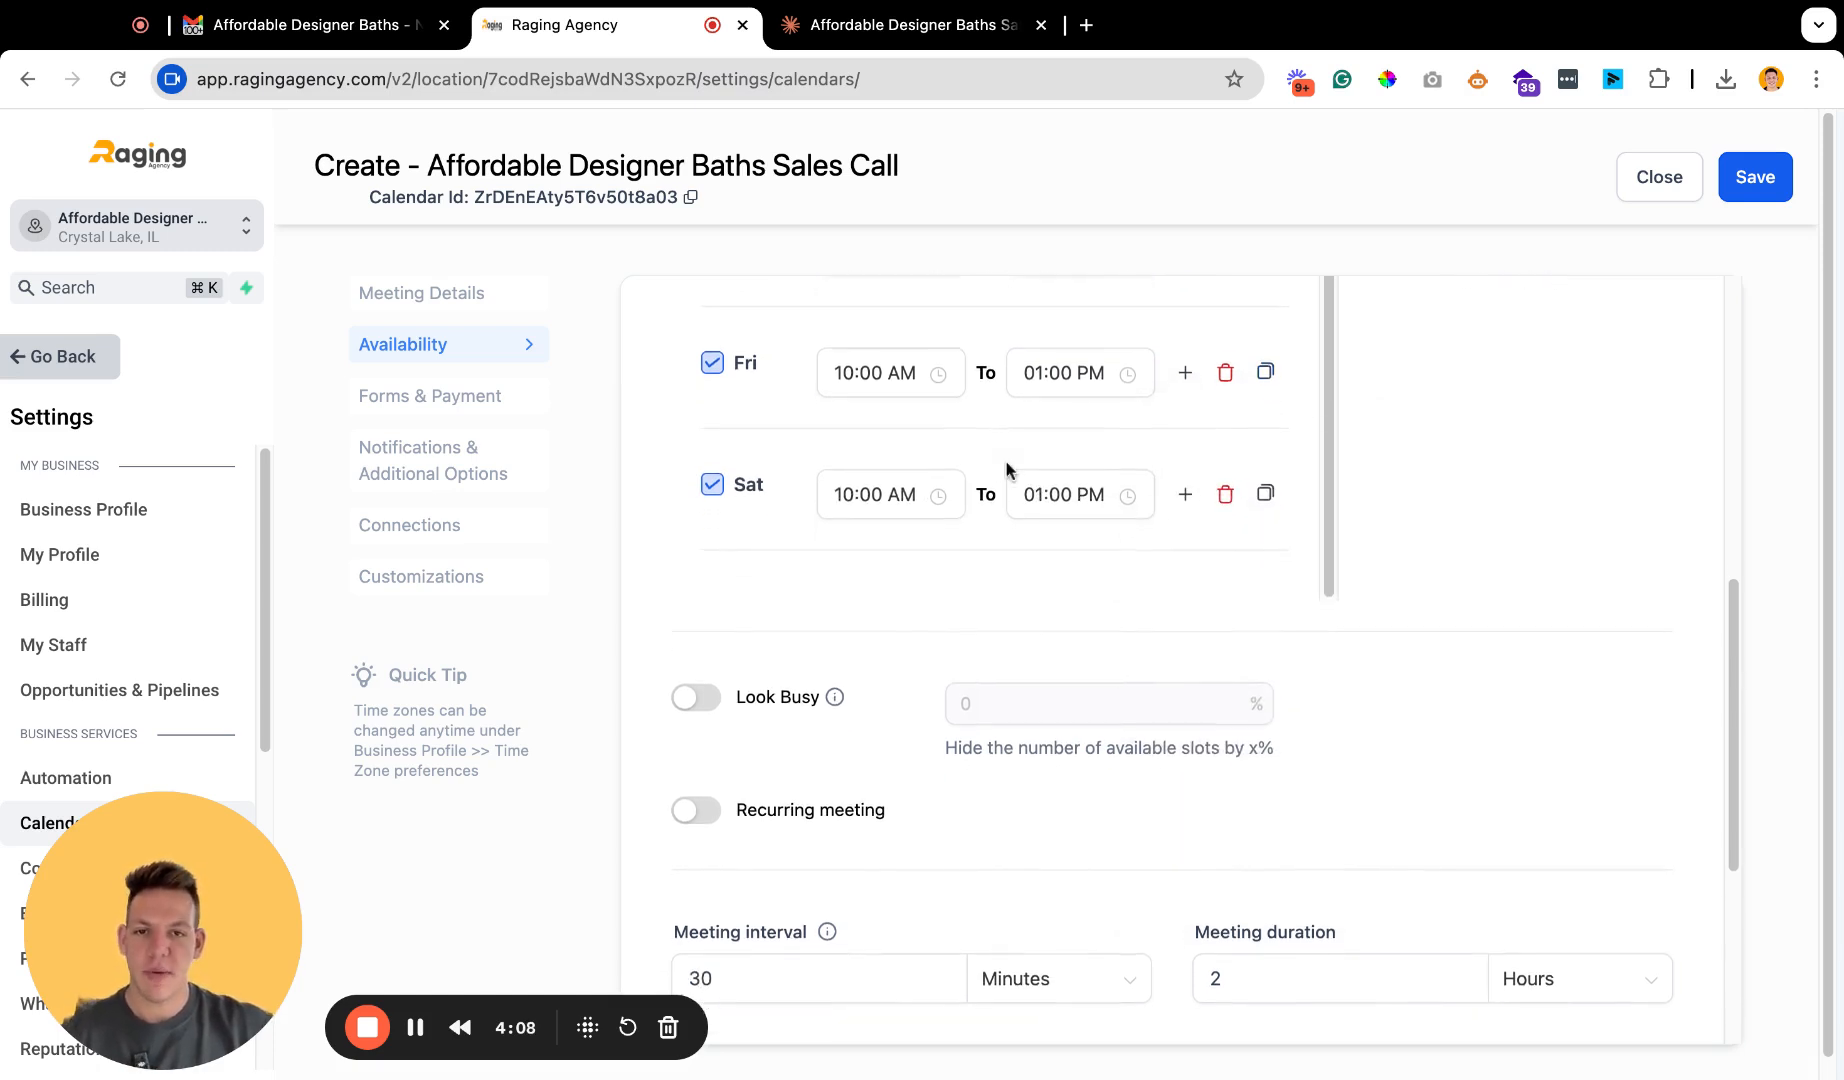
Set the calendar's booking date range to 7 days.
scroll(1455, 600, "down", 3)
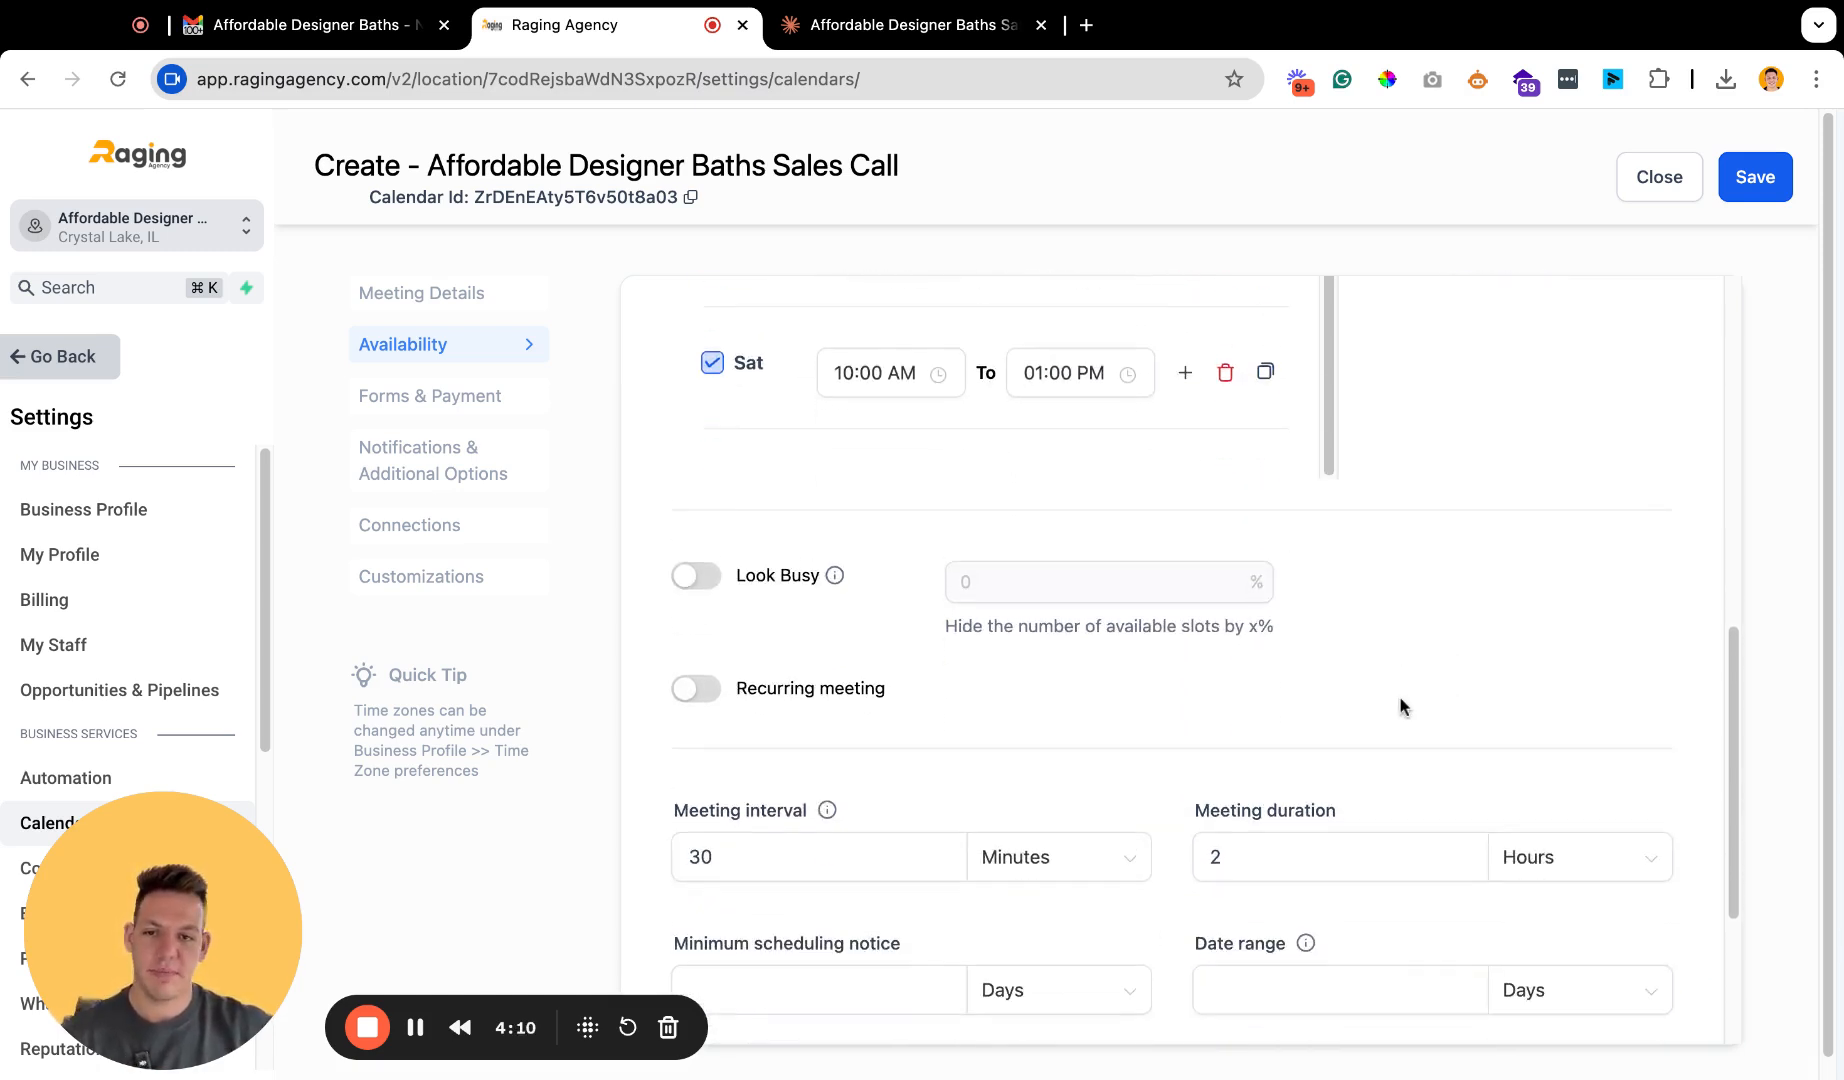
left_click(1292, 833)
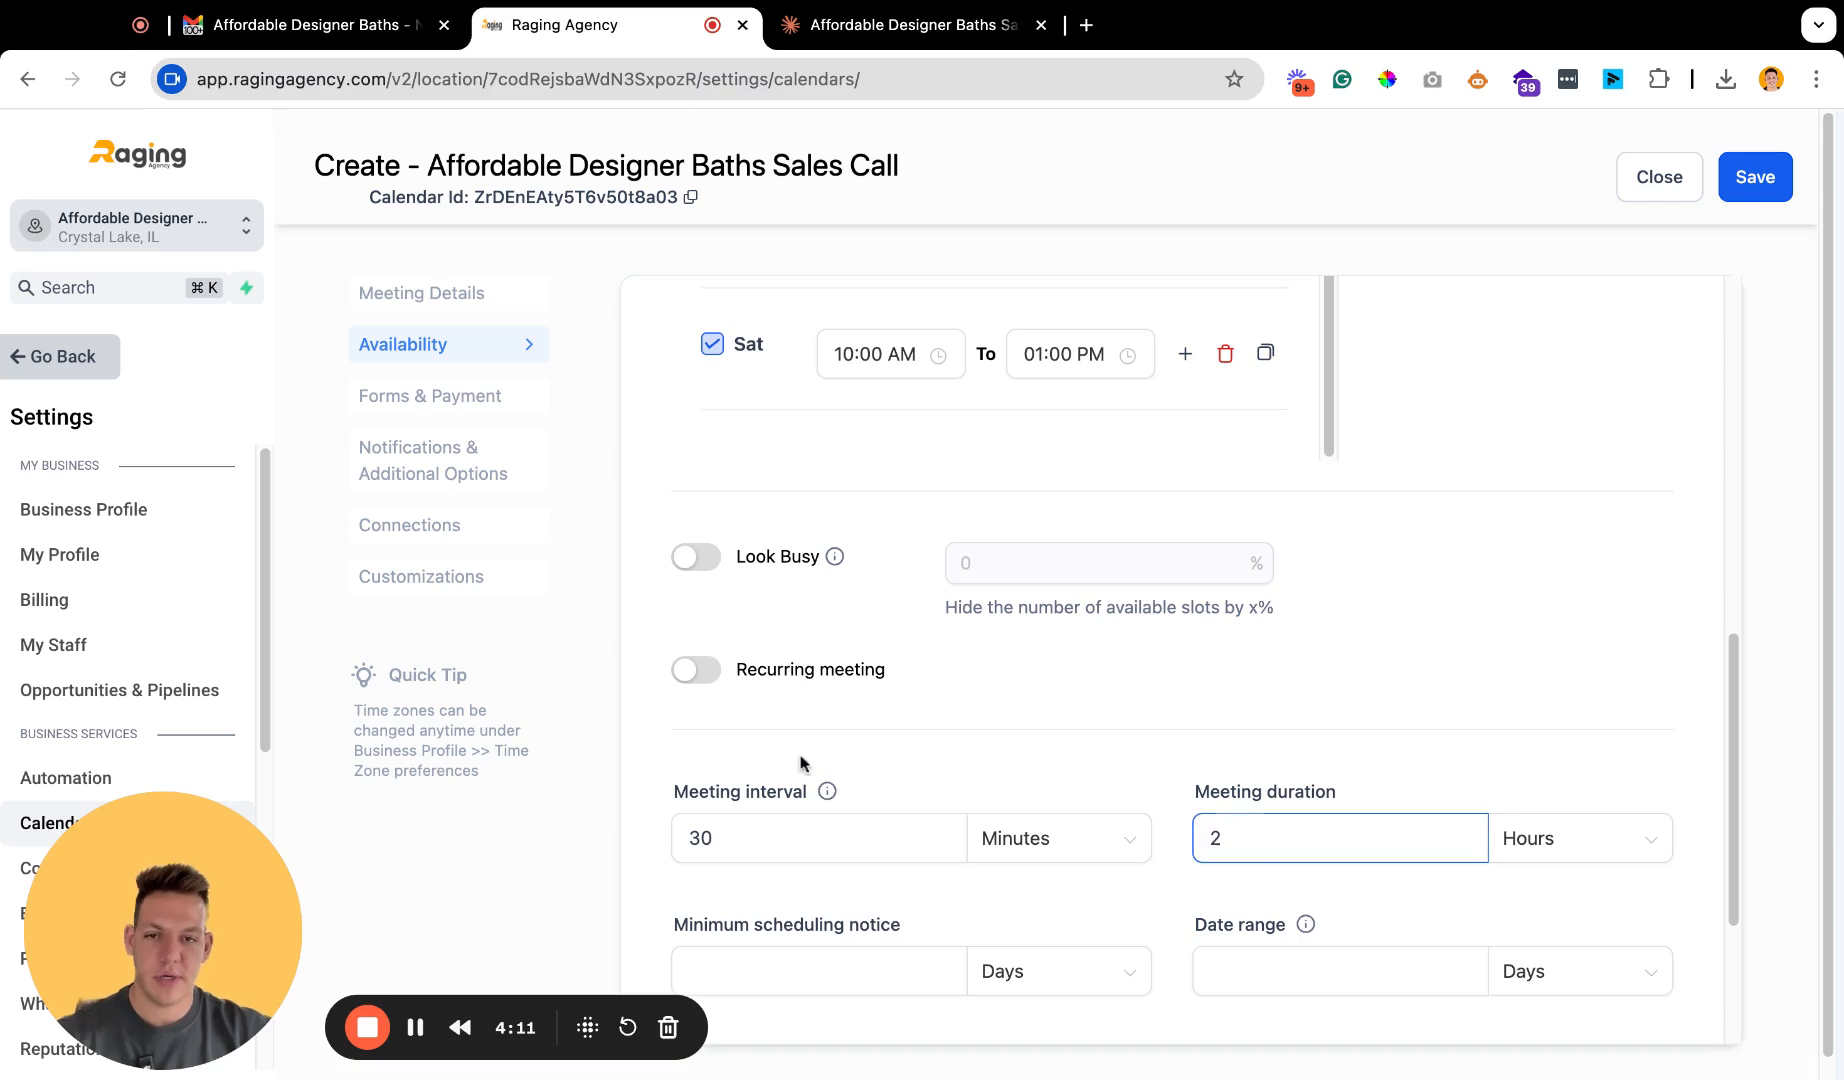
scroll(1535, 985, "down", 1)
scroll(1302, 735, "down", 3)
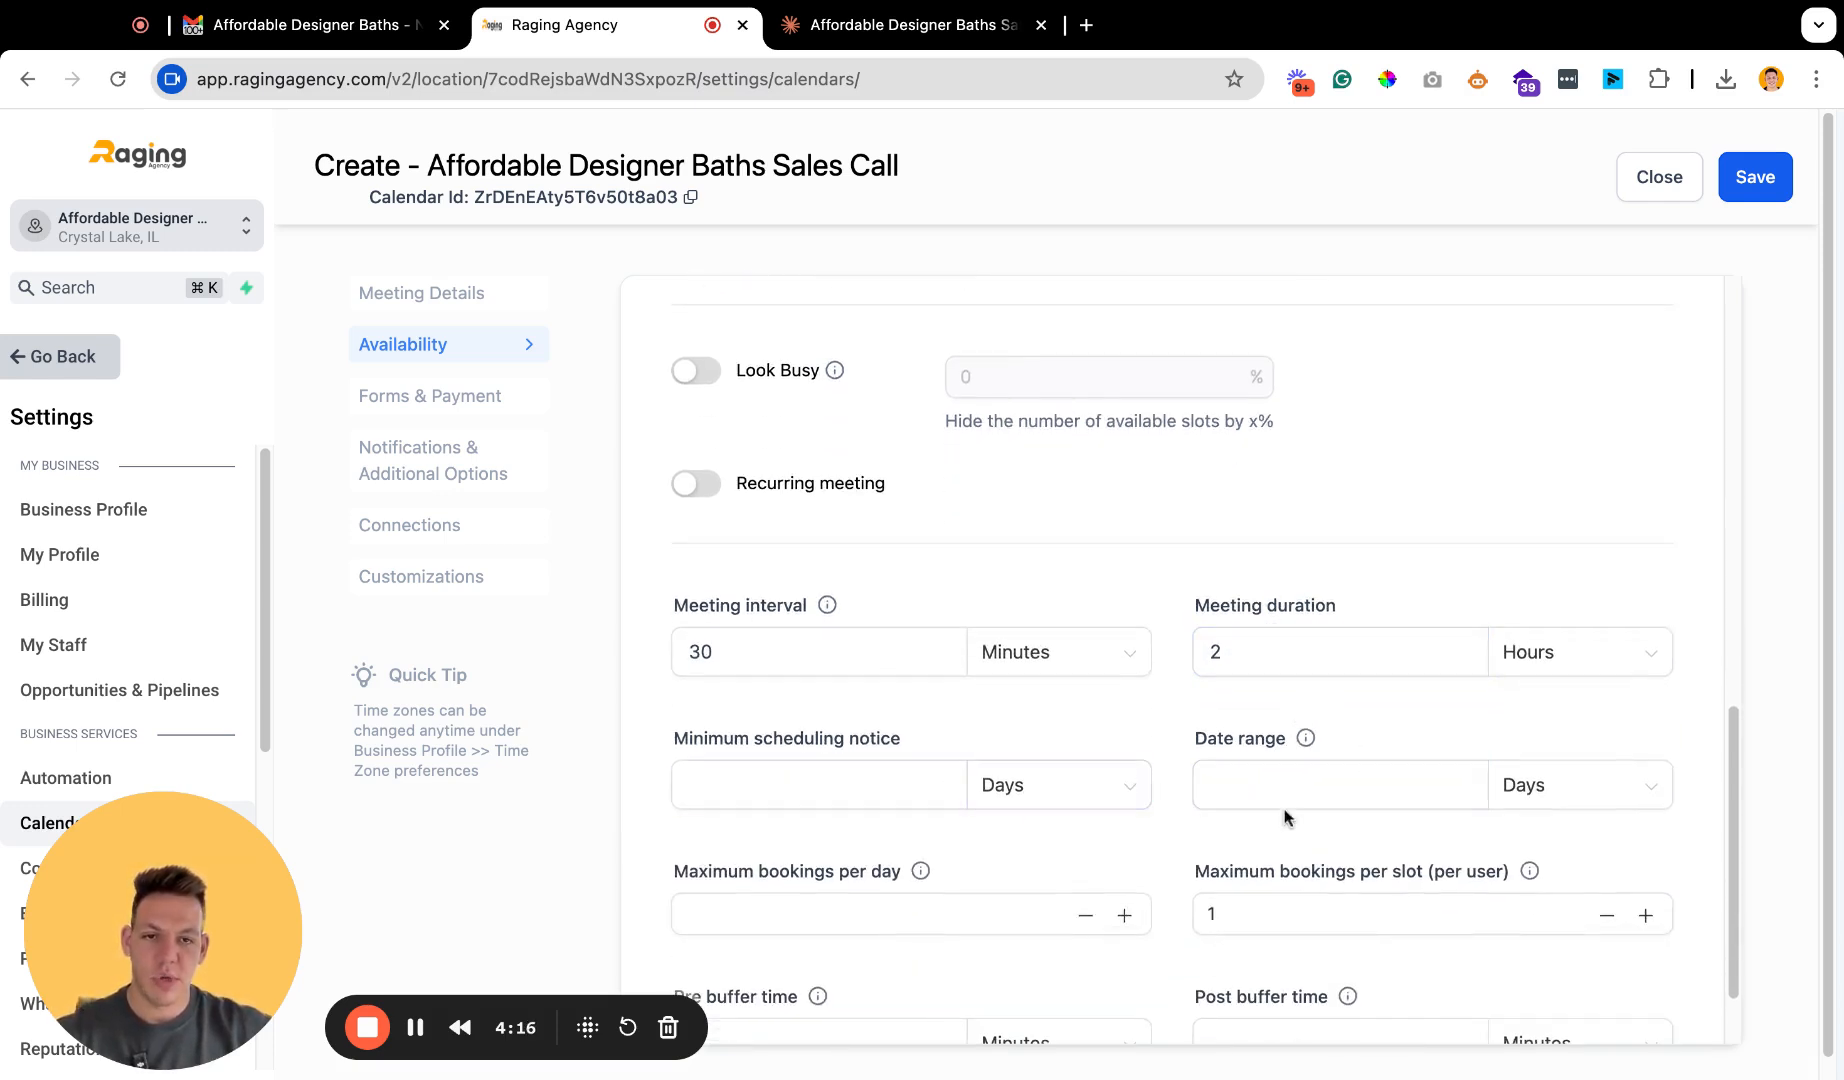
left_click(1285, 810)
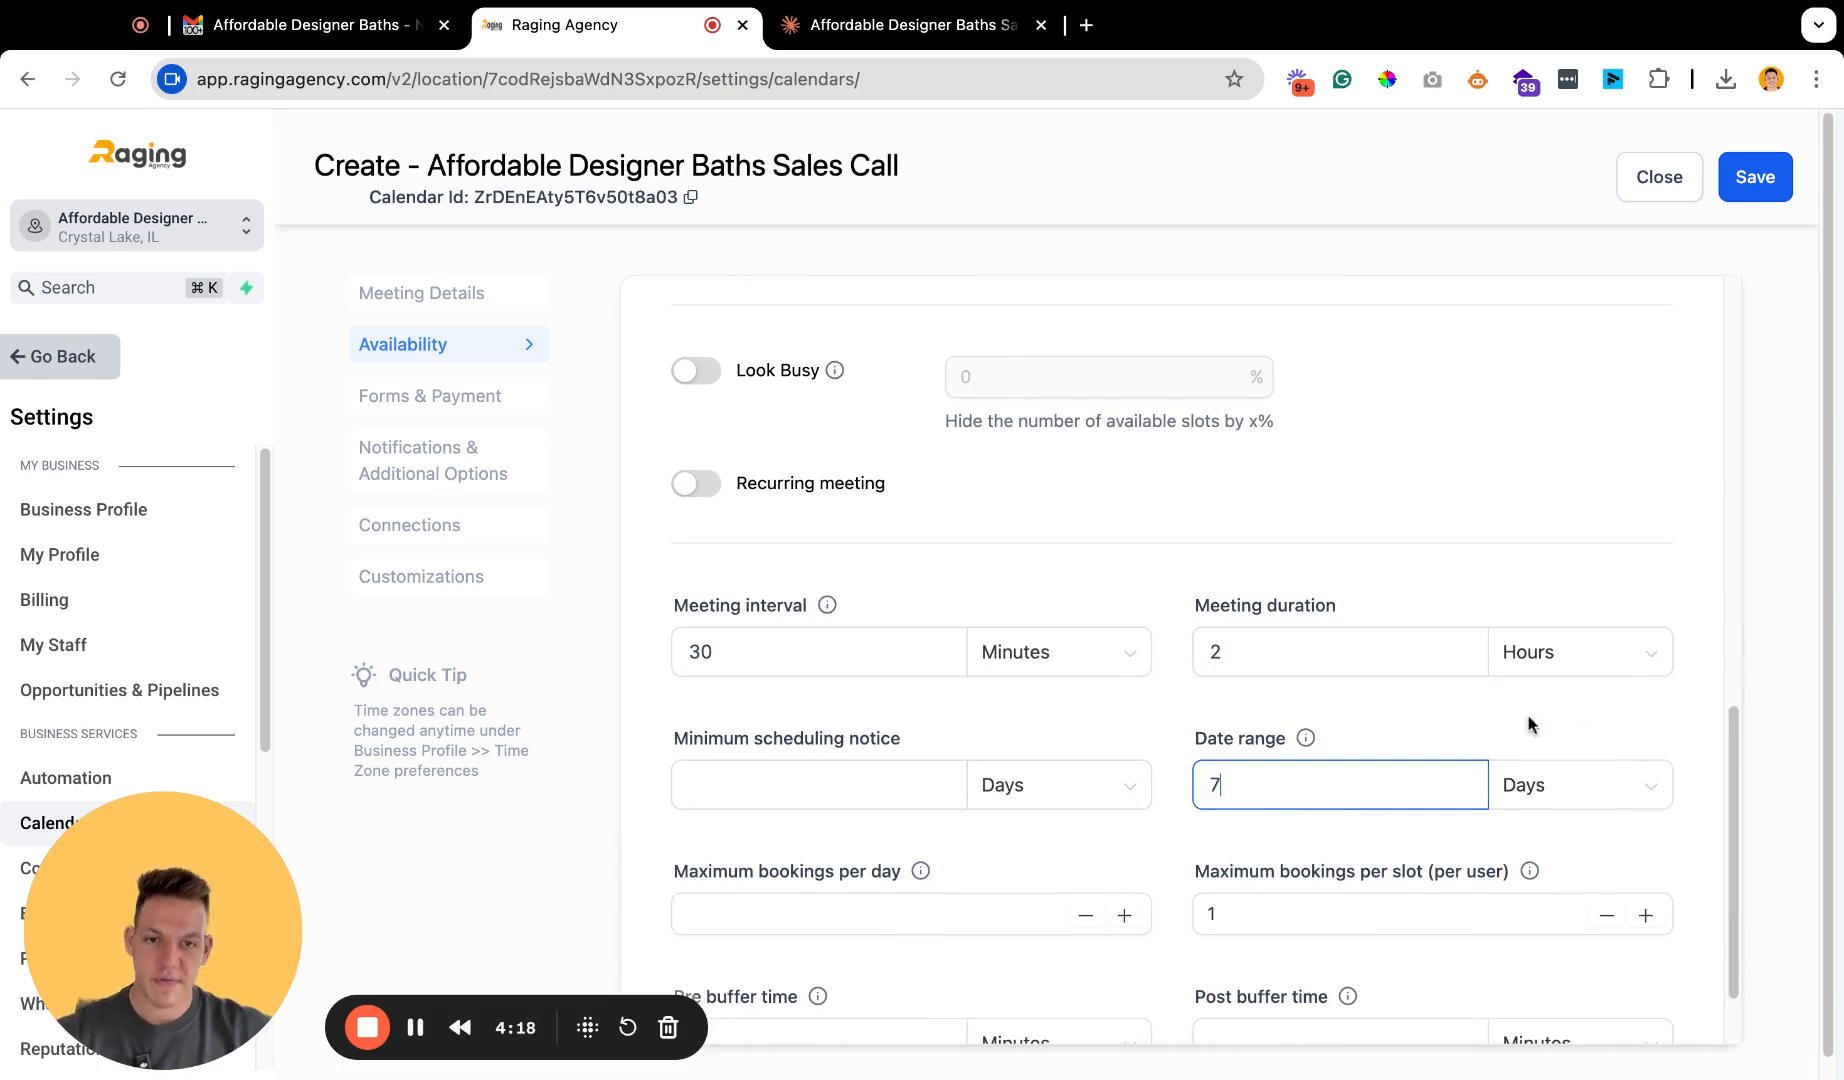
left_click(1080, 785)
scroll(1082, 767, "down", 1)
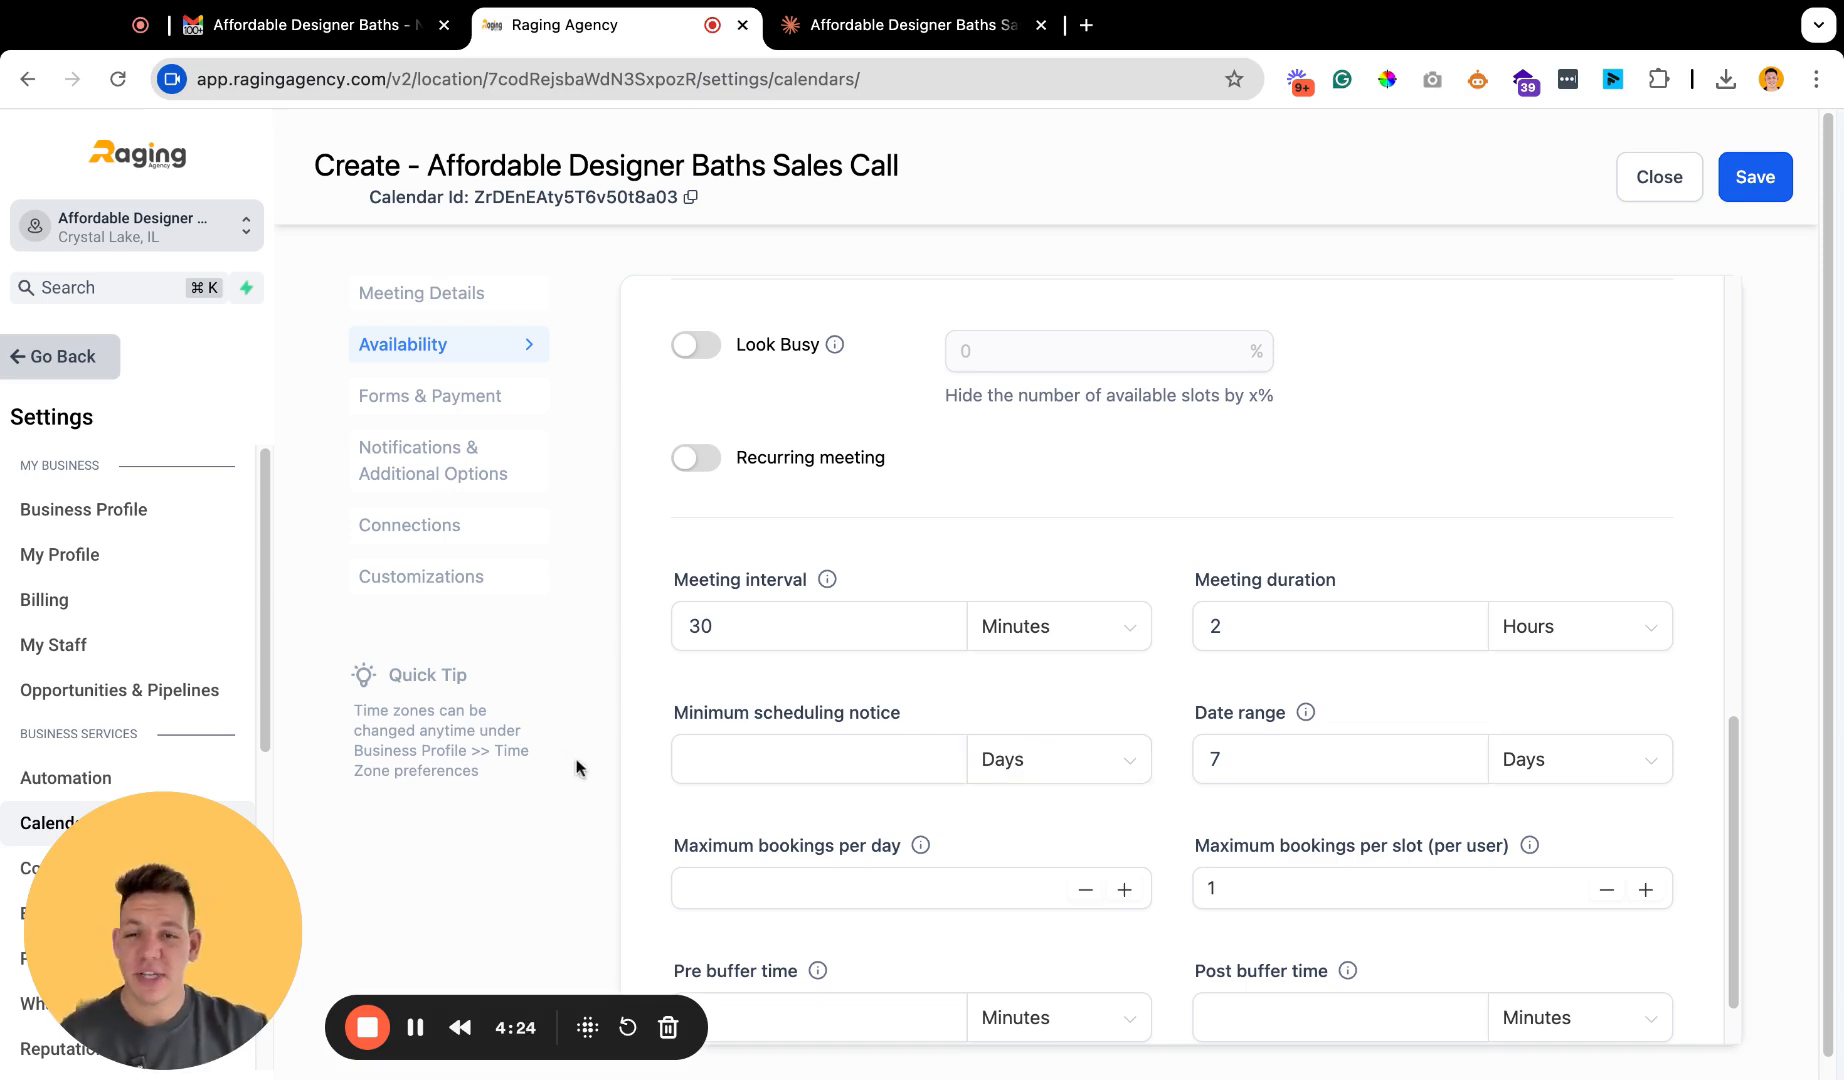
Set the minimum scheduling notice to 5 hours.
left_click(759, 769)
left_click_drag(1174, 712, 1254, 714)
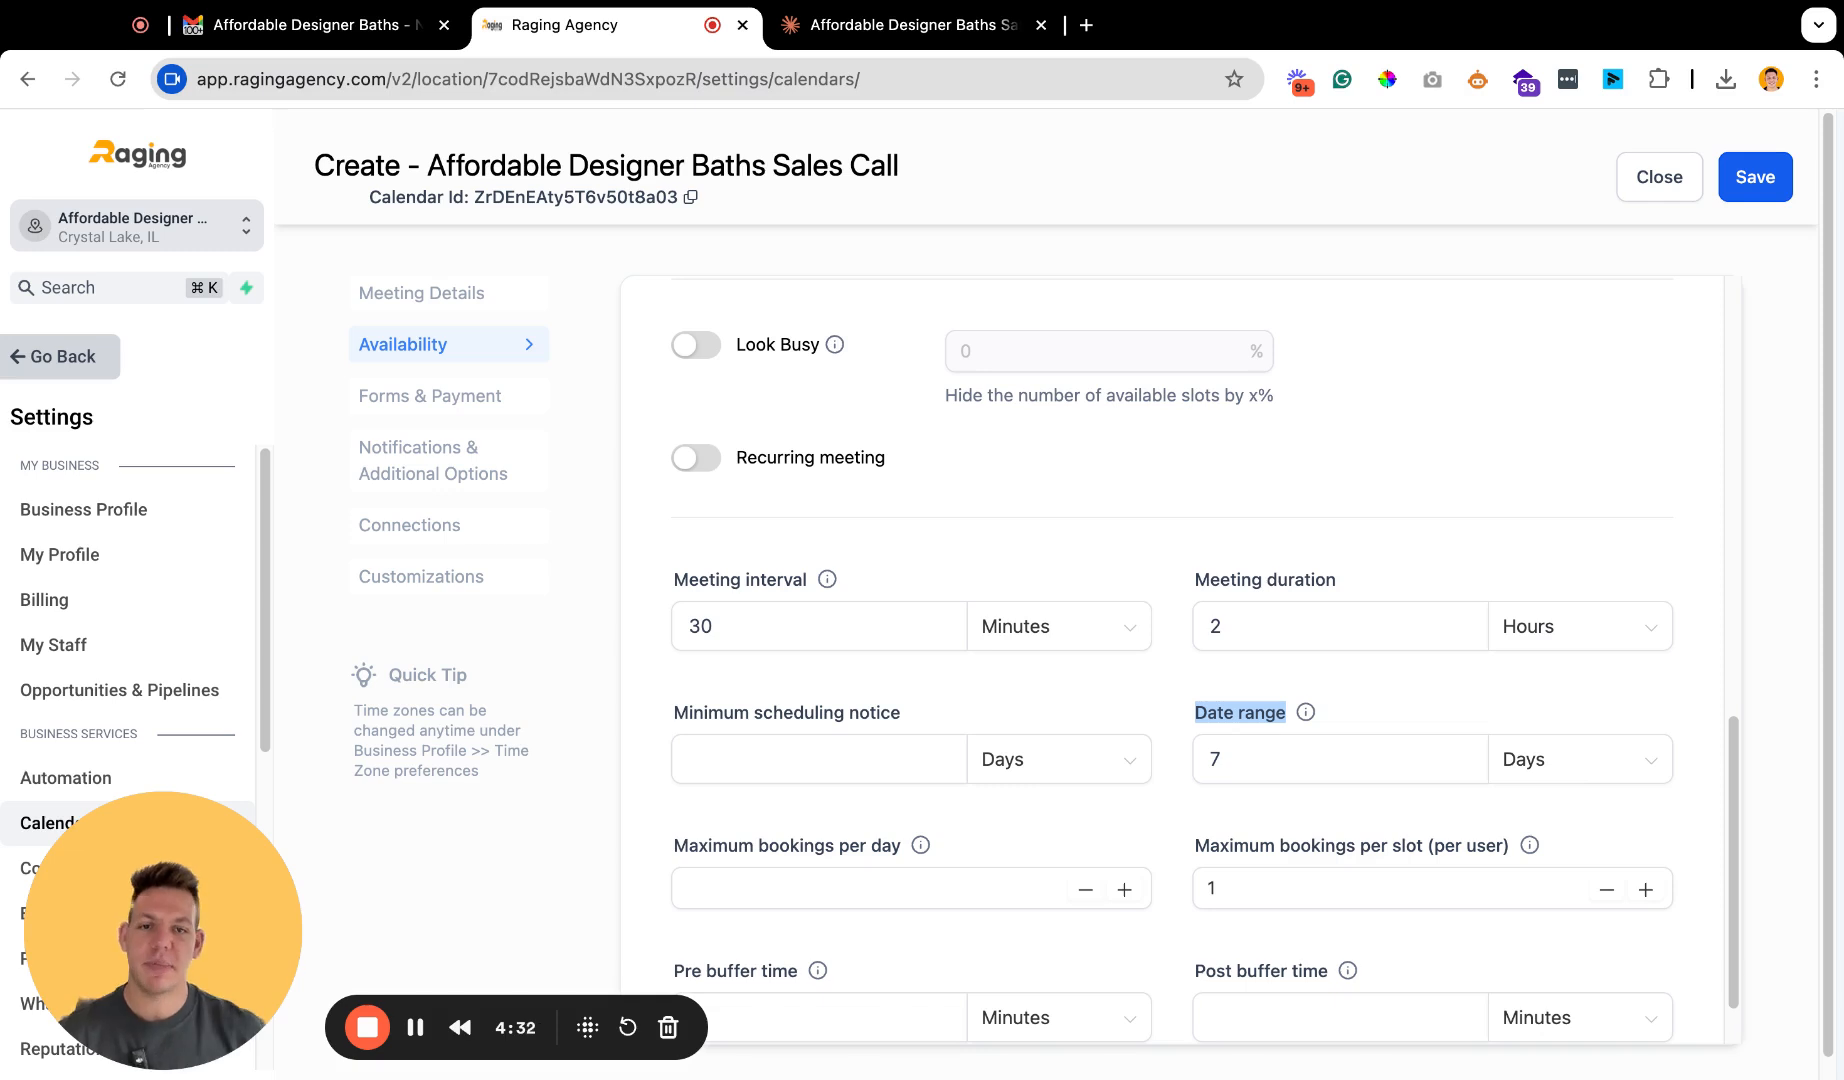
left_click(768, 772)
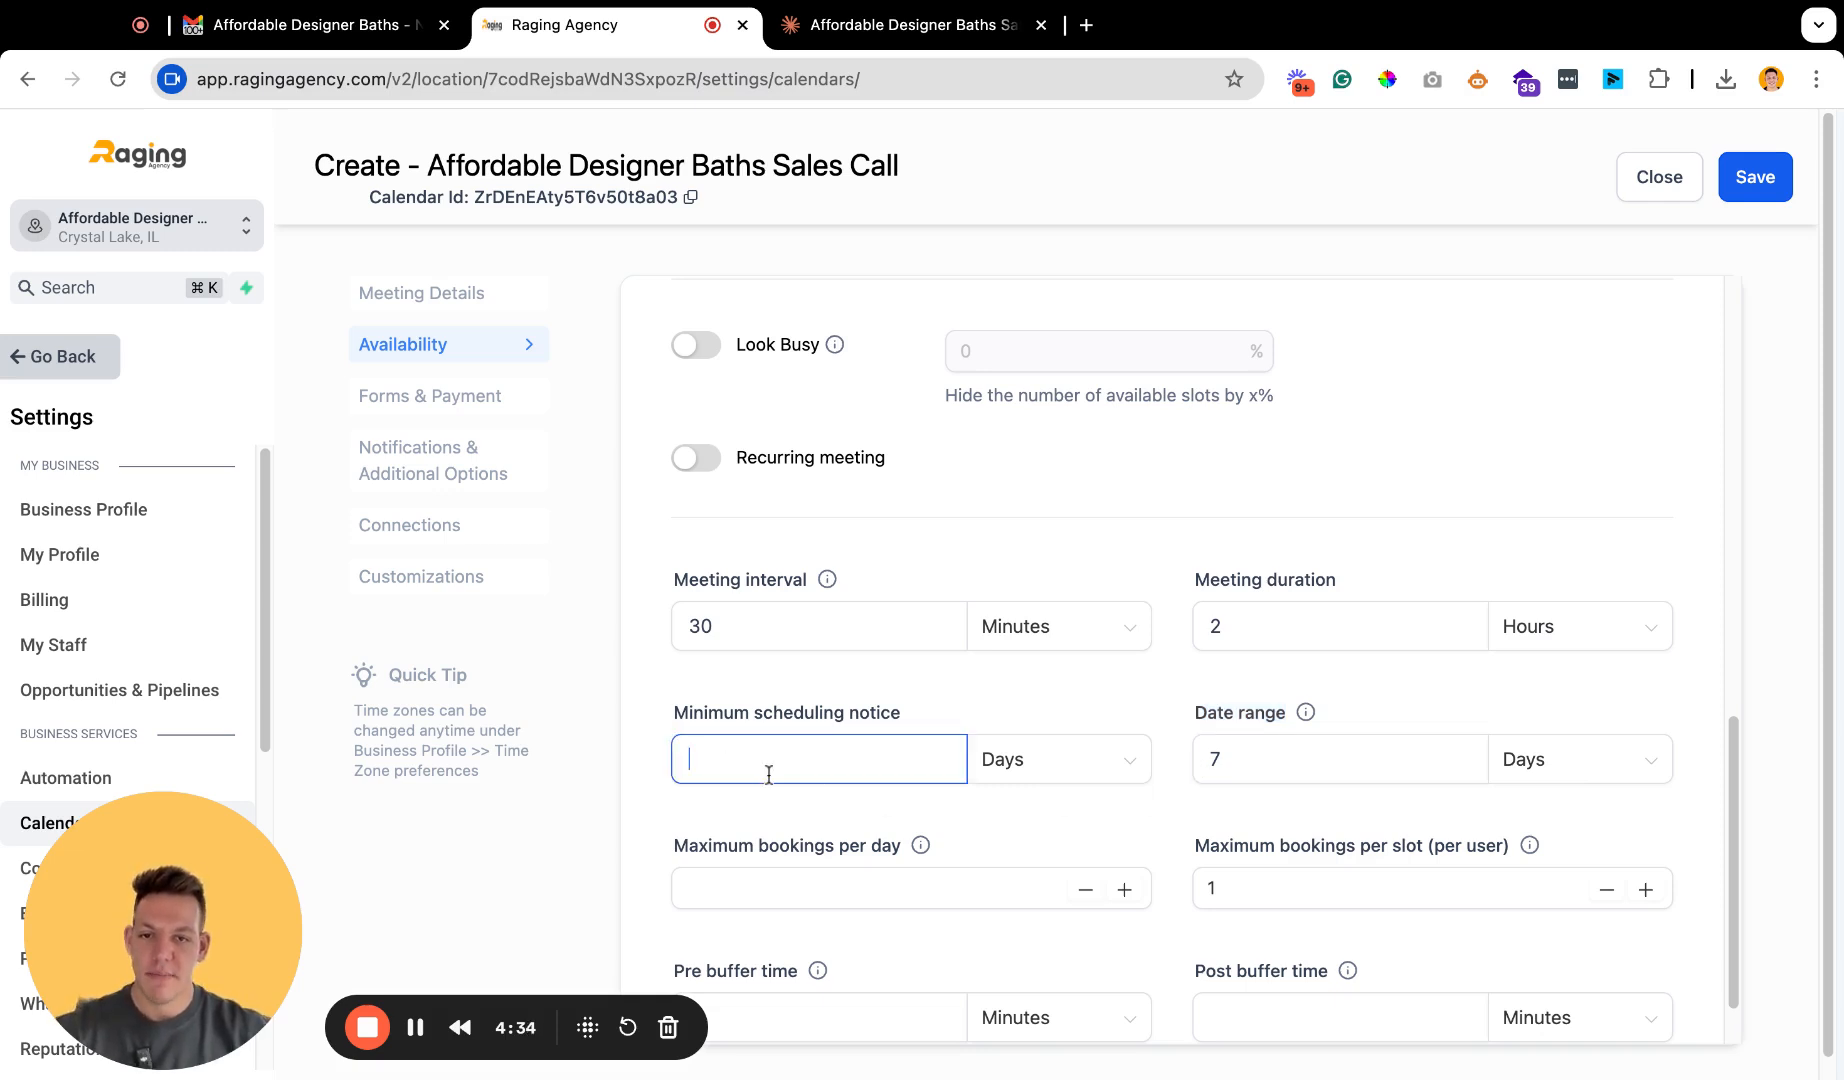
left_click(1010, 780)
left_click(1005, 816)
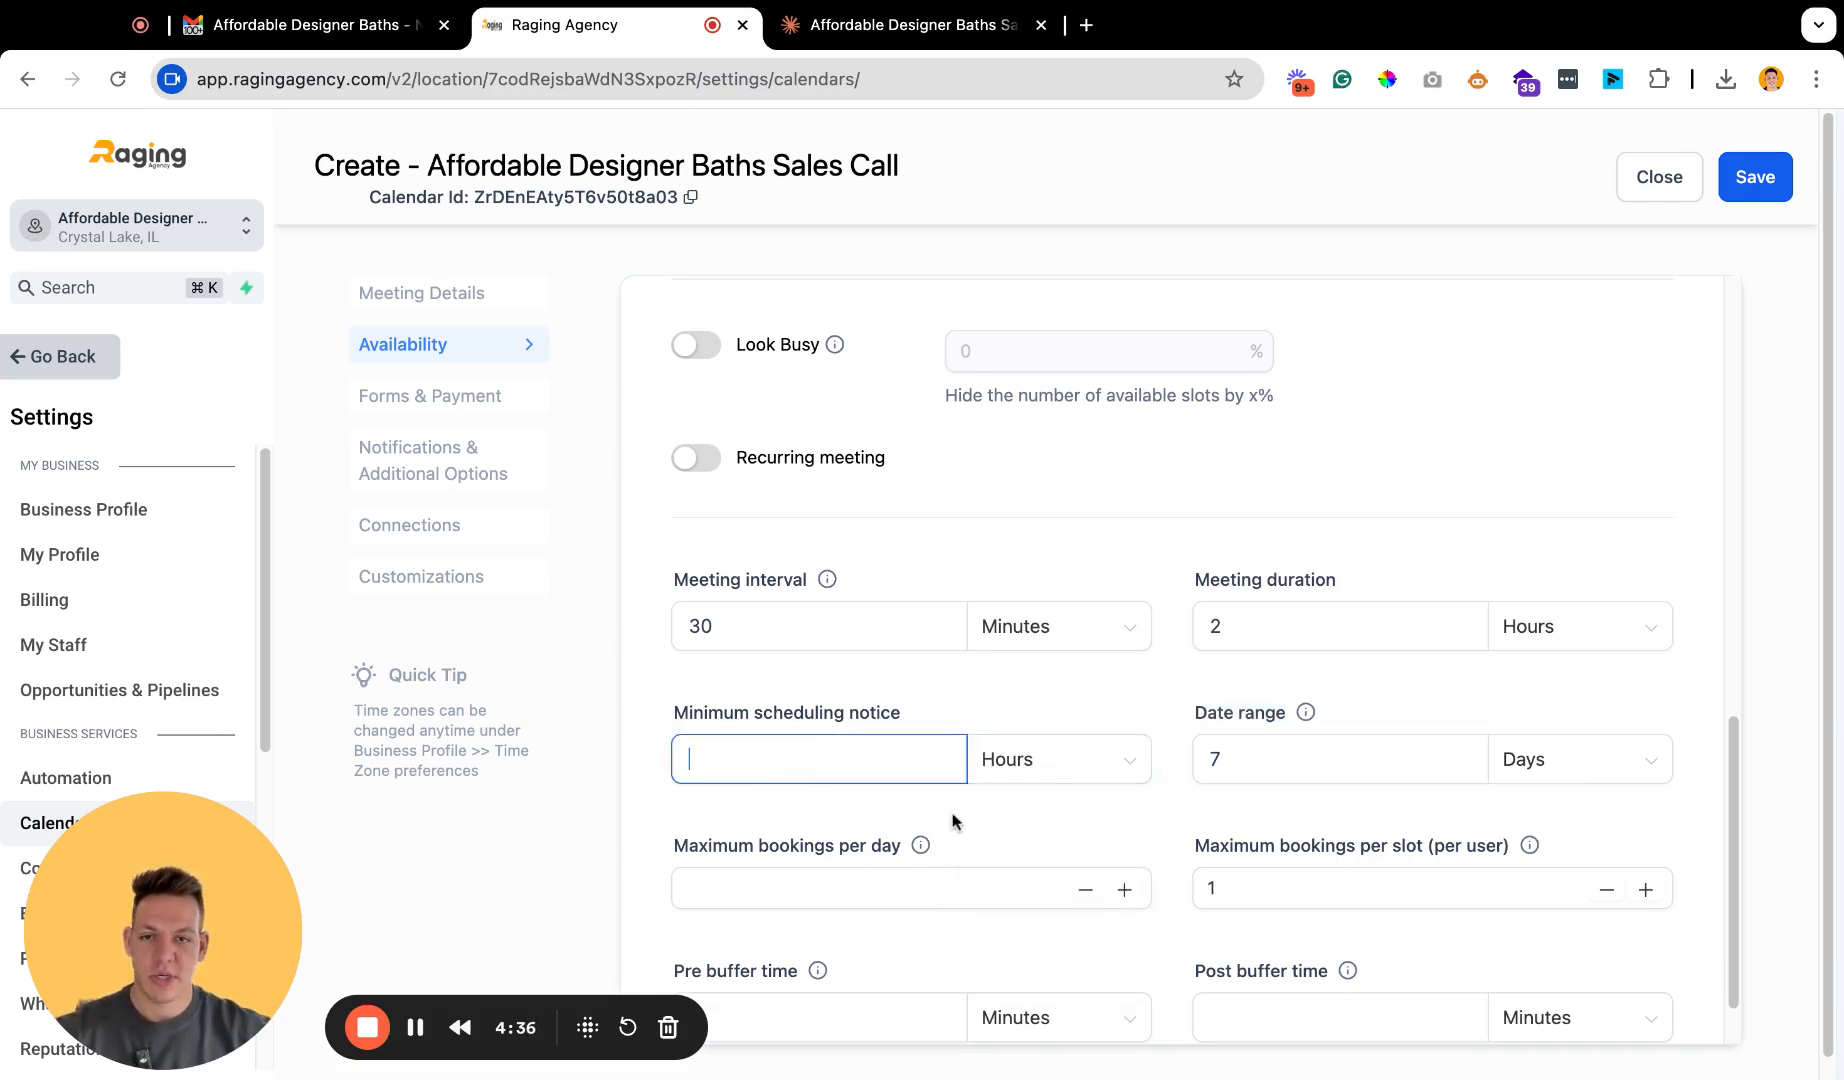
type("5")
Set the post buffer time to 15 minutes and the maximum bookings per day to 3.
scroll(1262, 862, "down", 1)
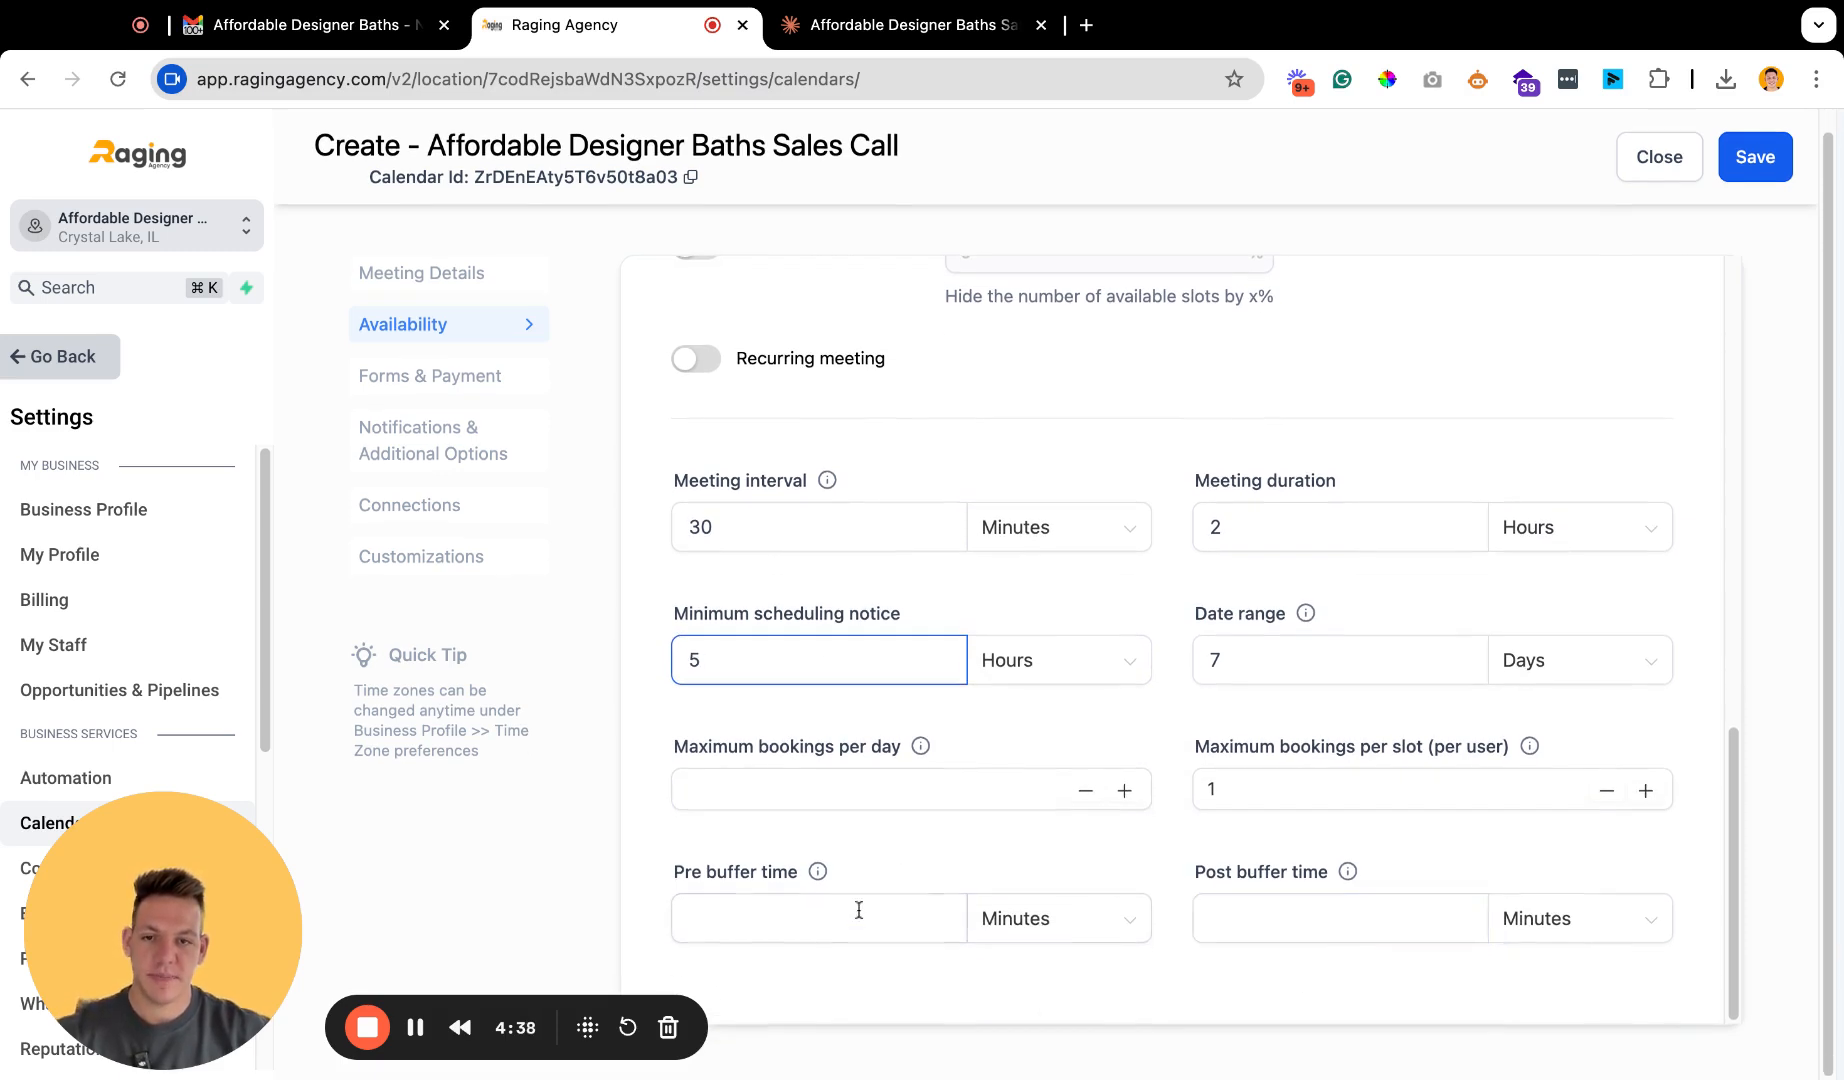
left_click(1306, 926)
type("15")
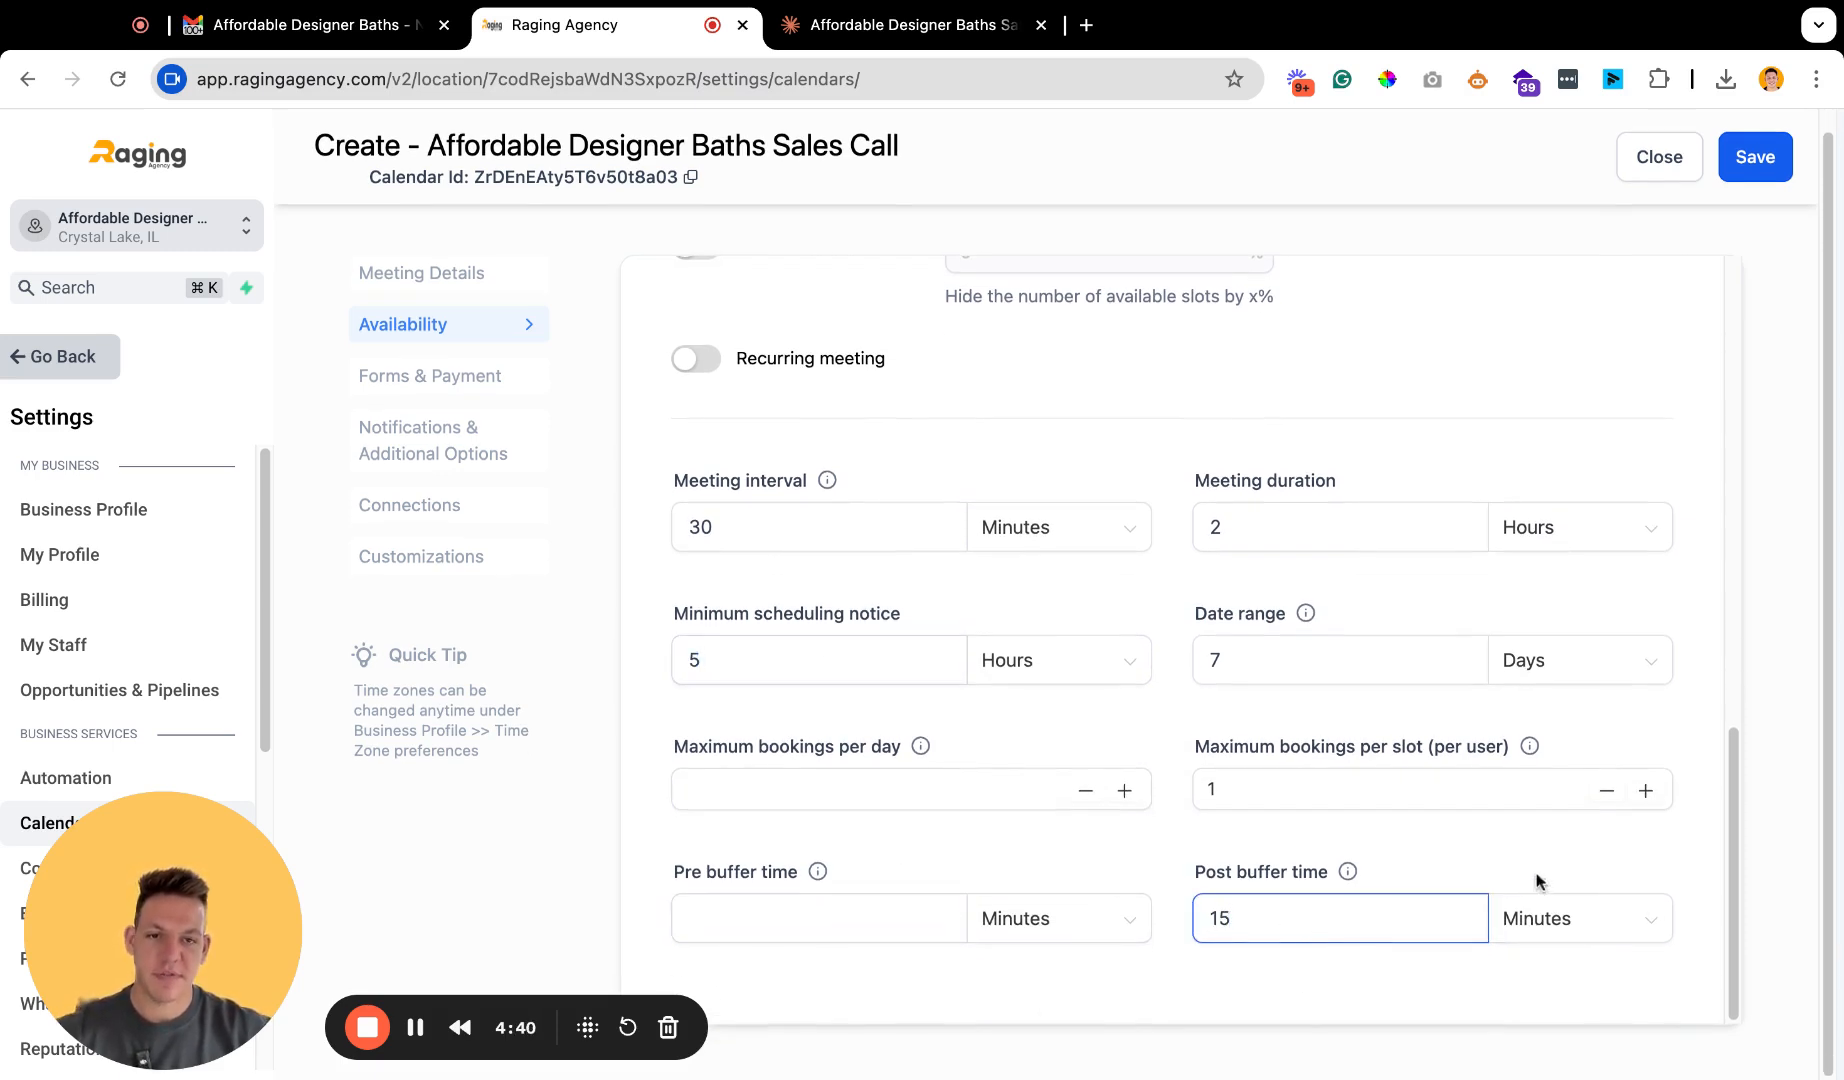
left_click(793, 786)
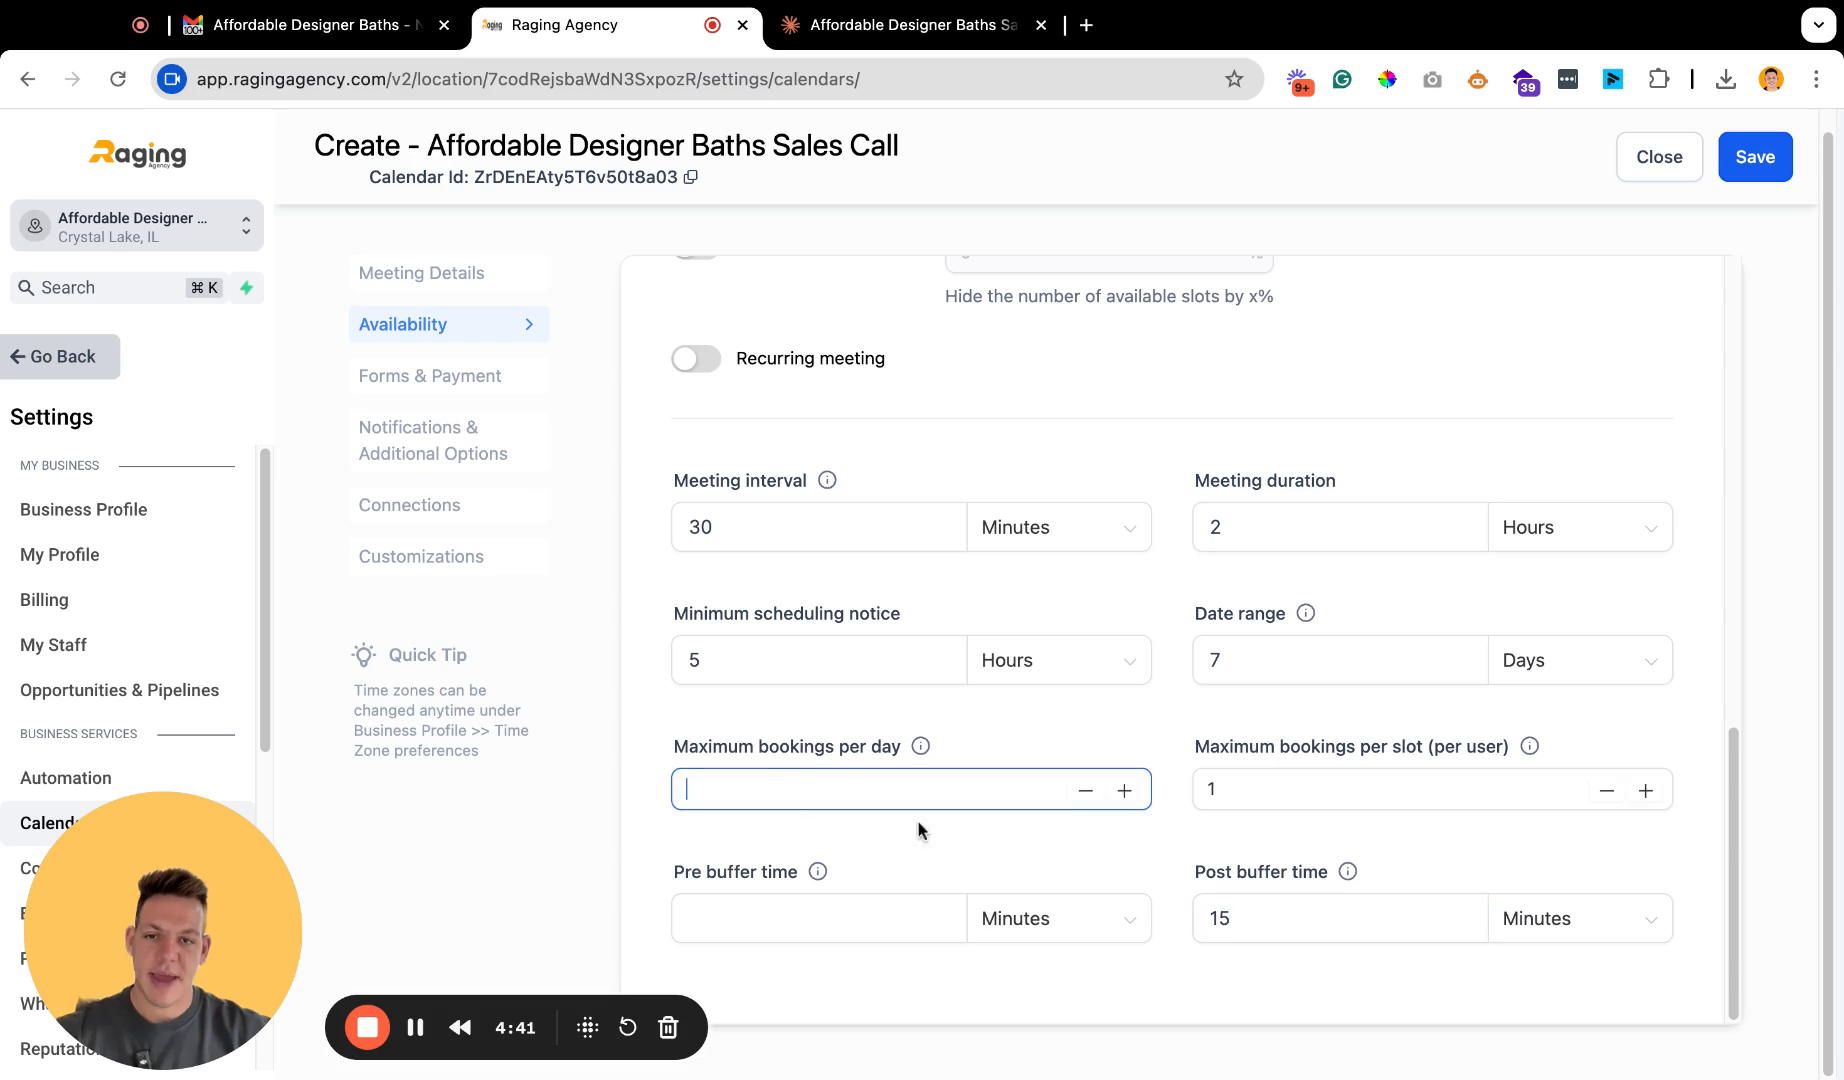
type("3")
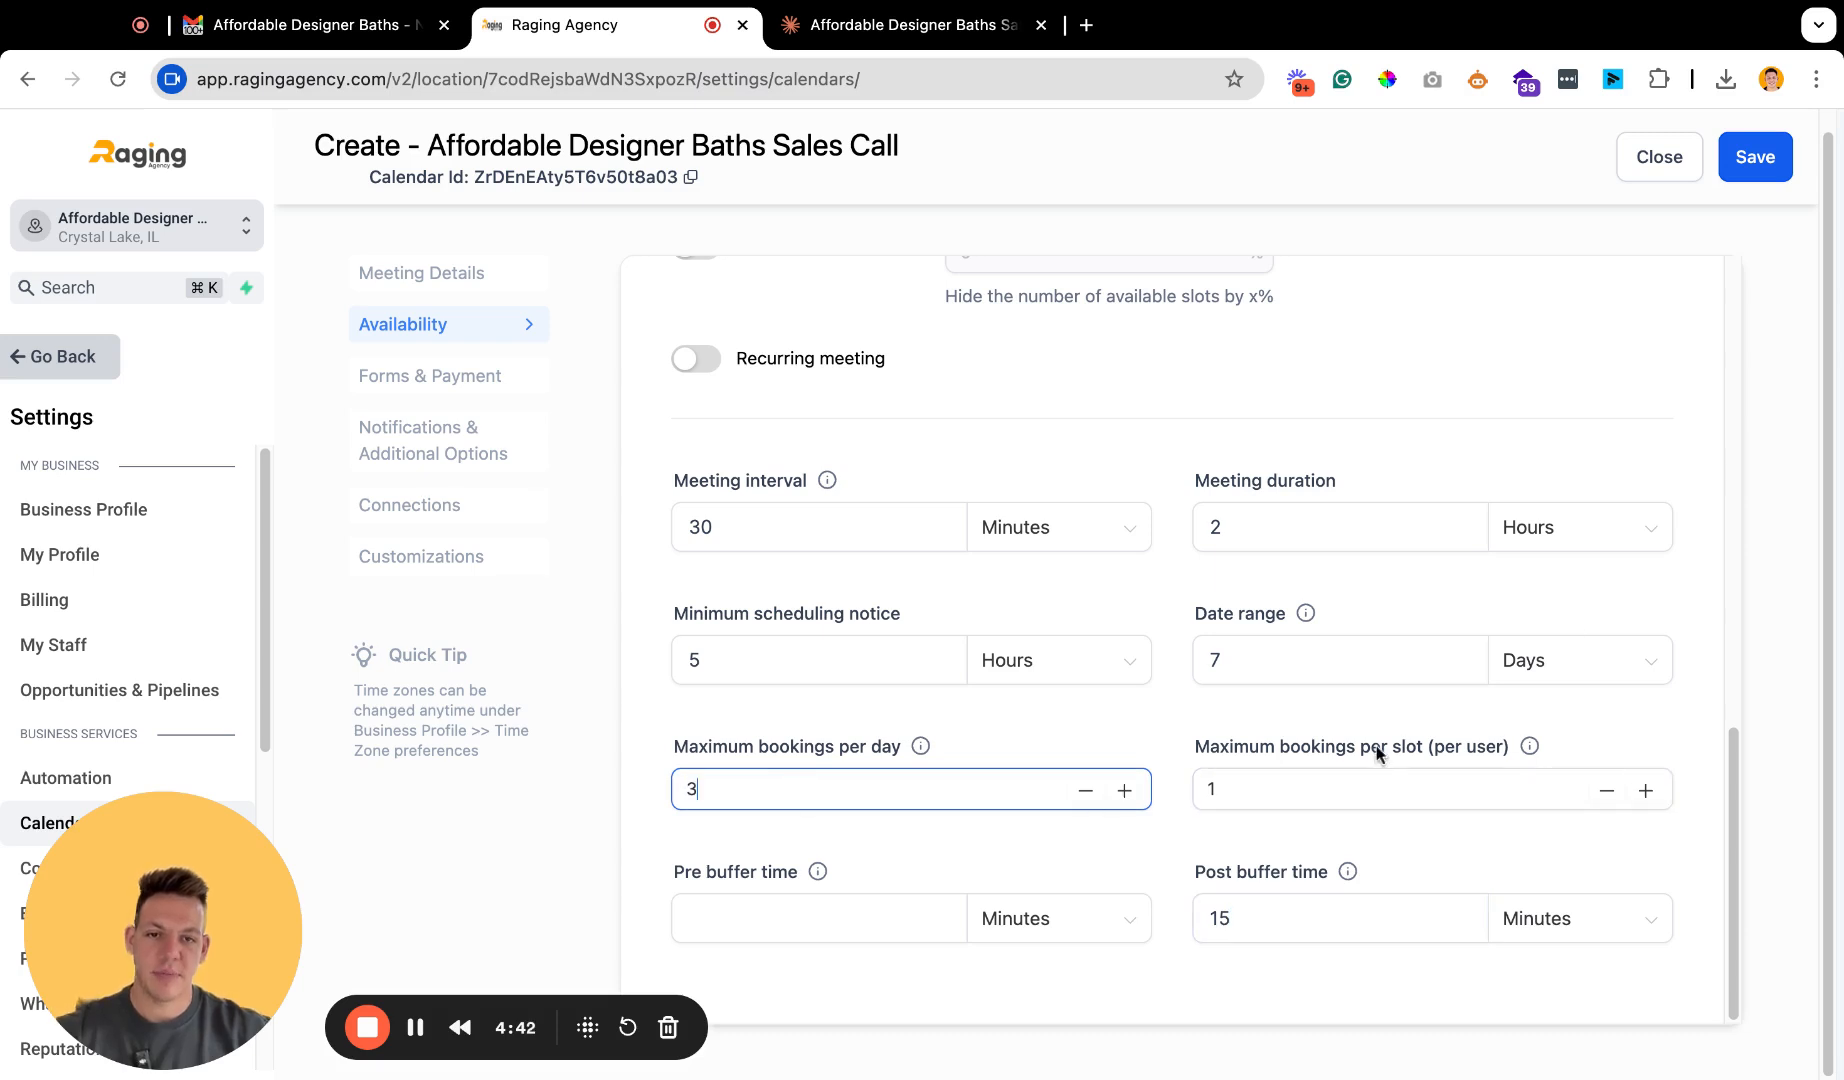
Save the calendar's availability settings.
triple_click(638, 752)
left_click(1037, 733)
scroll(1037, 765, "up", 1)
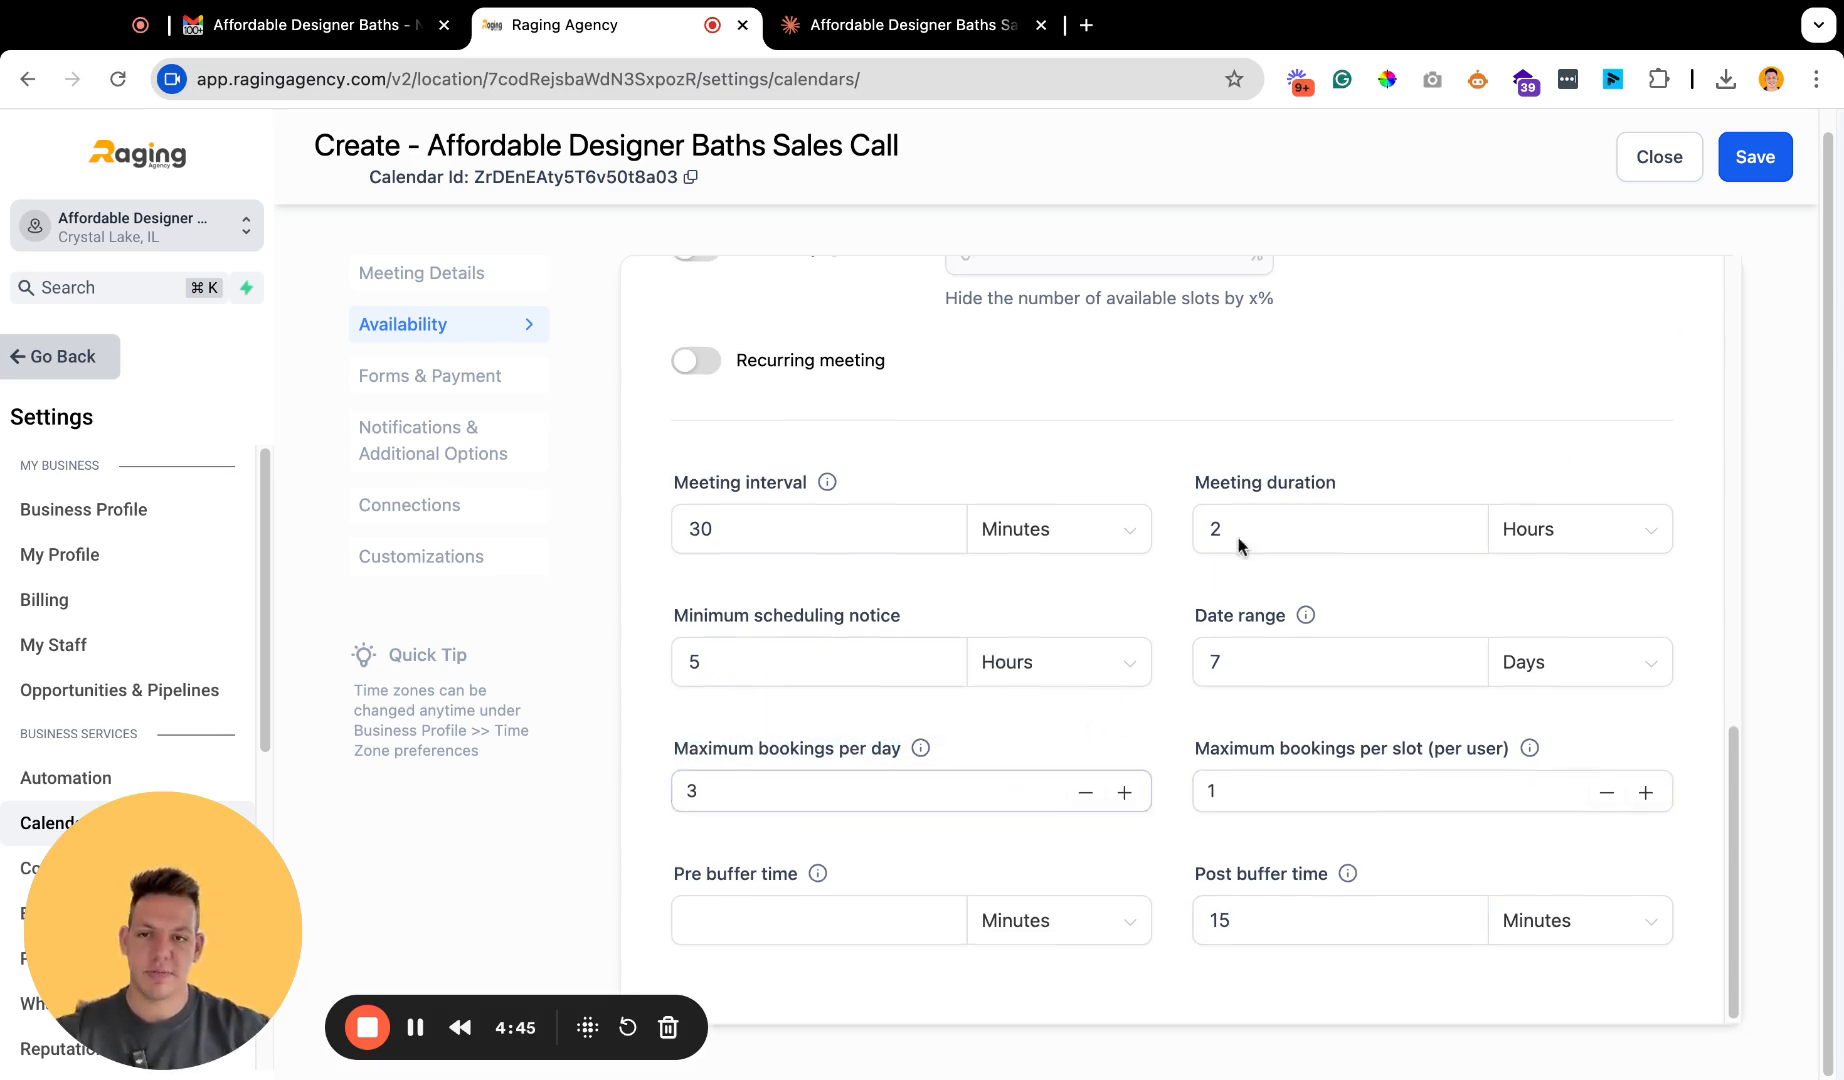
left_click(1747, 162)
scroll(1449, 570, "up", 10)
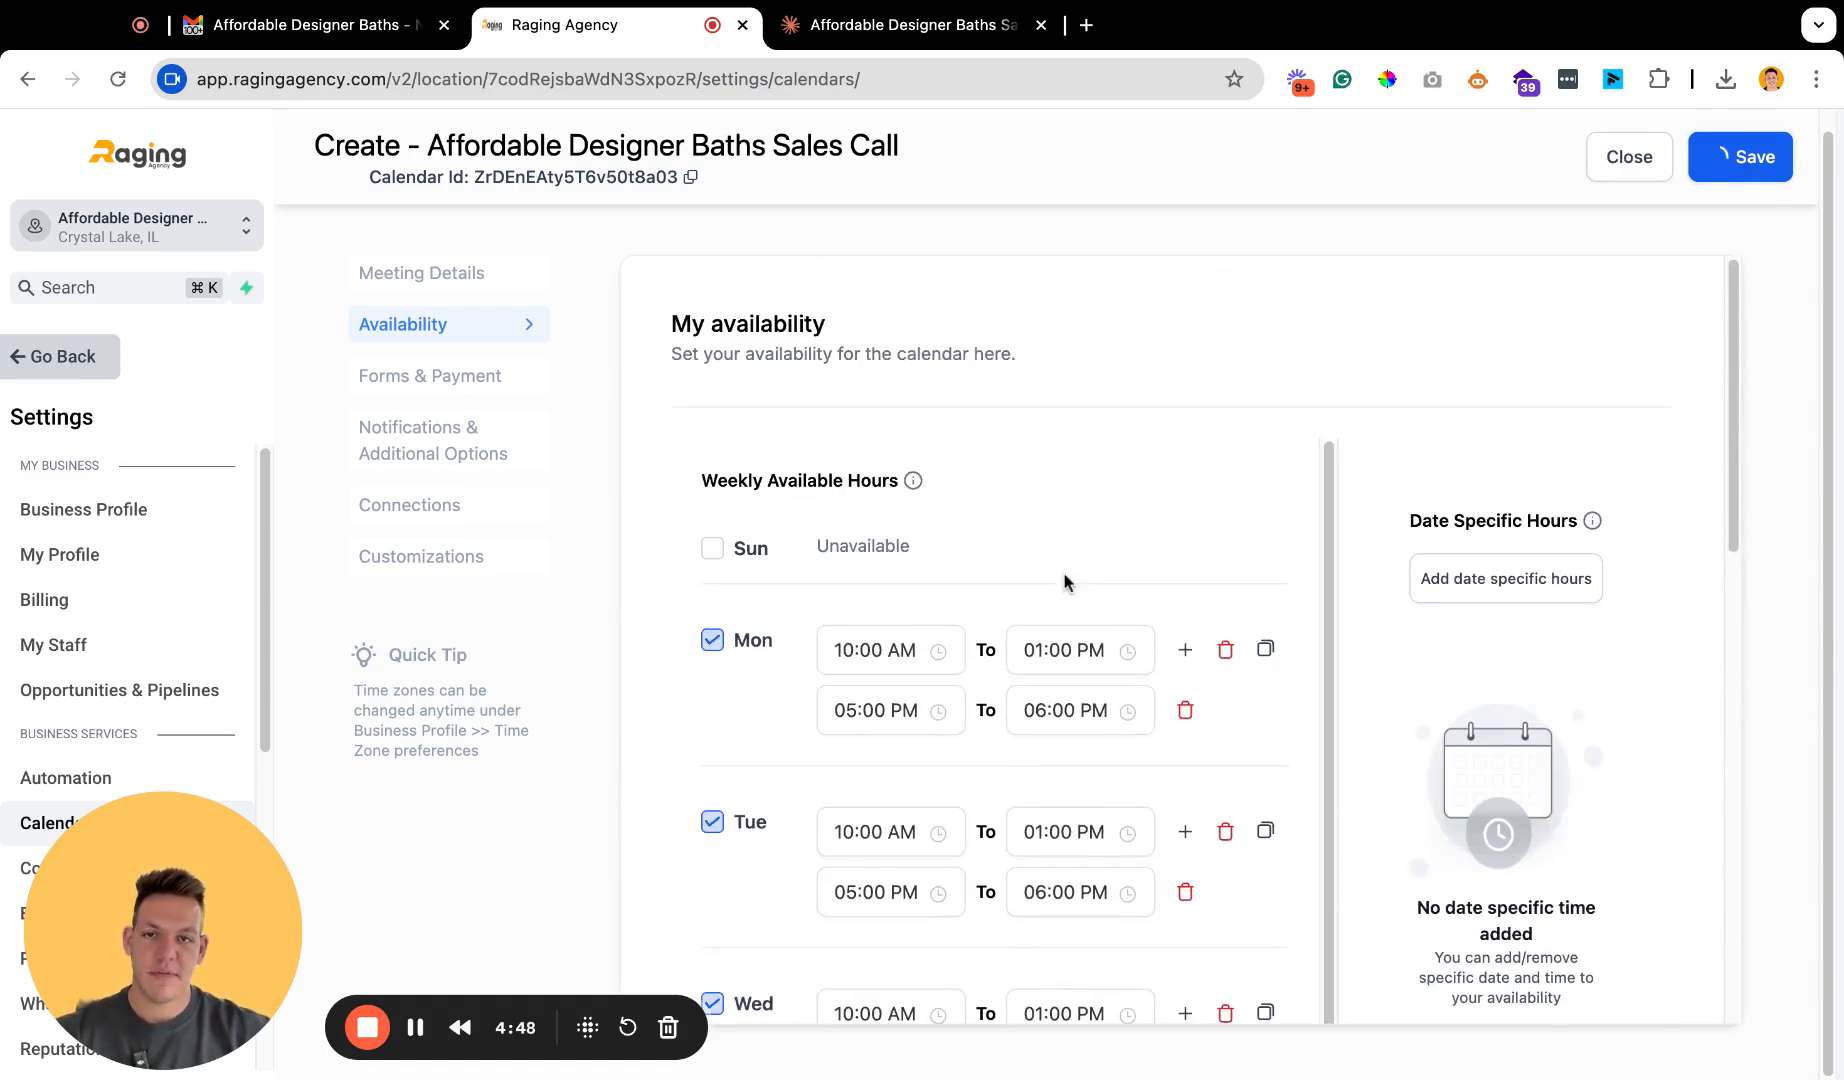
Review the calendar's form and payment settings and the available forms, keeping the Default form selected.
left_click(484, 396)
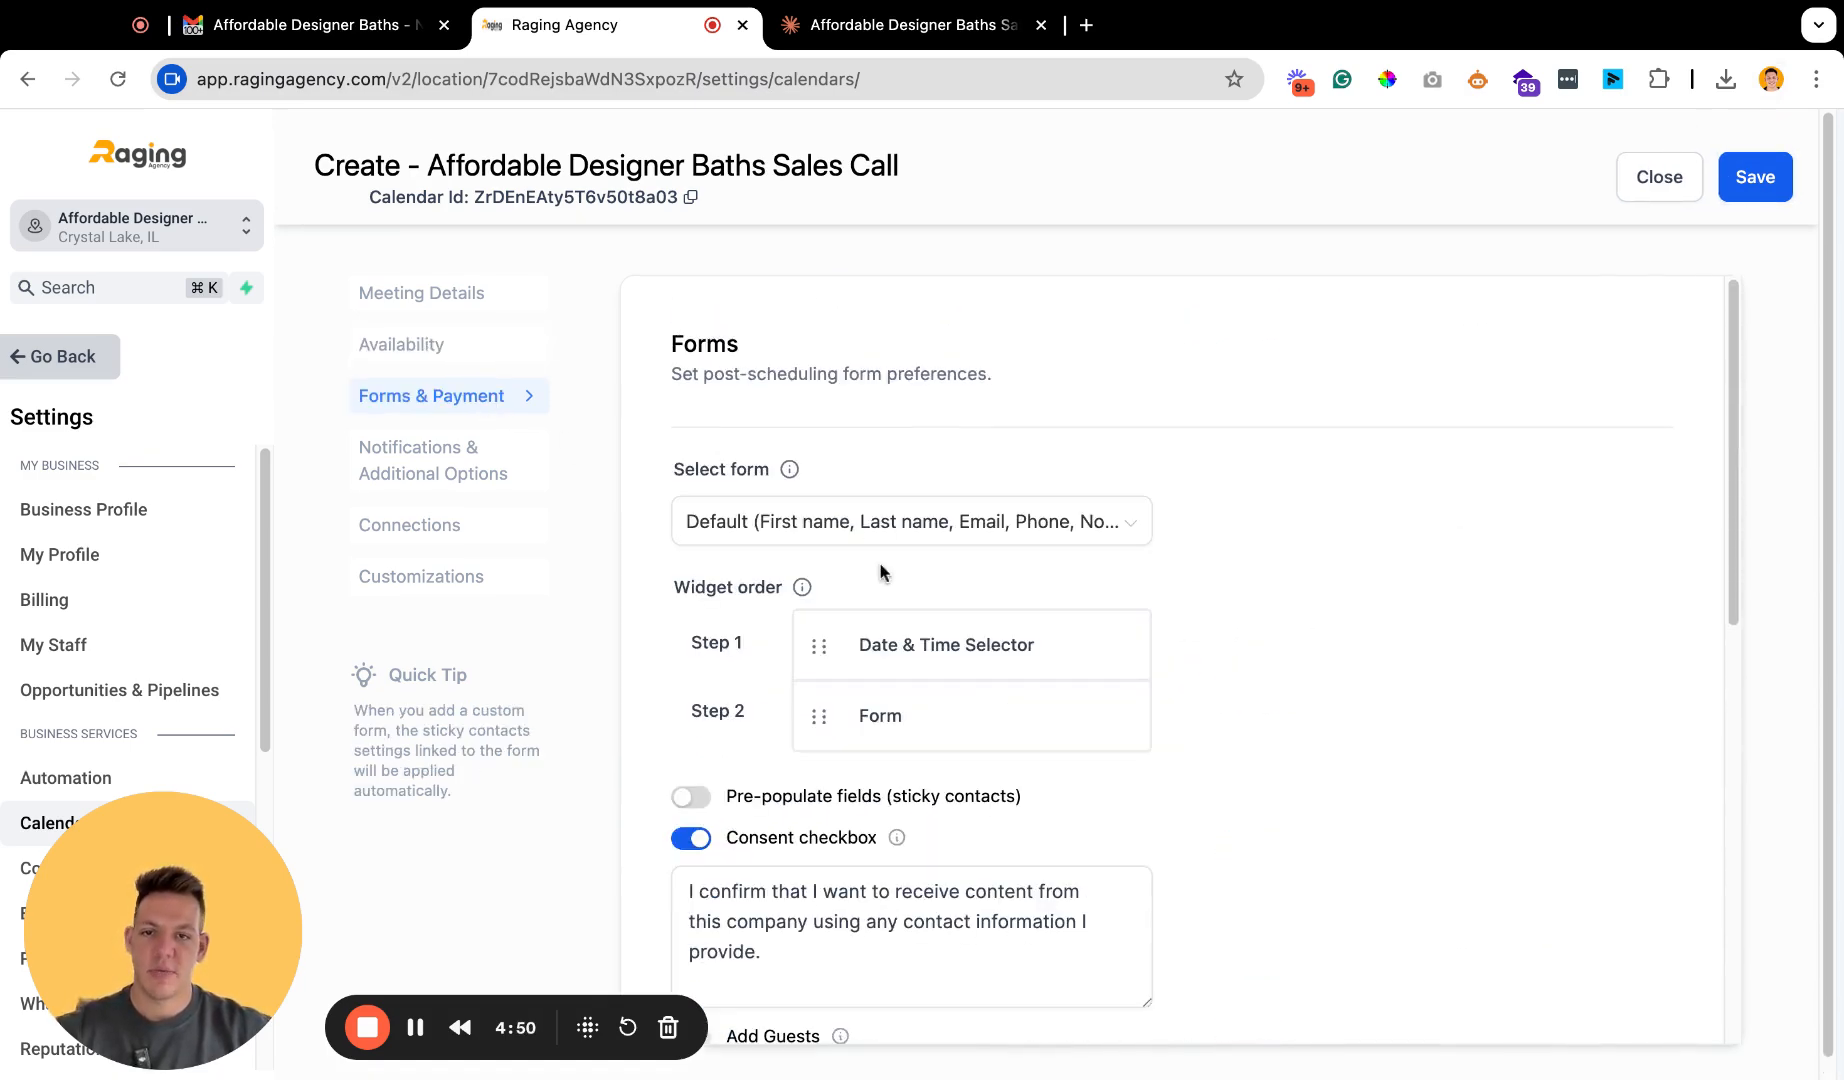
scroll(882, 572, "down", 7)
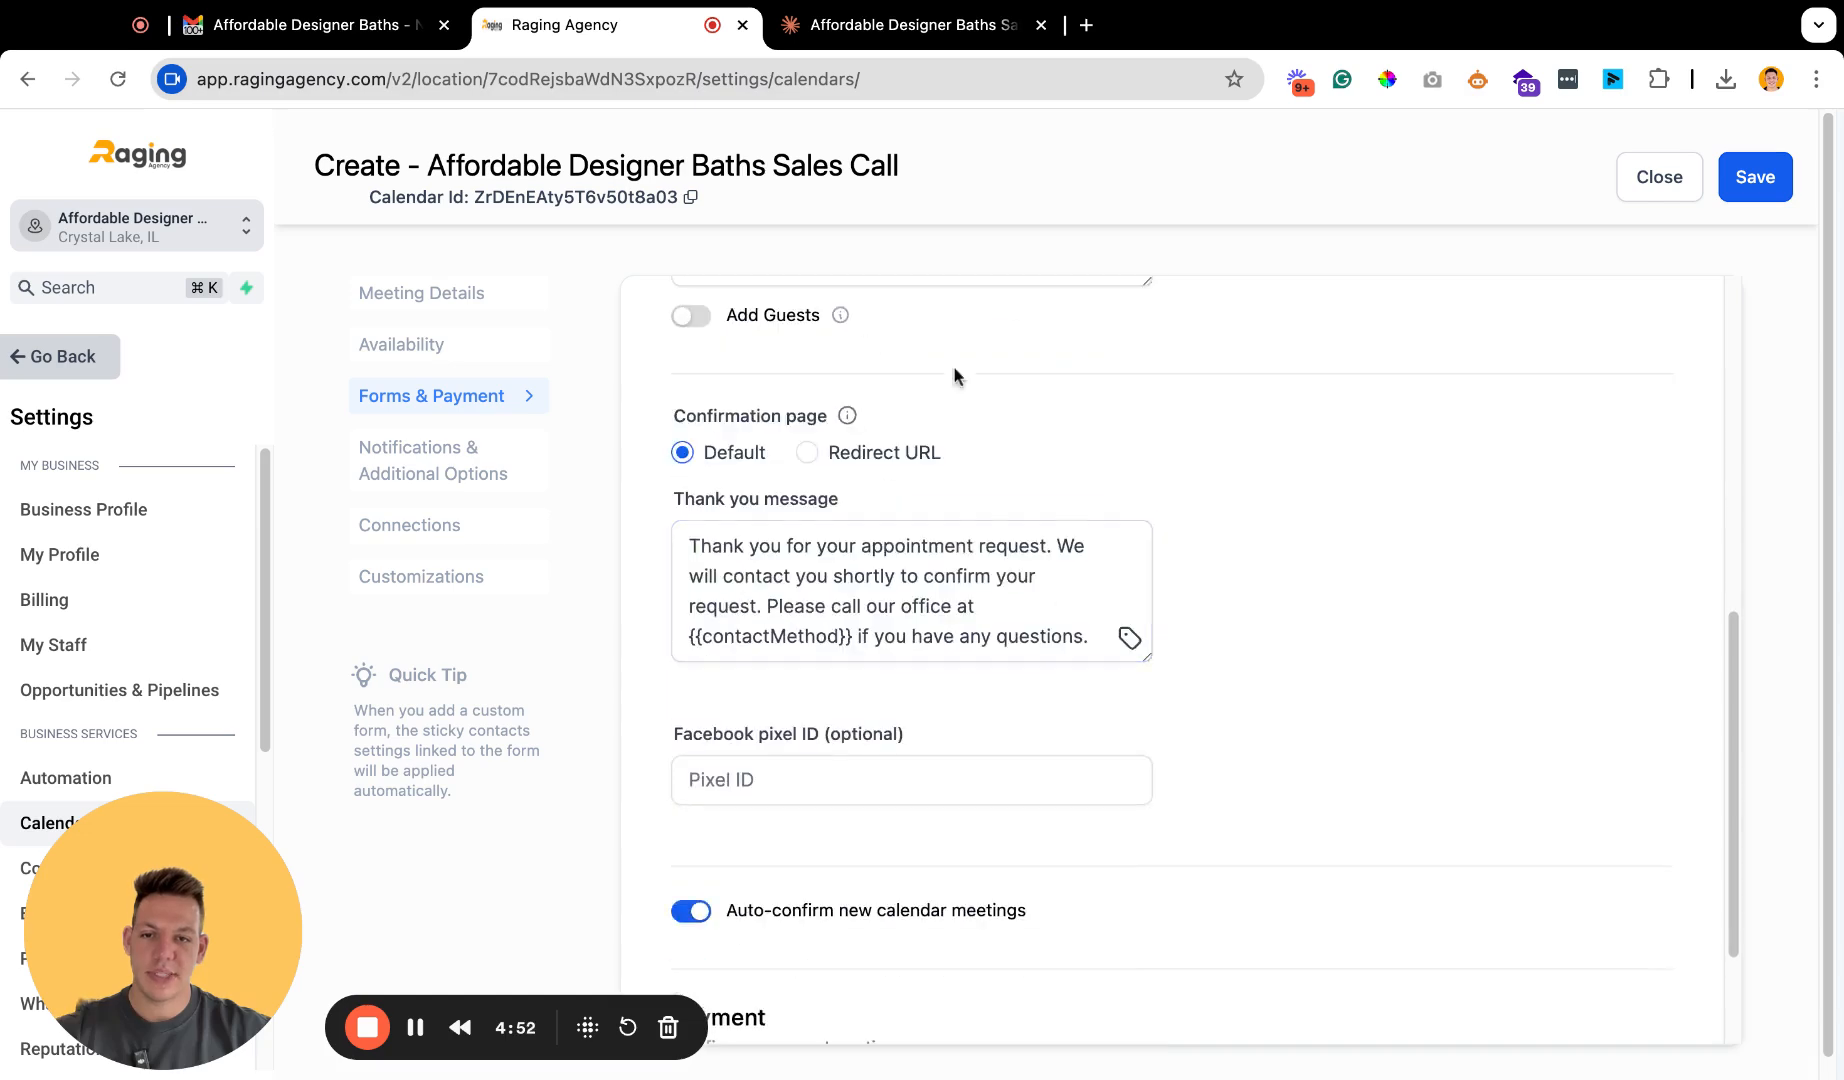
scroll(953, 375, "down", 2)
scroll(1027, 457, "up", 8)
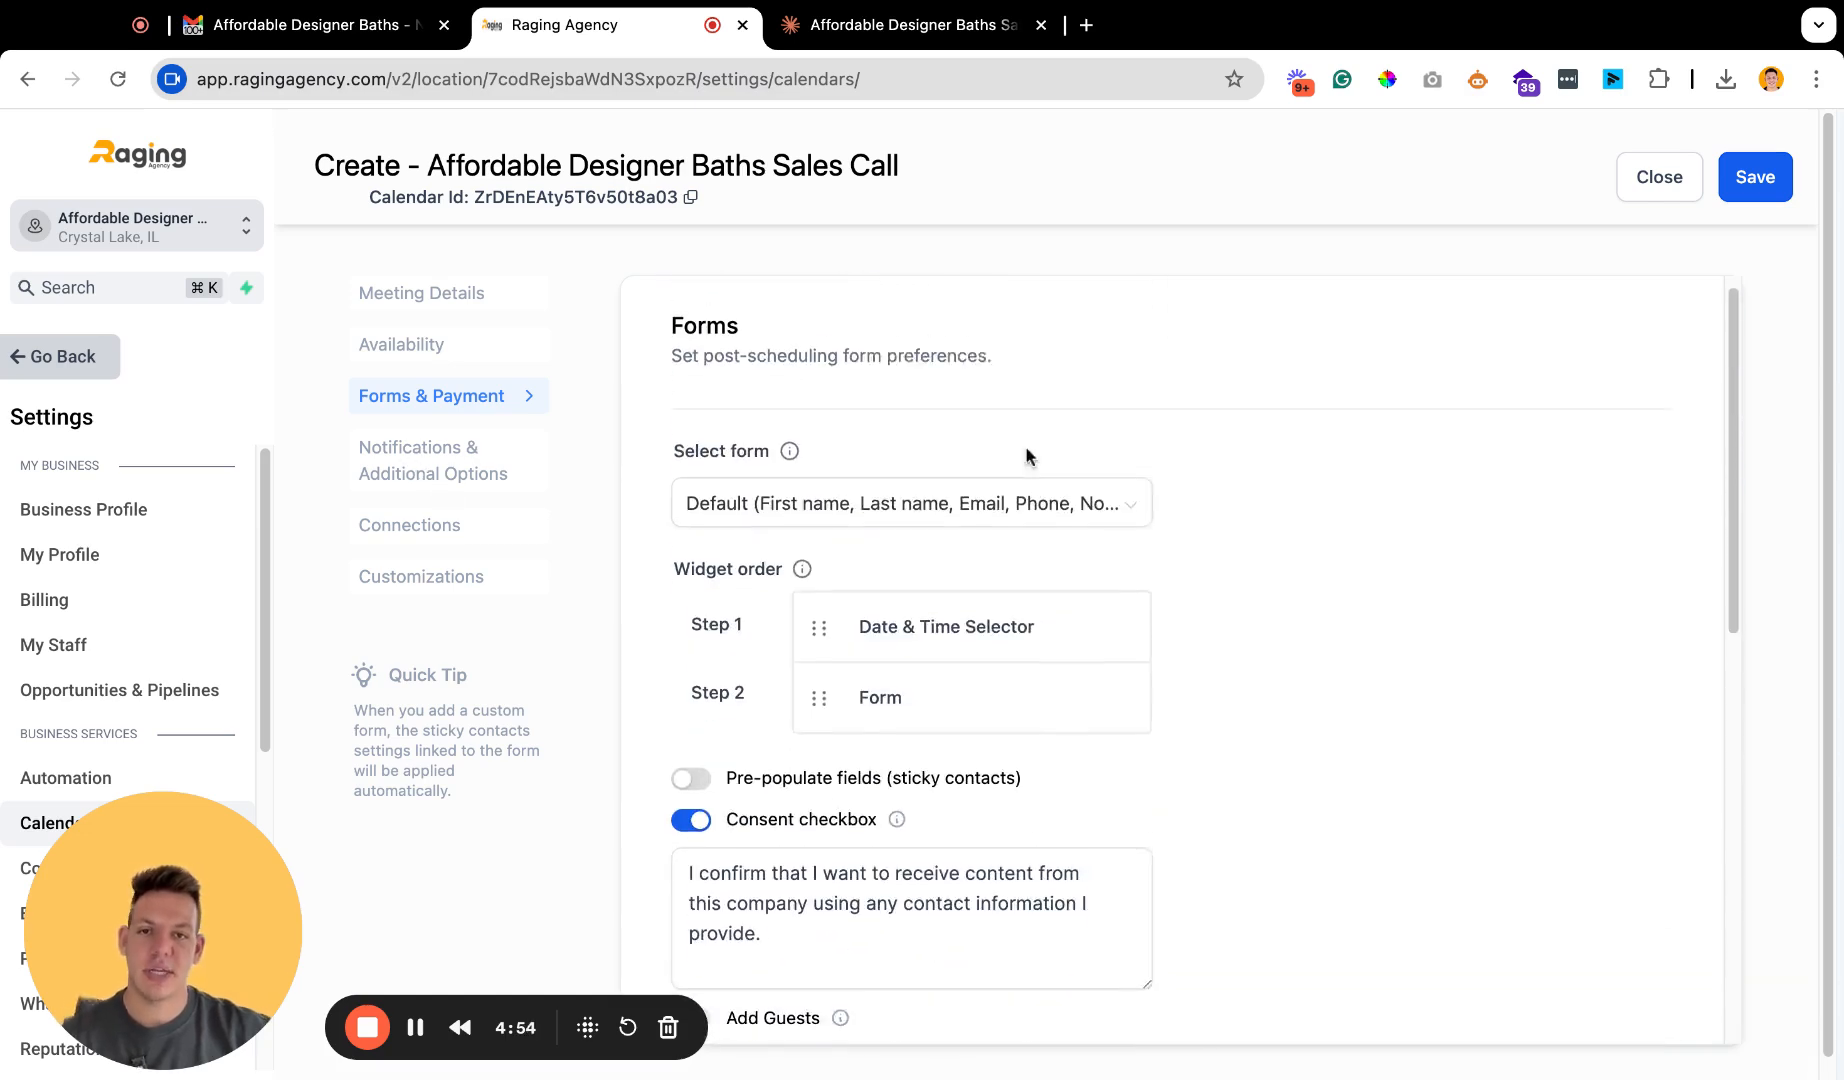
left_click(920, 524)
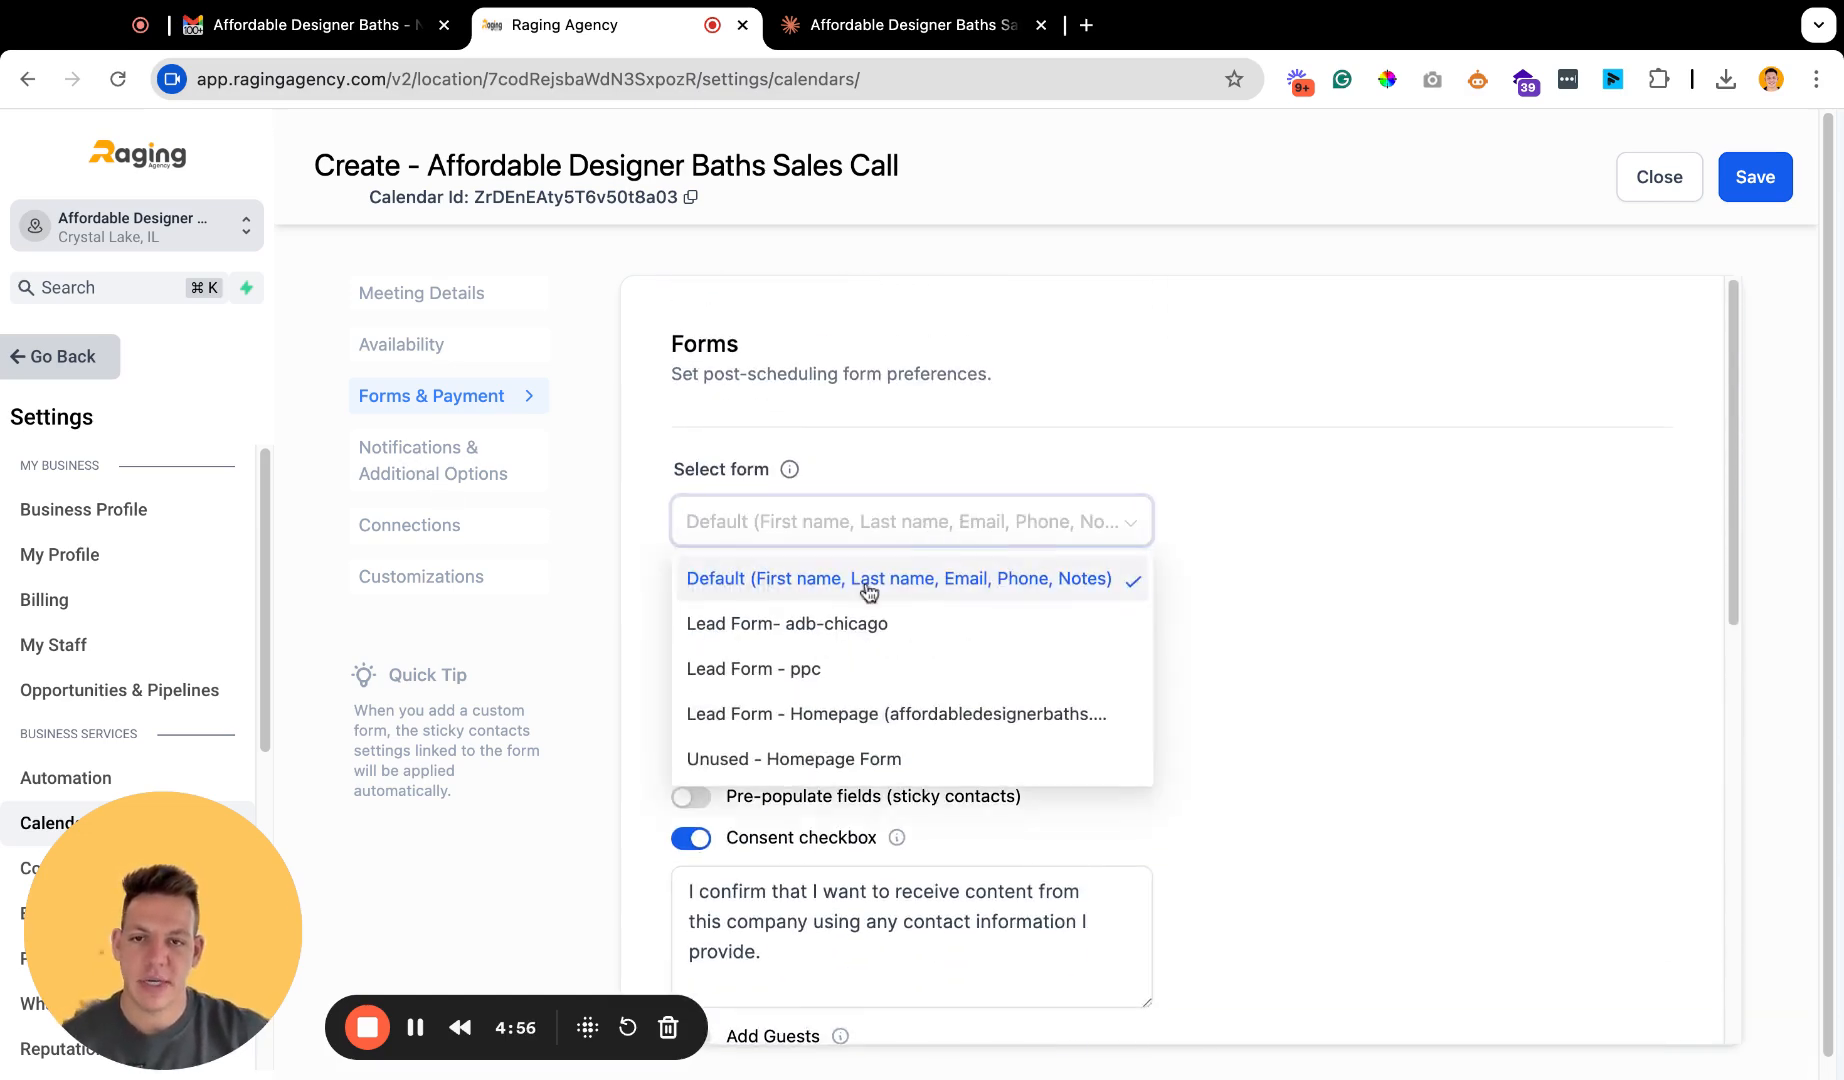
left_click(1186, 537)
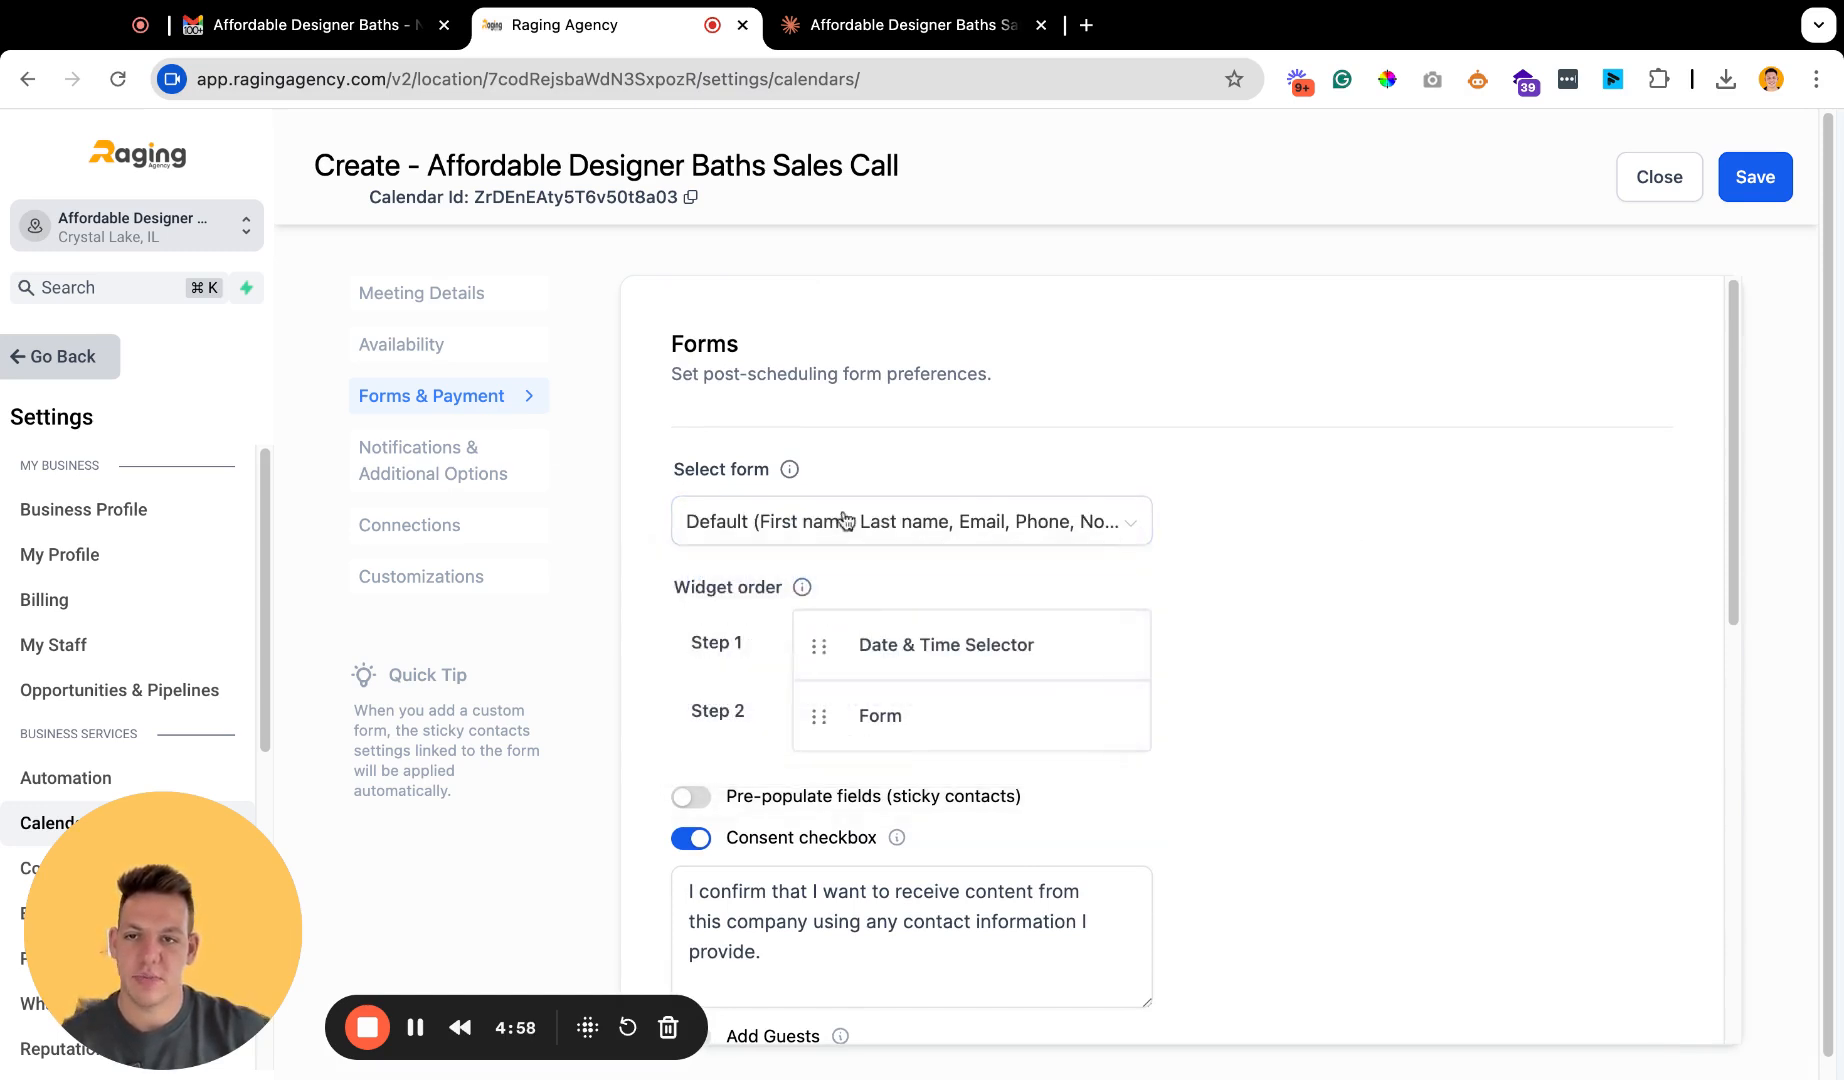
Set the acknowledgement email notification to go to the contact and the assigned user.
left_click(381, 451)
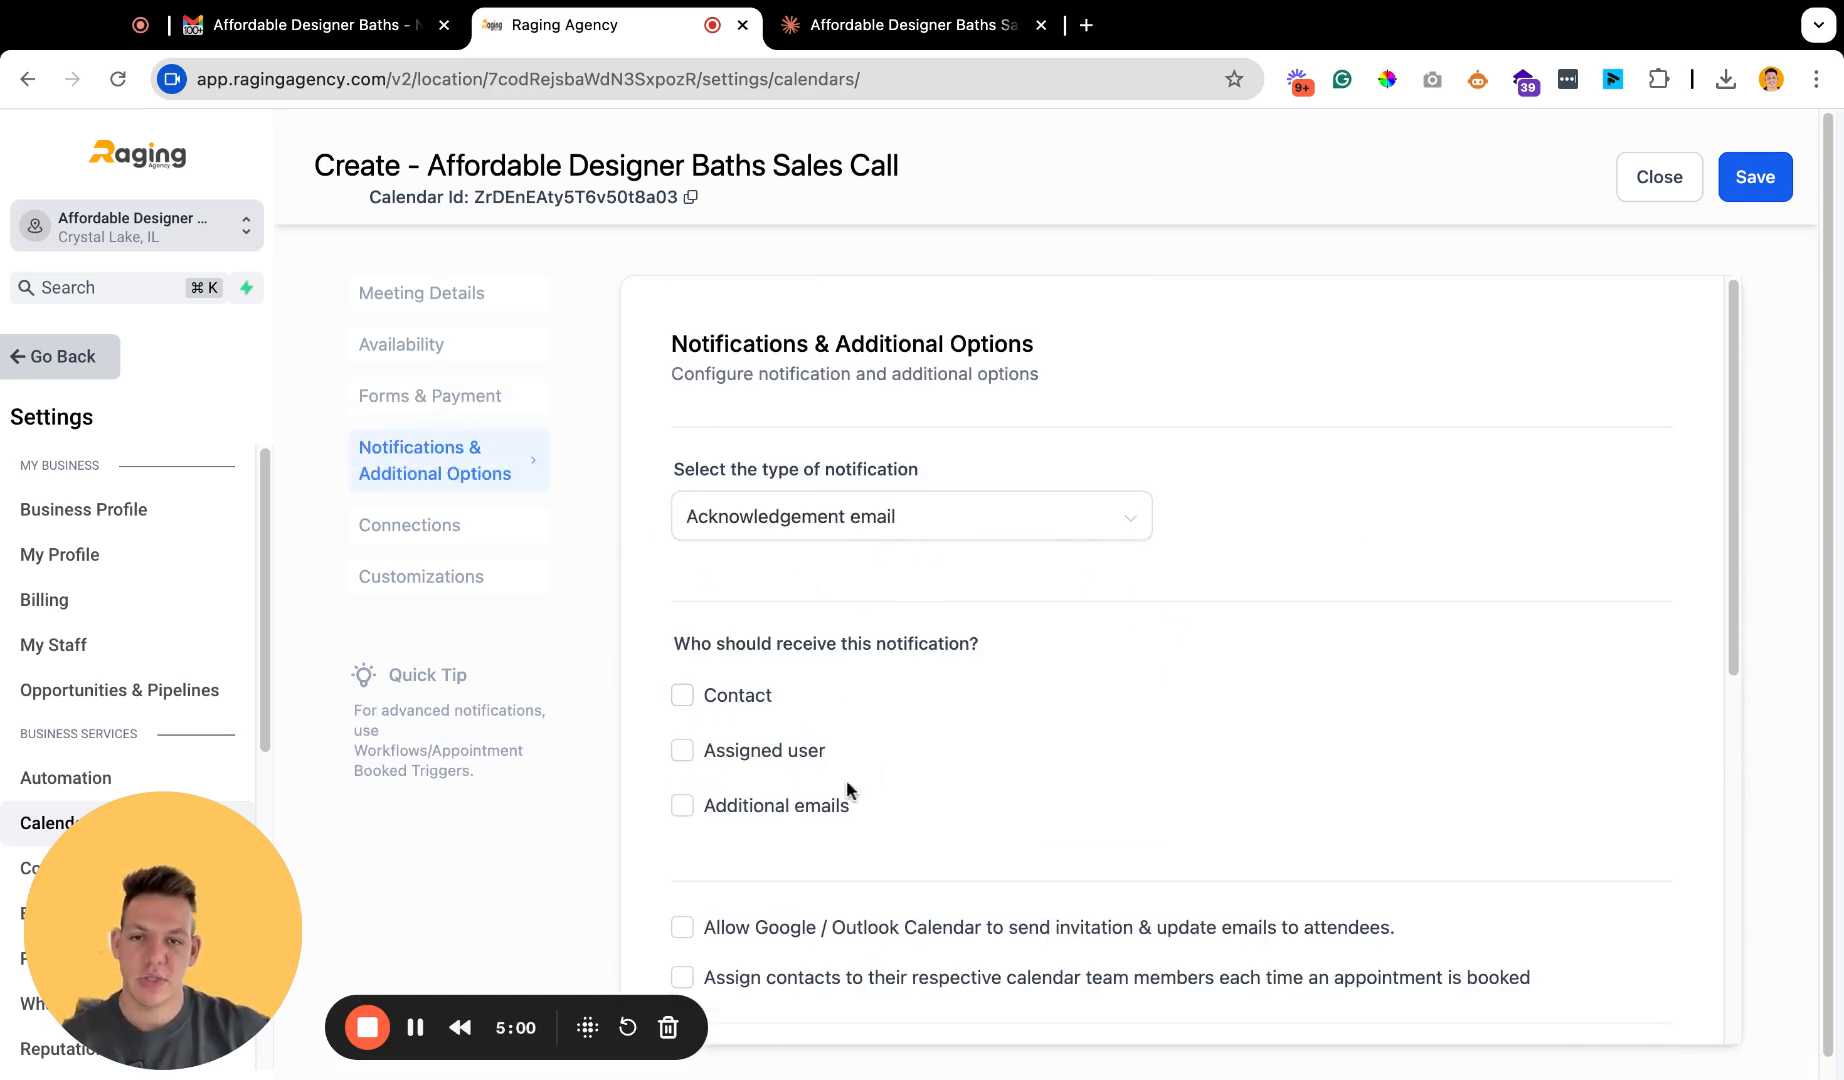
left_click(740, 695)
scroll(829, 418, "down", 4)
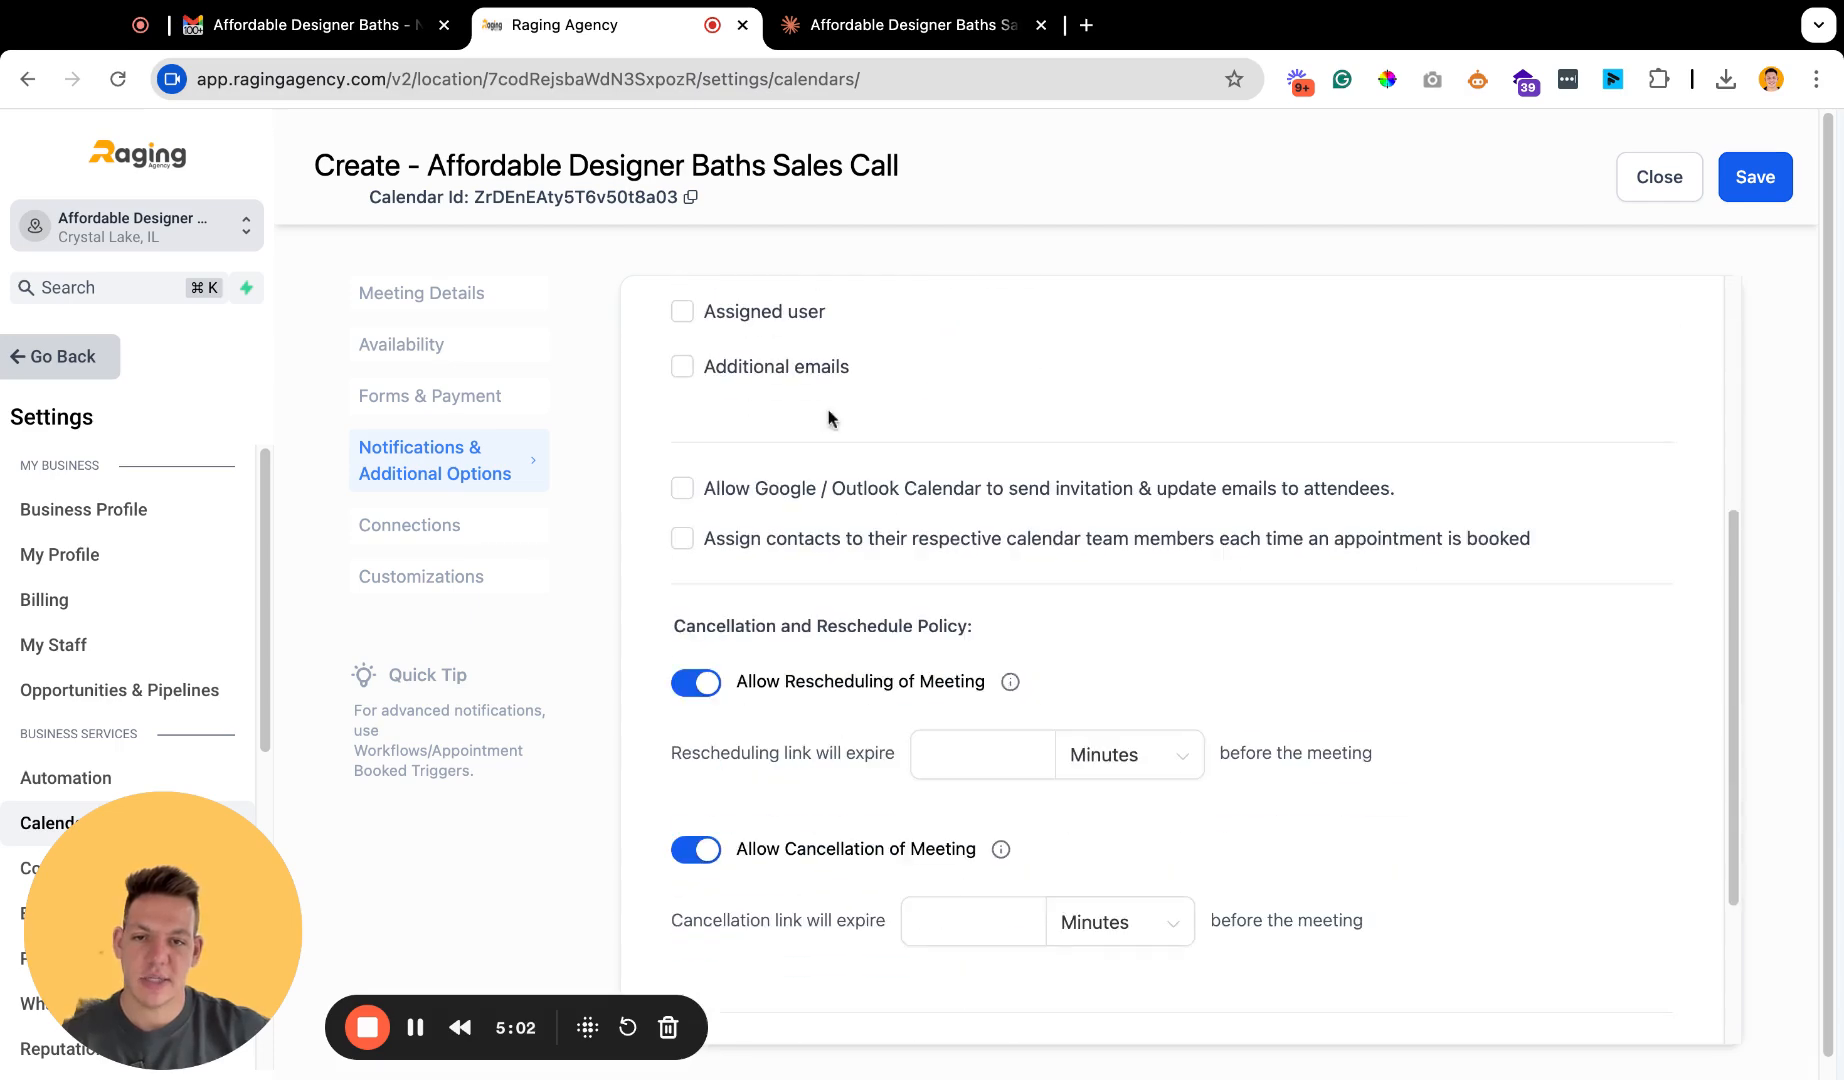
scroll(957, 660, "up", 2)
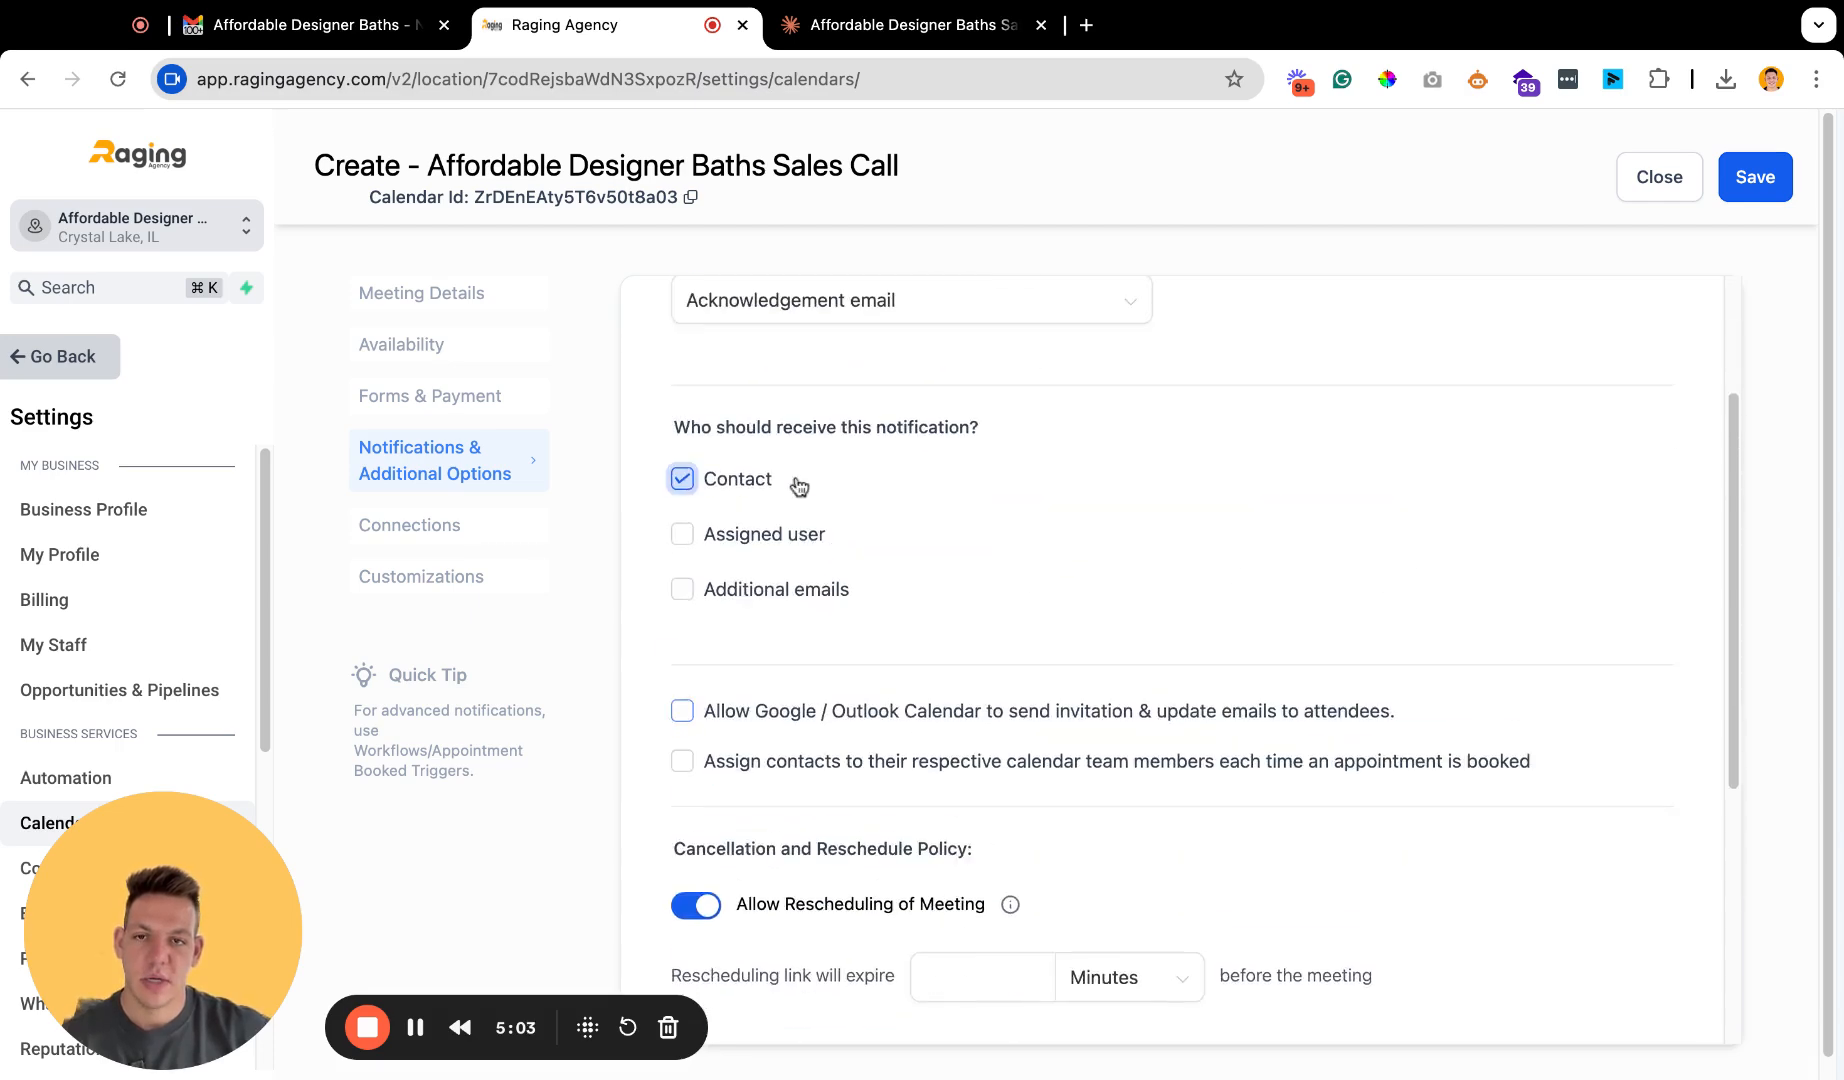
left_click(743, 533)
scroll(1054, 648, "down", 1)
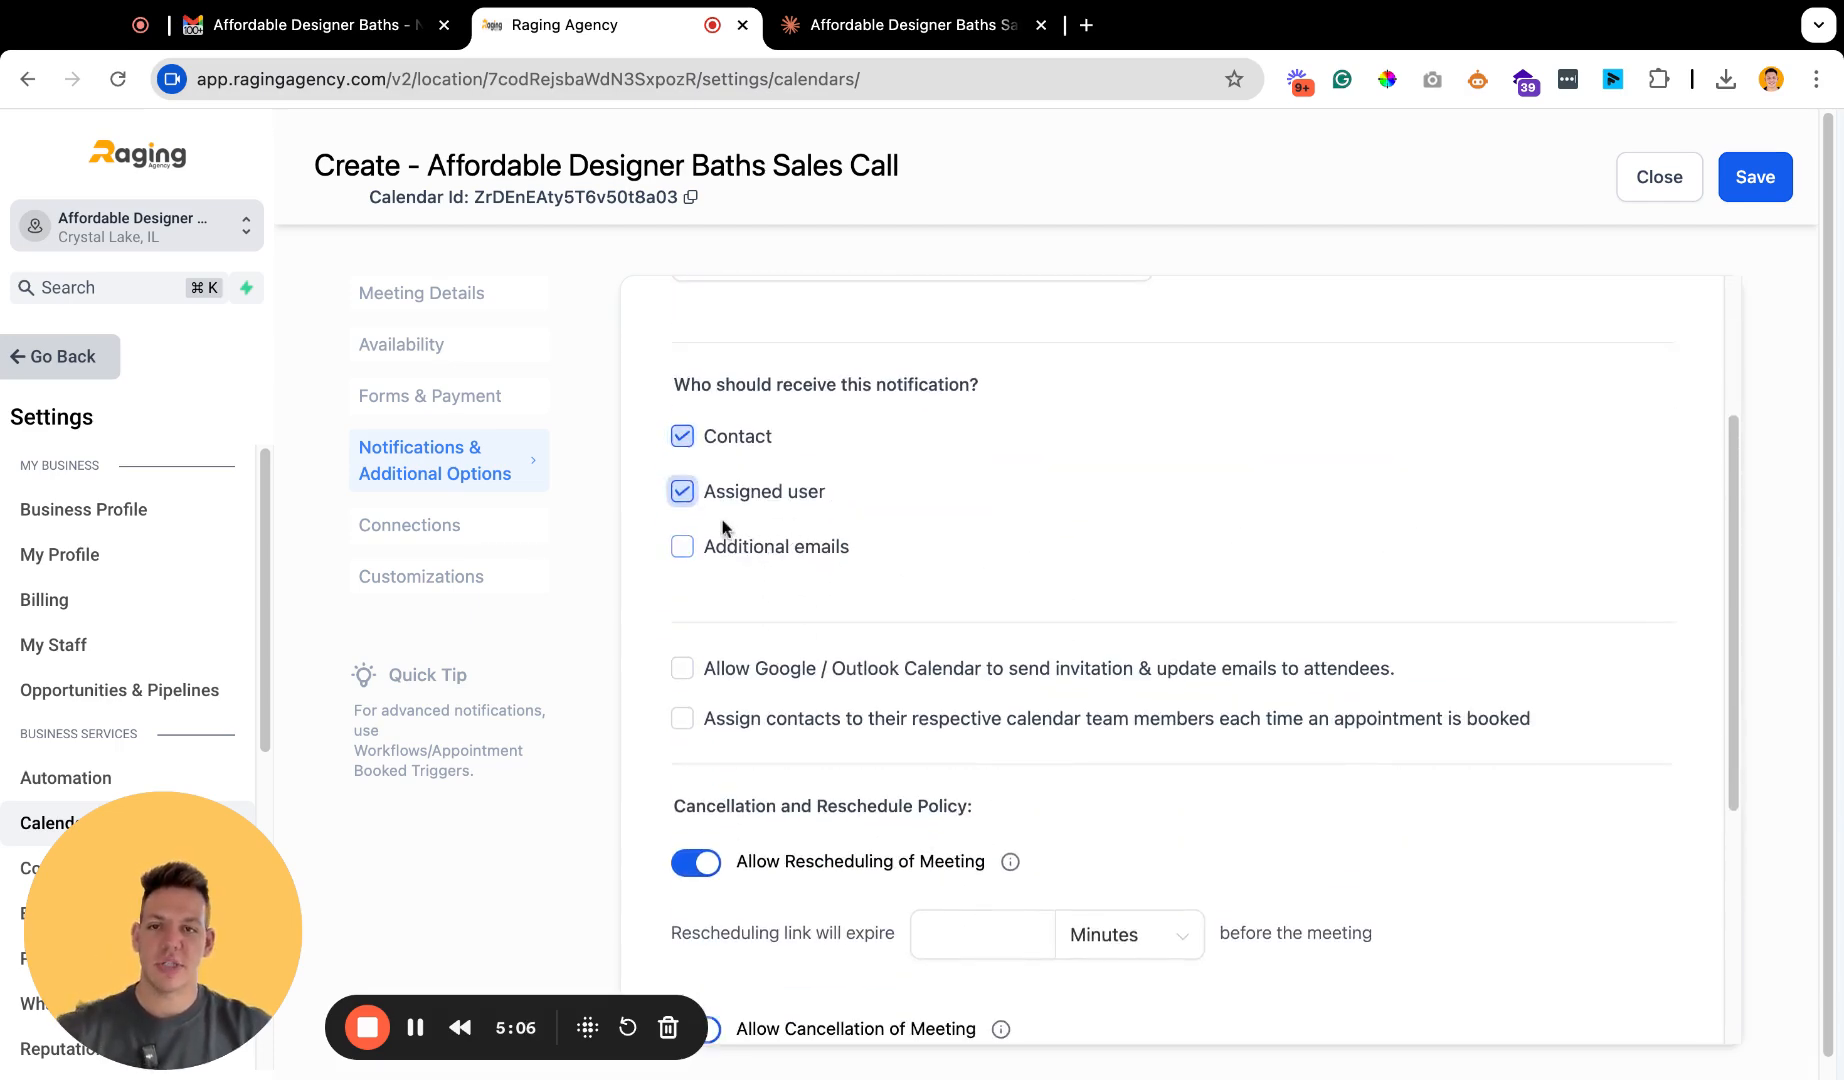
Let the rescheduling link expire 2 hours before the meeting and turn off meeting cancellation.
scroll(830, 578, "down", 1)
left_click(978, 792)
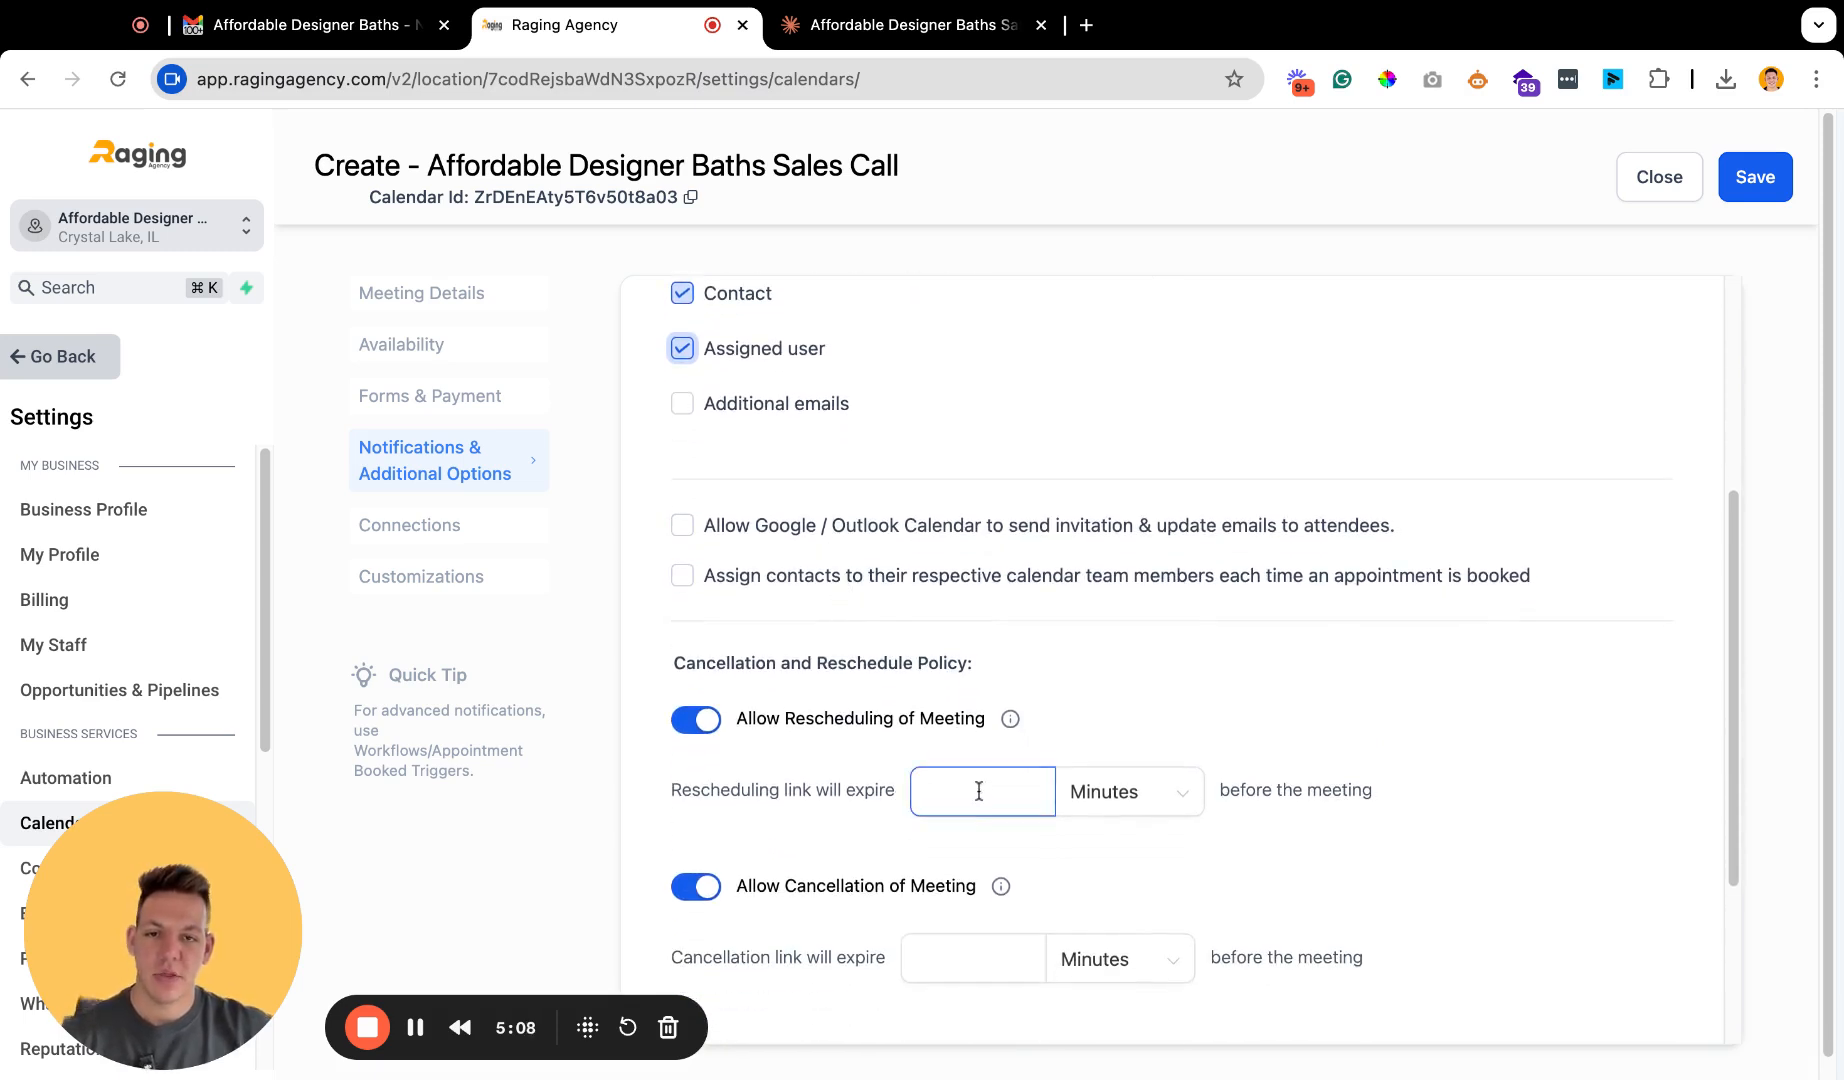
left_click(697, 720)
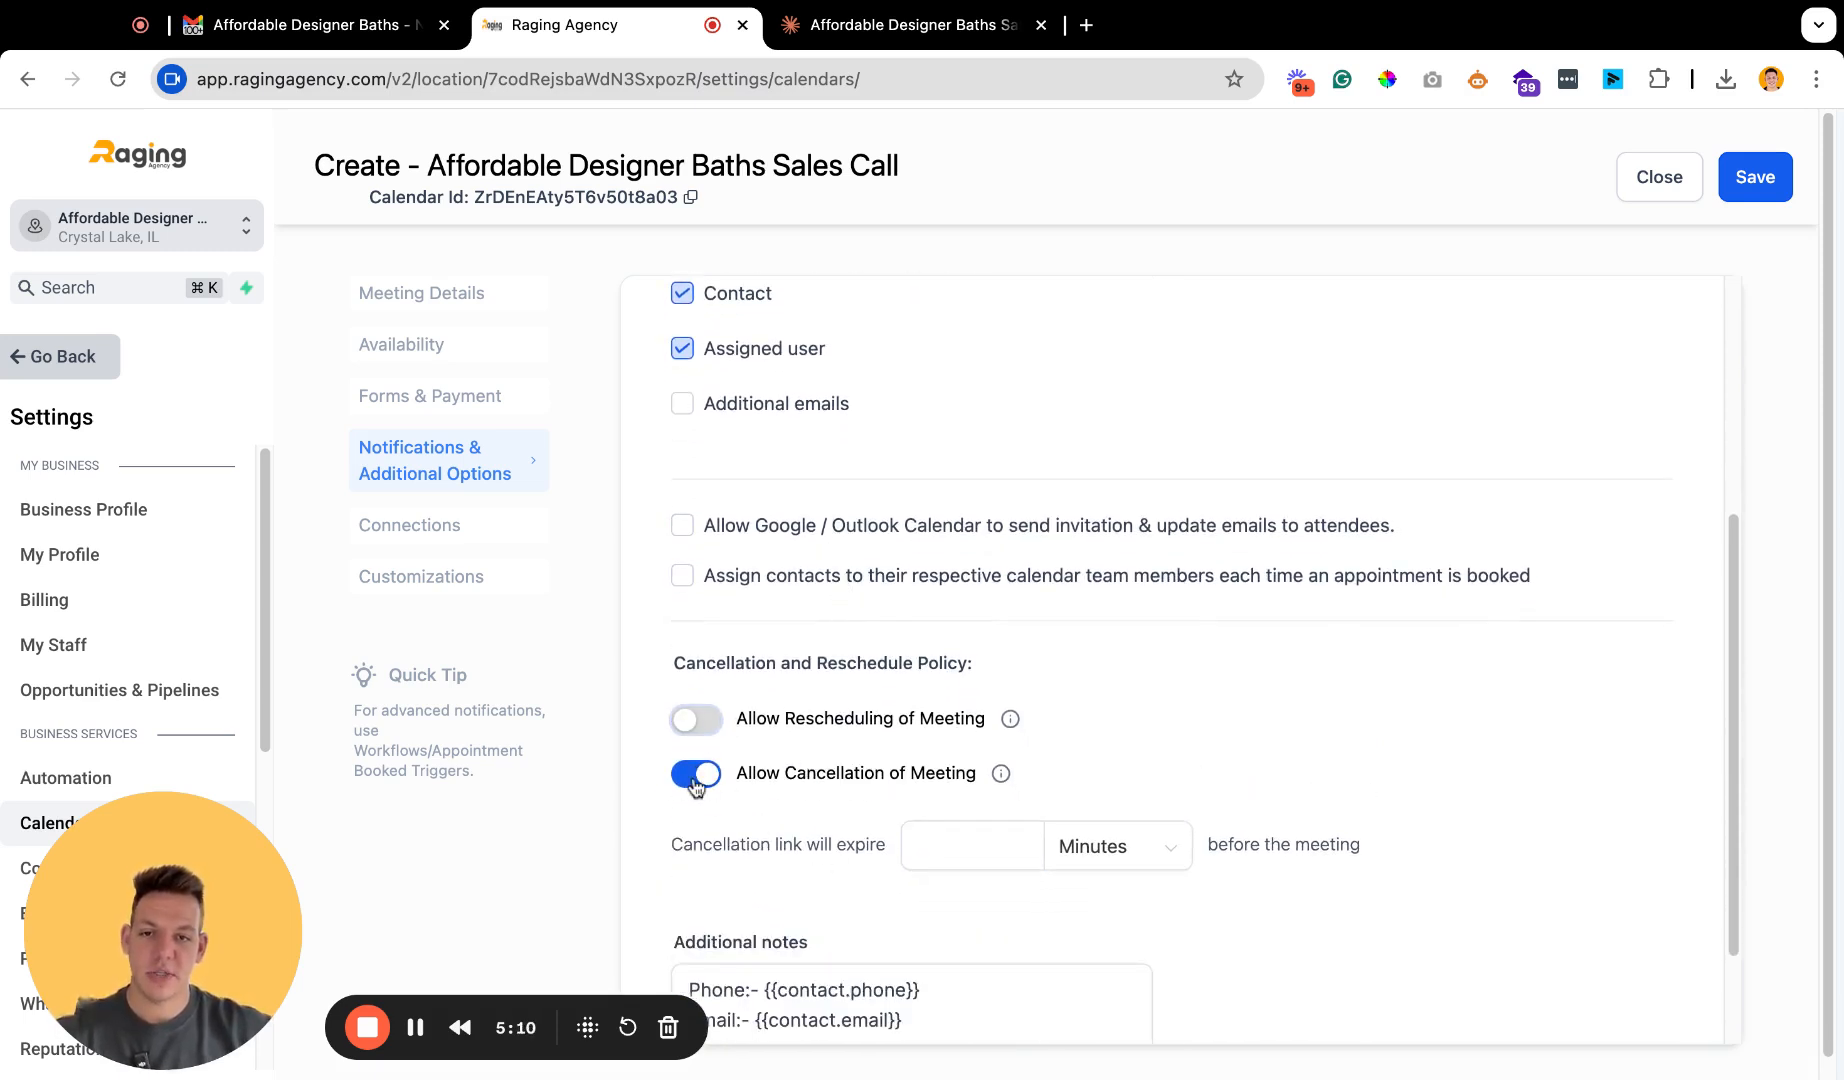
left_click(697, 775)
left_click(697, 720)
left_click(1110, 793)
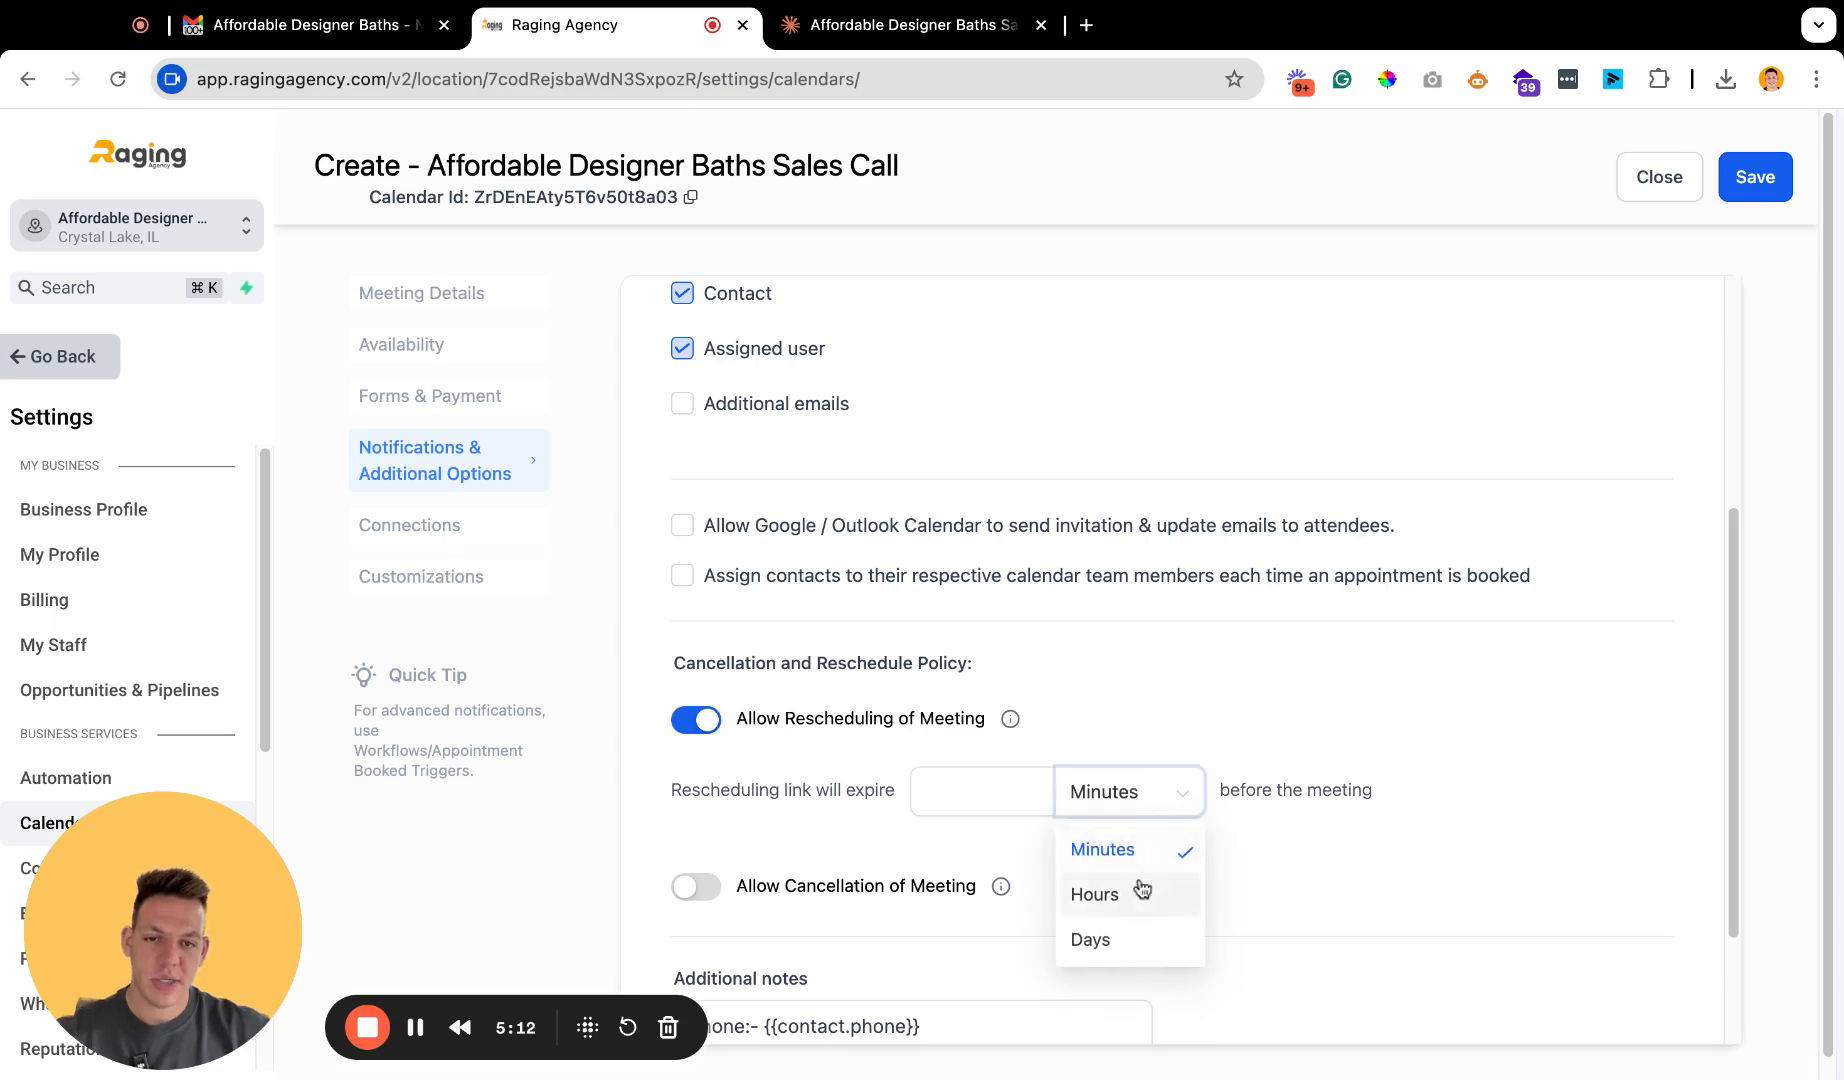
left_click(1096, 894)
left_click(945, 795)
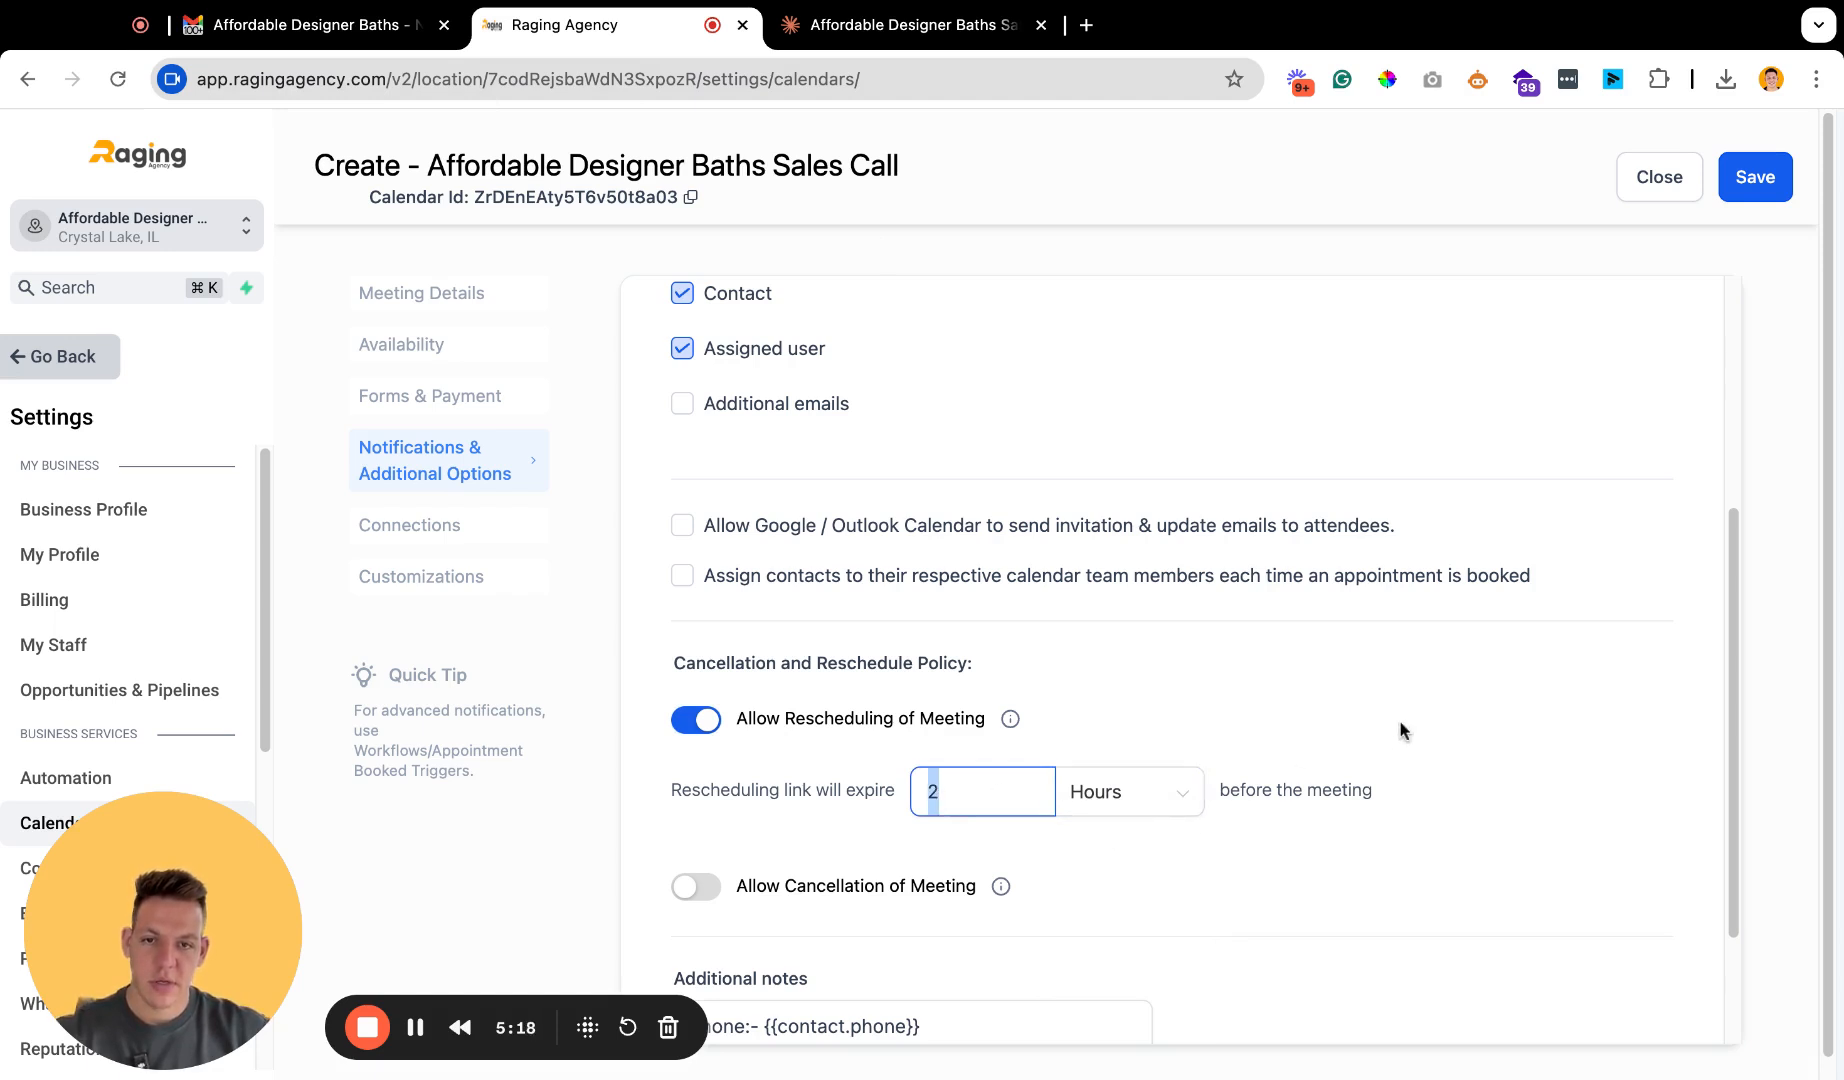
Enlarge the additional notes box to review its contact details and reschedule link, and save the notification settings.
scroll(1388, 744, "down", 2)
scroll(951, 866, "down", 1)
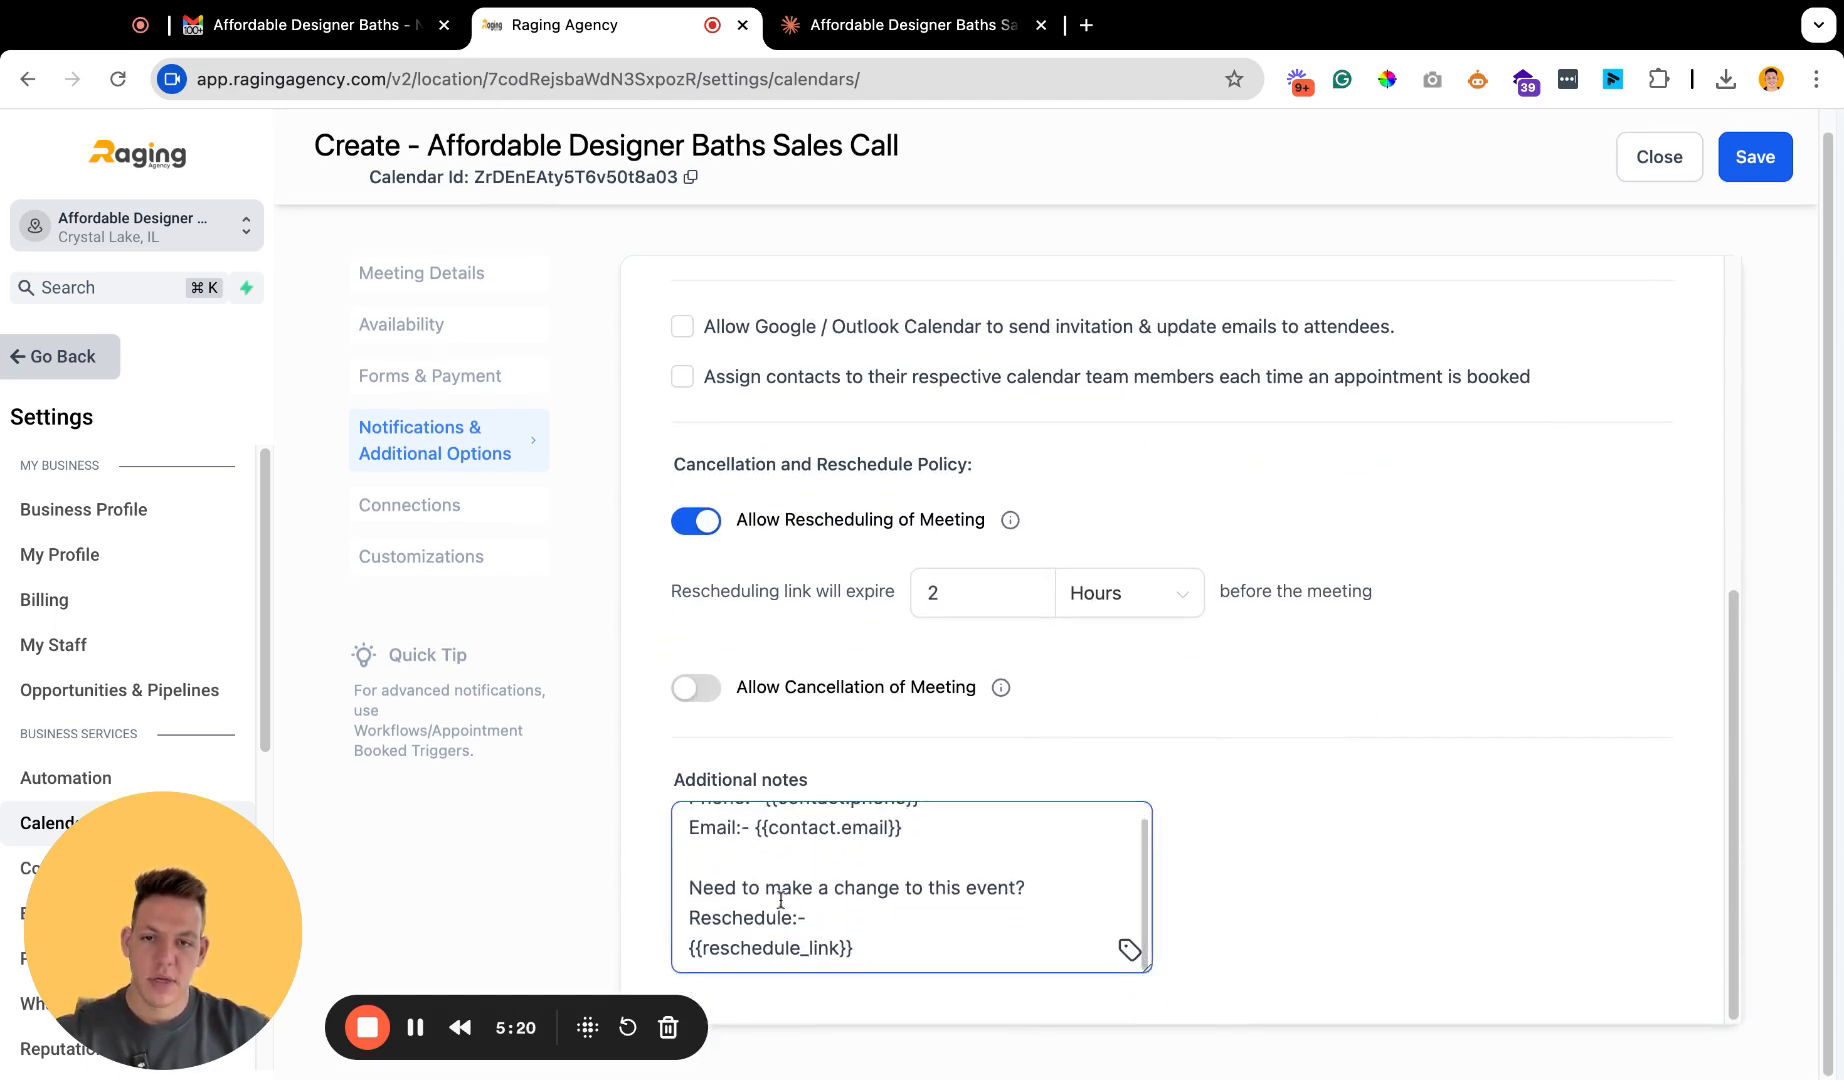
mouse_move(711, 918)
left_mouse_down()
mouse_move(850, 930)
mouse_move(712, 901)
left_mouse_up()
left_click(798, 920)
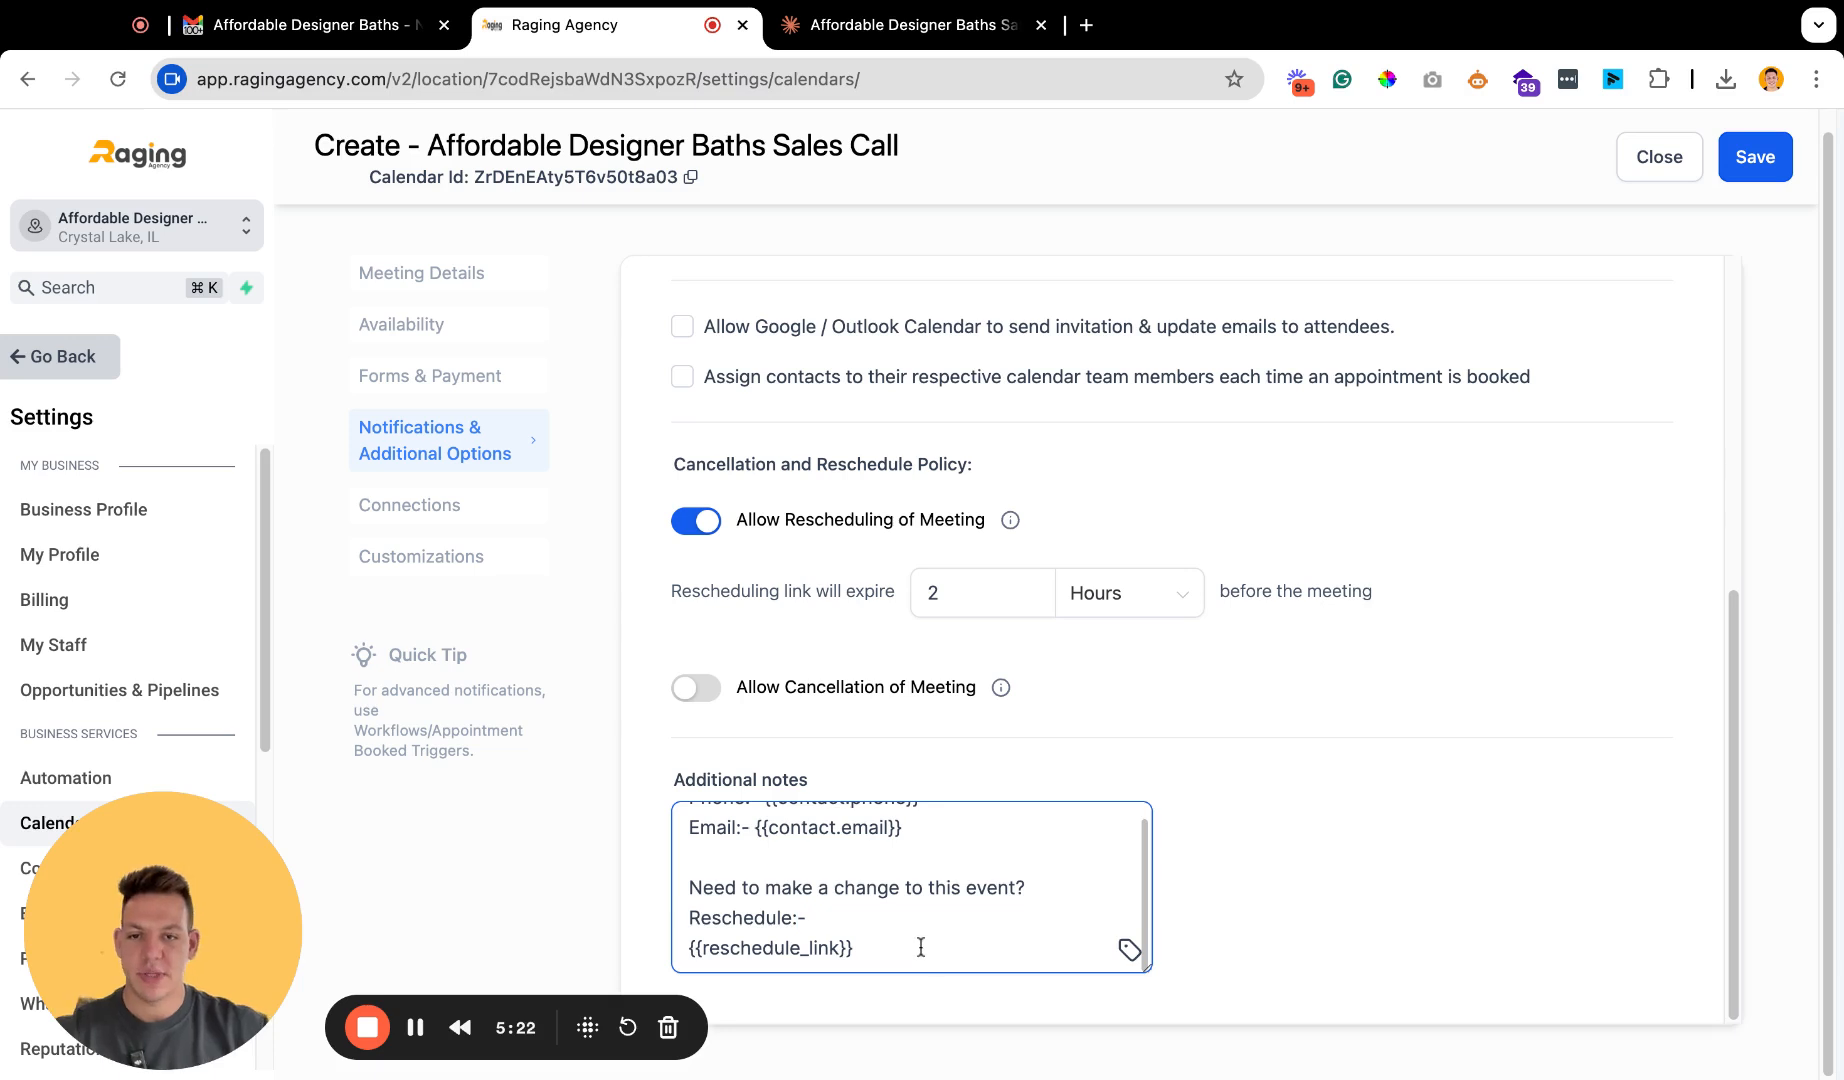
scroll(968, 943, "up", 1)
left_click_drag(1137, 962, 1110, 997)
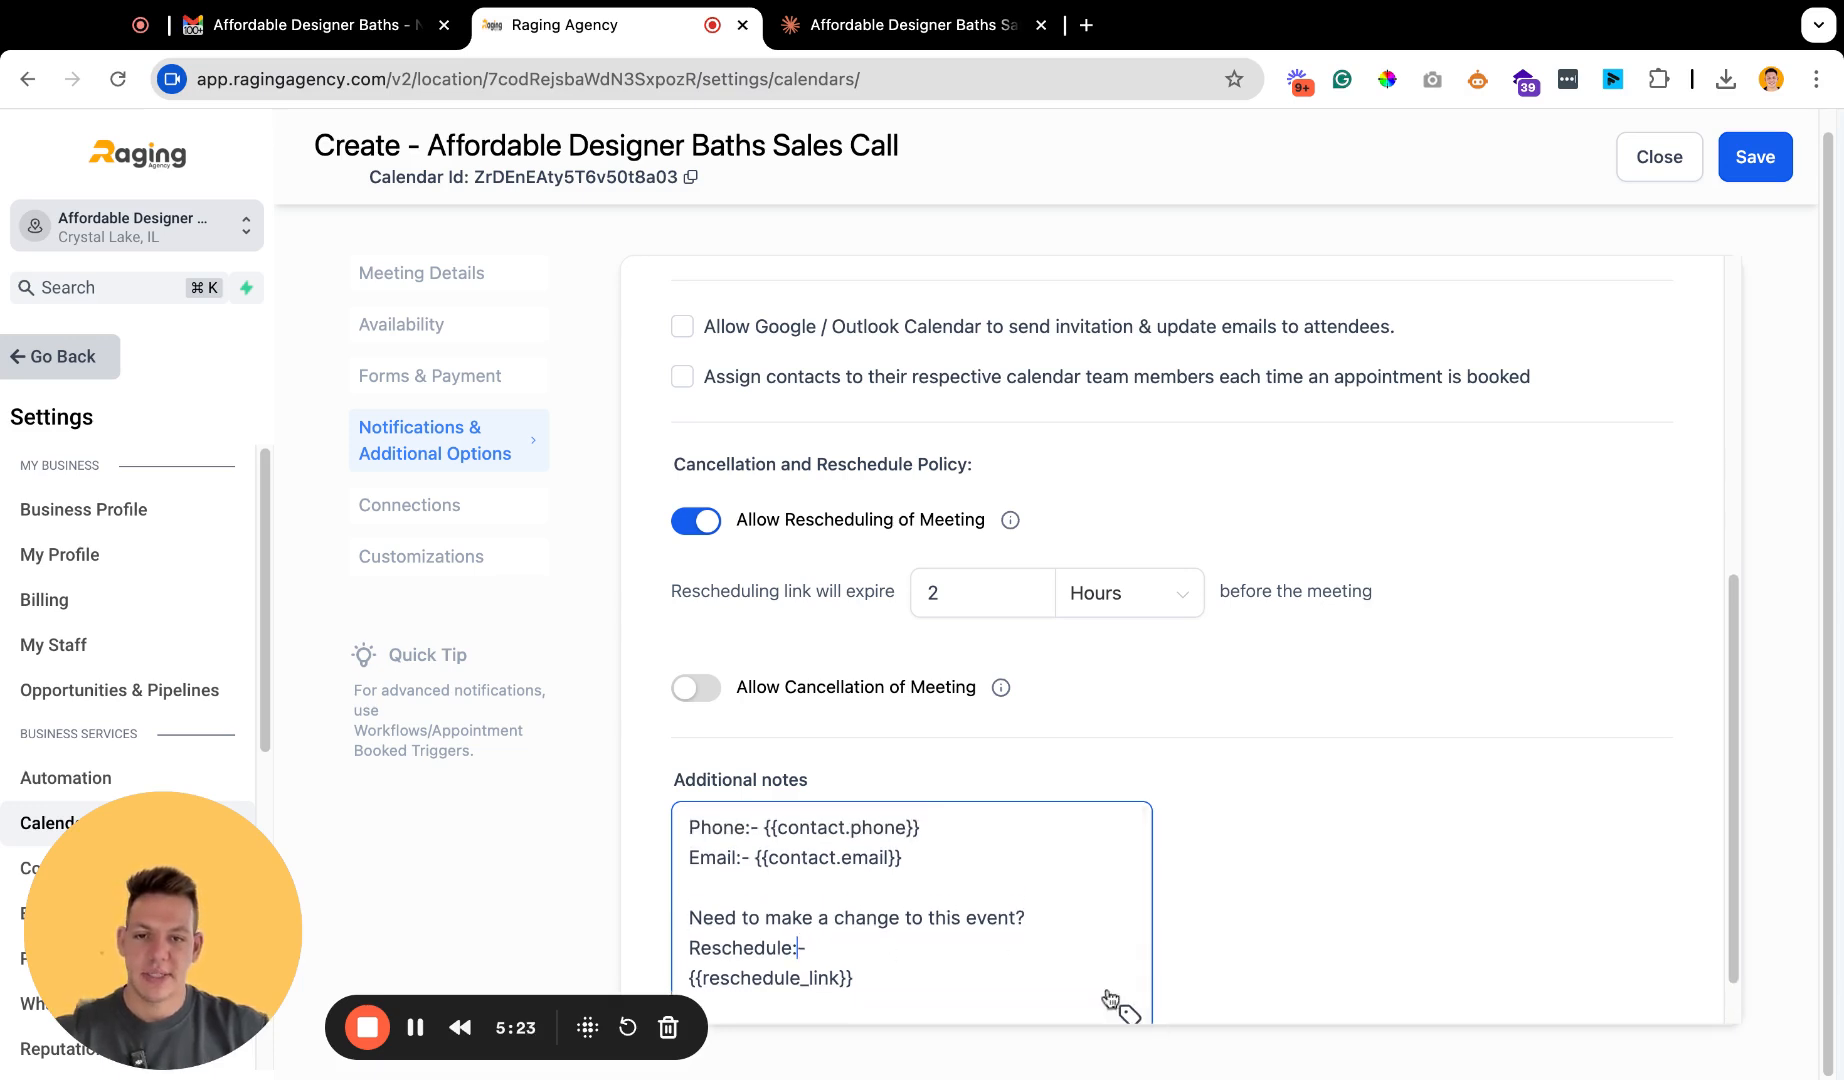
left_click_drag(1033, 918, 689, 918)
left_click(787, 886)
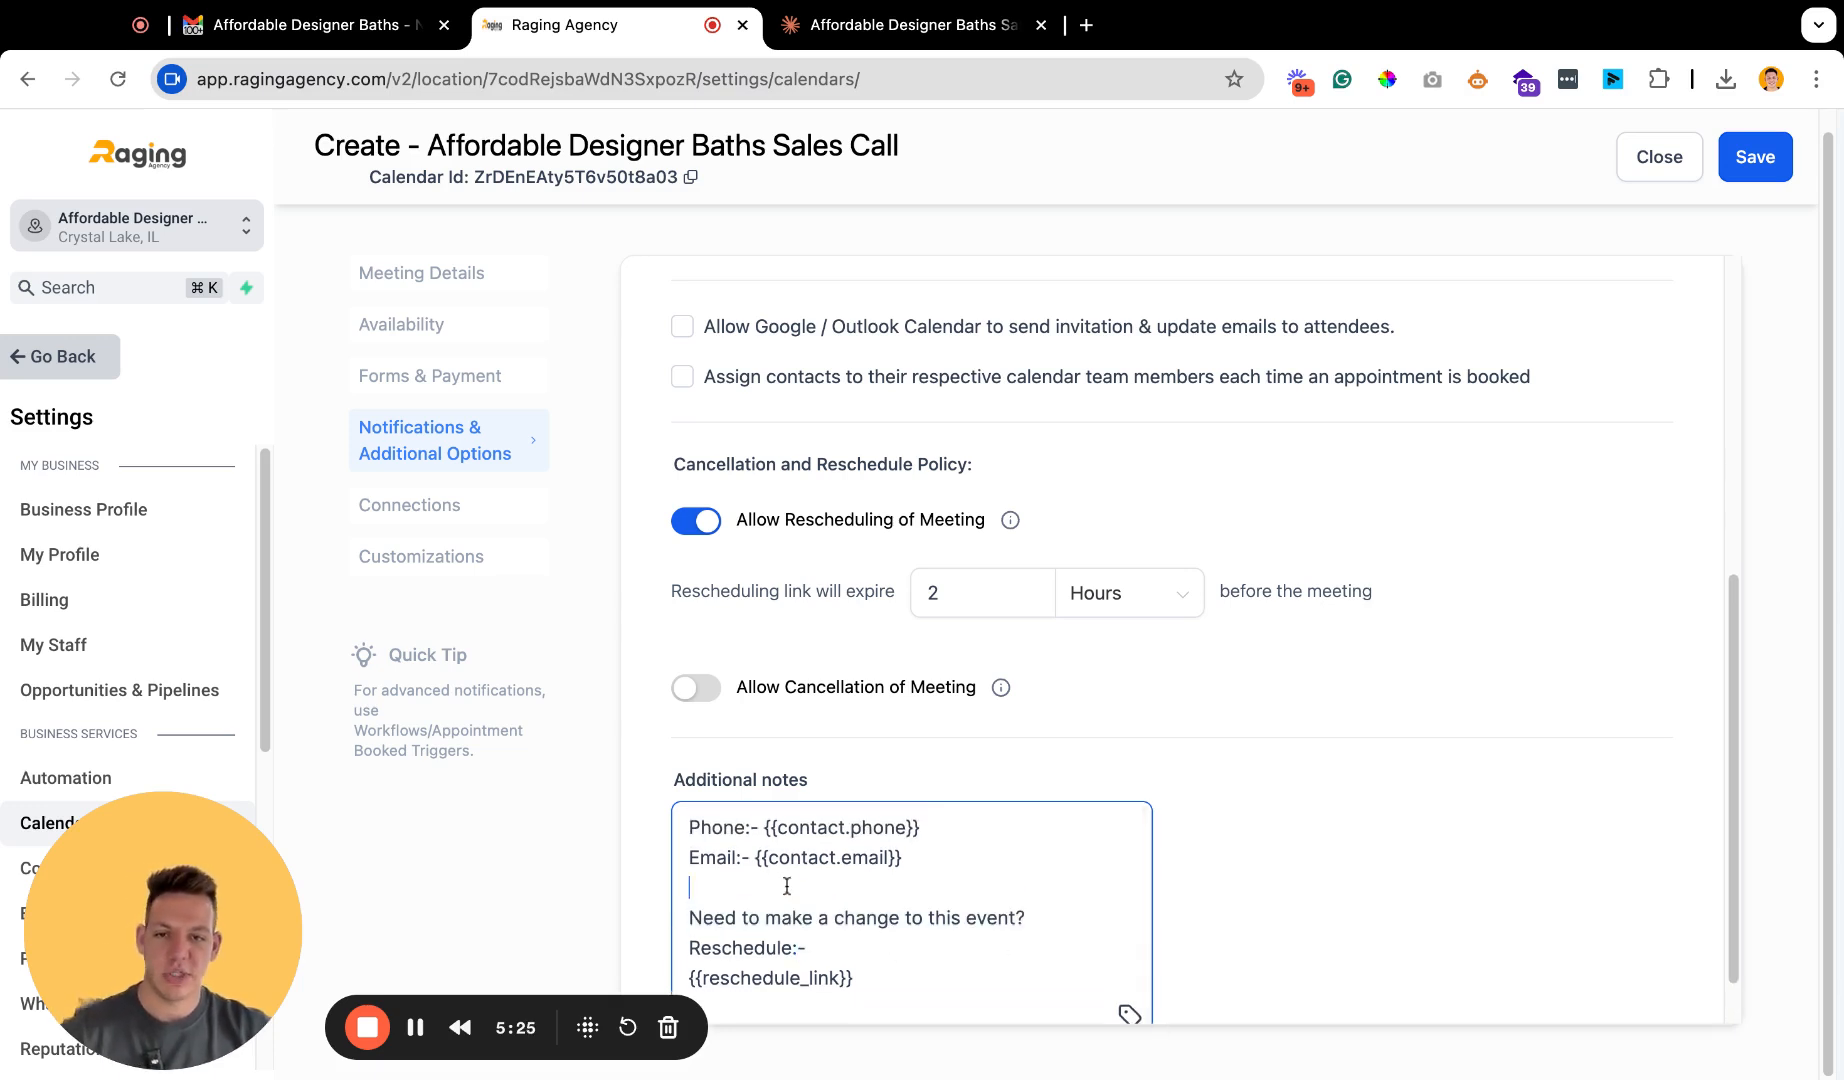
scroll(855, 883, "up", 1)
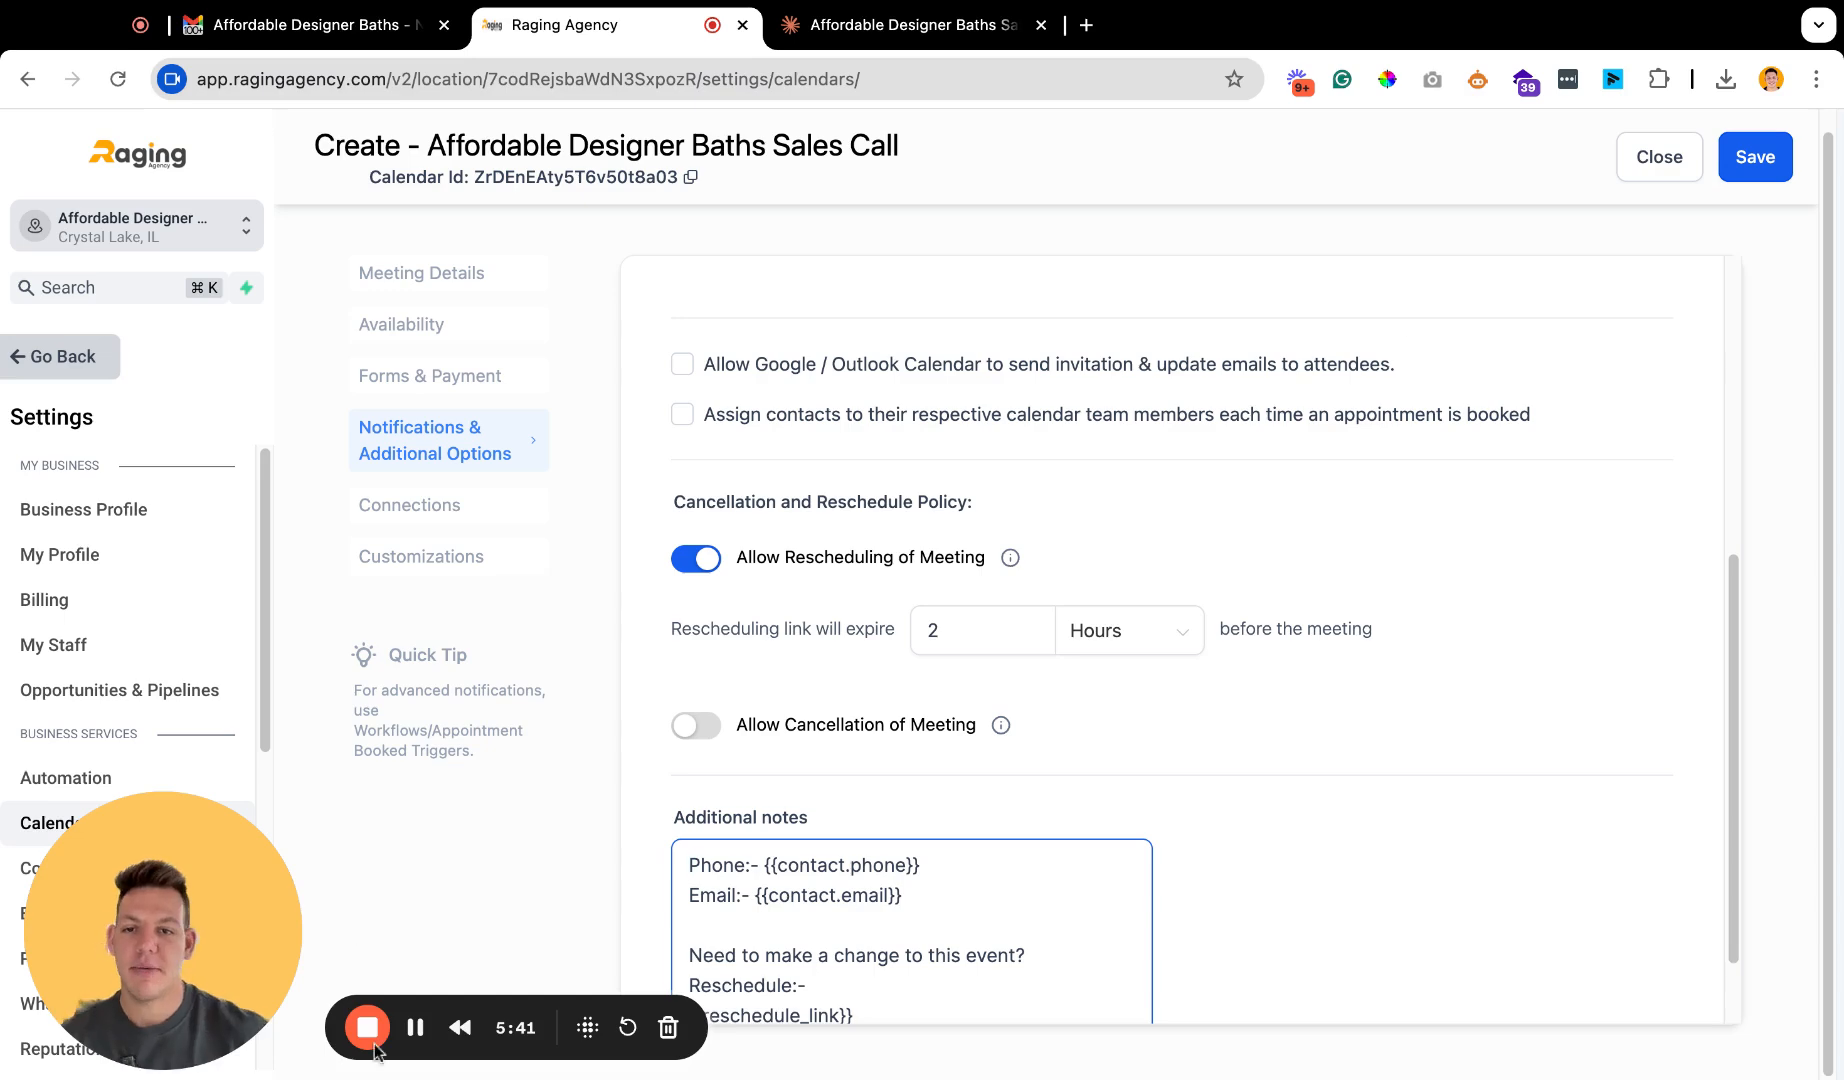
left_click(1750, 172)
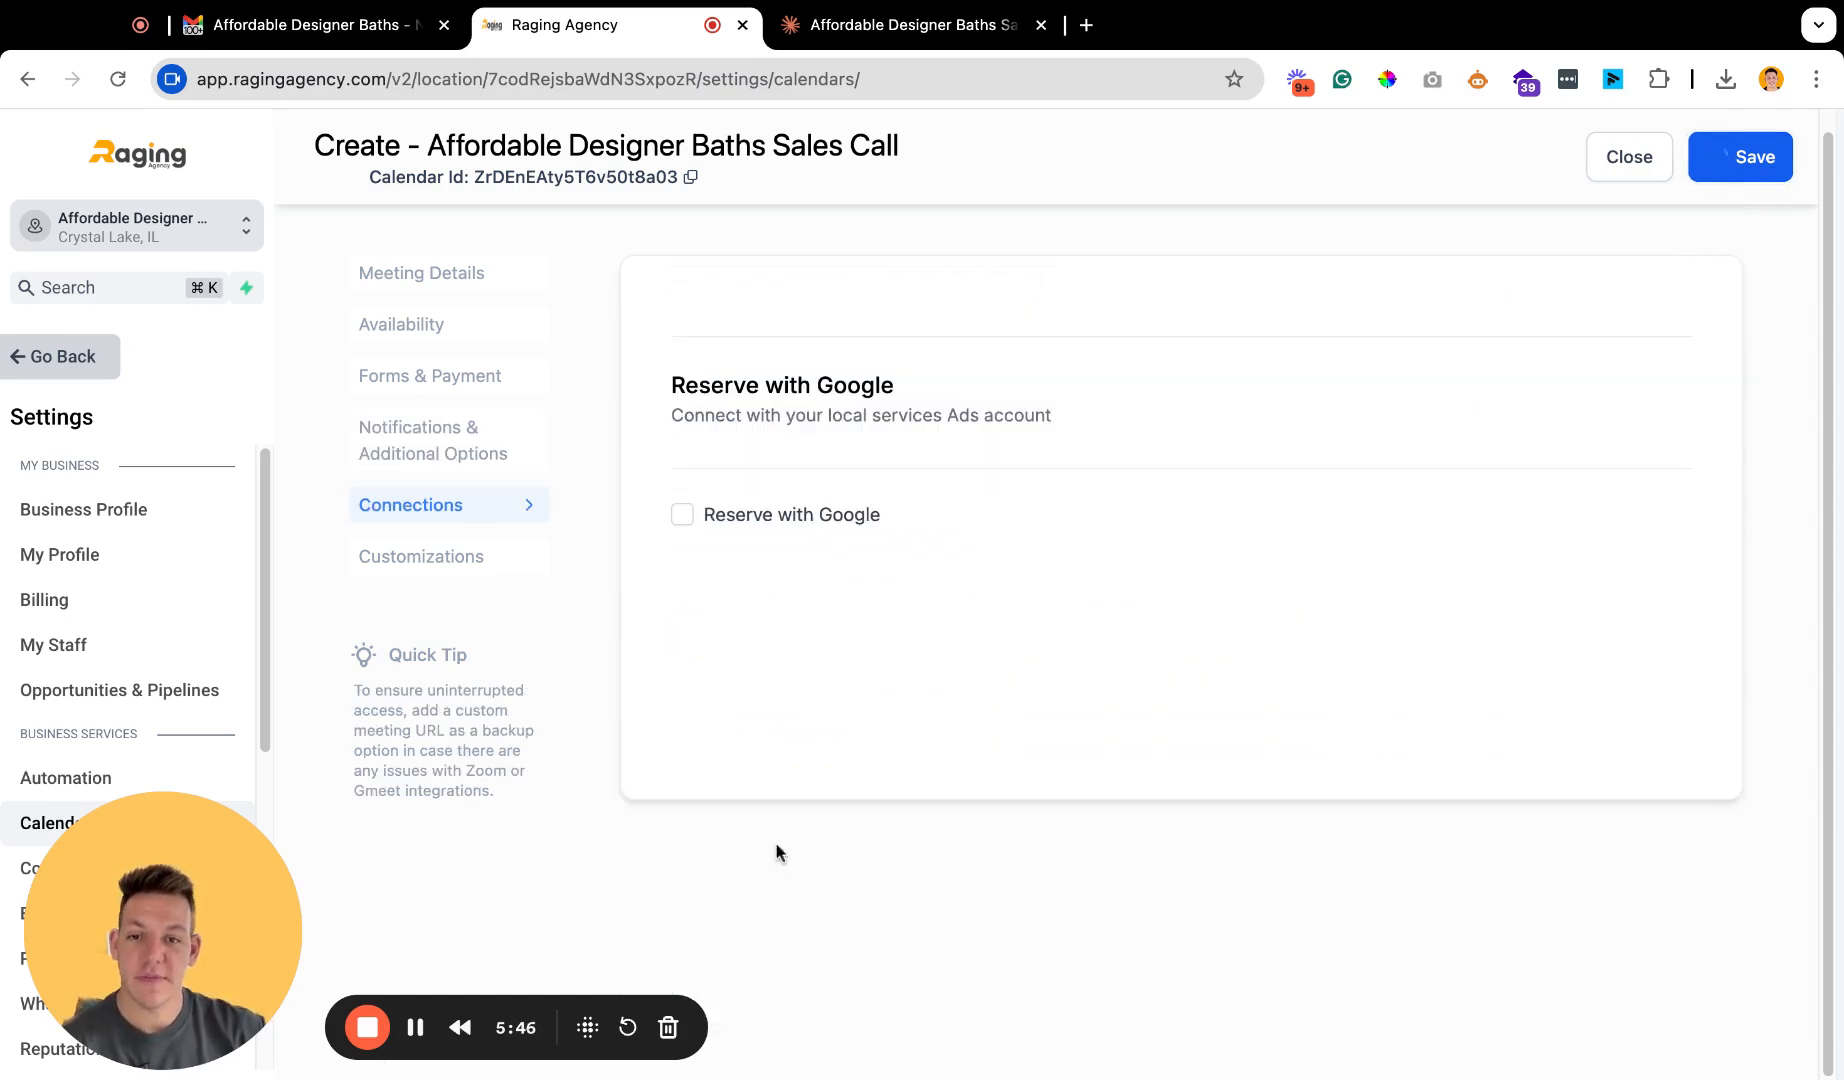
Allow Google / Outlook Calendar invitations to attendees, assign contacts to their calendar team members on each booking, and save the notification options.
left_click(452, 452)
scroll(810, 772, "down", 3)
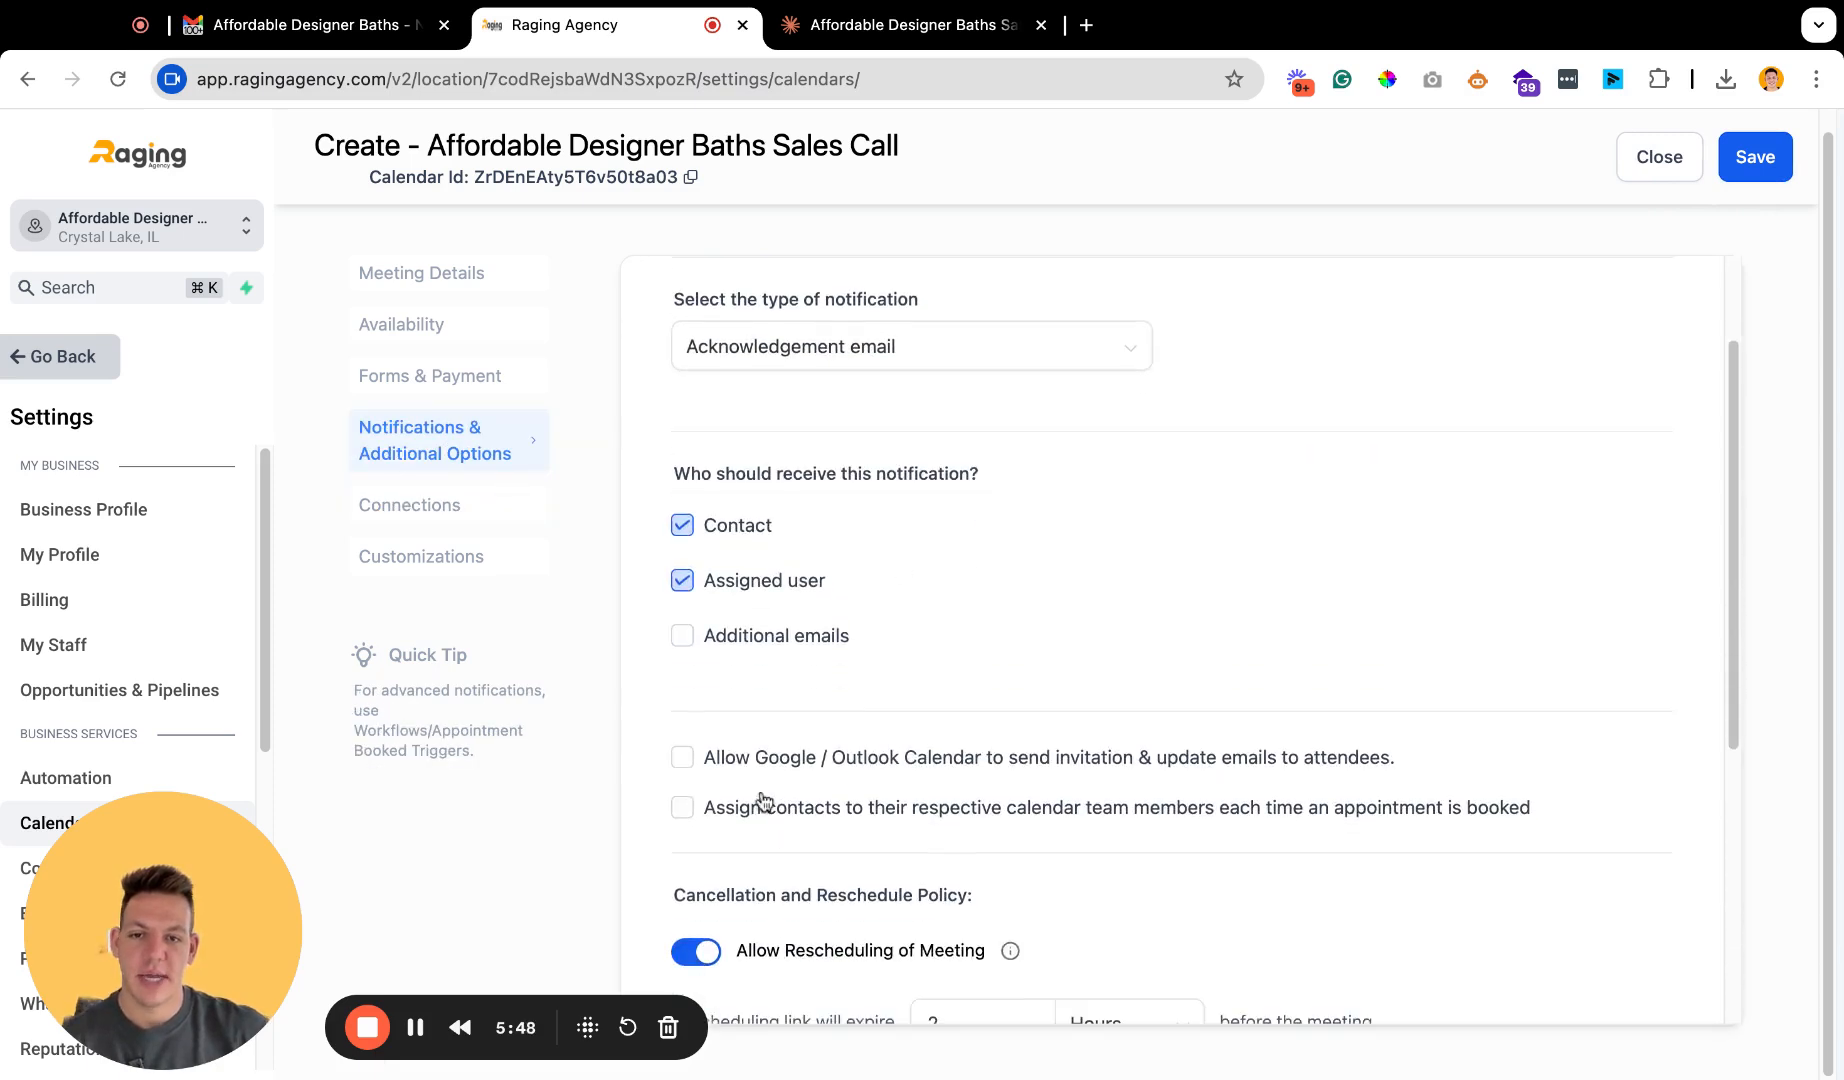
left_click(764, 775)
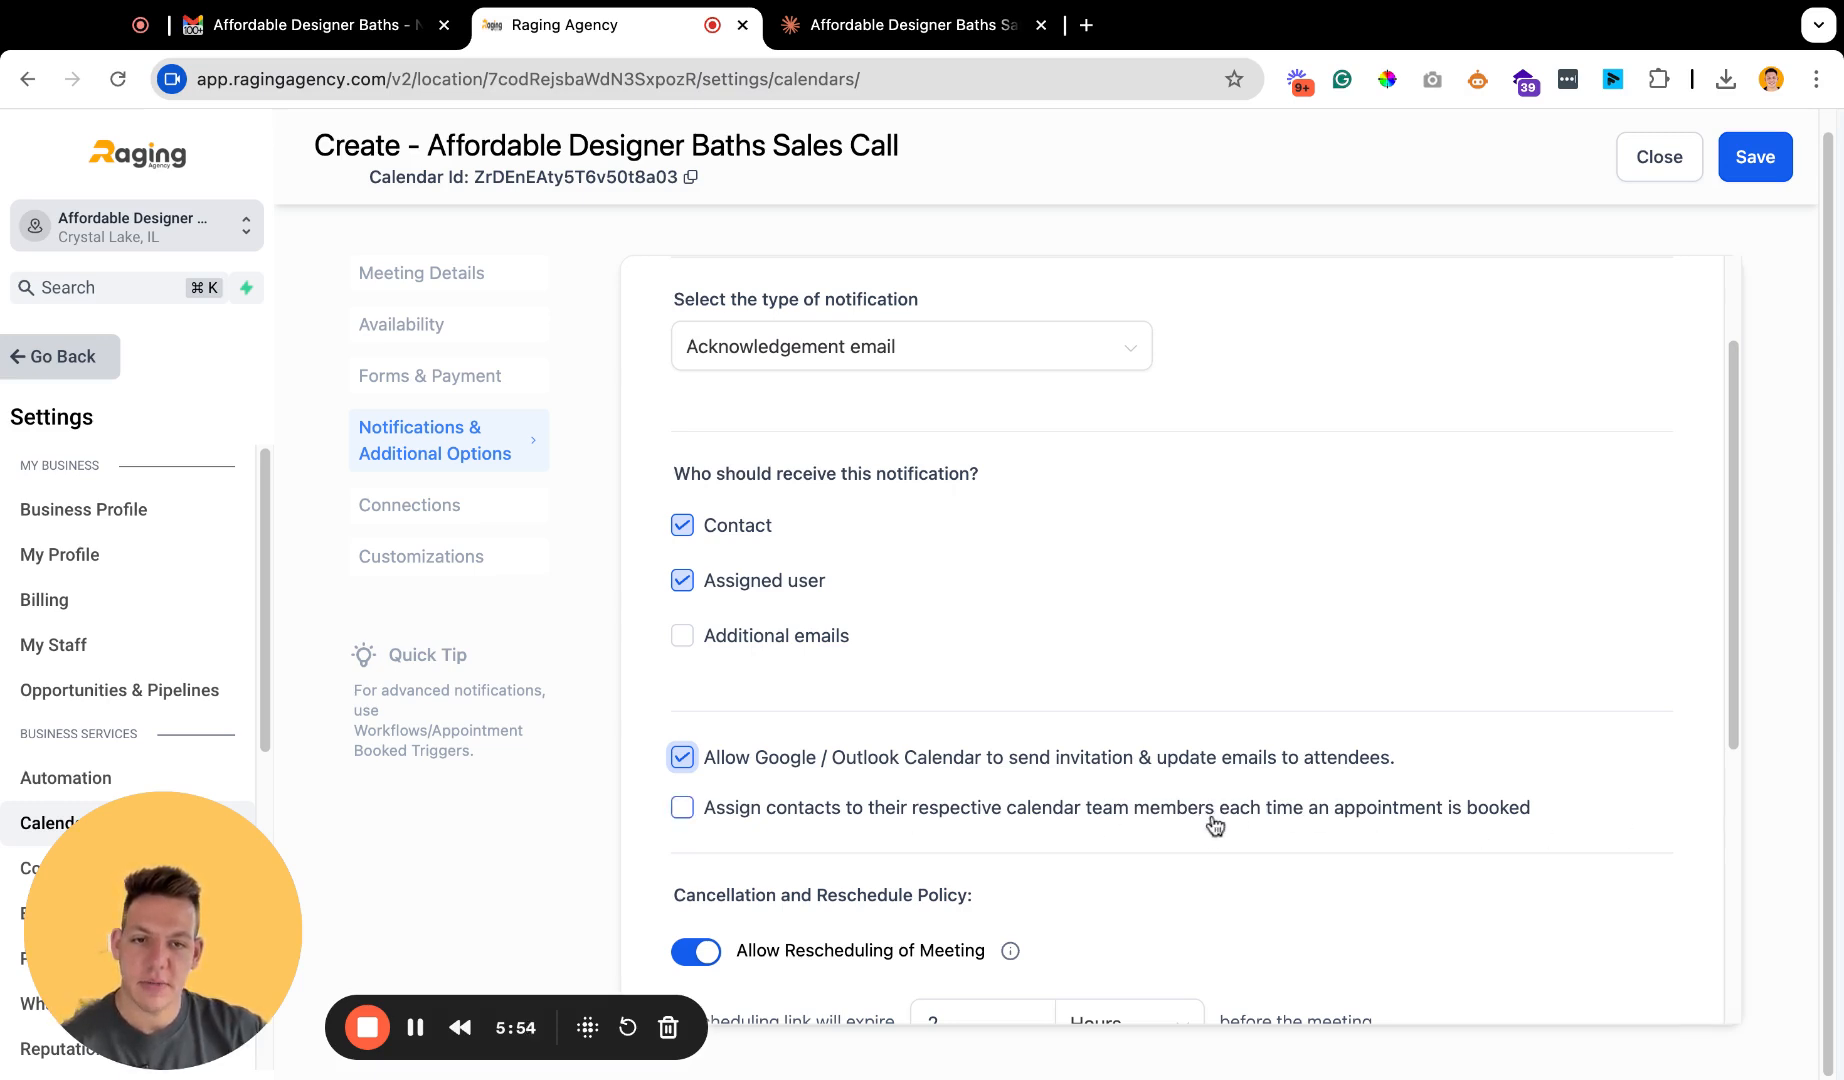
left_click(948, 810)
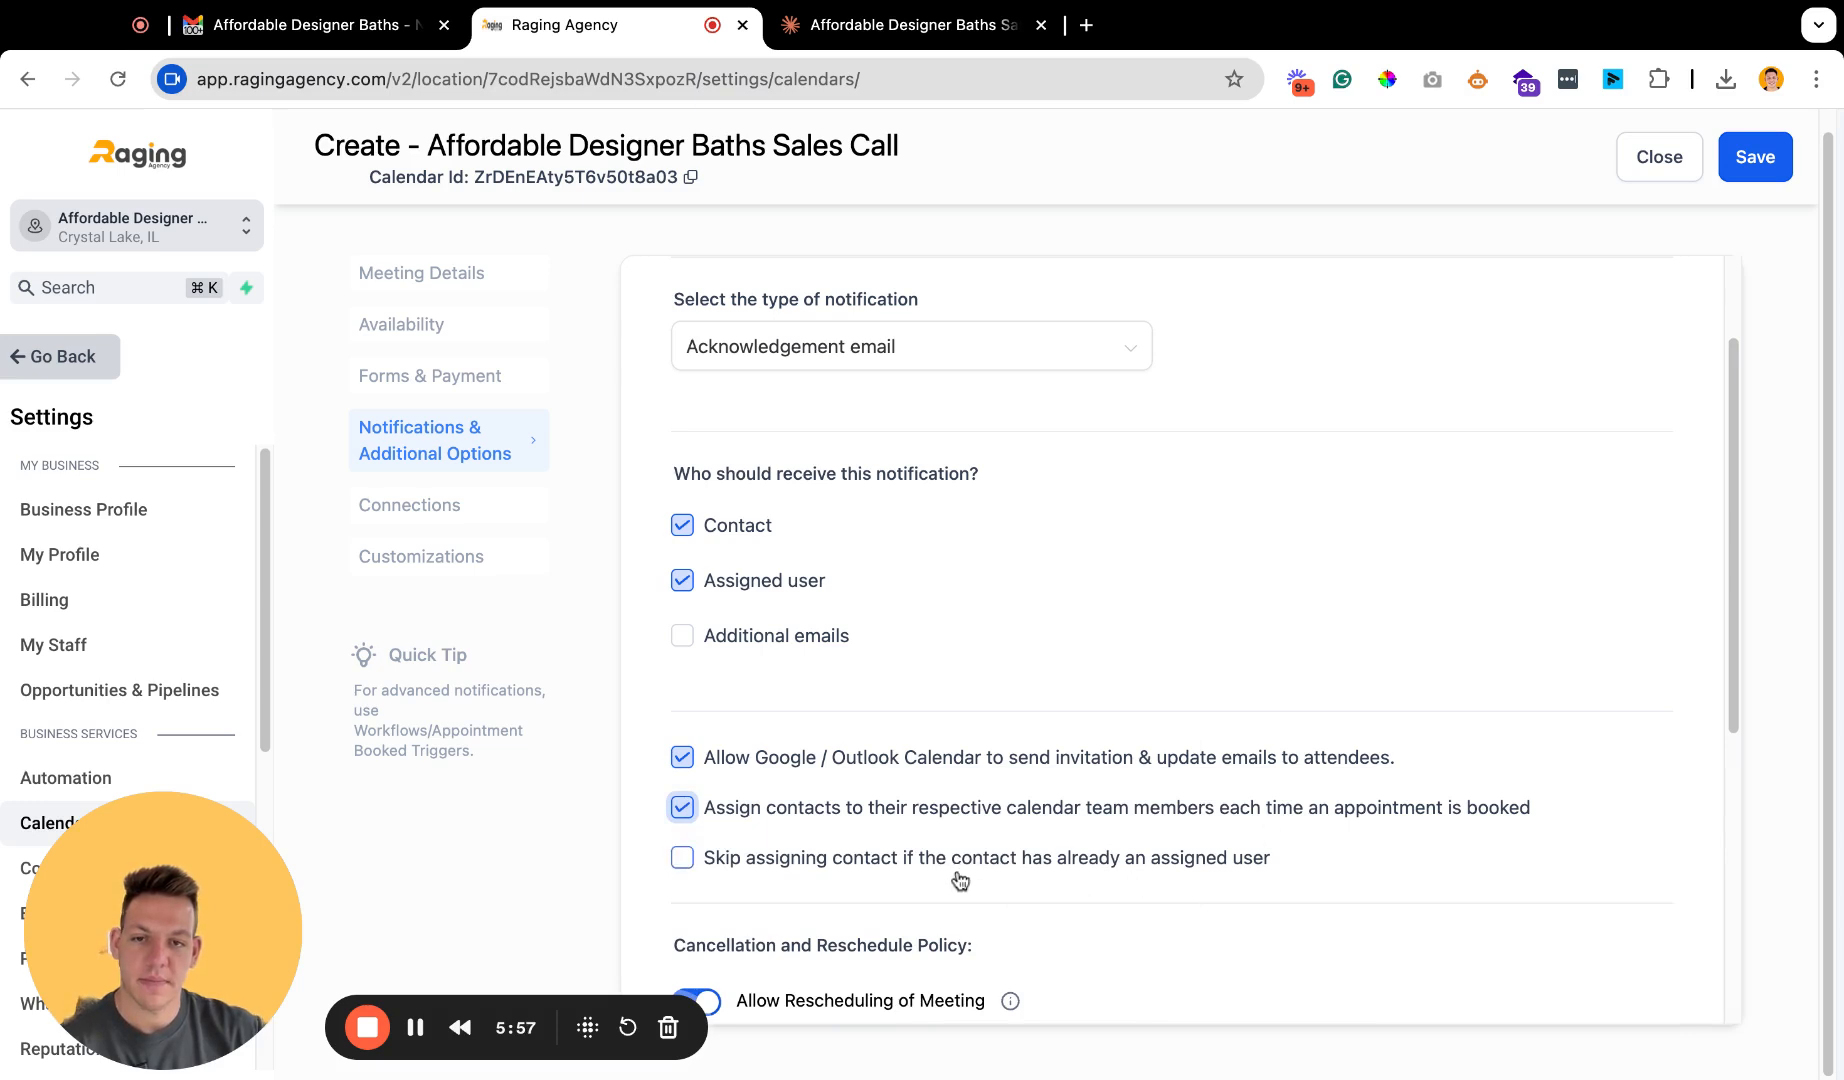
left_click(1747, 158)
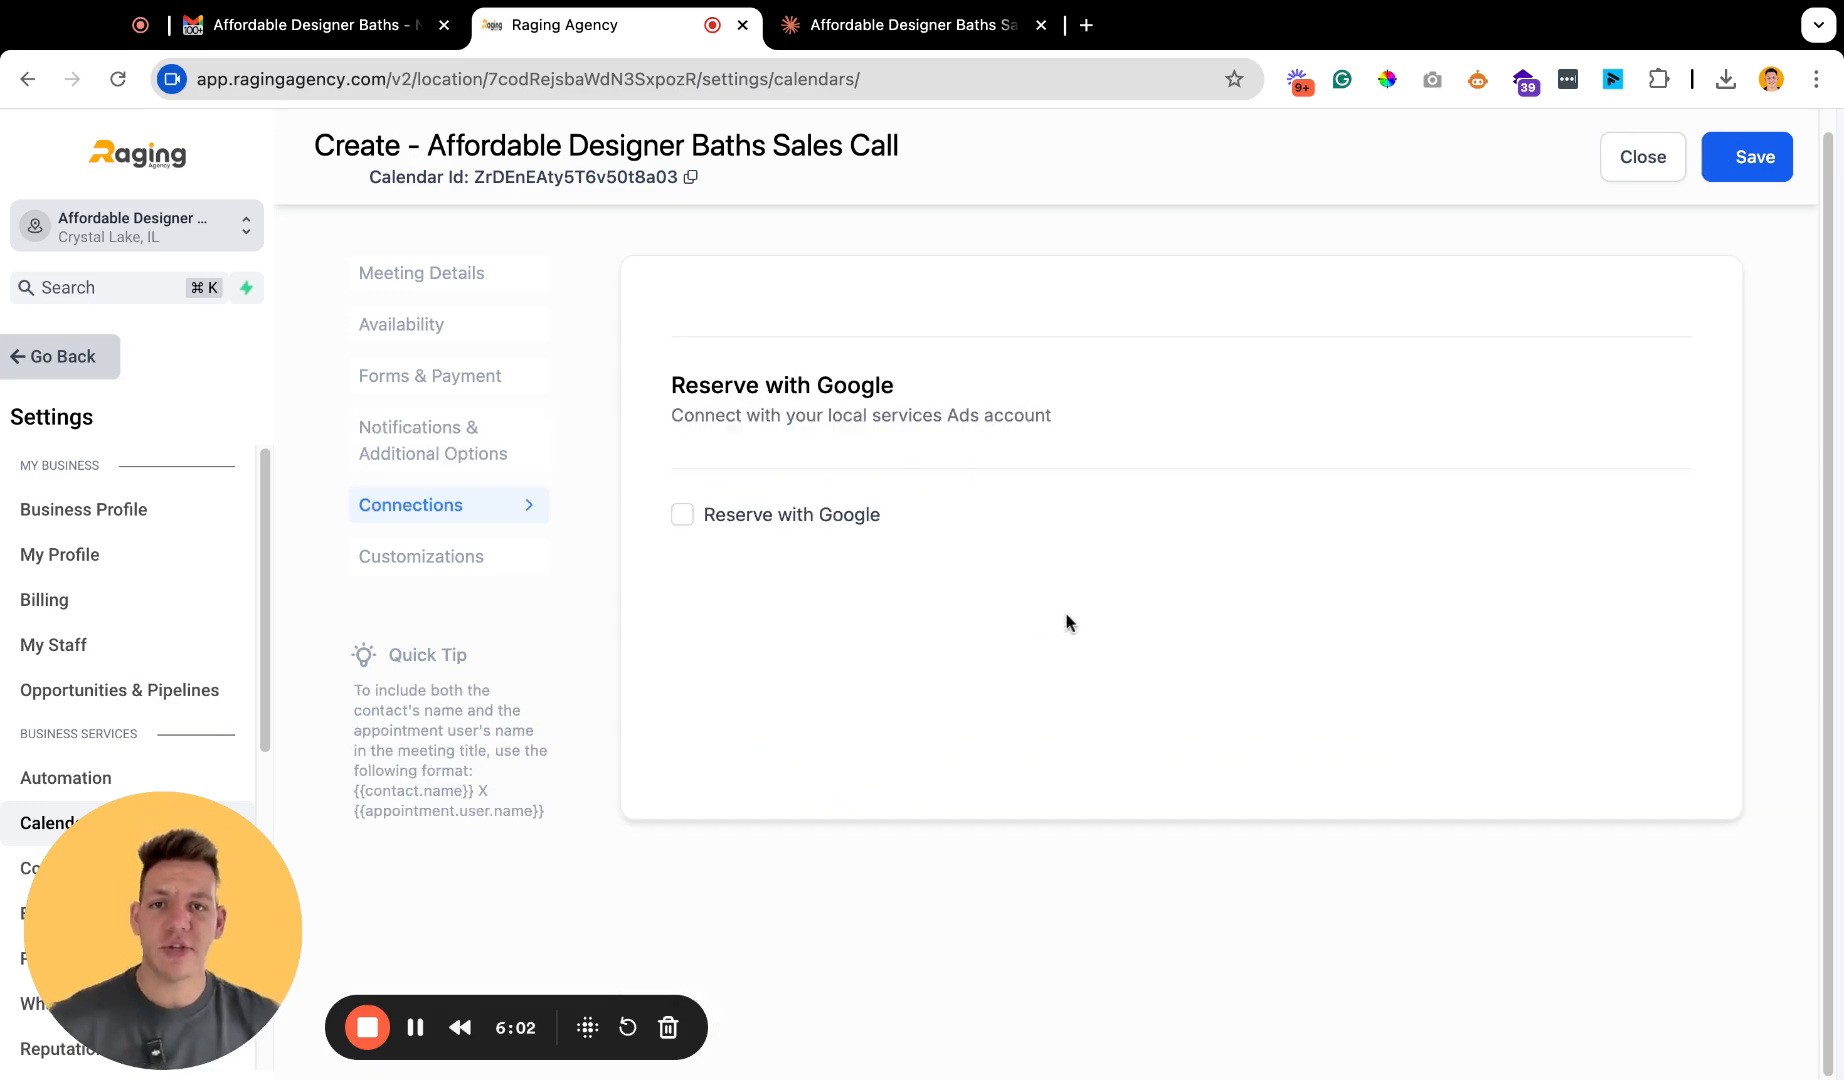
Open the calendar's customizations, and sample the dark blue of the quote form on affordabledesignerbaths.com in a new tab with the ColorPick Eyedropper.
left_click(454, 556)
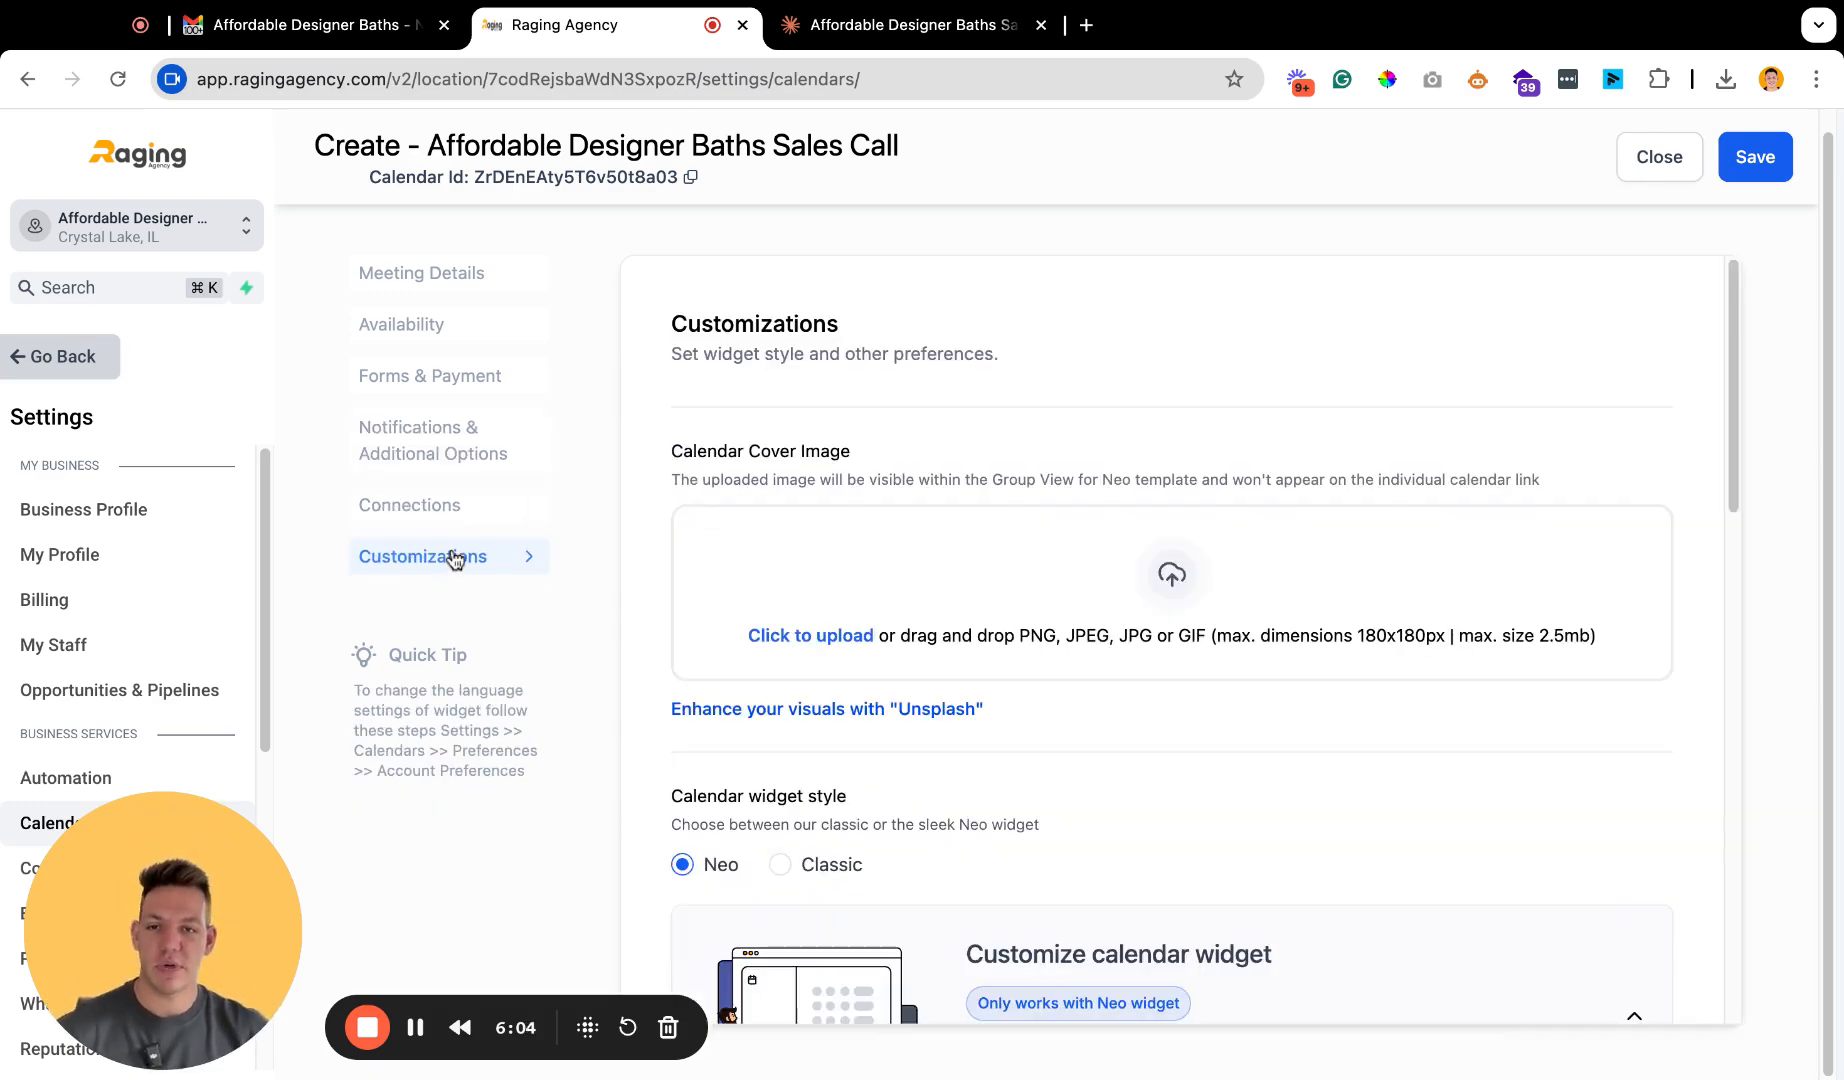
scroll(1078, 572, "down", 5)
scroll(1078, 572, "down", 5)
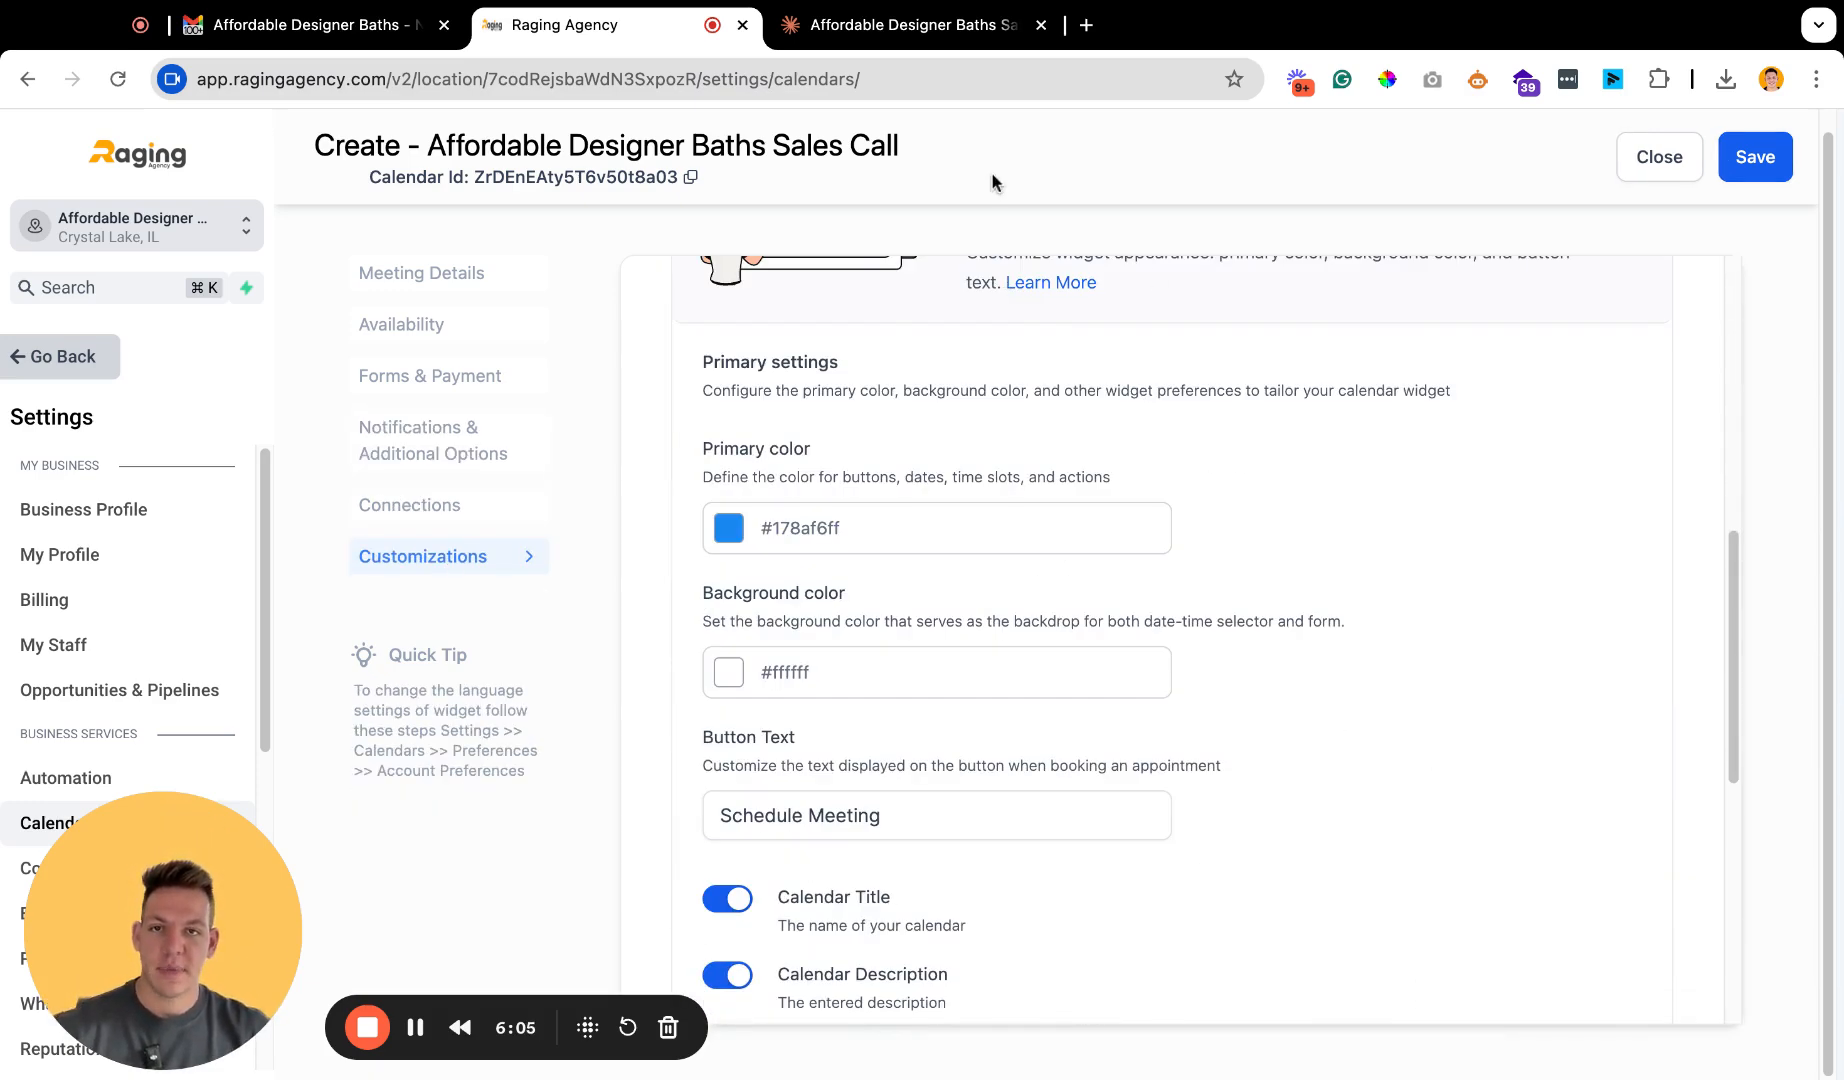
left_click(1088, 28)
type("affordabledesignerbaths.com")
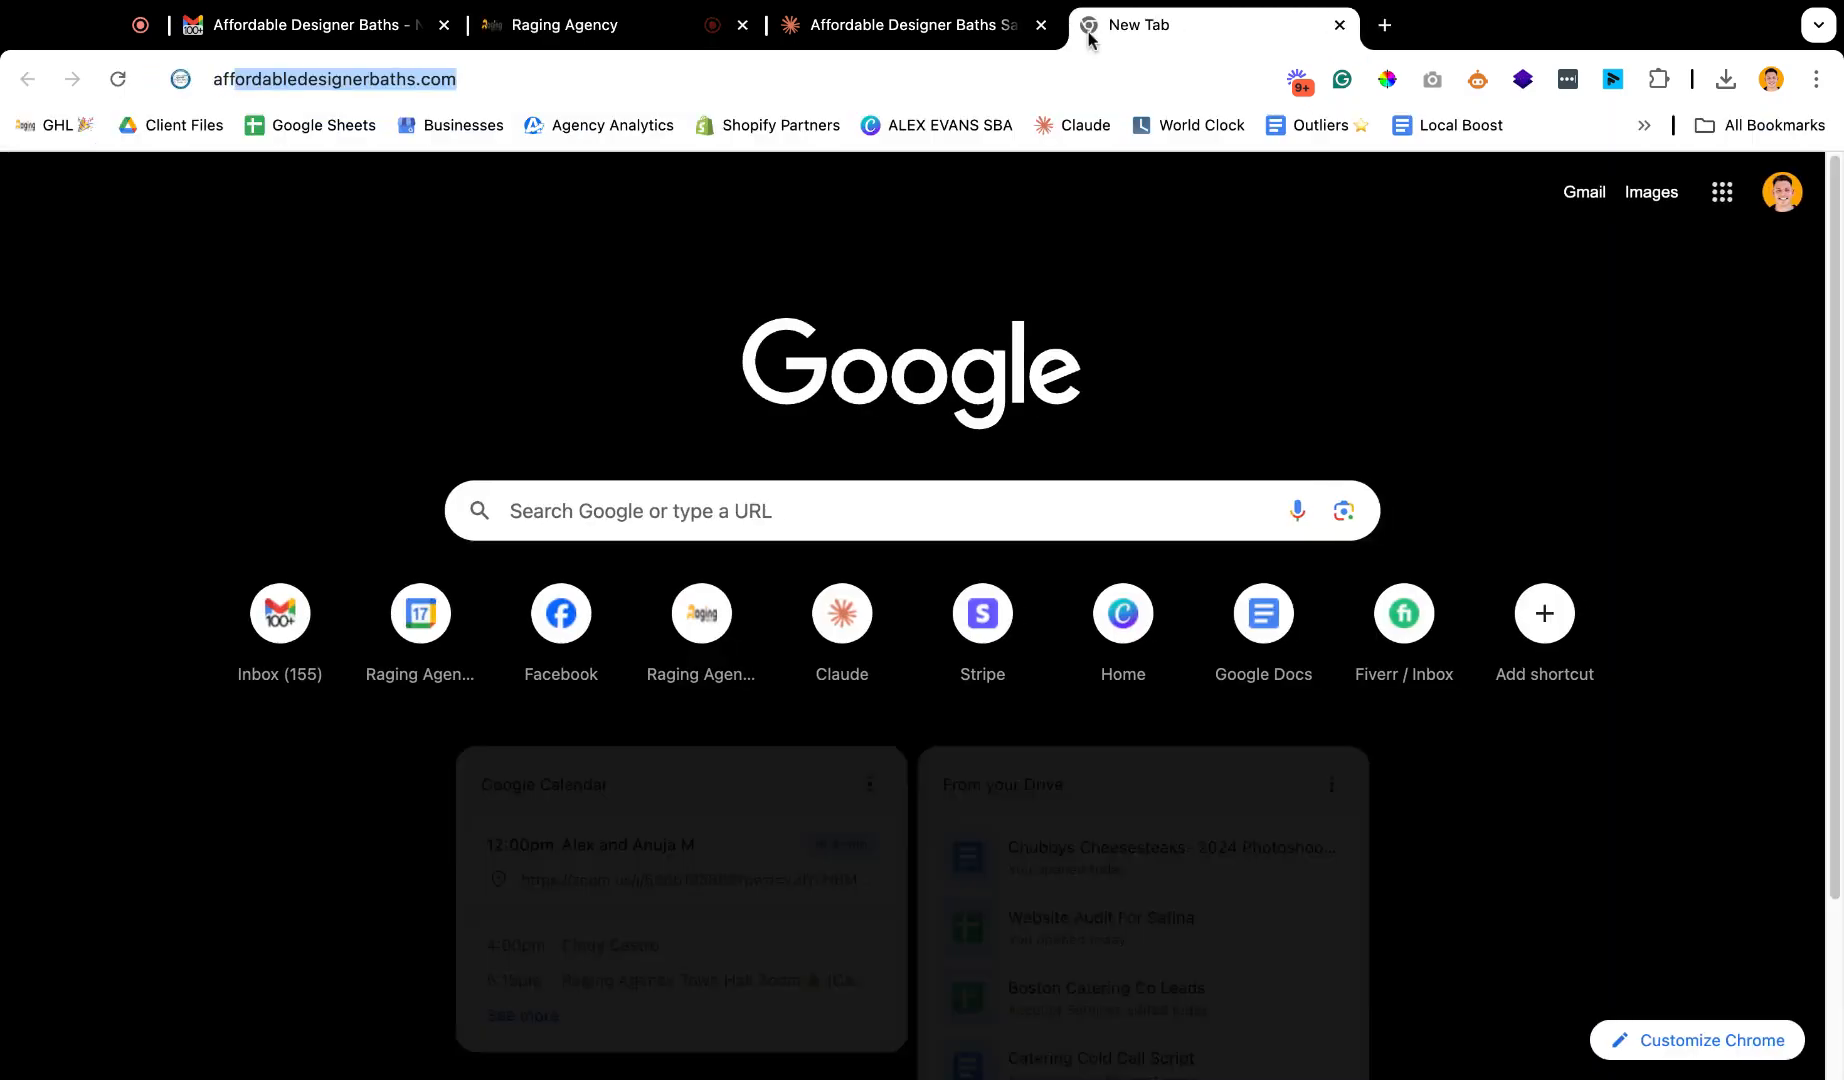
key("Return")
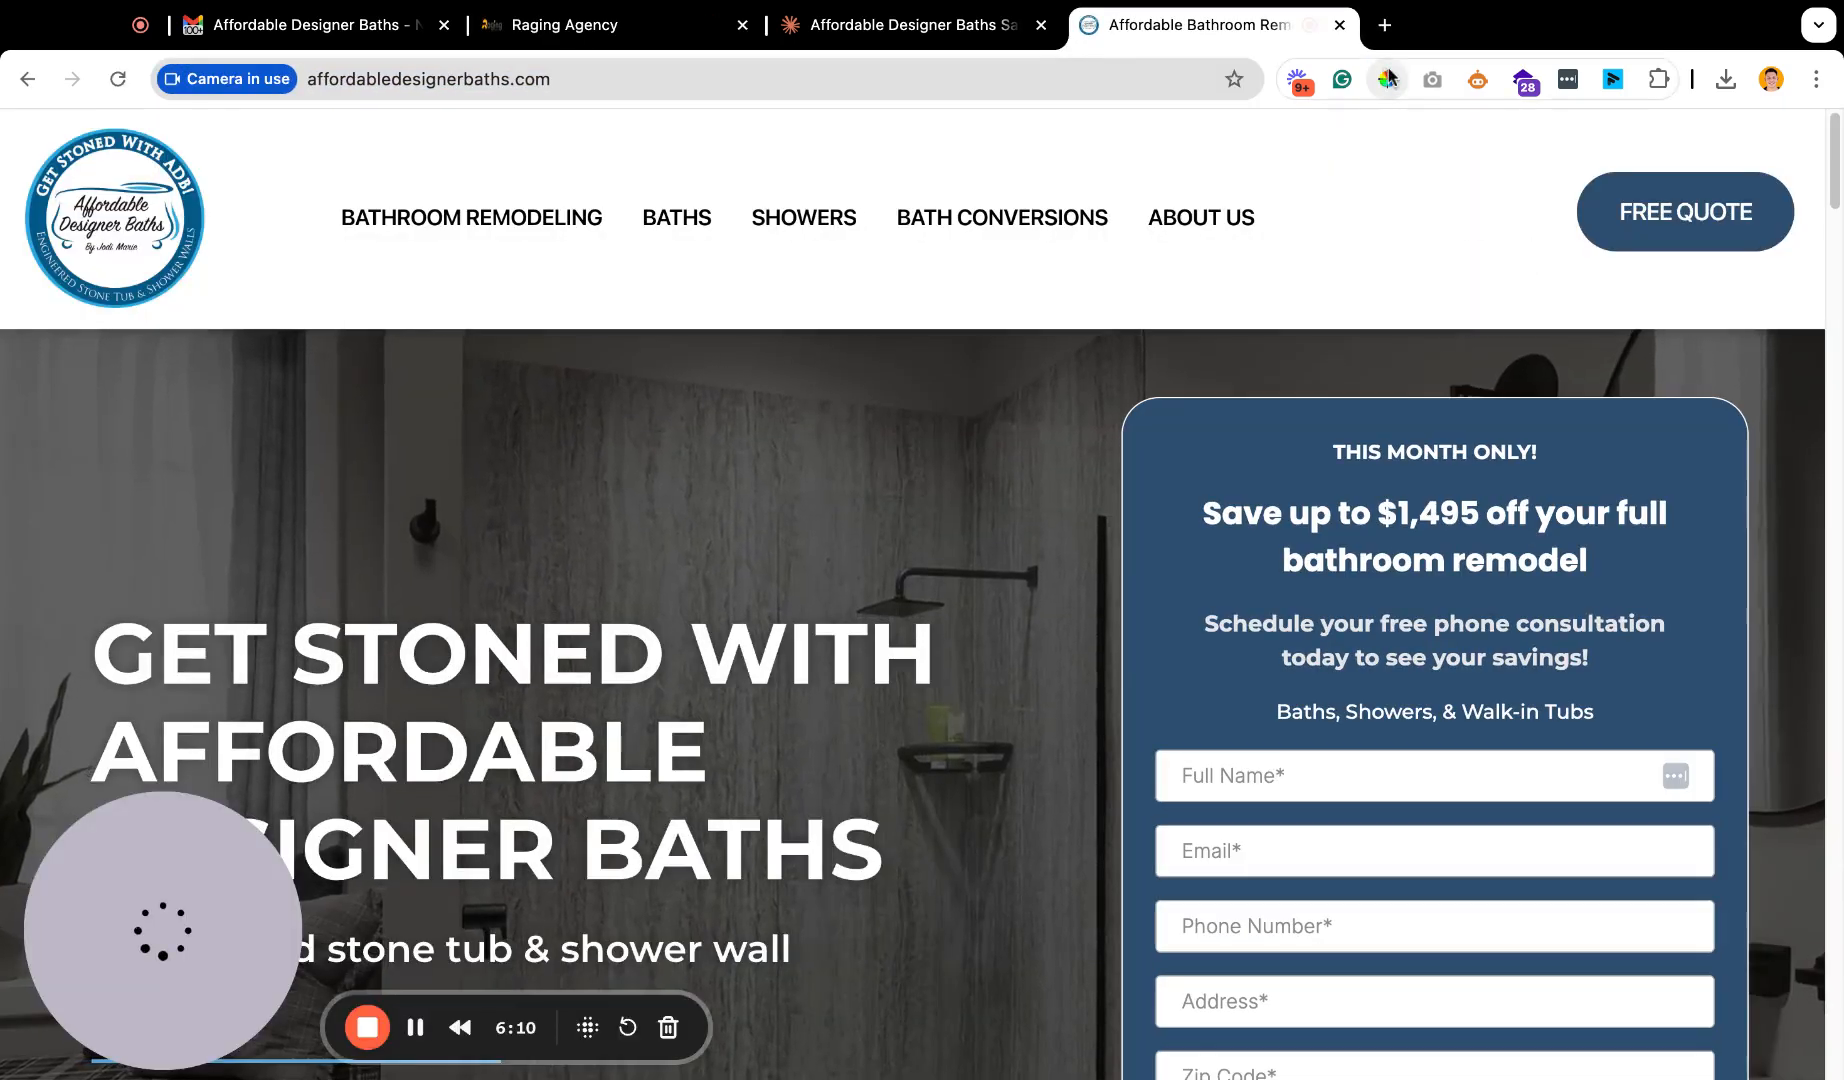
left_click(1389, 79)
left_click(1205, 462)
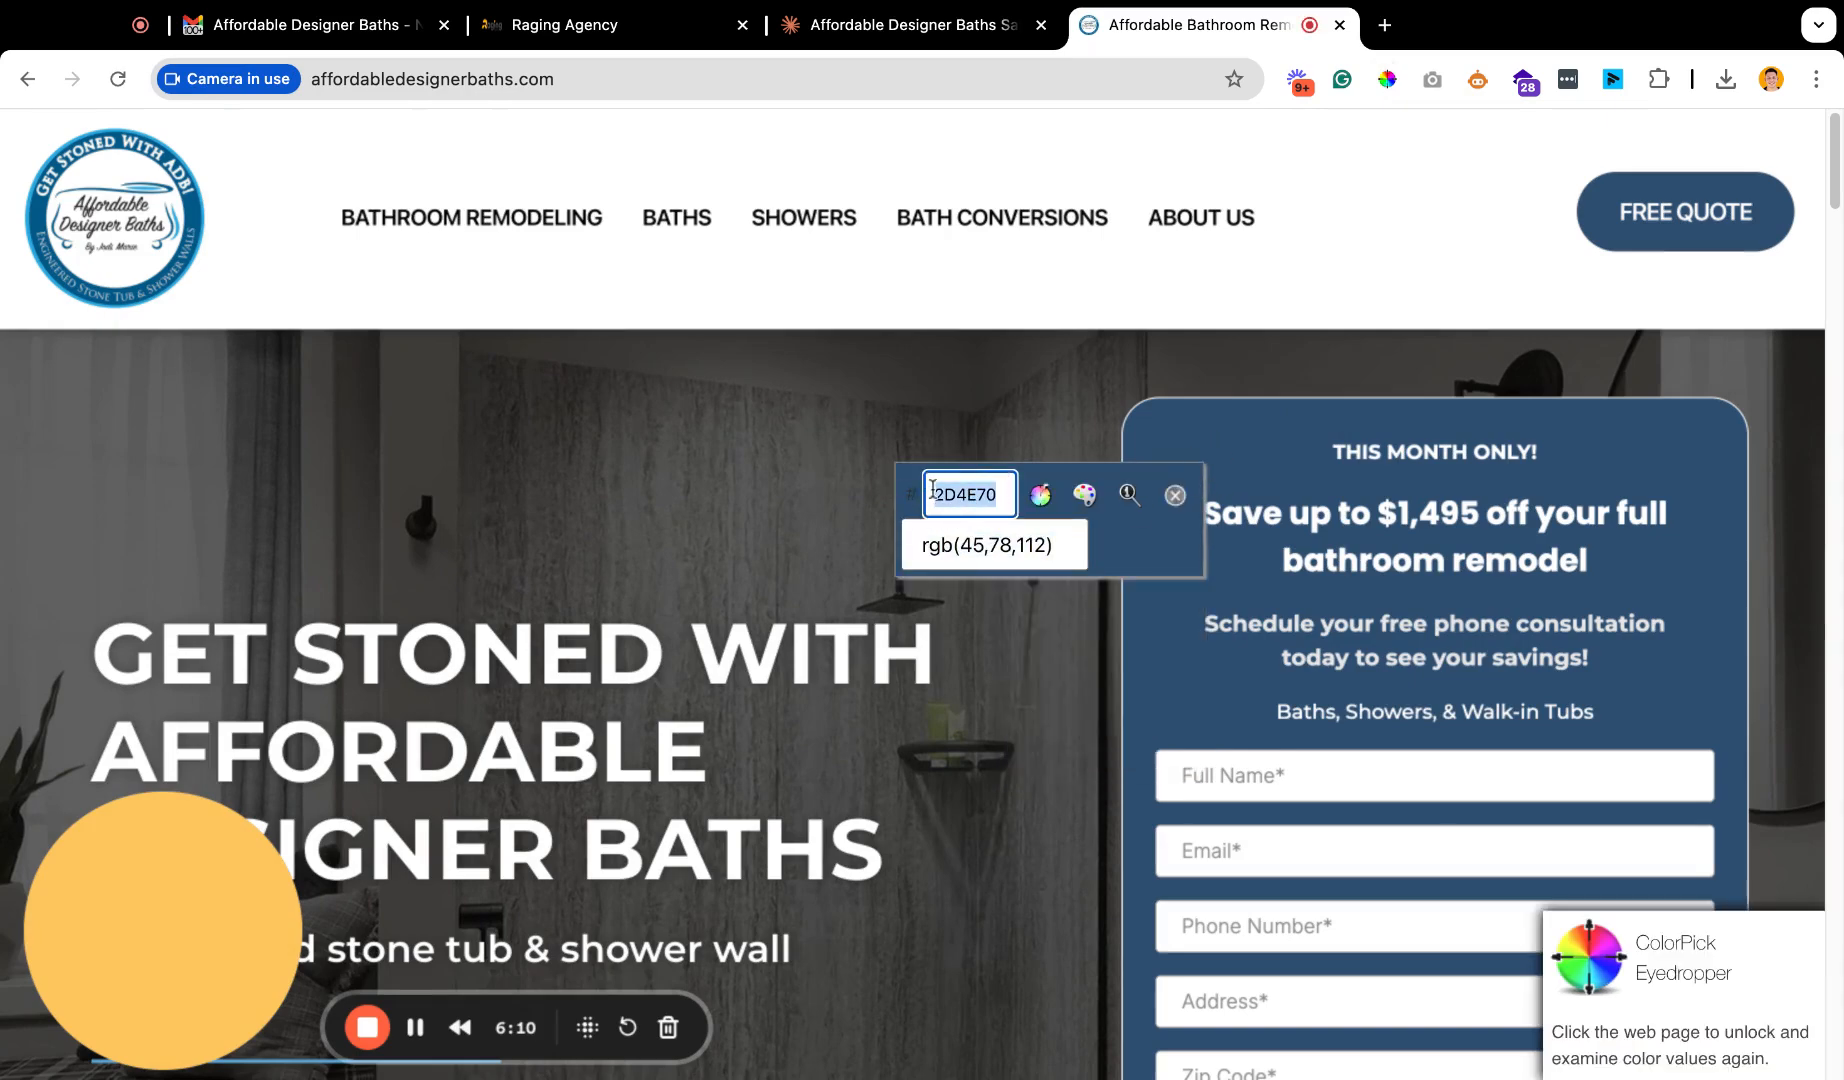
Set the calendar widget's primary color to #2D4E70FF and save the calendar's customizations.
left_click(640, 25)
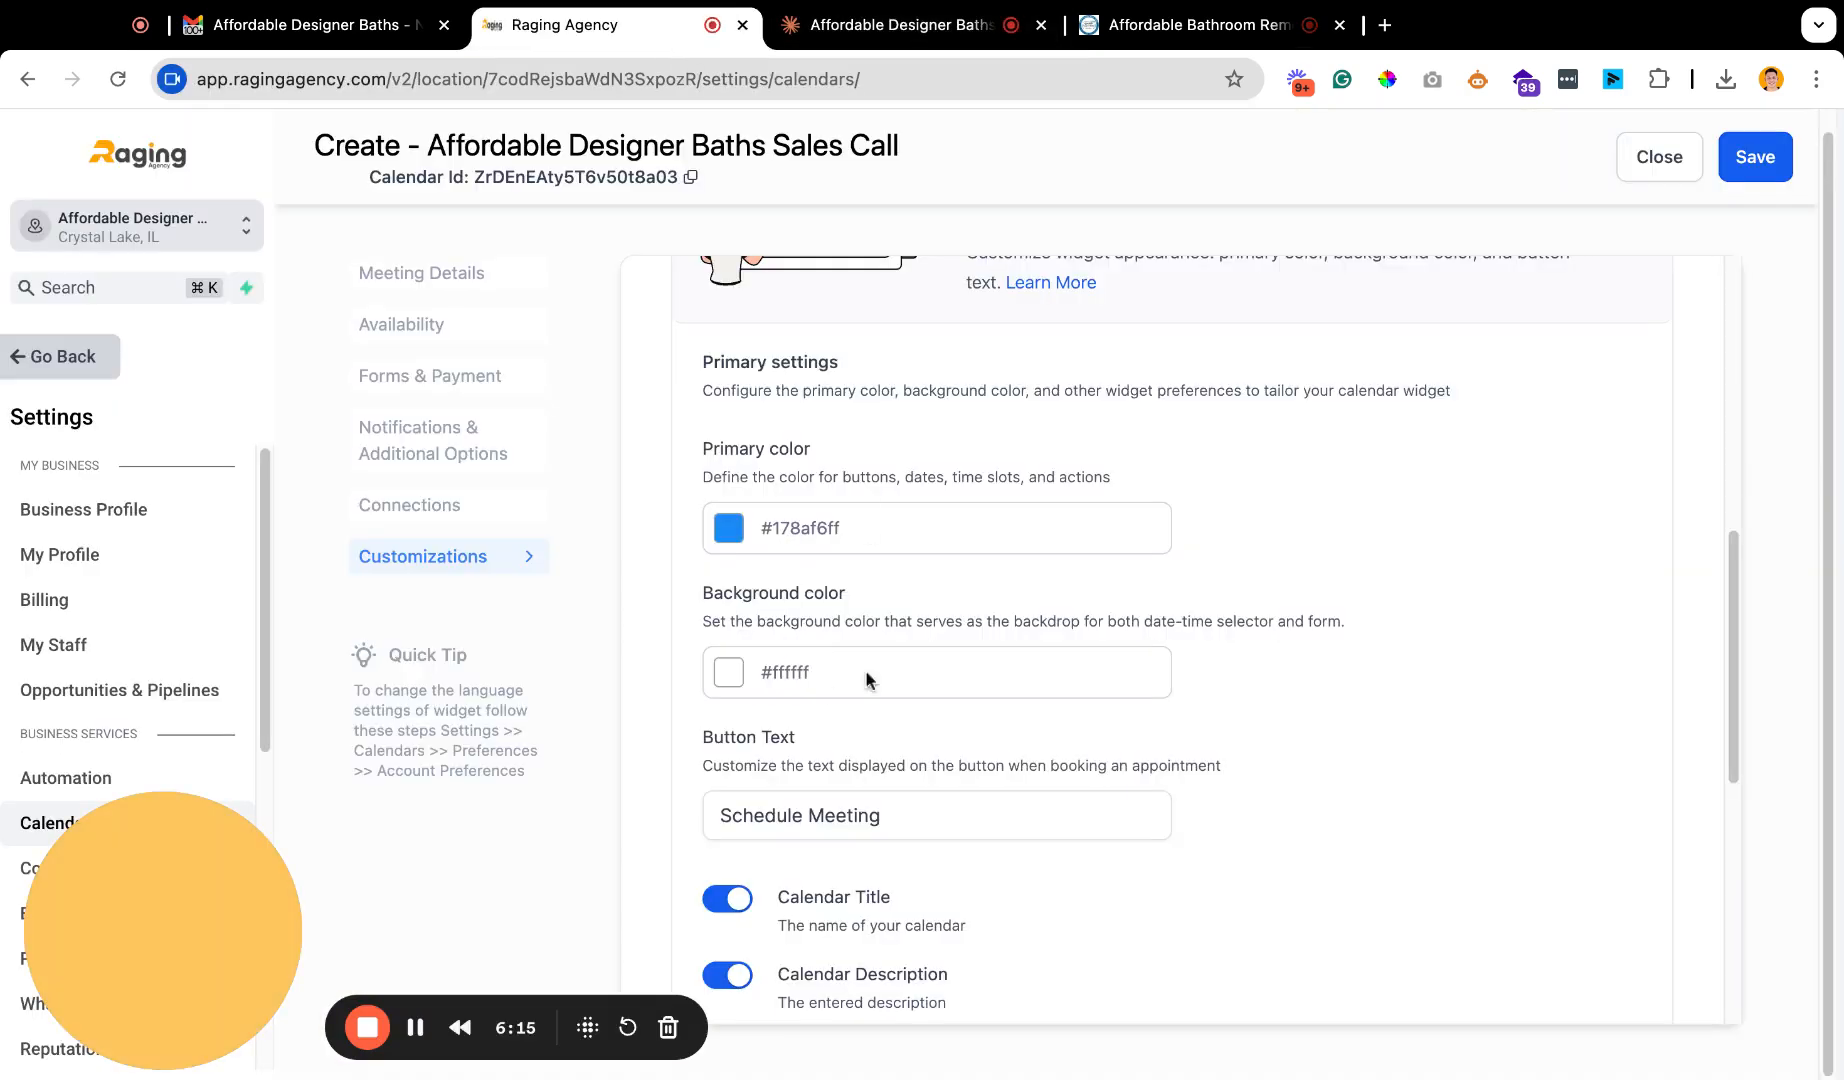
left_click(852, 528)
left_click(789, 862)
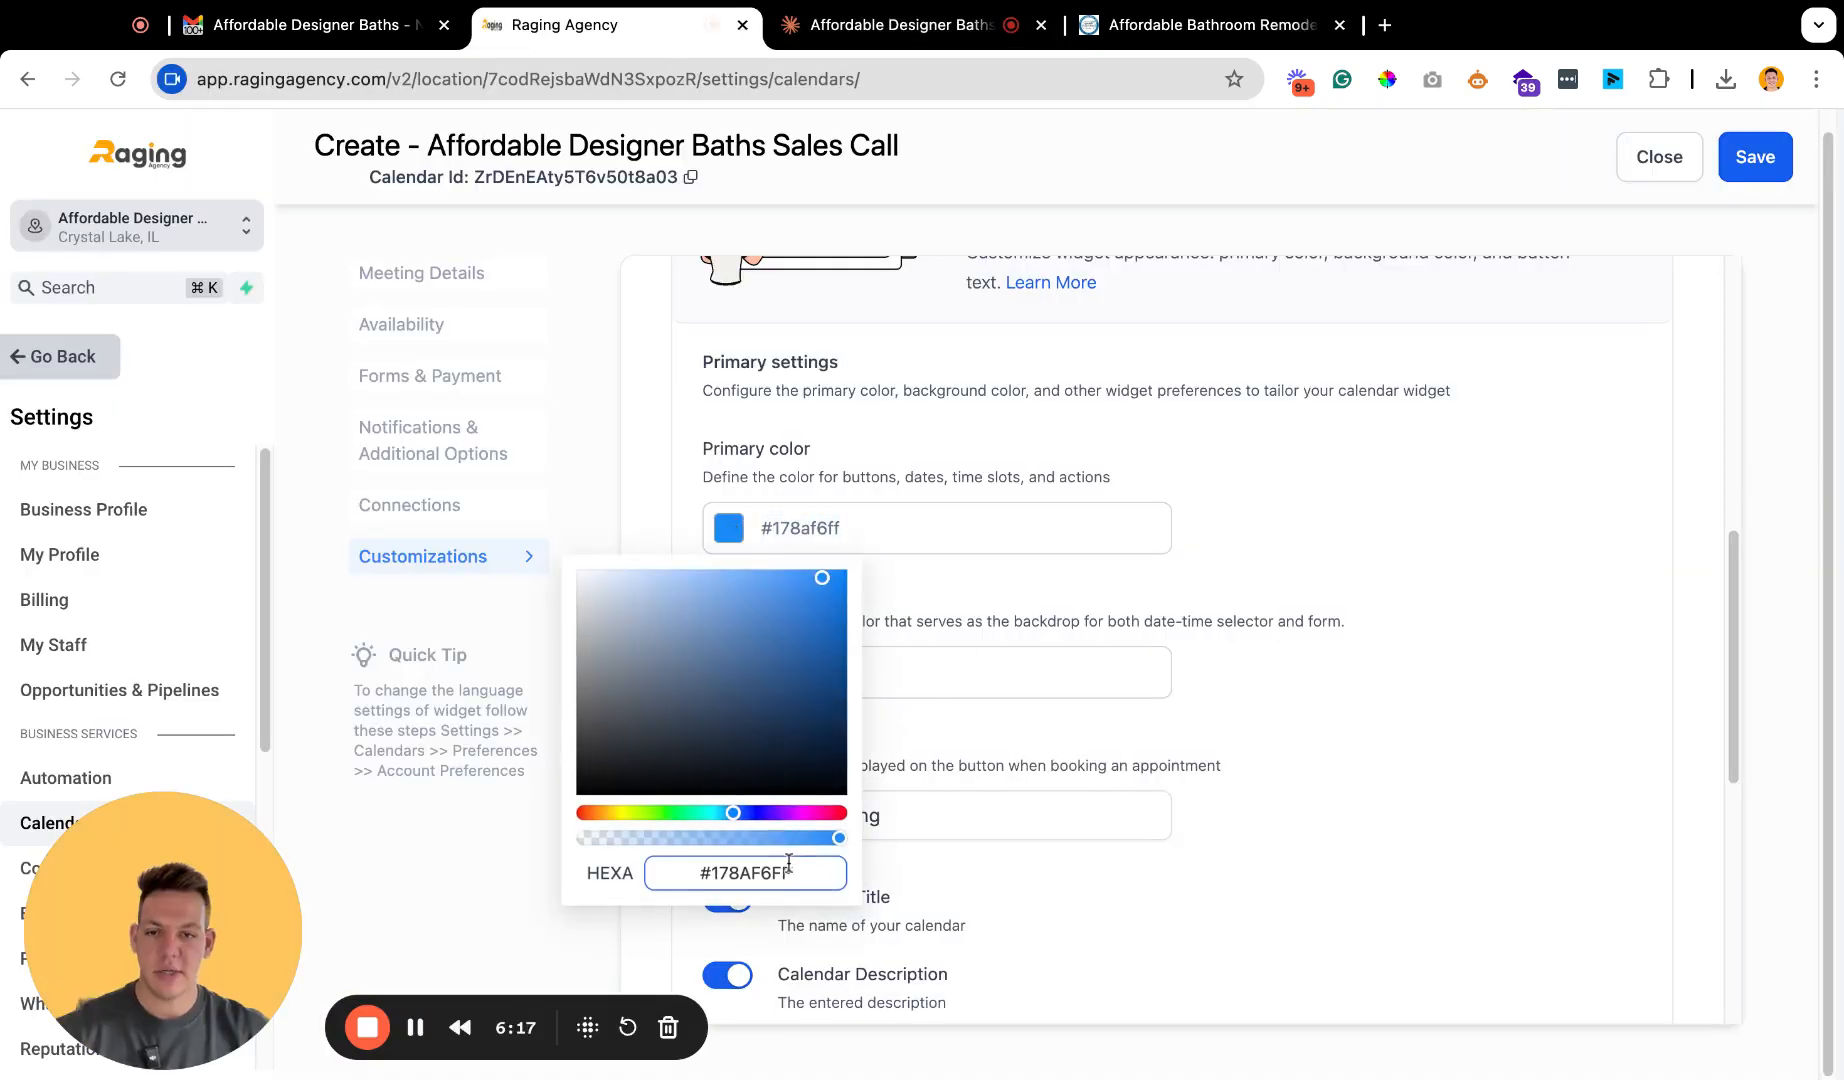
triple_click(805, 873)
type("#2D4E70FF")
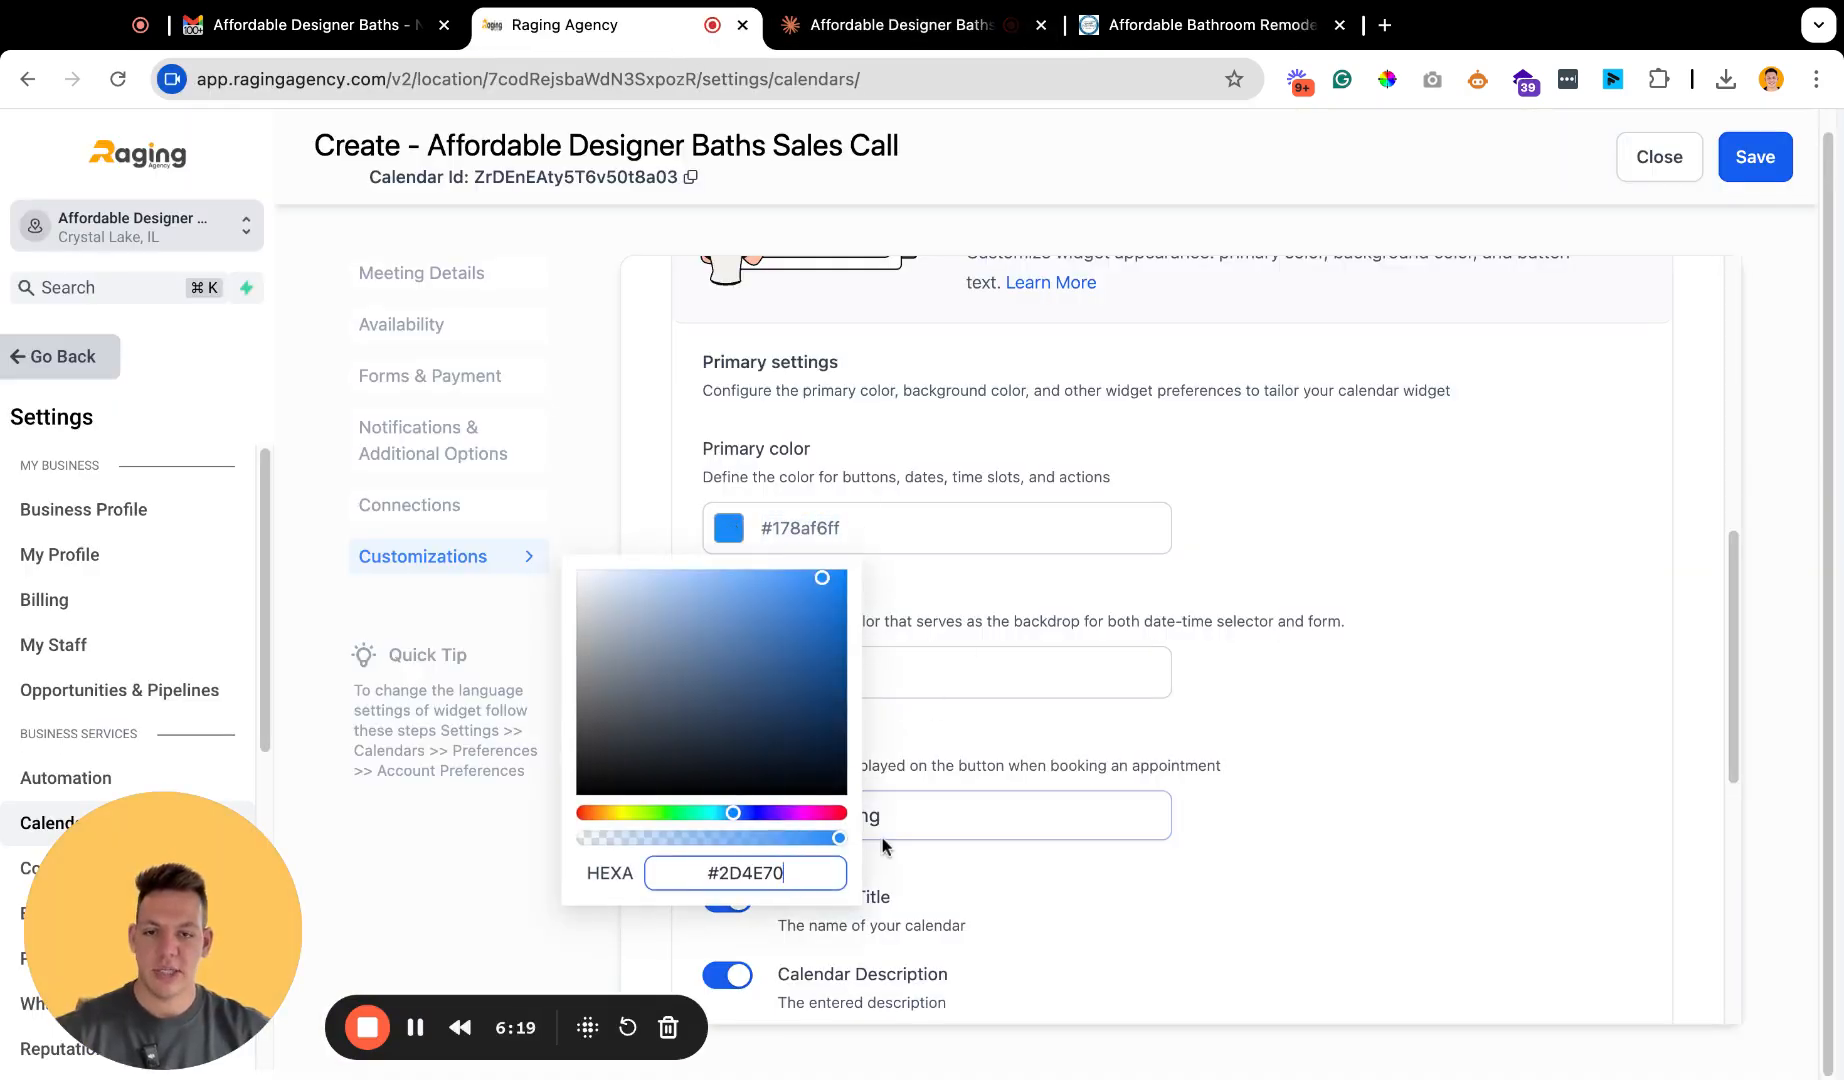
left_click(1267, 675)
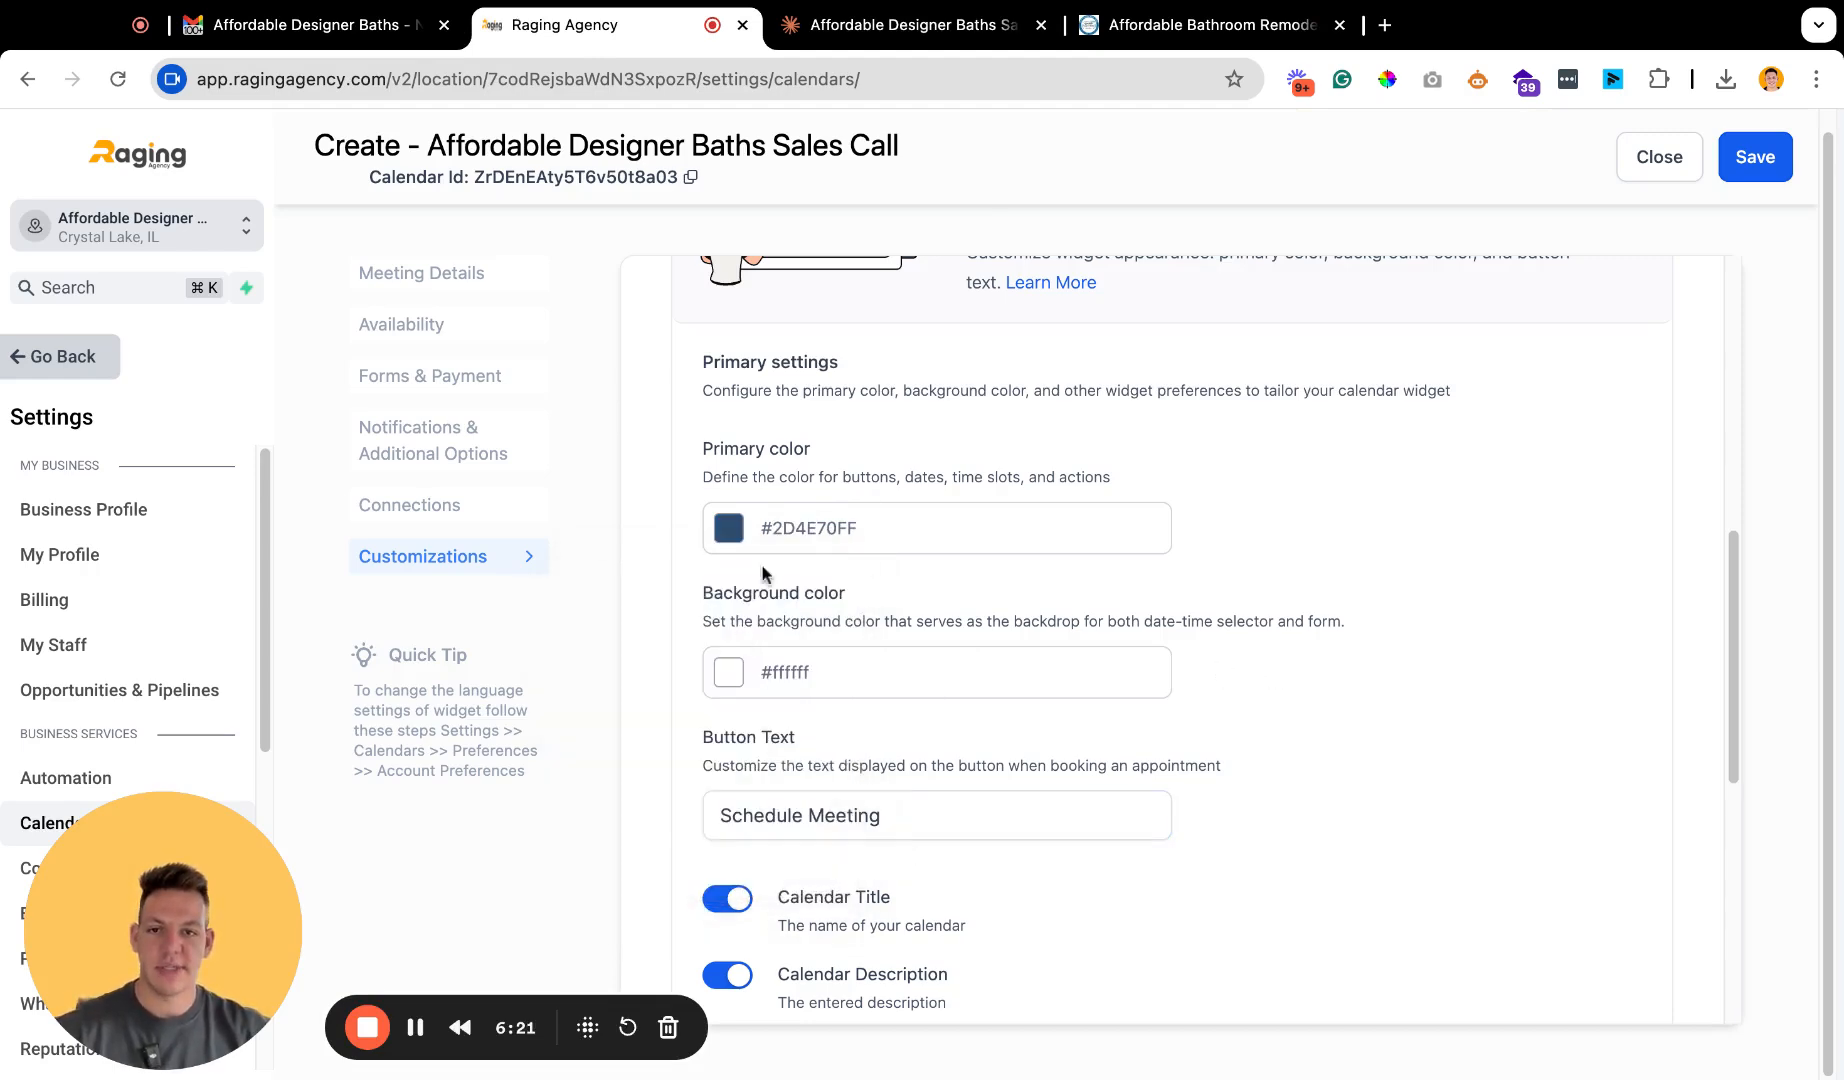
scroll(880, 790, "down", 5)
left_click(1755, 157)
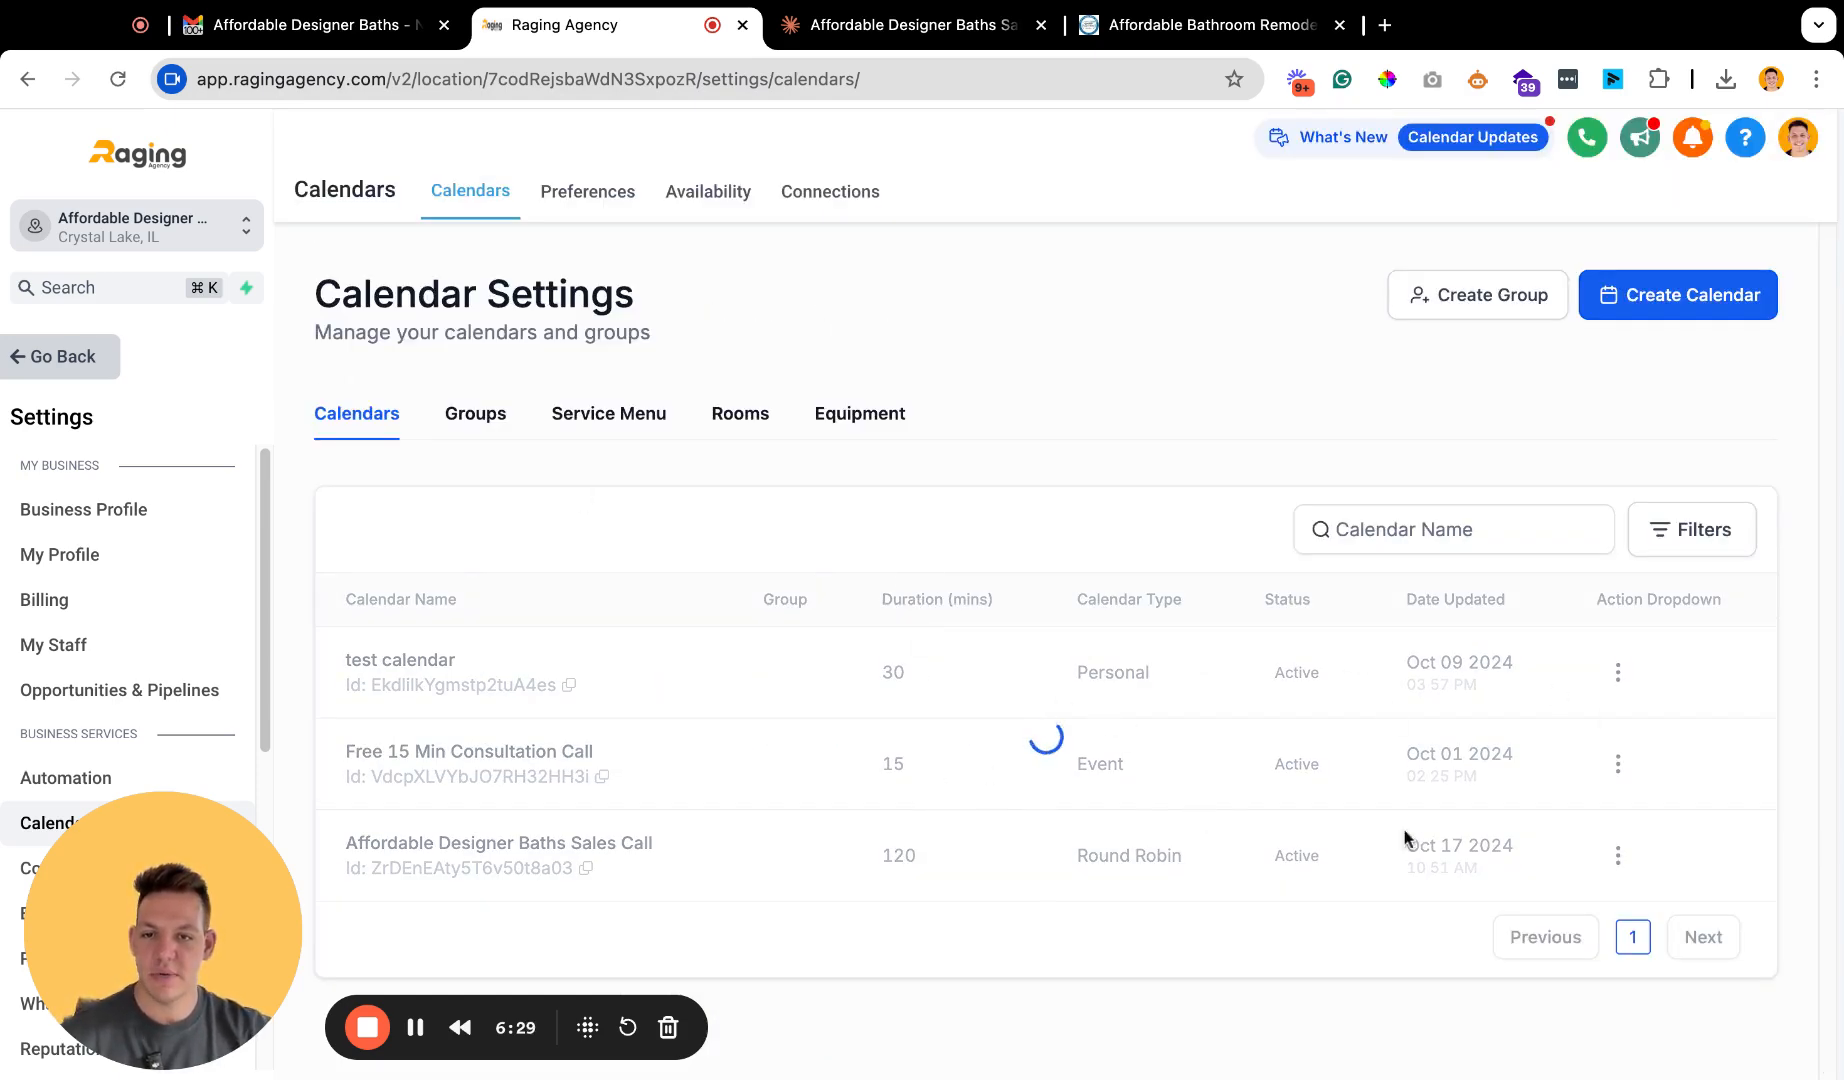
Copy the scheduling link of the Affordable Designer Baths Sales Call calendar and open it in a new tab.
triple_click(340, 850)
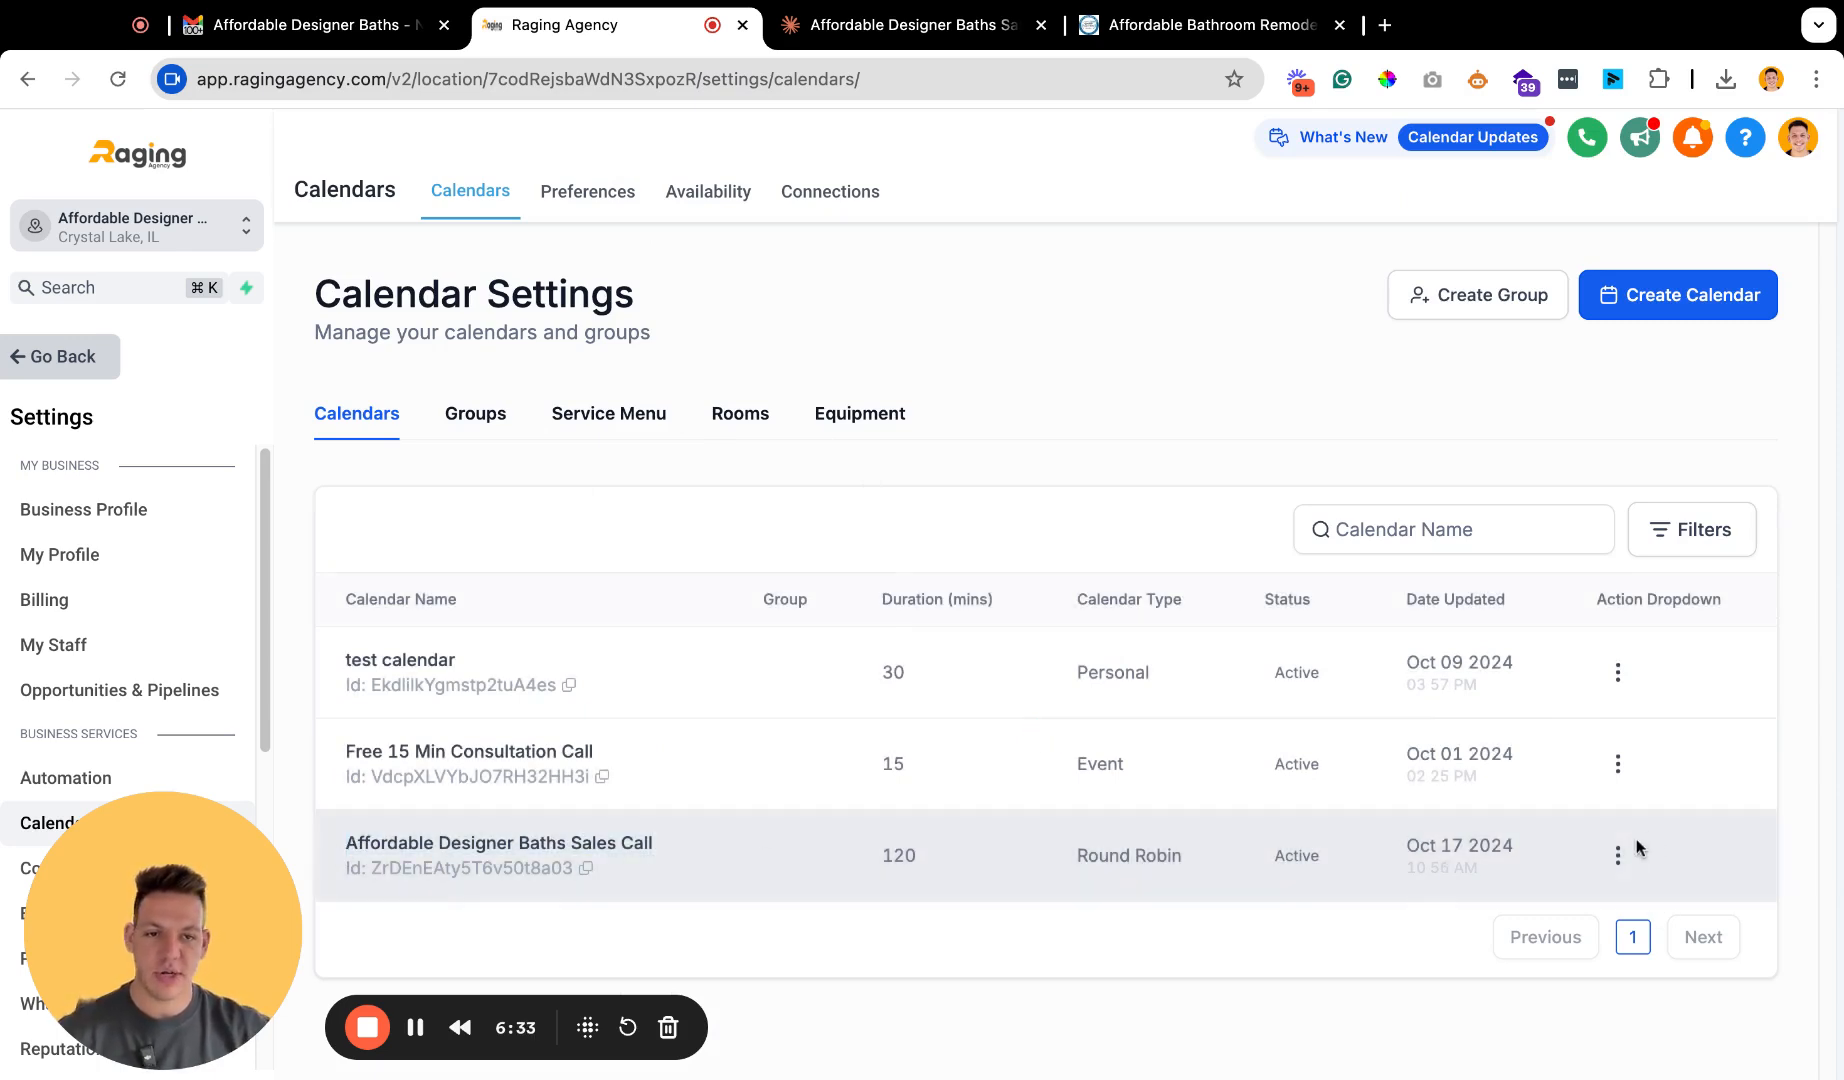
left_click(1617, 855)
left_click(1643, 672)
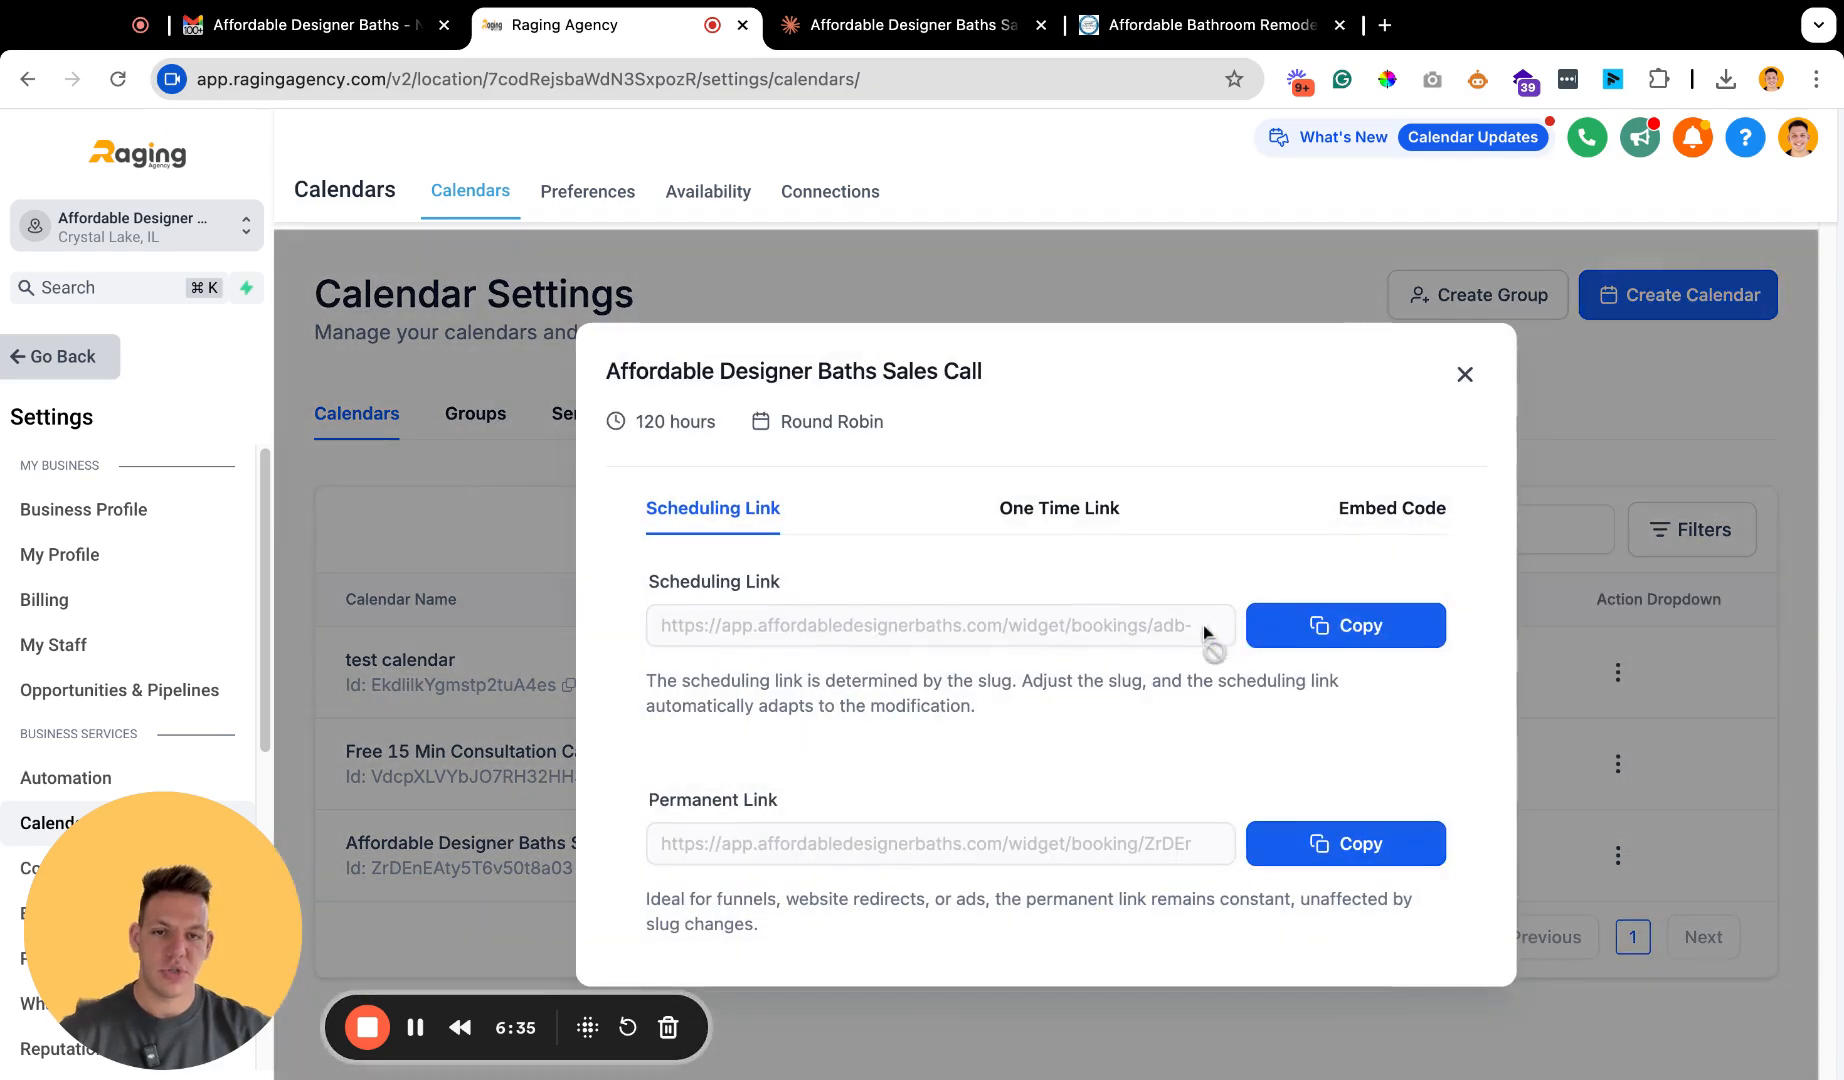
left_click(1340, 625)
left_click(1385, 25)
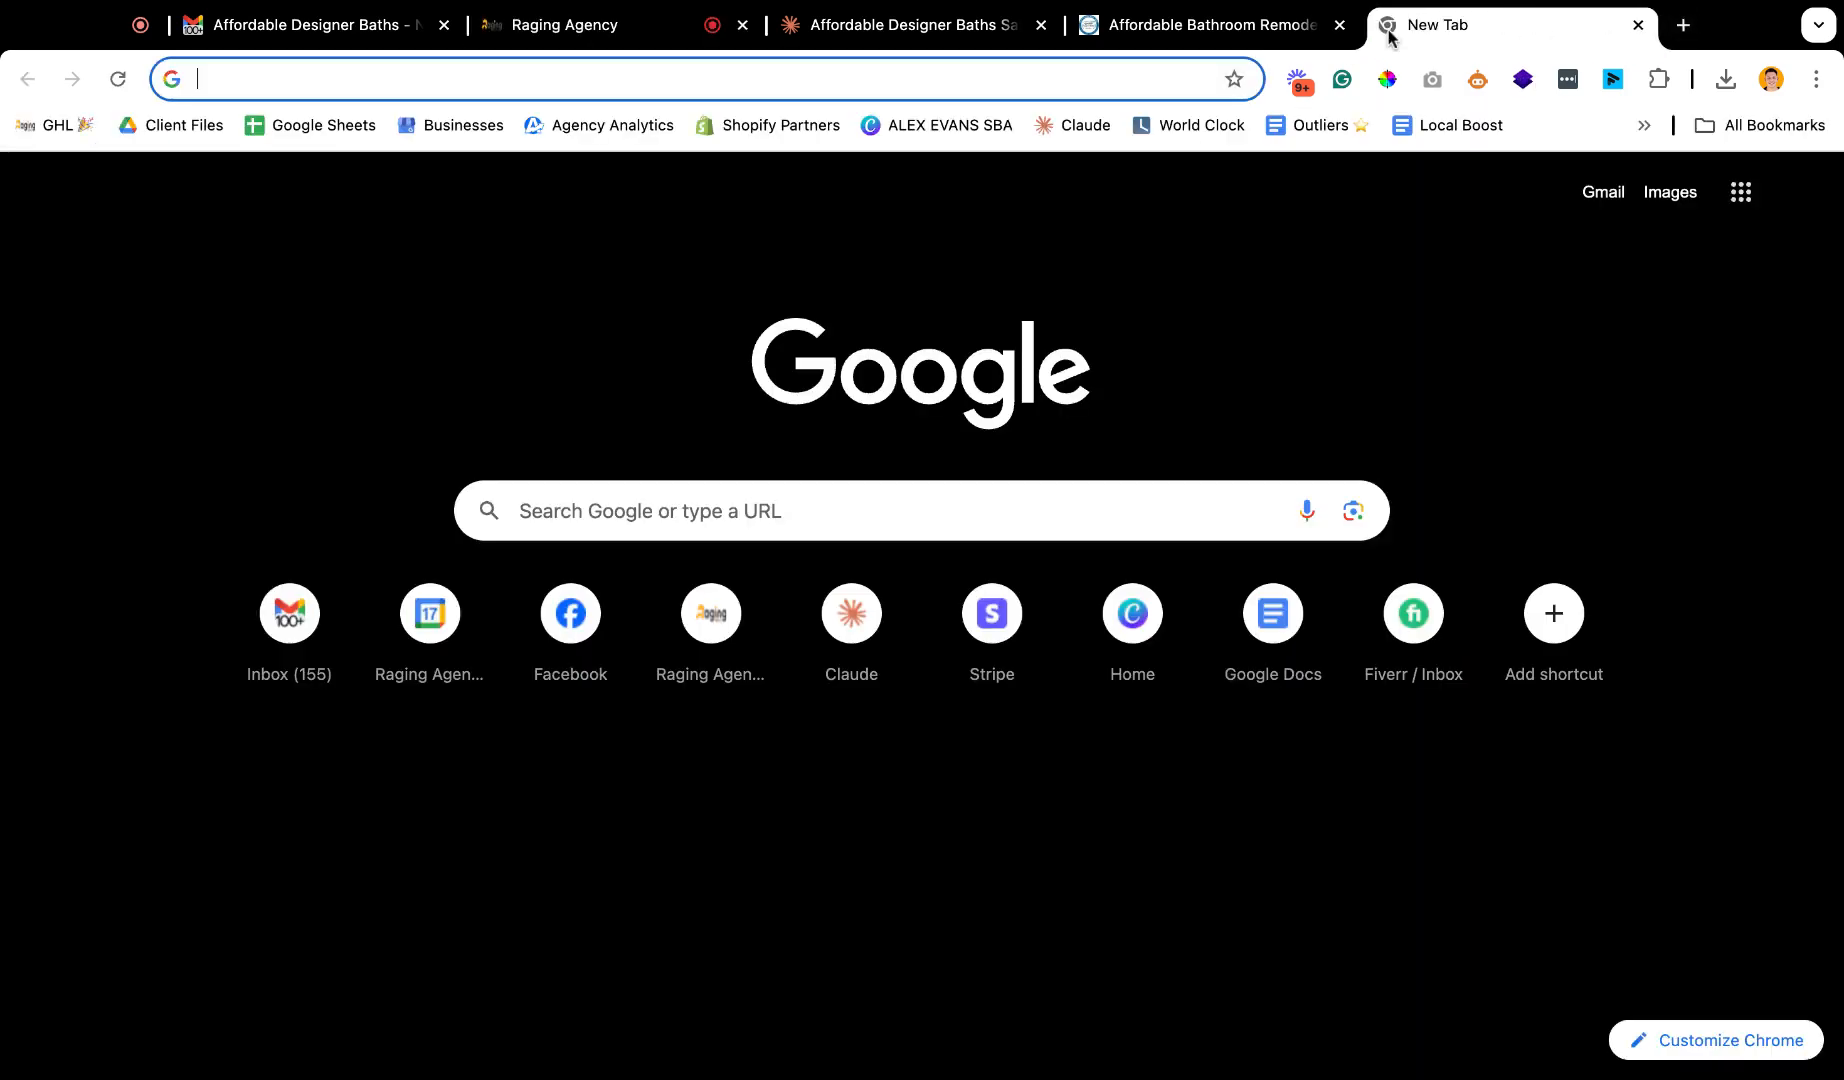
key("super+v")
key("Return")
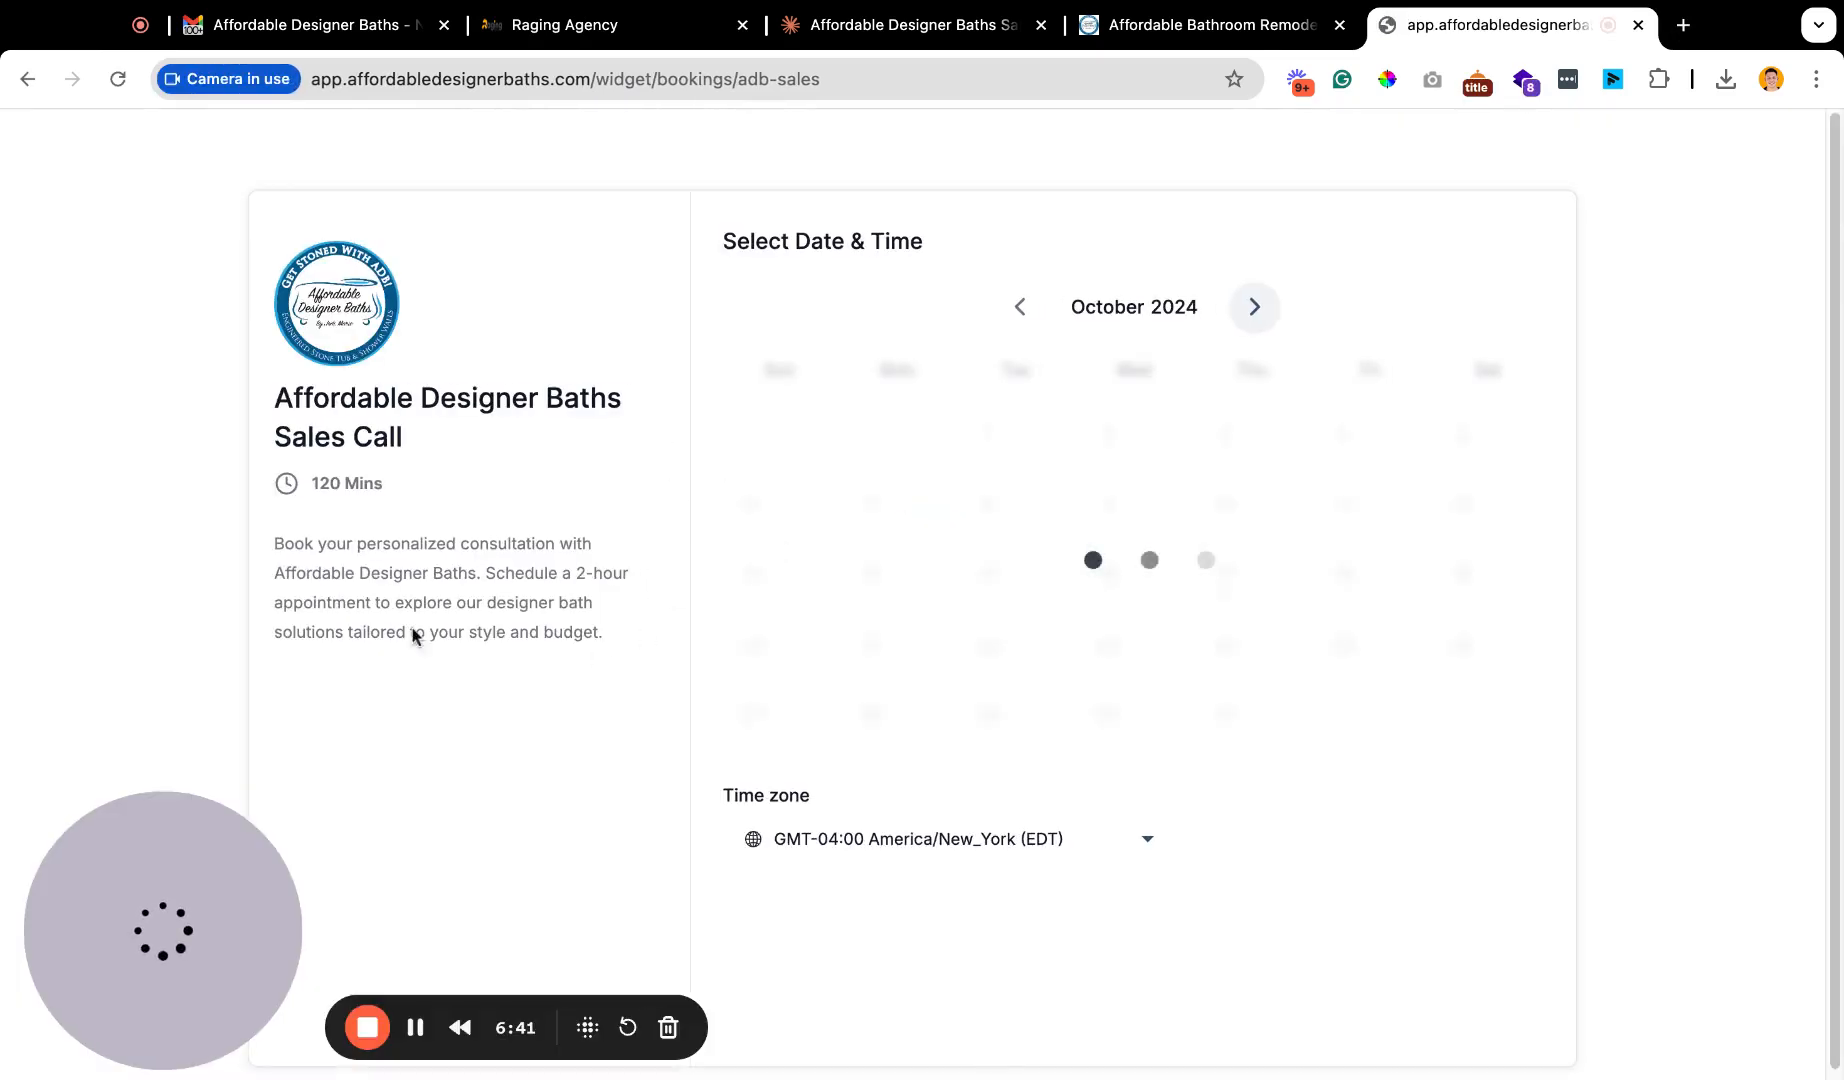
Preview the booking flow by choosing the 11:00 AM slot on October 18, checking the details form and returning to the date selection.
left_click(1400, 390)
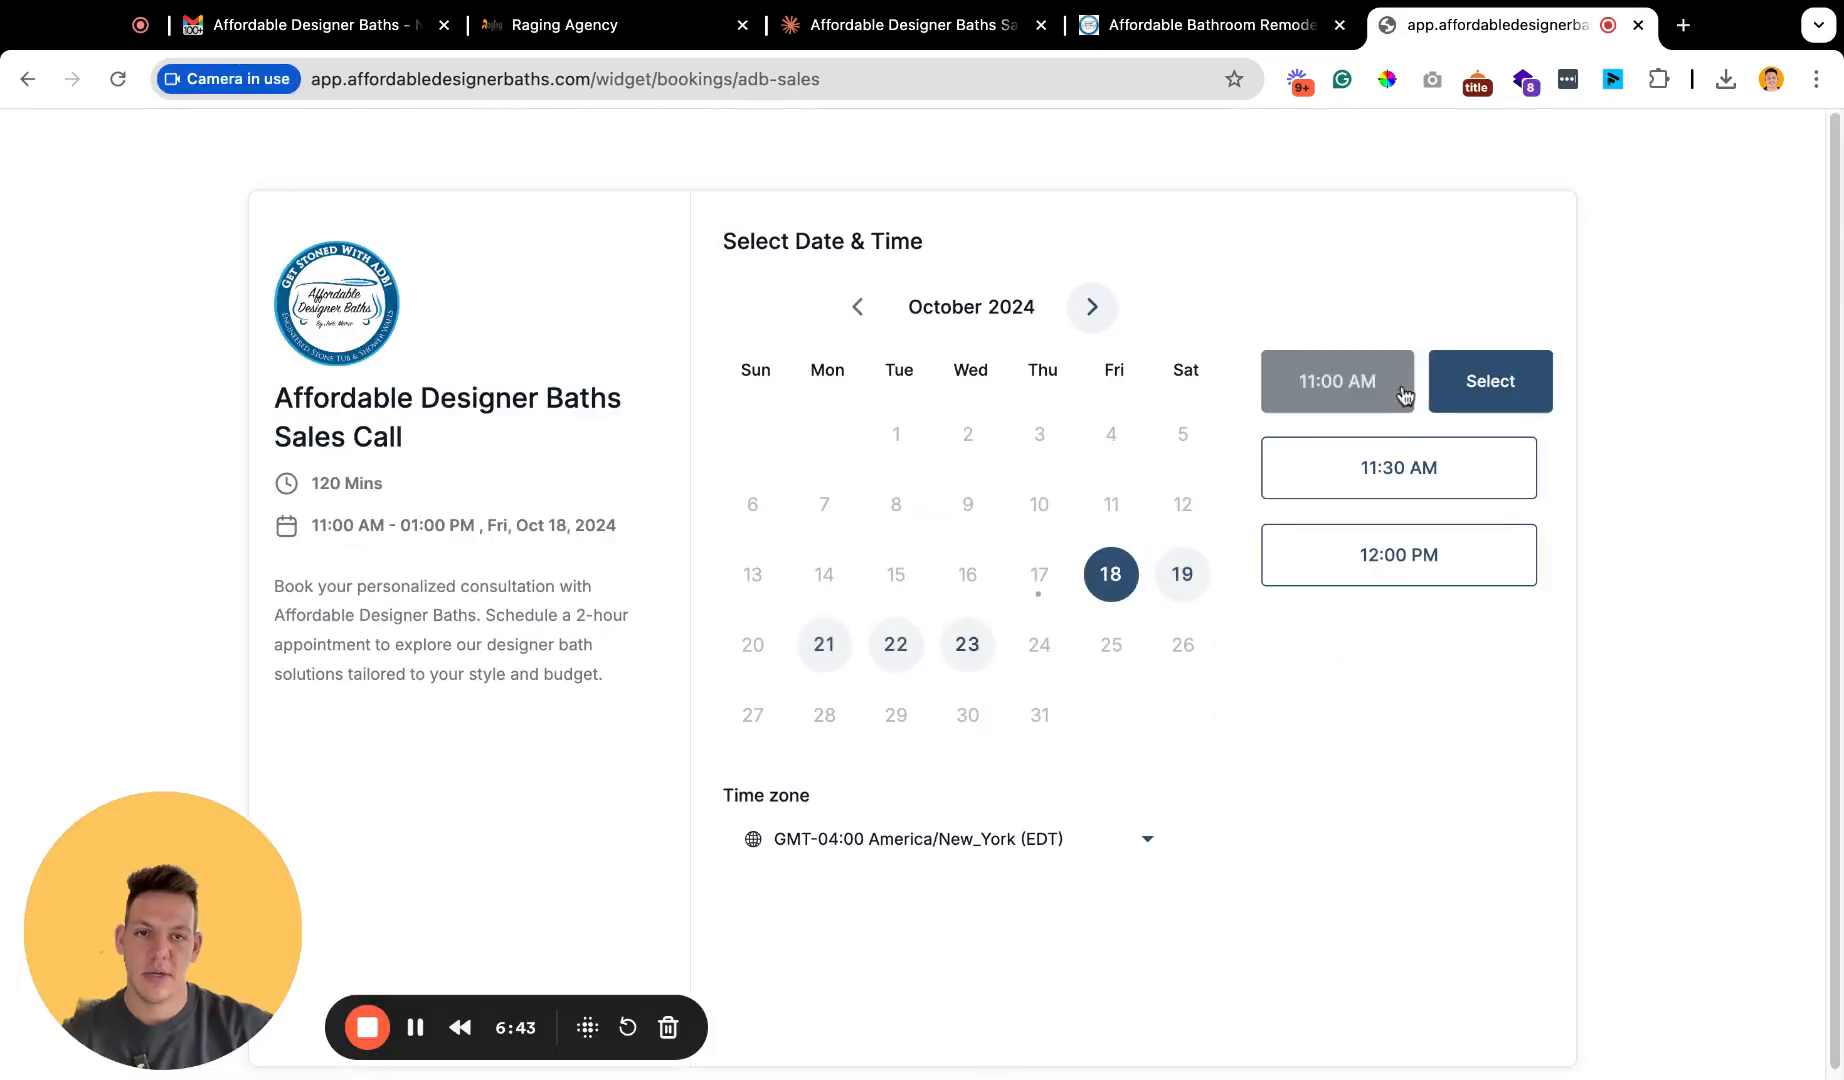
left_click(1453, 369)
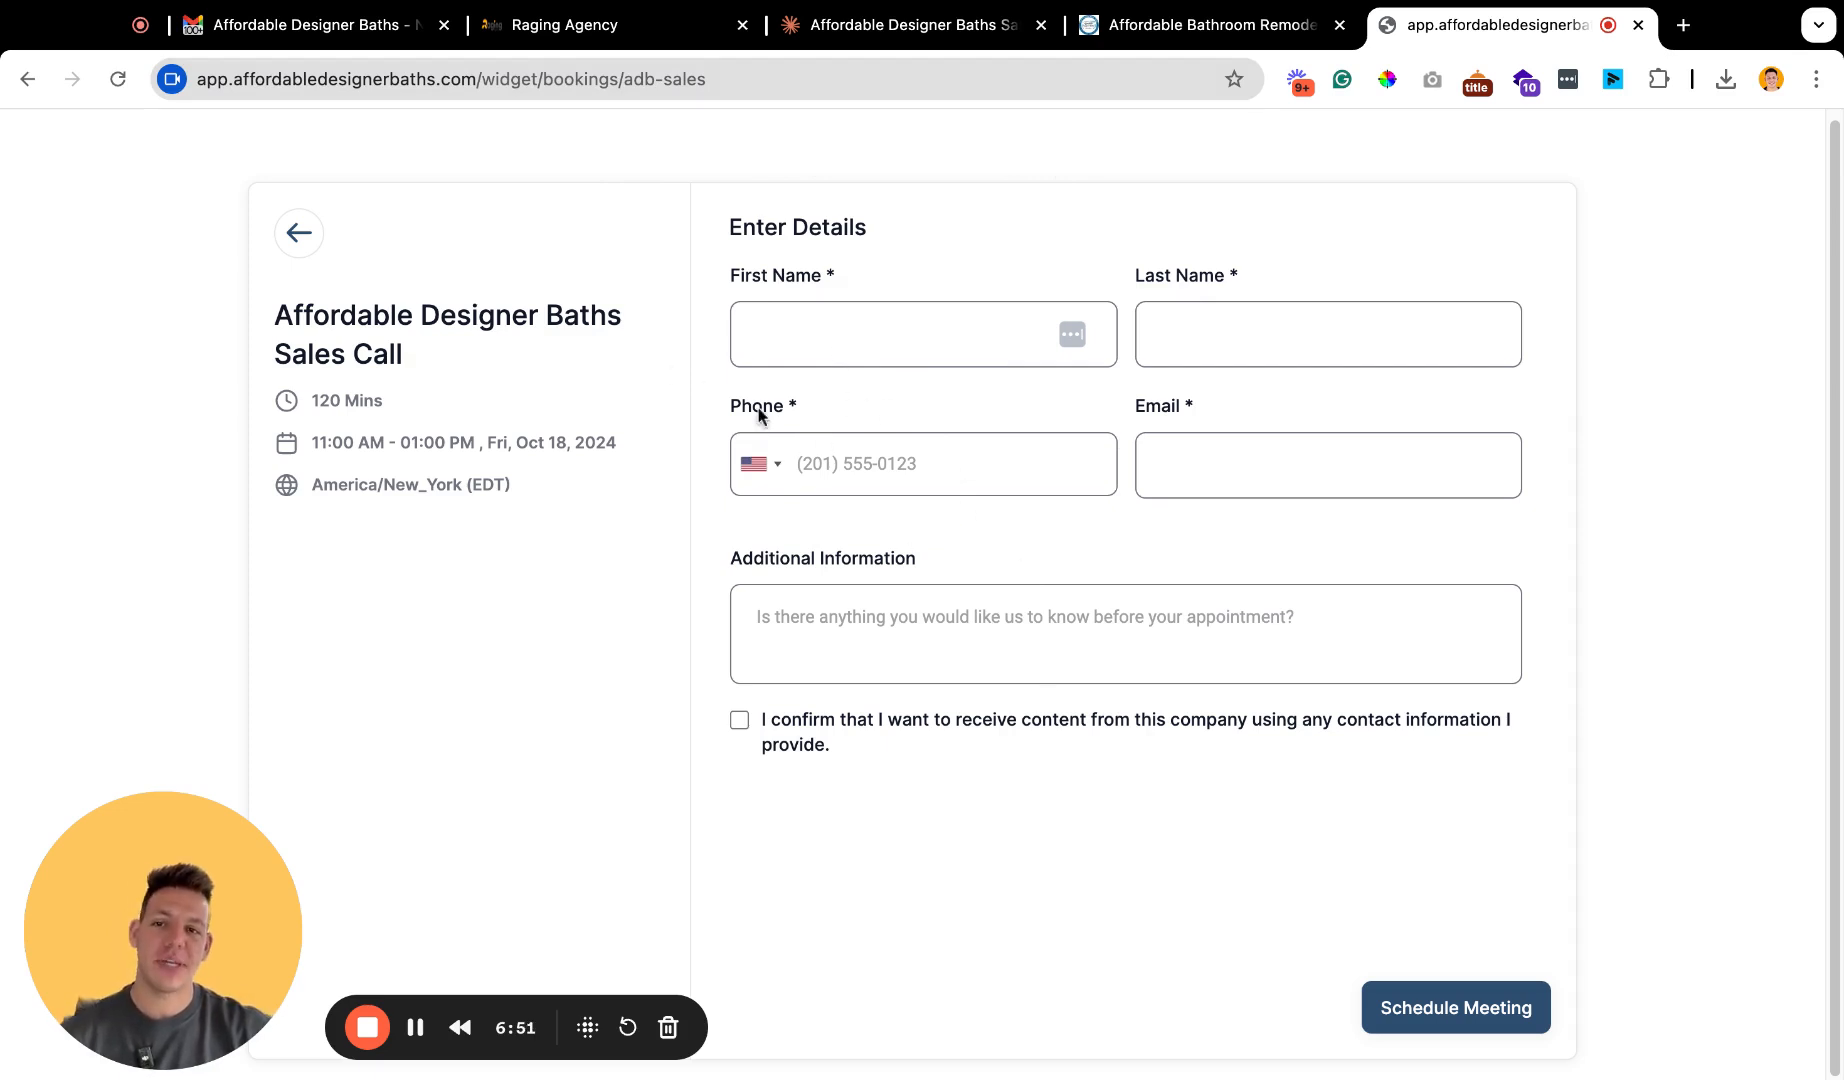
left_click(918, 344)
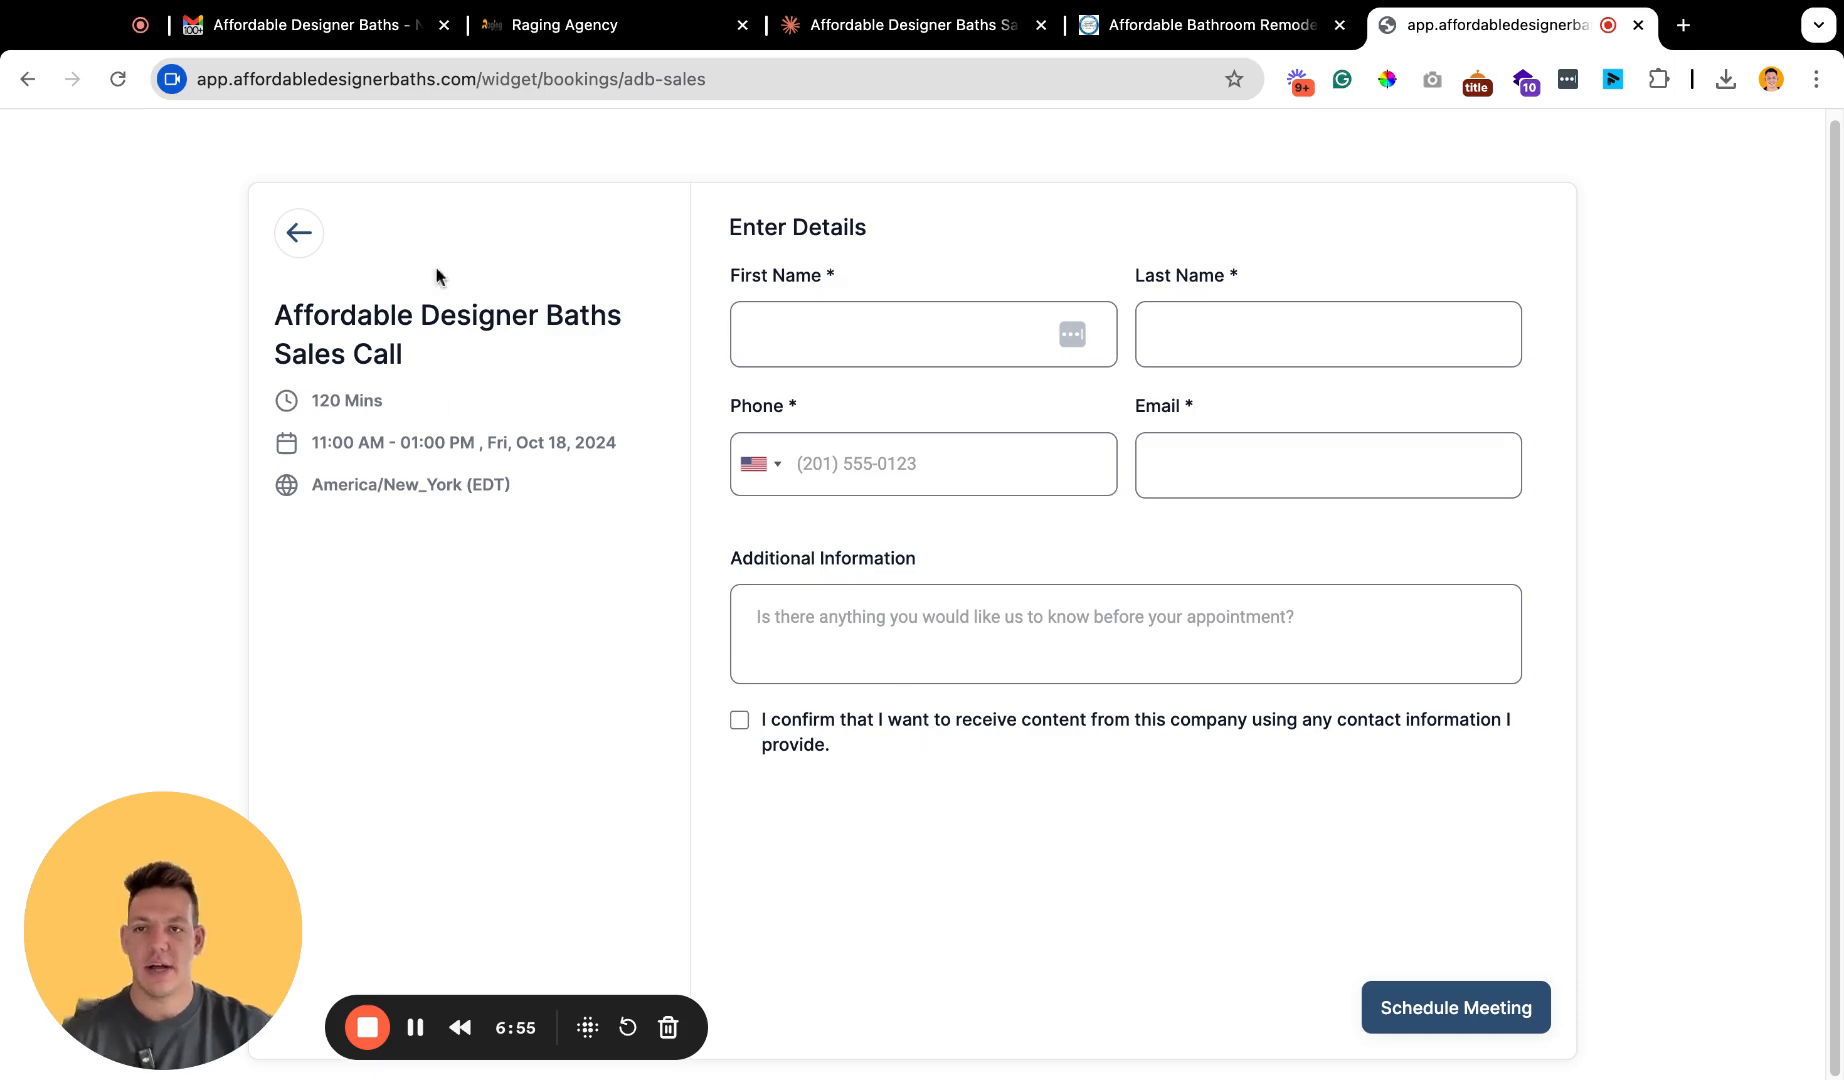
left_click(299, 232)
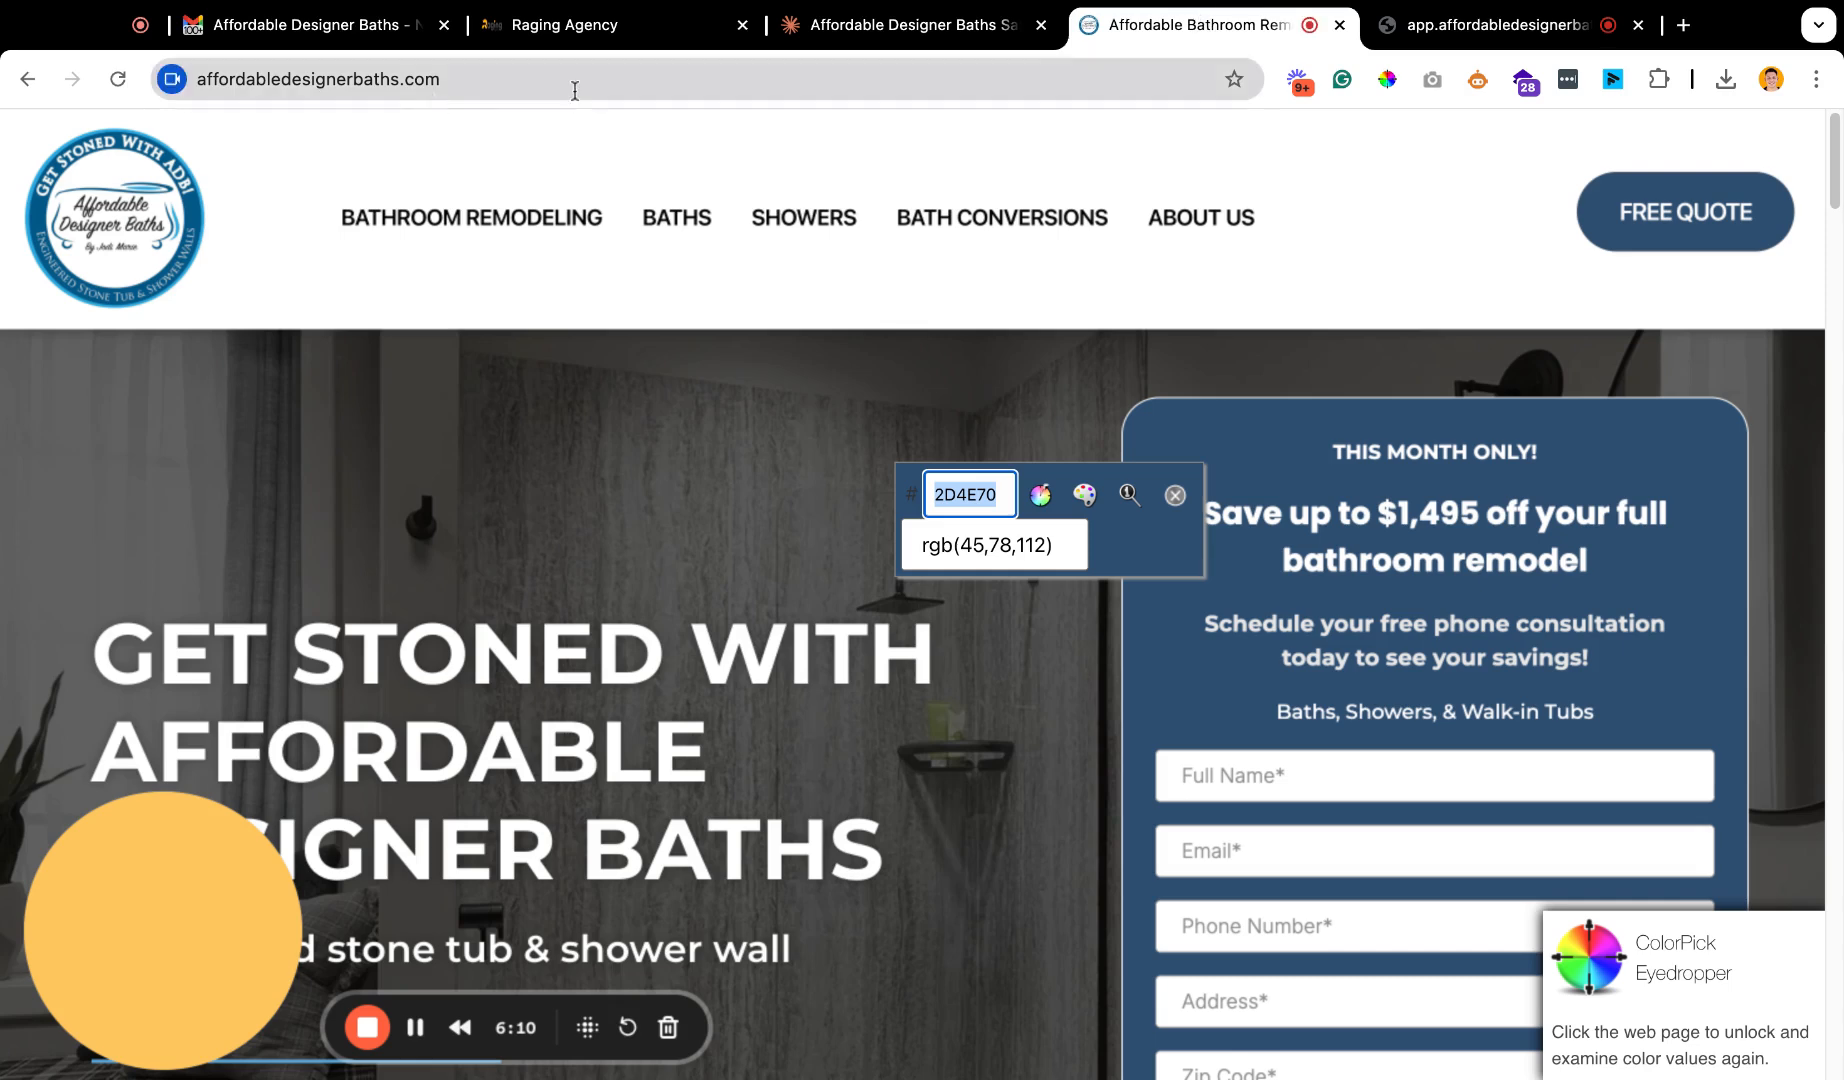
Highlight the web address on the Affordable Designer Baths website and dismiss the color picker overlay.
left_click(204, 97)
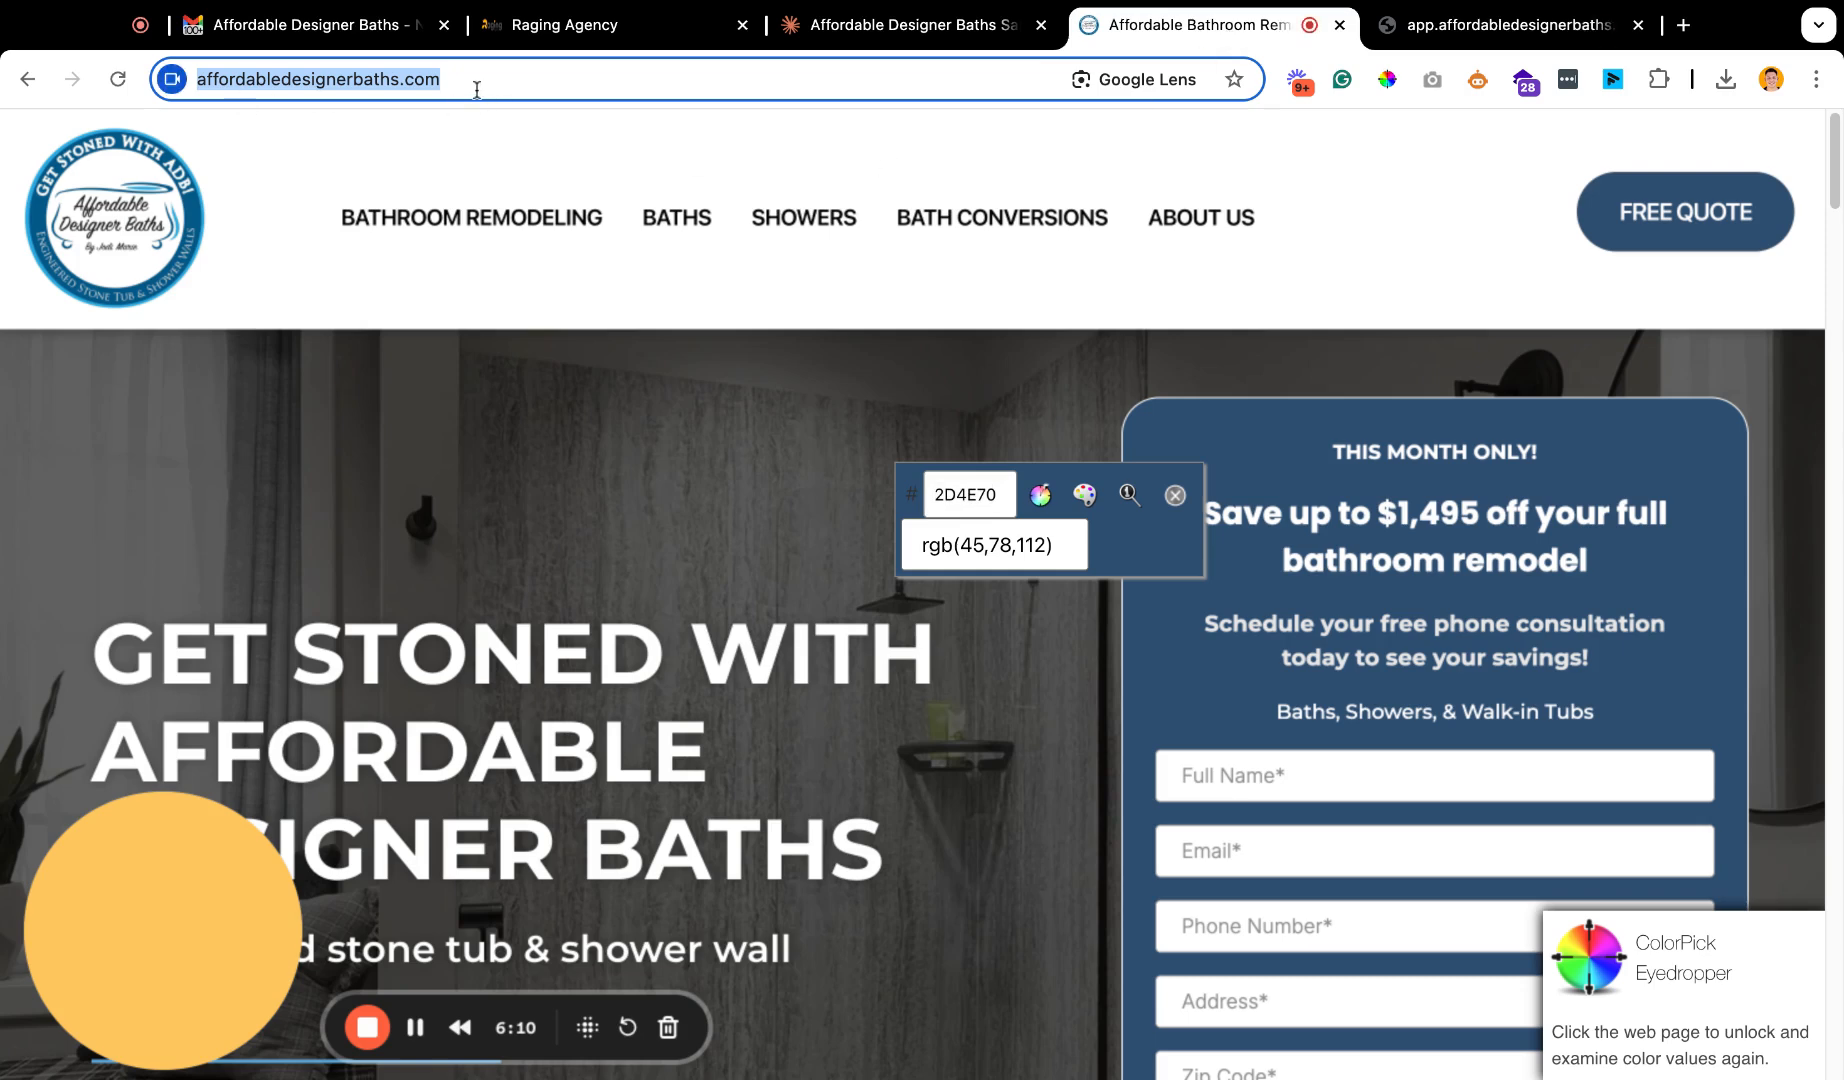
left_click(477, 90)
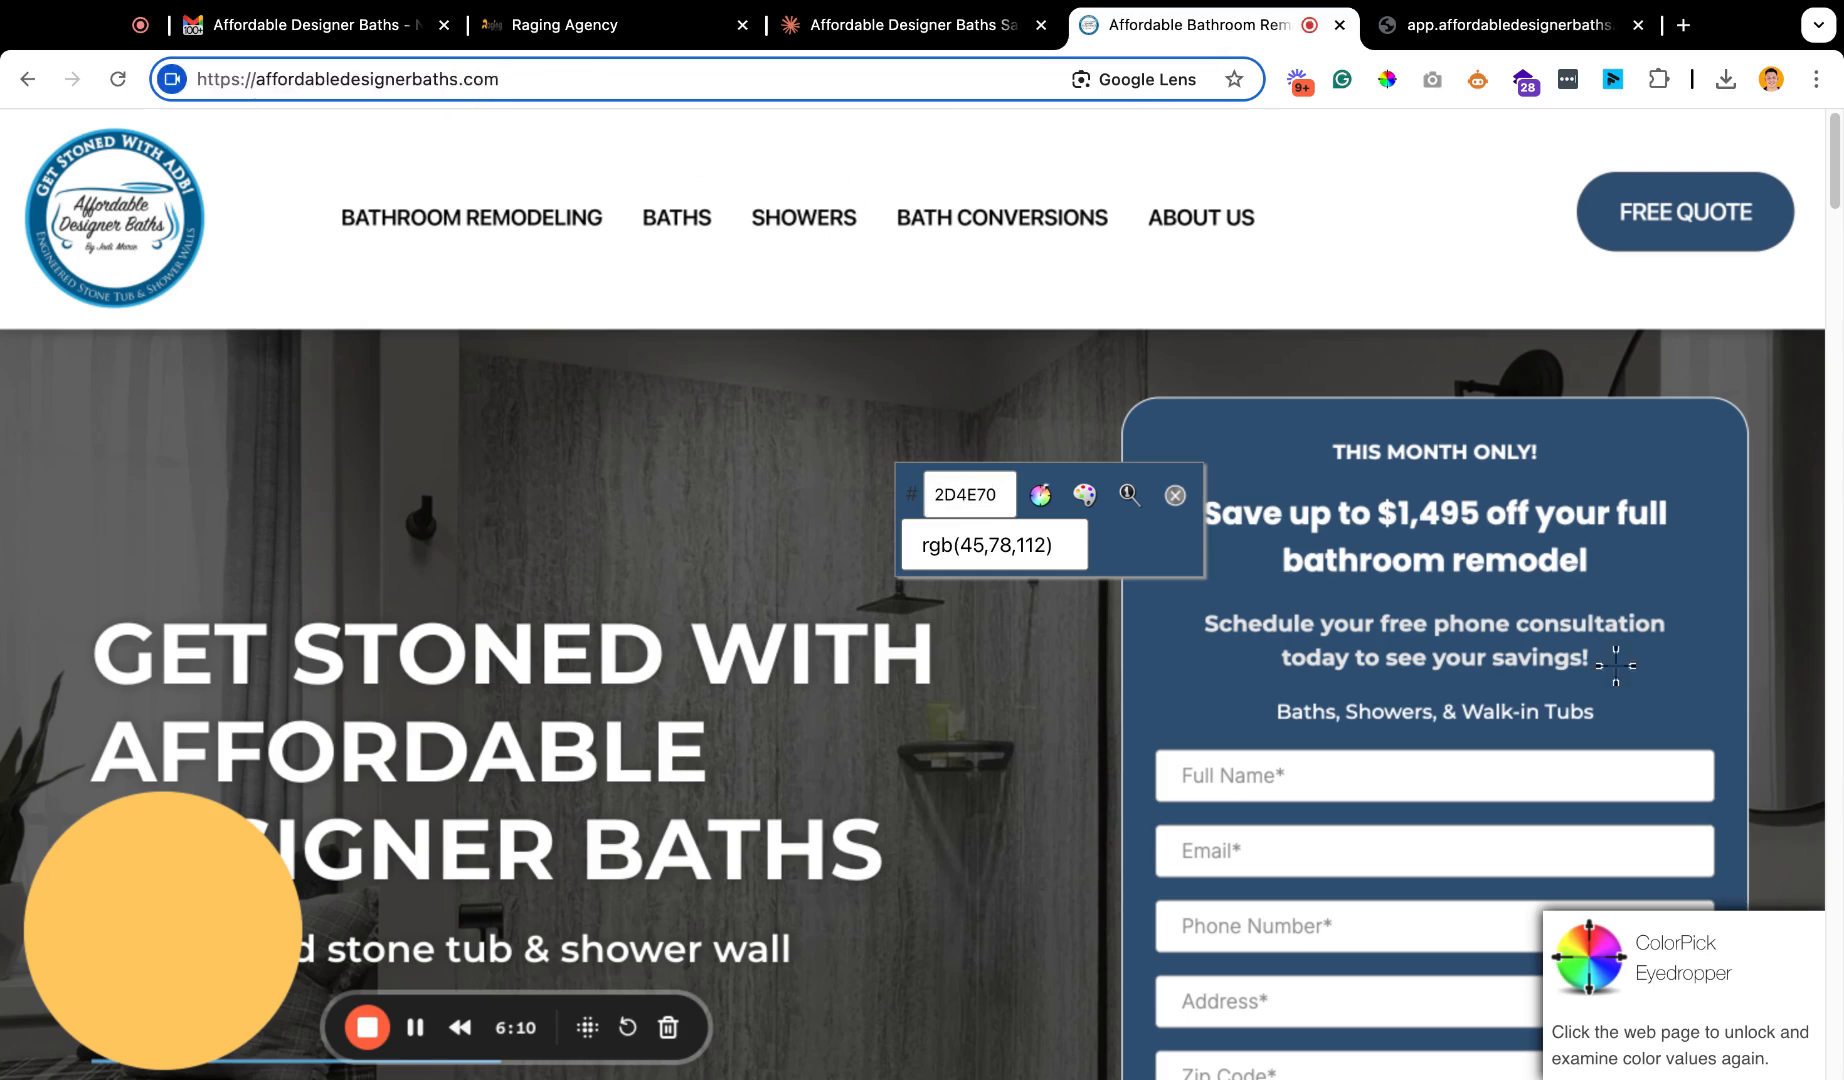
left_click(1172, 440)
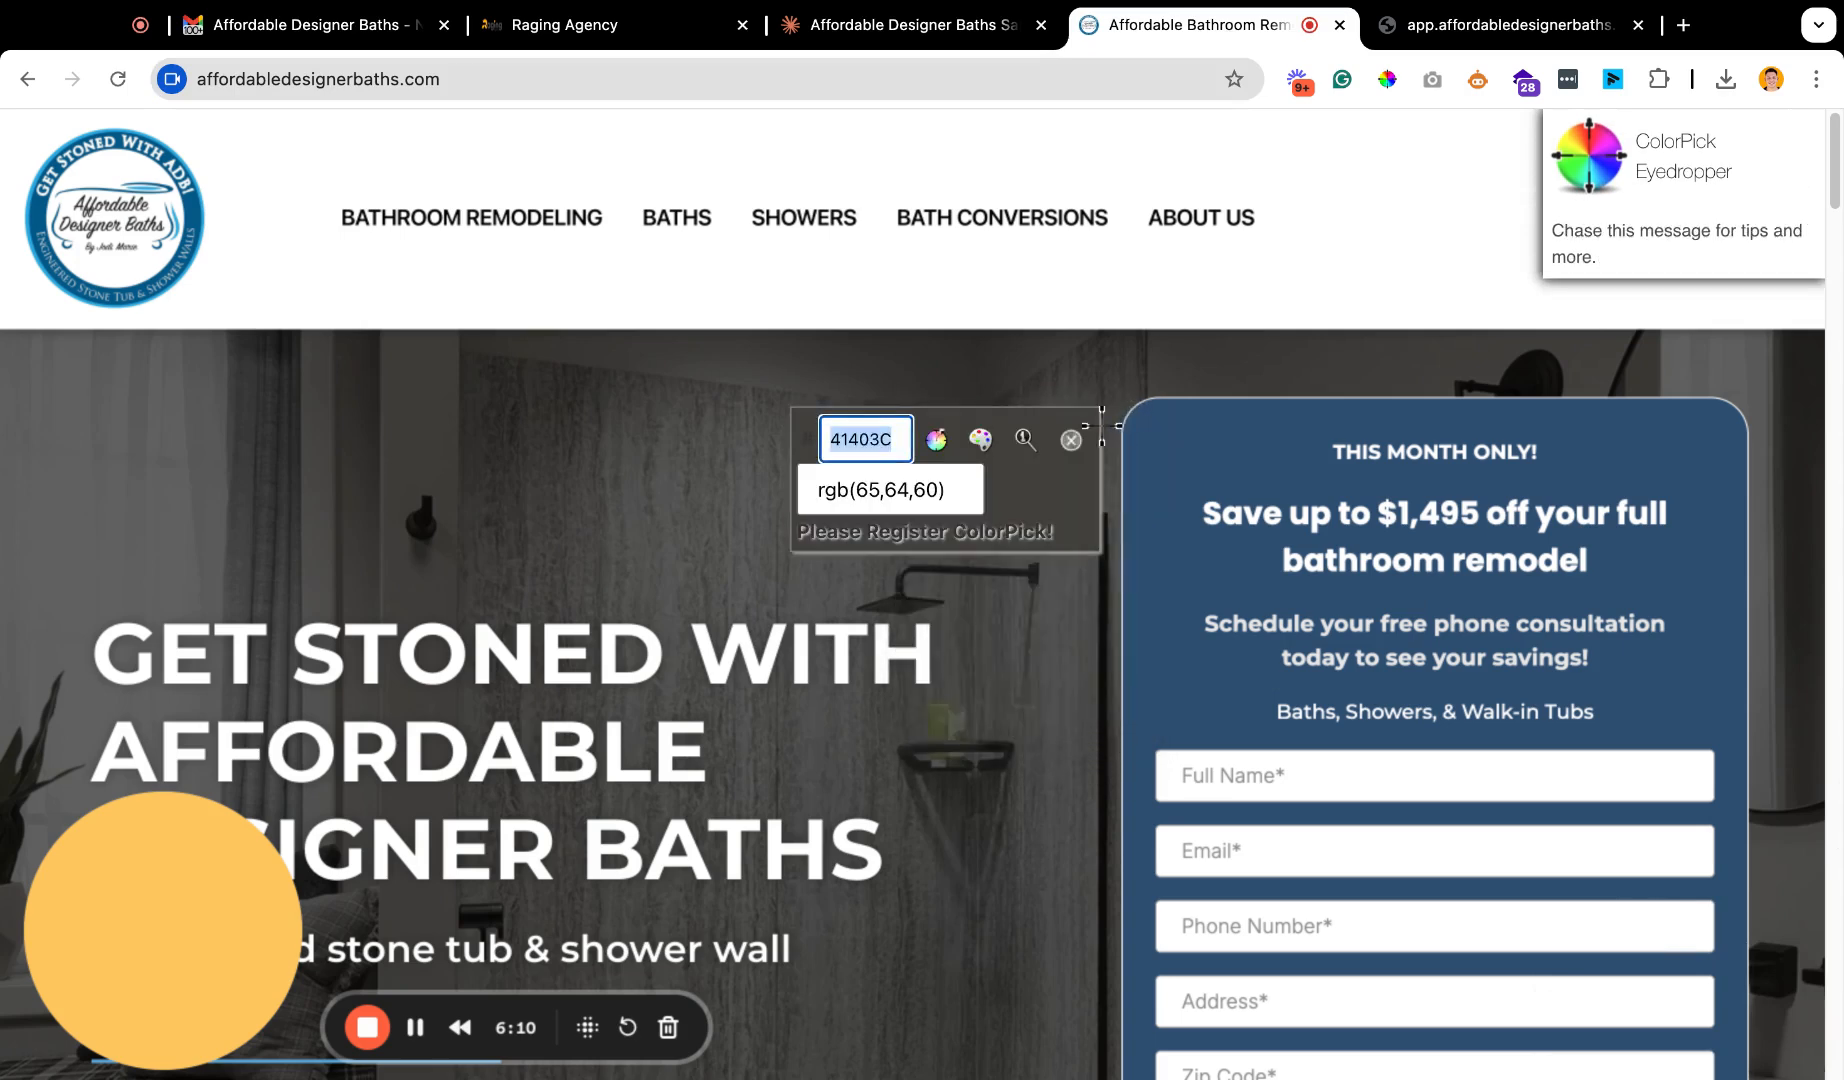
left_click(1074, 443)
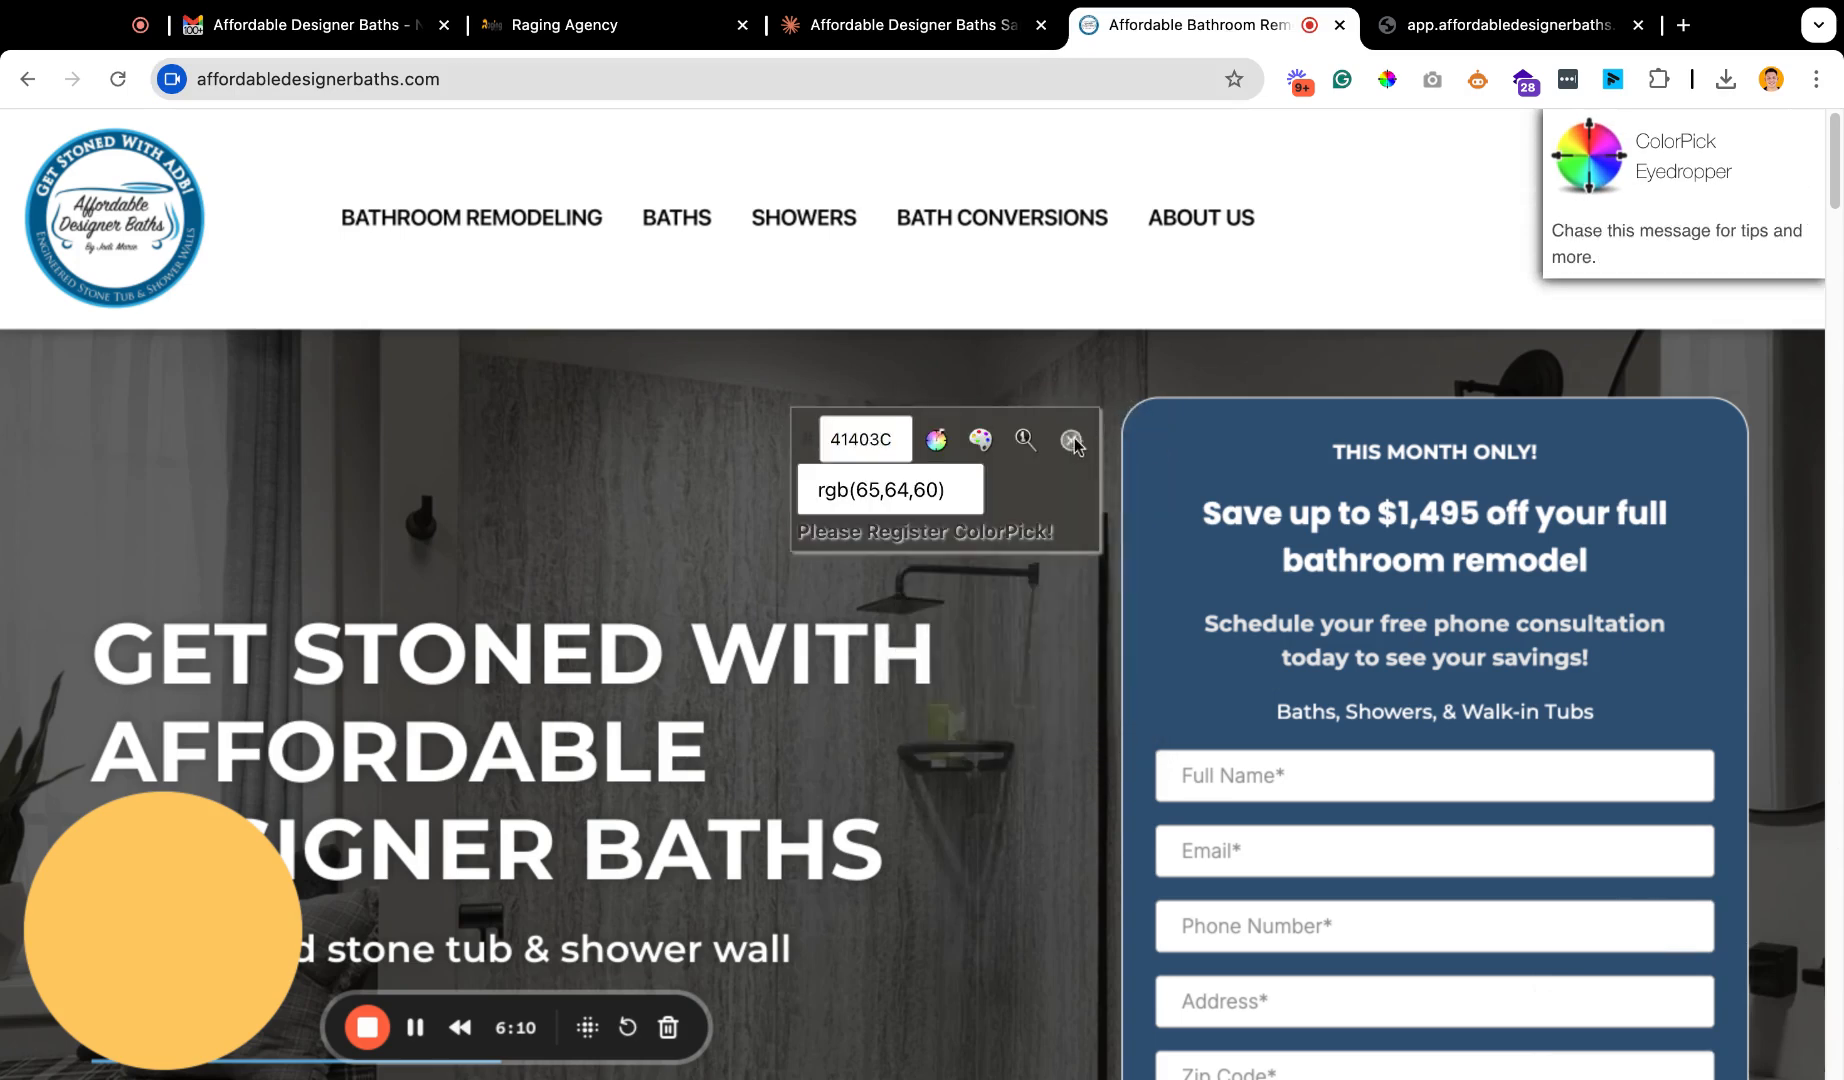